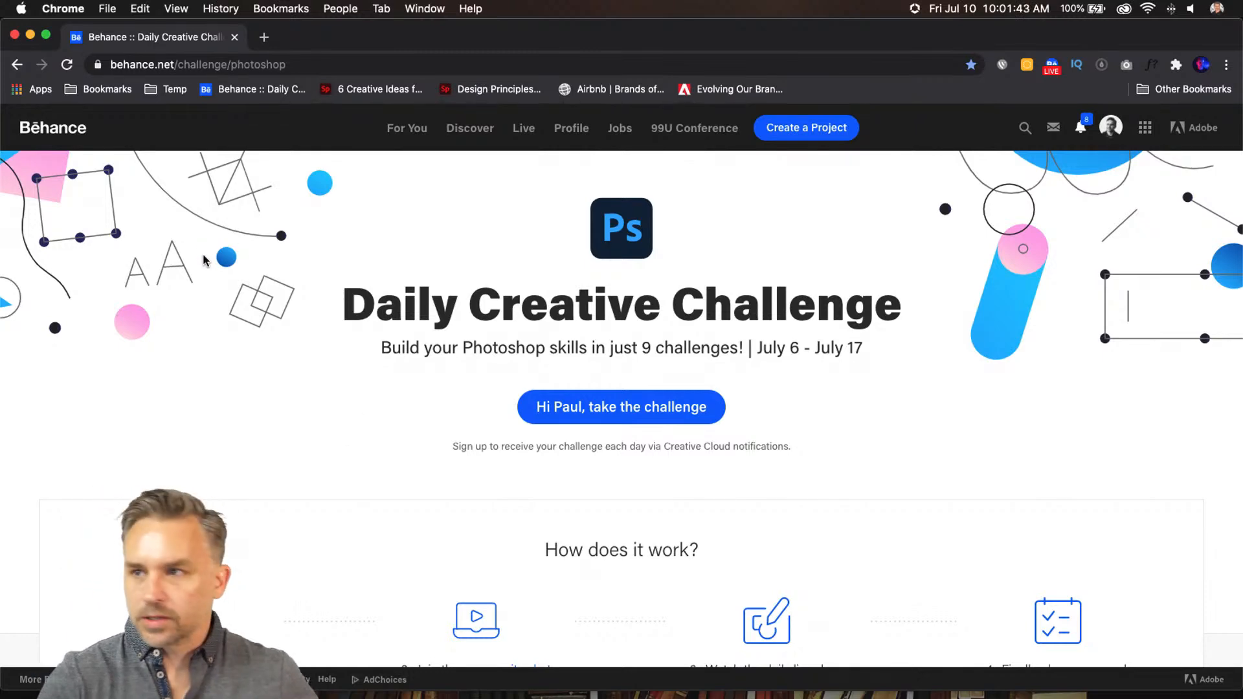
Find the Shapes and Colors challenge on the Behance page, open its starter files and preview ShapesandEffects.psd on Dropbox
{"action": "left_click", "coordinate": [306, 65]}
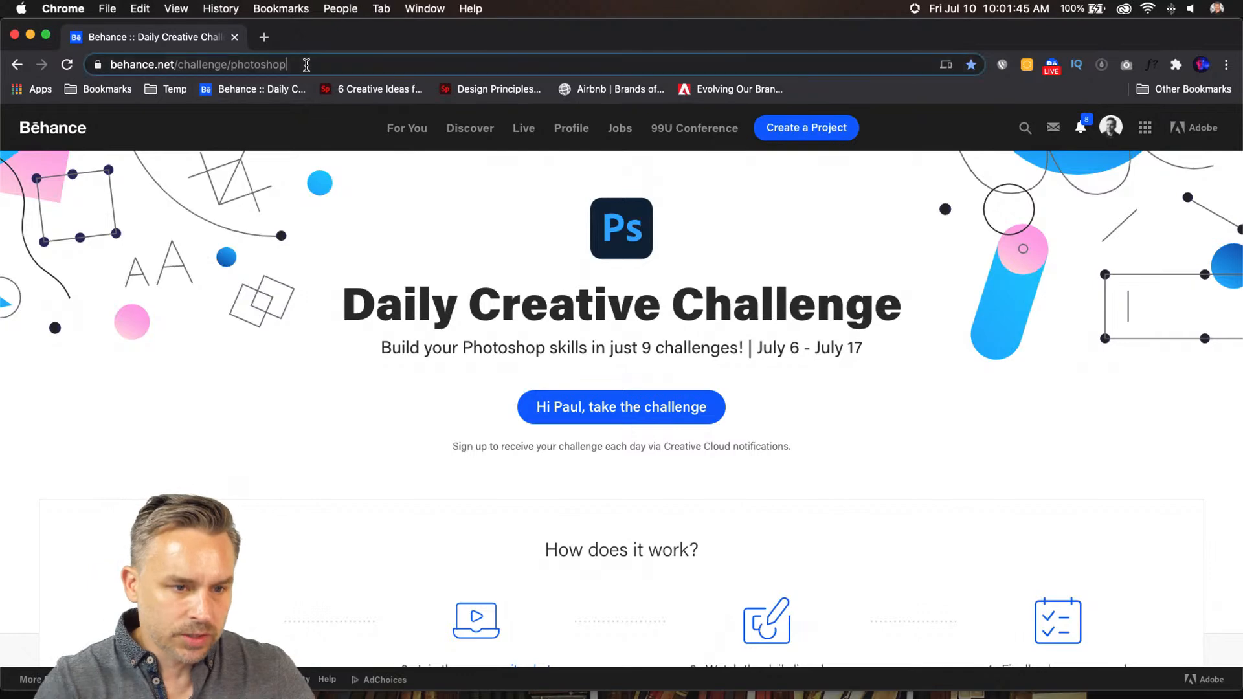
{"action": "left_click", "coordinate": [291, 344]}
{"action": "scroll", "coordinate": [620, 565], "scroll_direction": "down", "scroll_amount": 10}
{"action": "scroll", "coordinate": [618, 567], "scroll_direction": "down", "scroll_amount": 7}
{"action": "scroll", "coordinate": [612, 561], "scroll_direction": "down", "scroll_amount": 2}
{"action": "scroll", "coordinate": [18, 456], "scroll_direction": "up", "scroll_amount": 1}
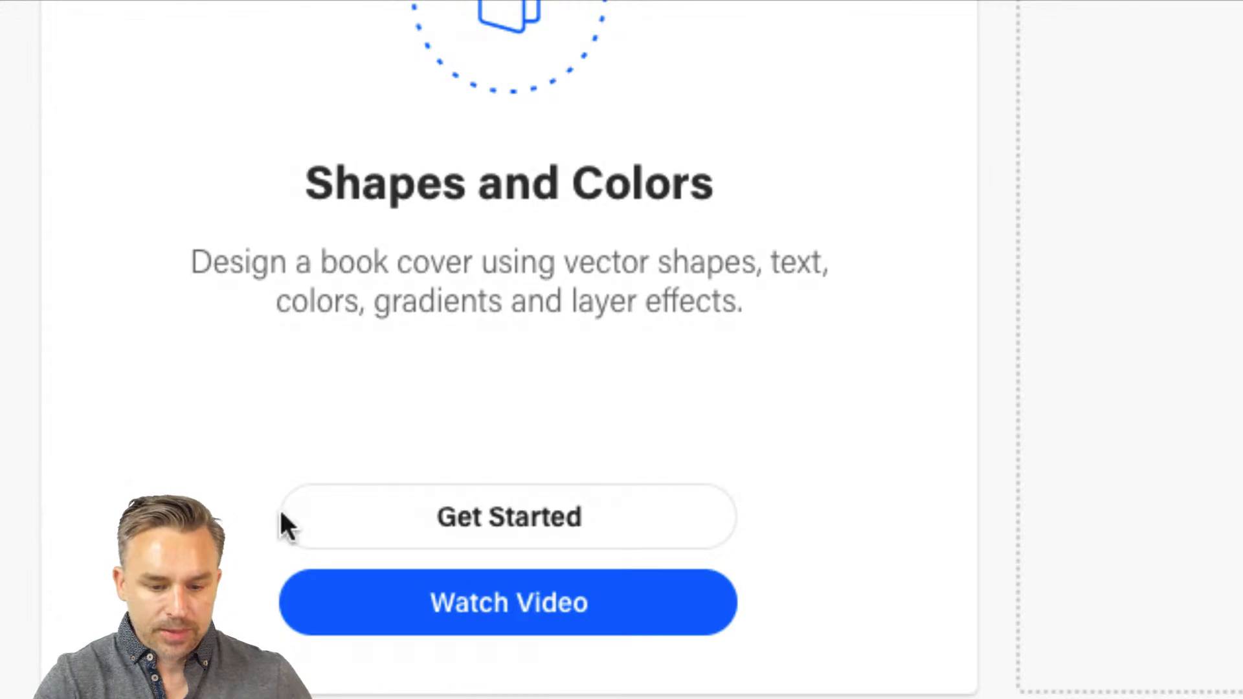
{"action": "left_click", "coordinate": [452, 533]}
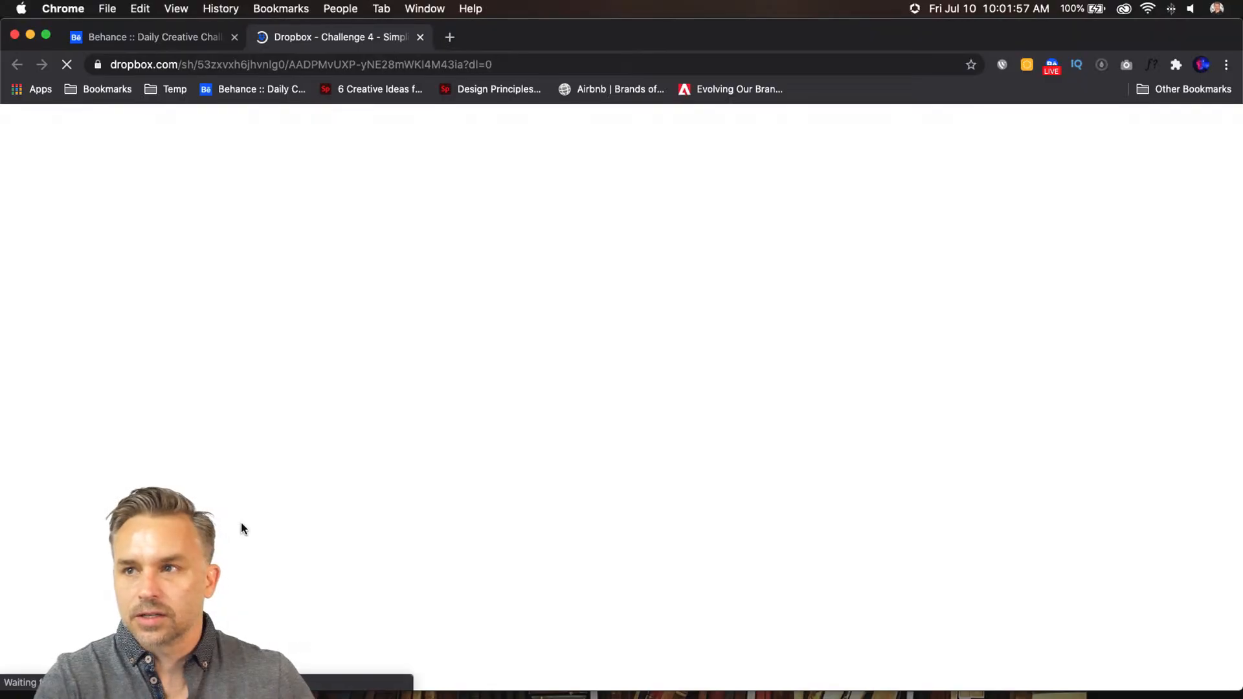
{"action": "left_click", "coordinate": [317, 312]}
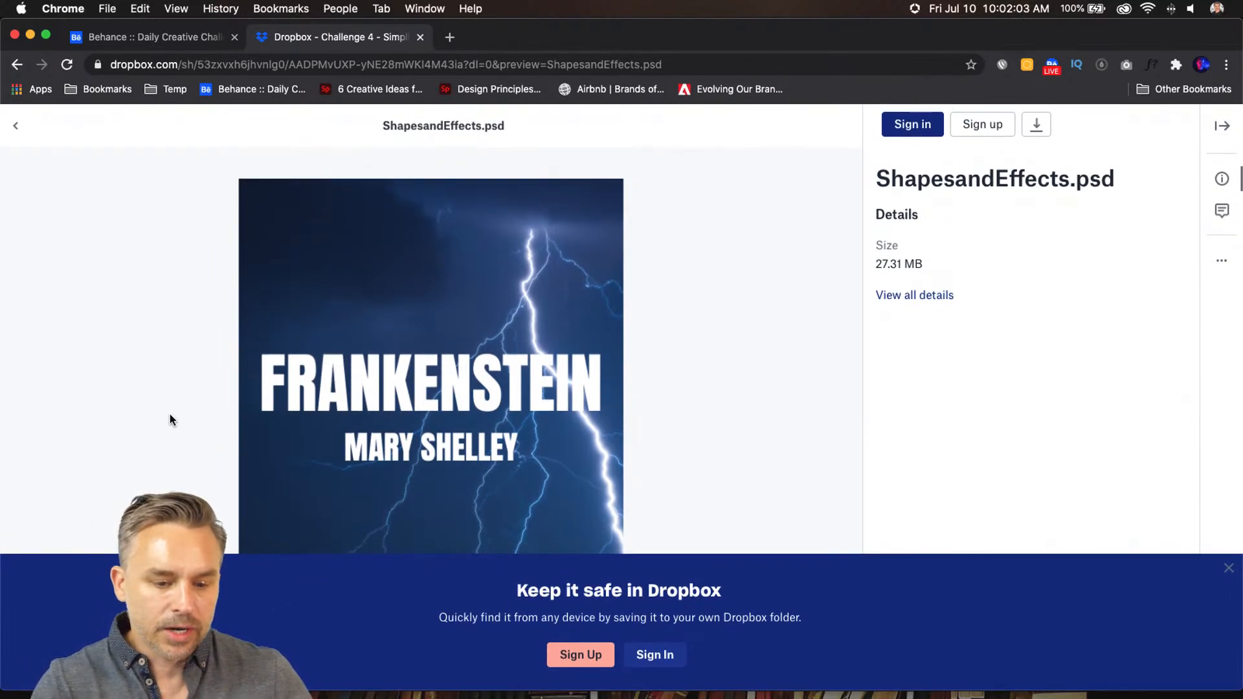
Minimise the browser and switch to Photoshop with ShapesandEffects.psd
{"action": "left_click", "coordinate": [30, 34]}
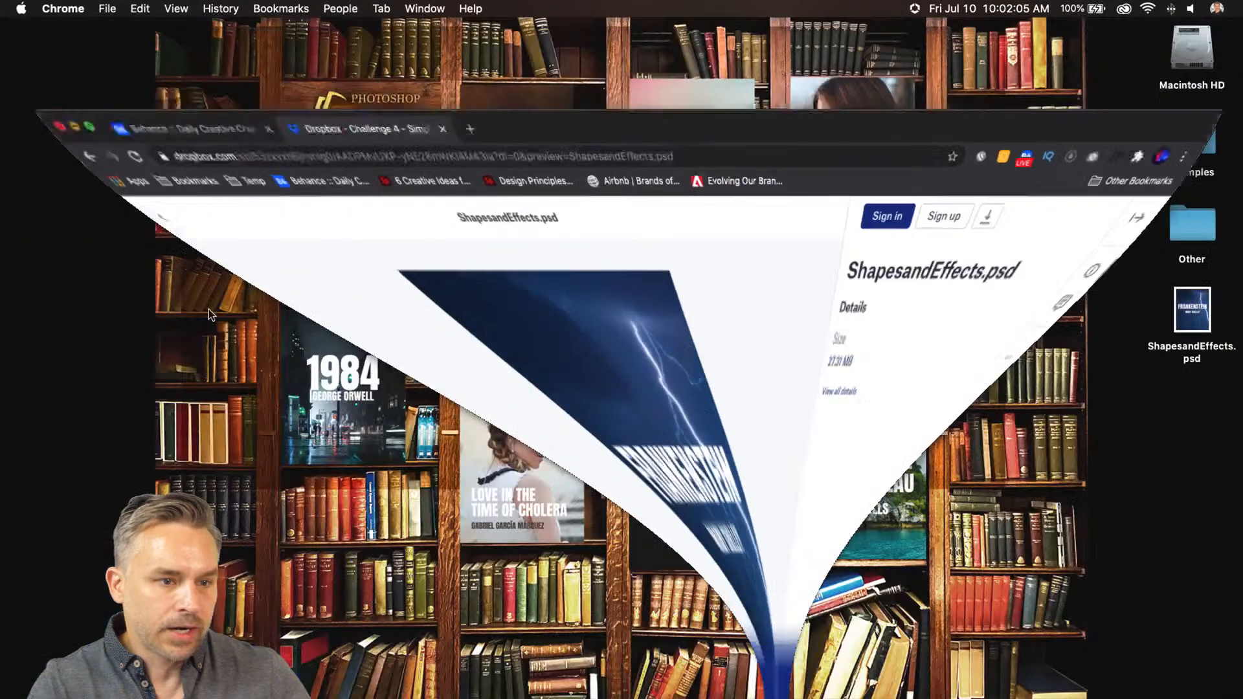
{"action": "mouse_move", "coordinate": [315, 694]}
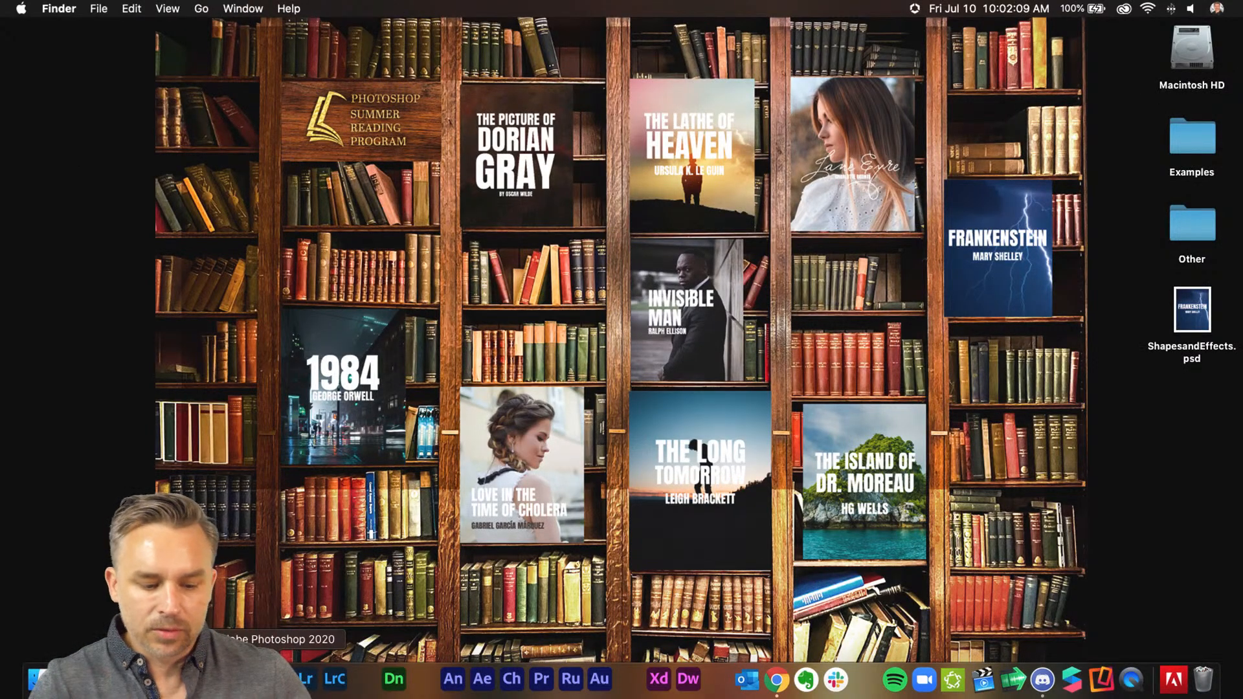
{"action": "left_click", "coordinate": [285, 679]}
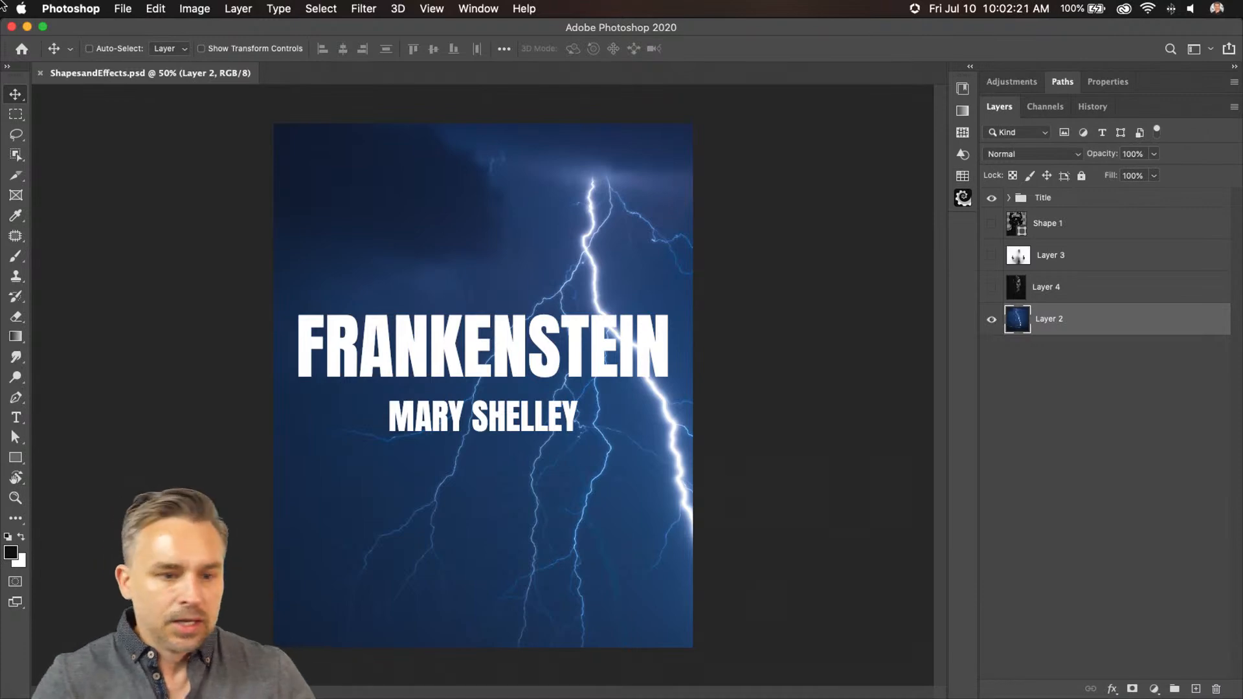
Draw a magenta rounded rectangle of about 993 x 1007 px with a 20 px corner radius behind the Frankenstein title
{"action": "key", "text": "super"}
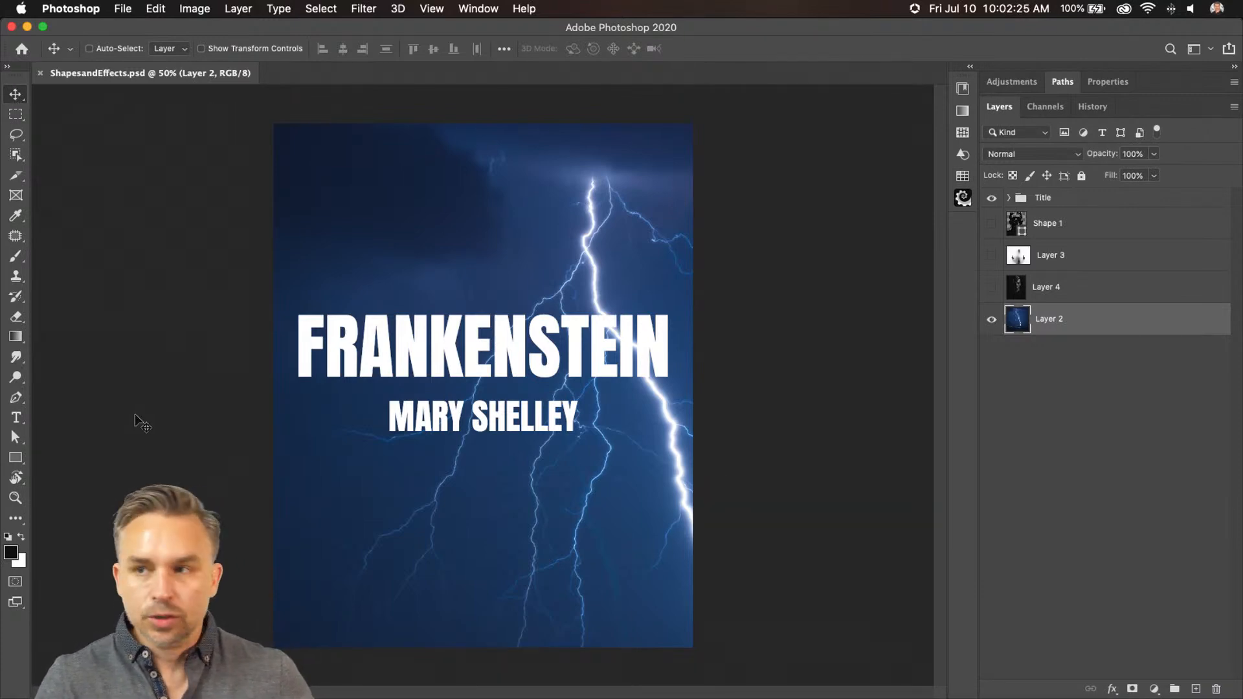
{"action": "key", "text": "super+equal"}
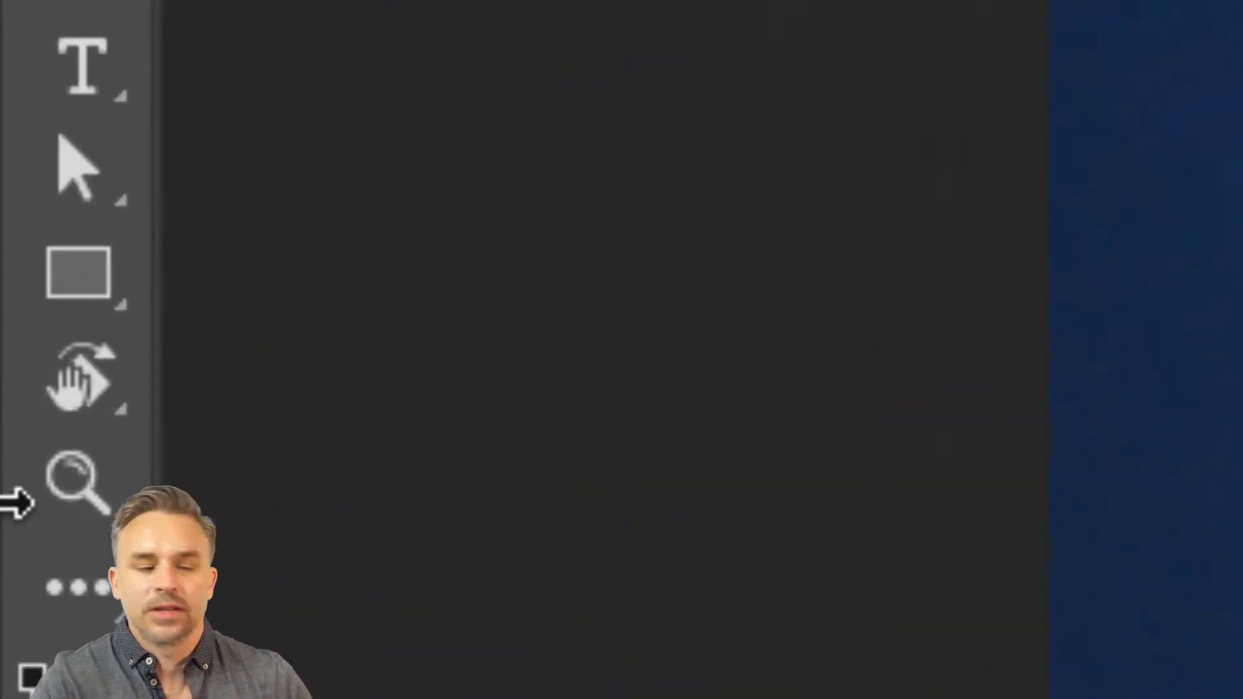
{"action": "left_click", "coordinate": [50, 303]}
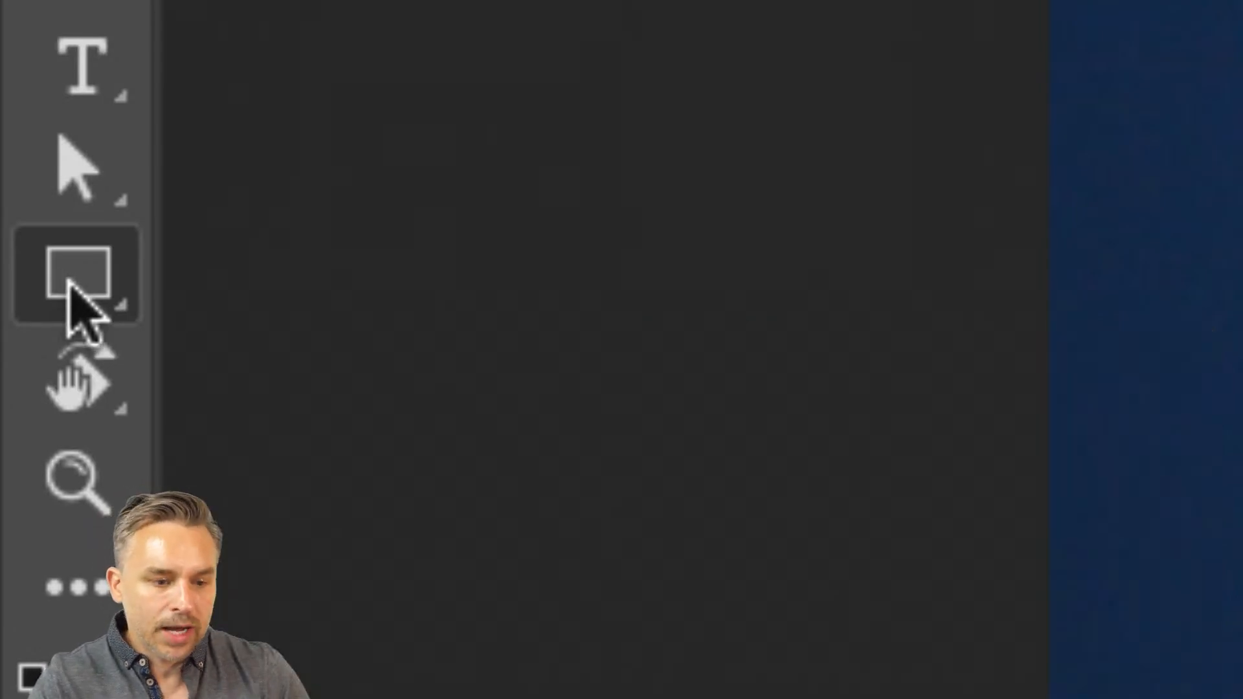
{"action": "right_click", "coordinate": [70, 285]}
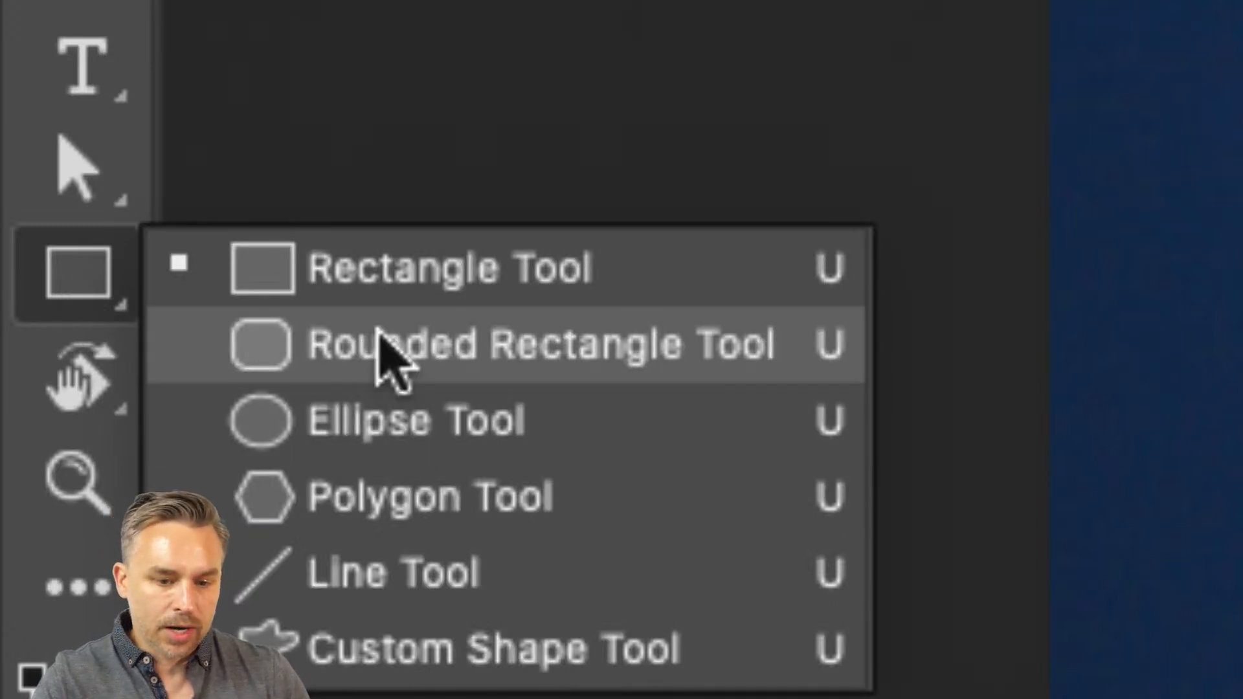
{"action": "left_click", "coordinate": [389, 349]}
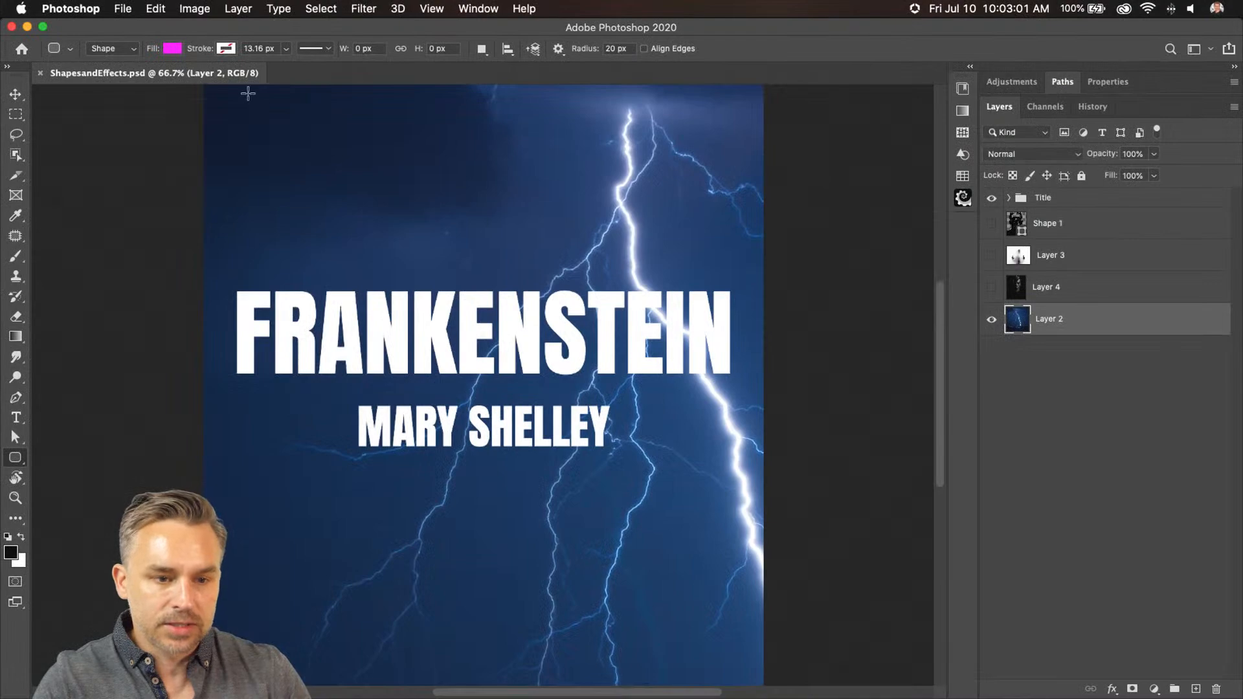
{"action": "left_click_drag", "start_coordinate": [224, 113], "coordinate": [737, 632]}
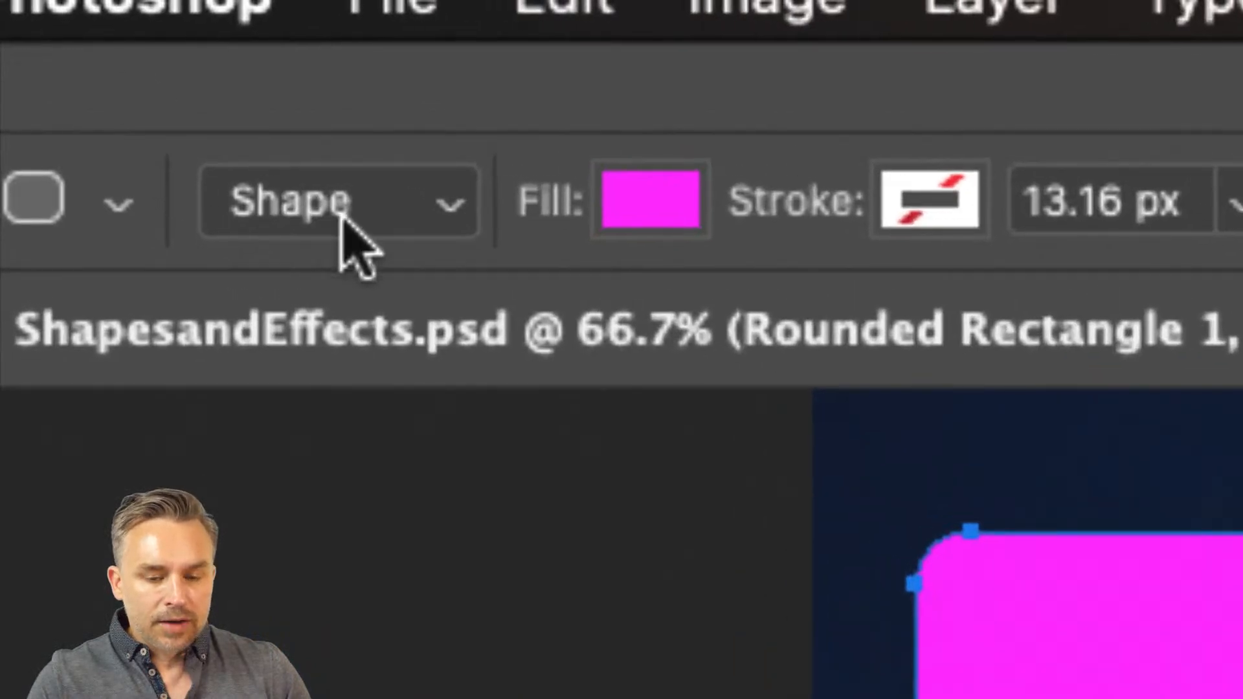
Review the Shape, Path and Pixels drawing modes of the Rounded Rectangle tool and keep Shape
{"action": "left_click", "coordinate": [349, 217]}
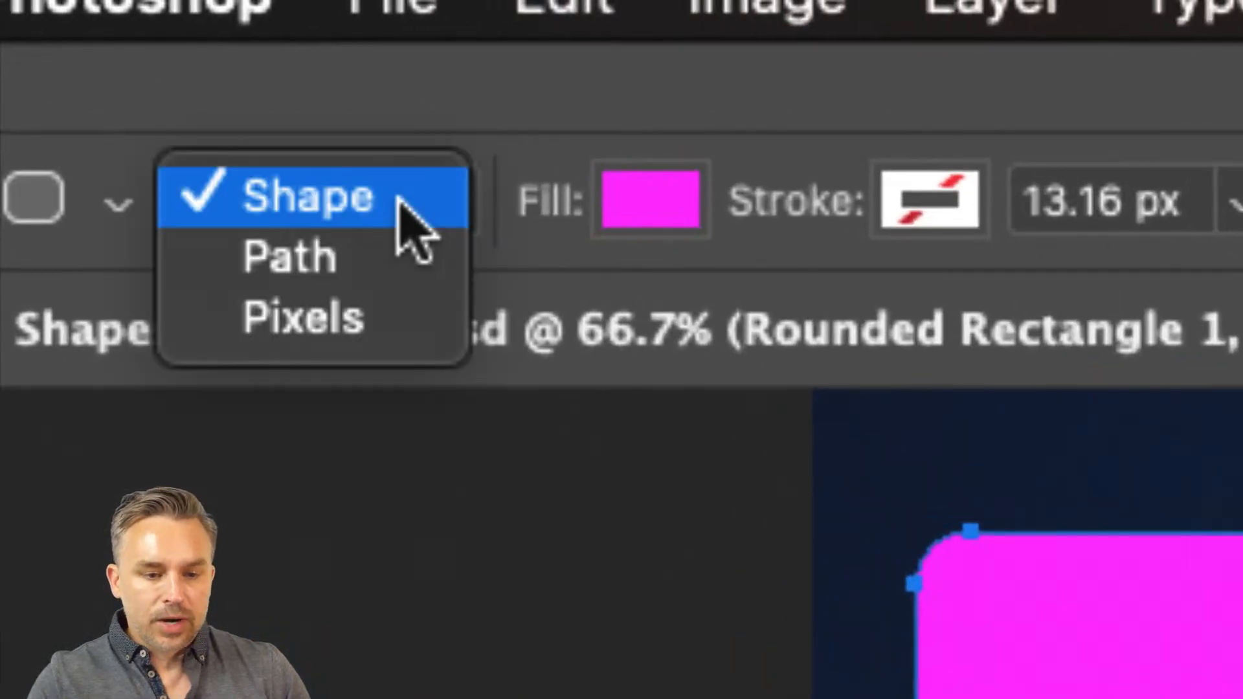
{"action": "left_click", "coordinate": [419, 185]}
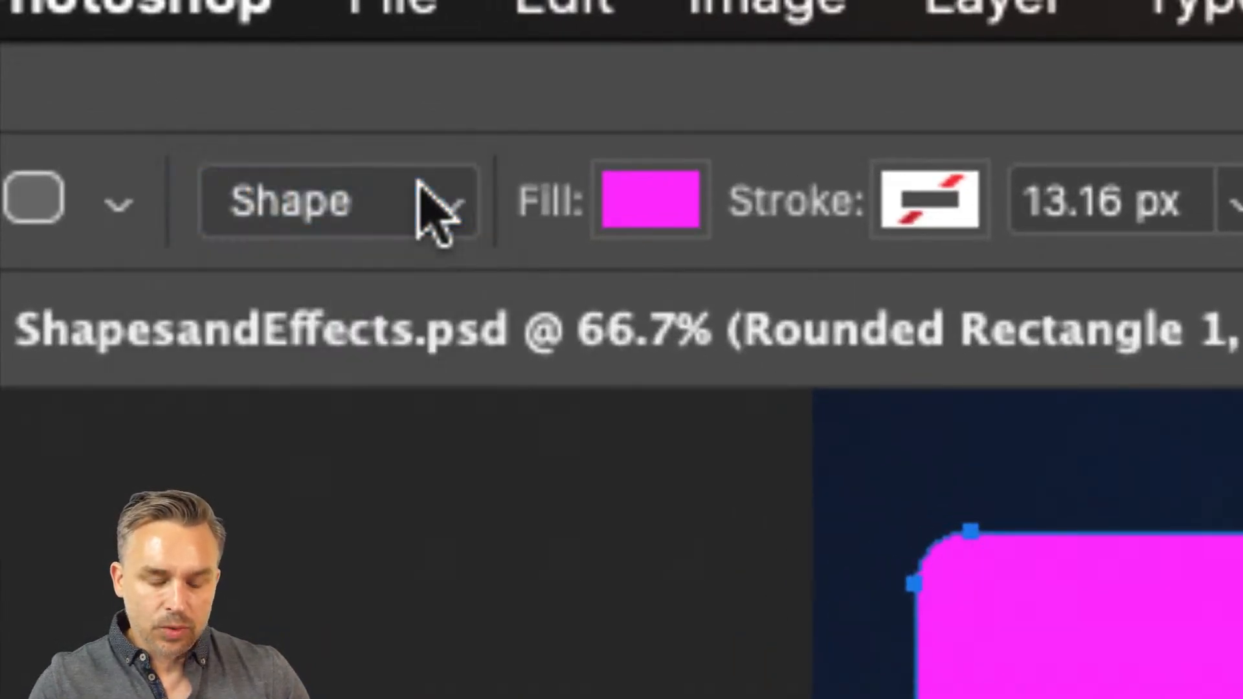
{"action": "left_click", "coordinate": [410, 203]}
{"action": "left_click", "coordinate": [377, 261]}
{"action": "left_click", "coordinate": [365, 194]}
{"action": "left_click", "coordinate": [385, 142]}
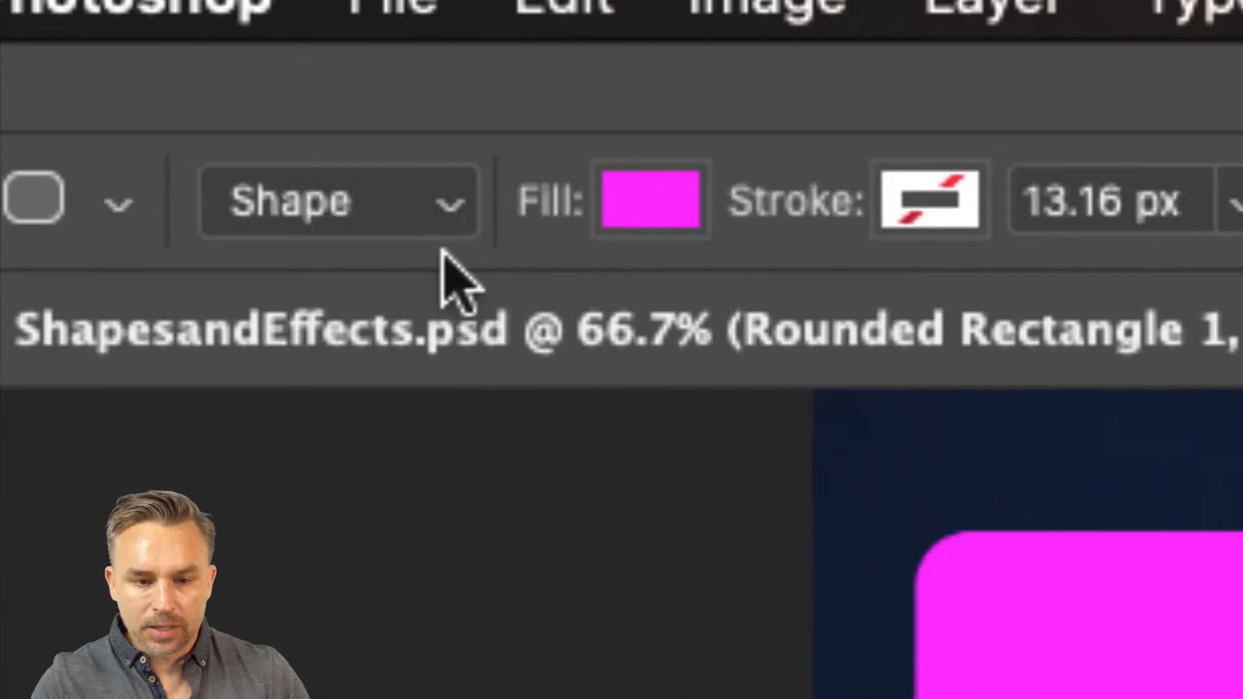
Try white and dark red fills on the rounded rectangle, finishing with the magenta fill
{"action": "left_click", "coordinate": [617, 205]}
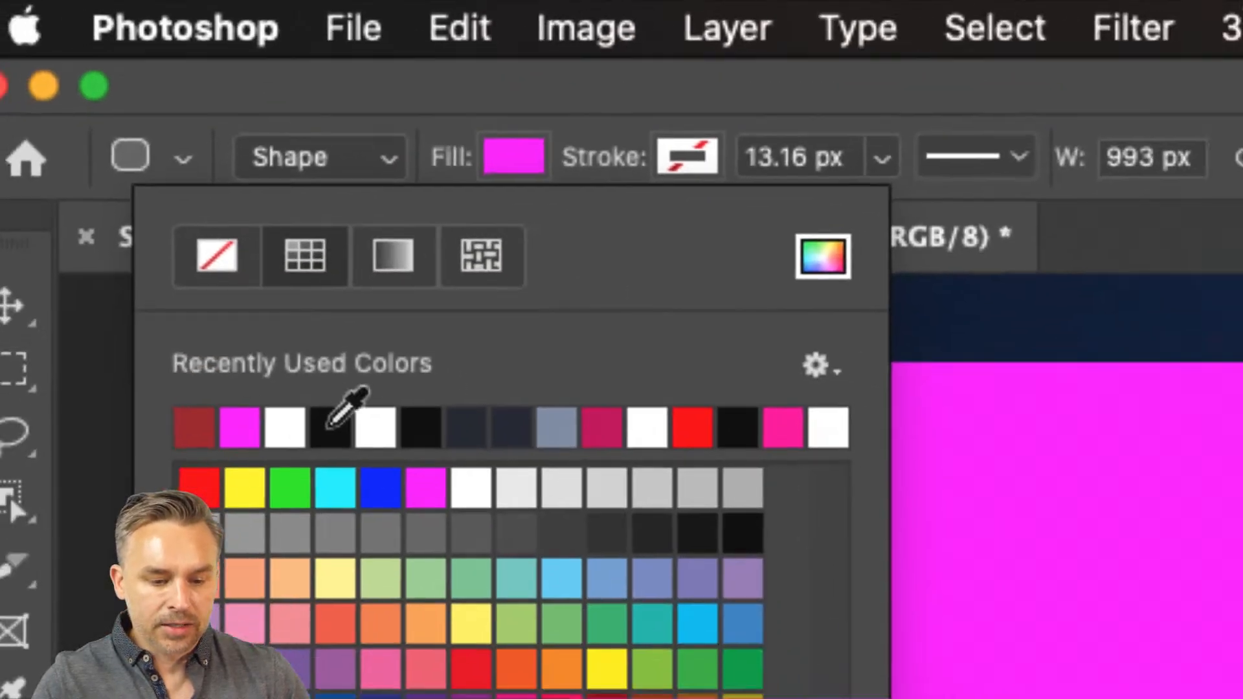
{"action": "left_click", "coordinate": [388, 546]}
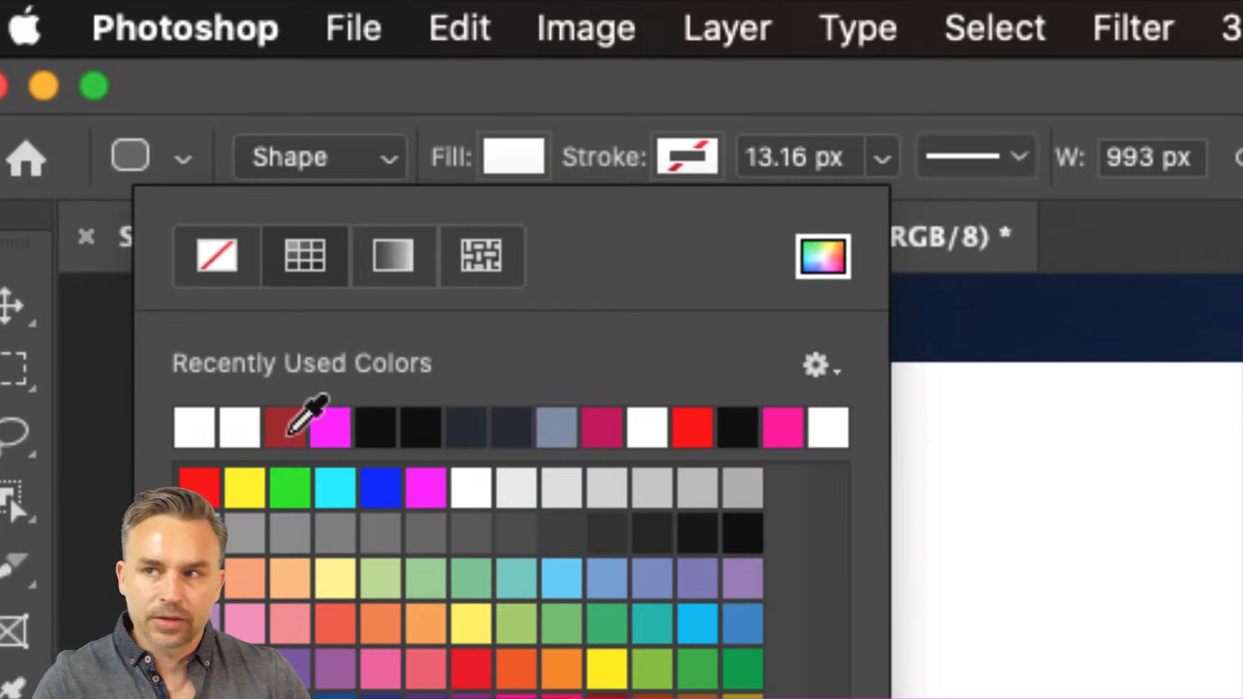
{"action": "left_click", "coordinate": [323, 429]}
{"action": "left_click", "coordinate": [330, 430]}
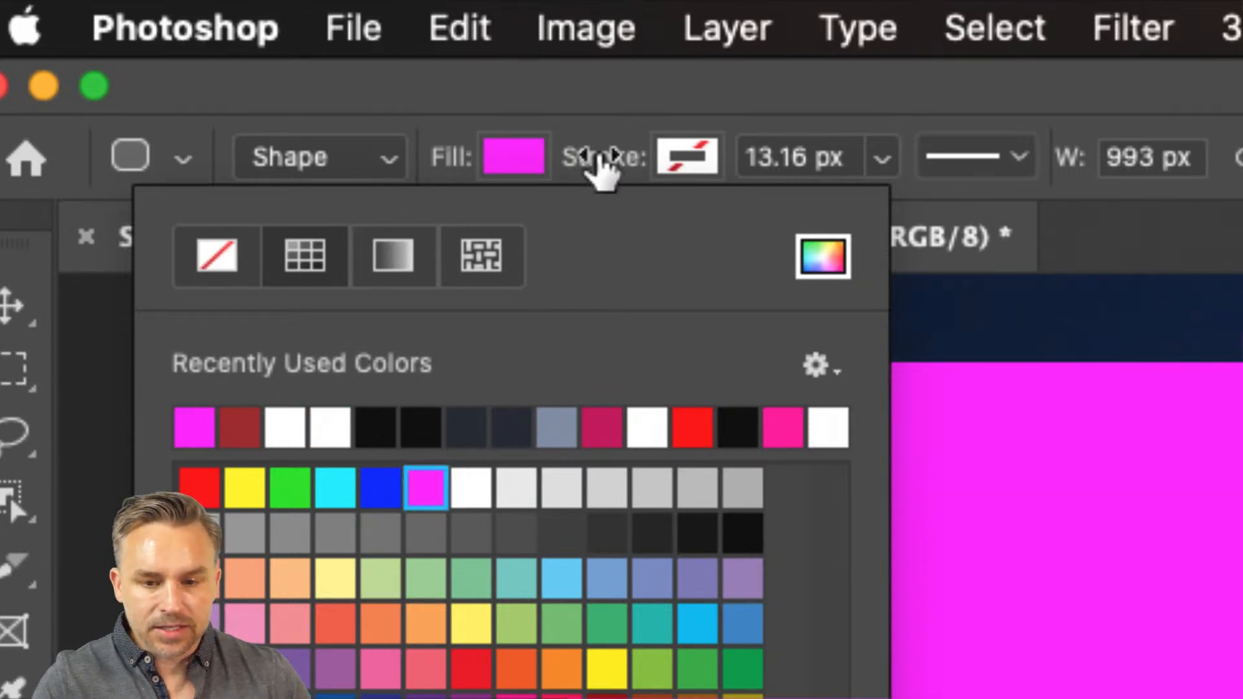
Try a red stroke around the rounded rectangle and set the stroke back to none
{"action": "left_click", "coordinate": [633, 130]}
{"action": "left_click", "coordinate": [680, 159]}
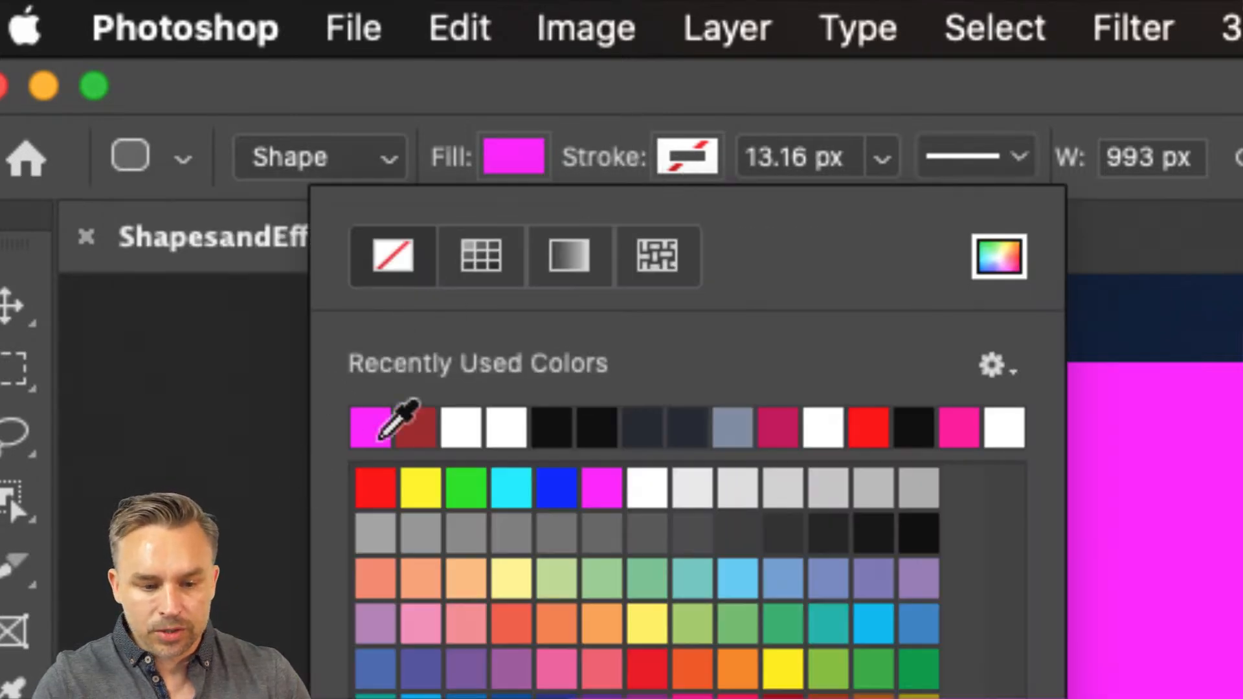
{"action": "left_click", "coordinate": [377, 495]}
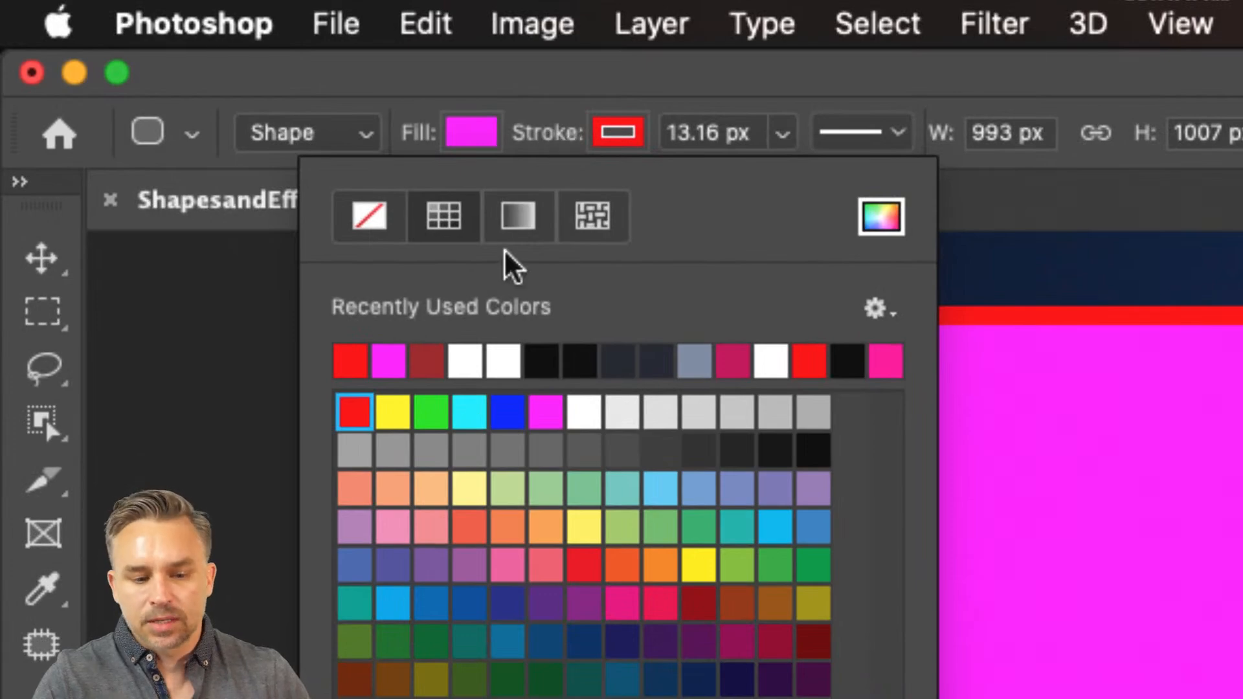
{"action": "left_click", "coordinate": [369, 216]}
{"action": "left_click", "coordinate": [562, 97]}
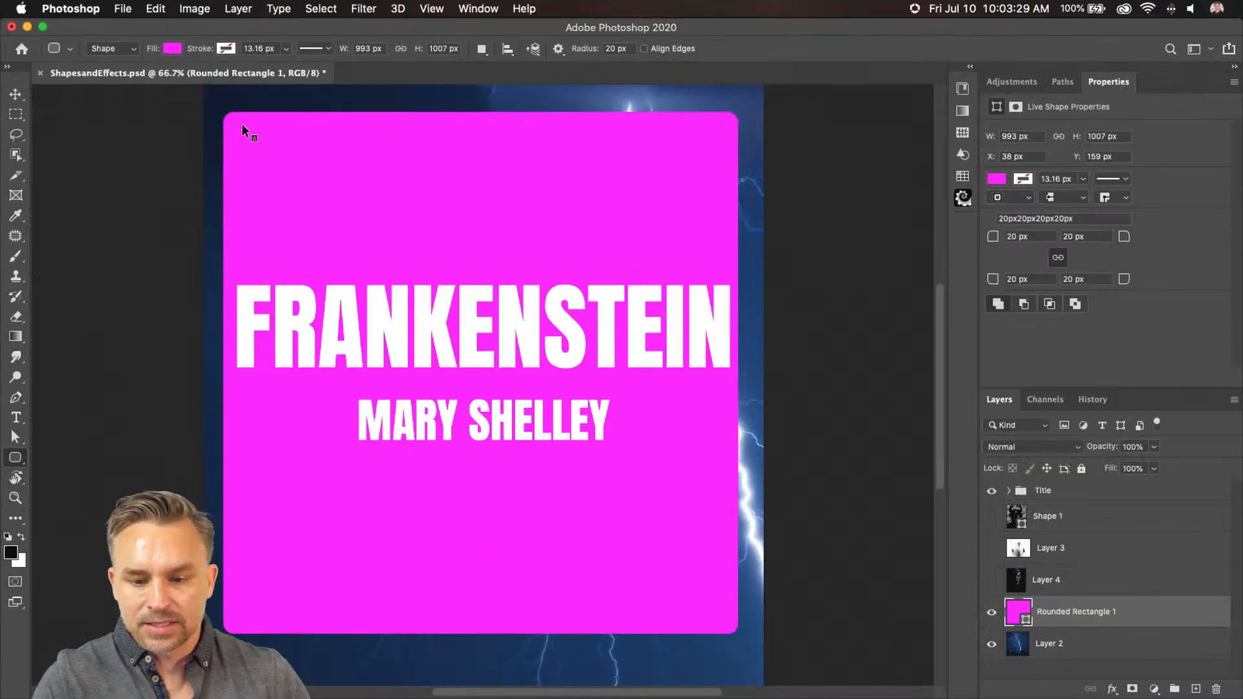
Increase the rounded rectangle's linked corner radii to 40 px and finally to 80 px
{"action": "left_click", "coordinate": [12, 96]}
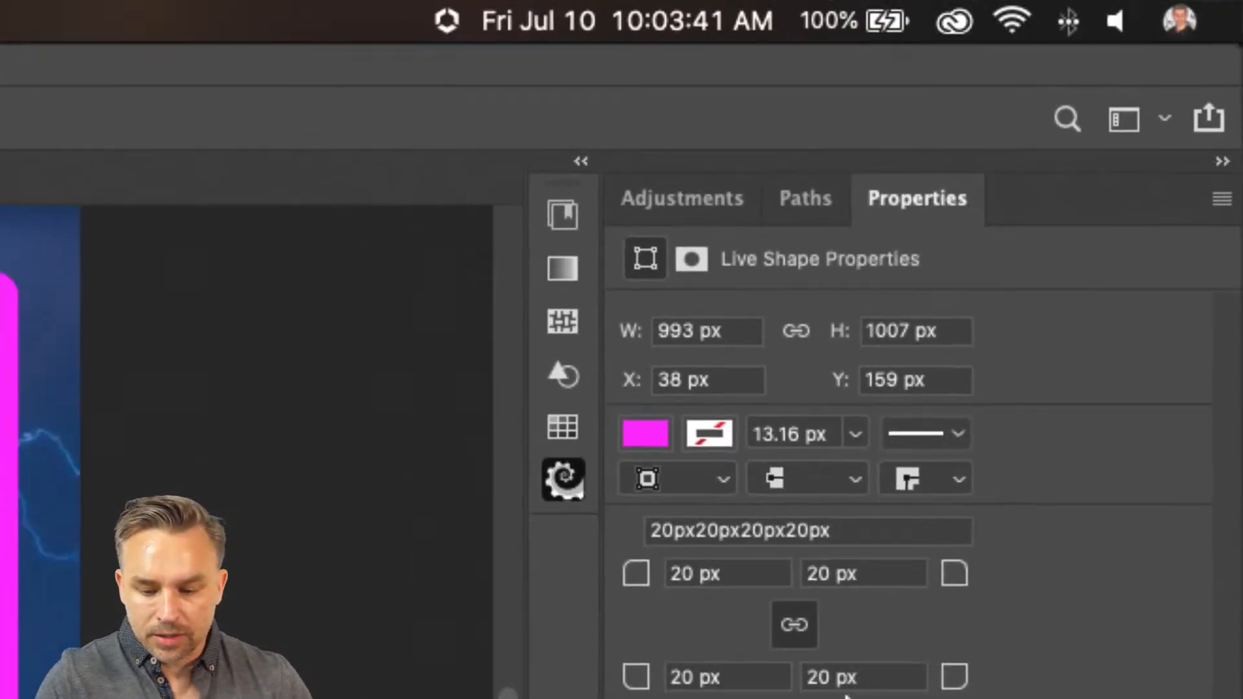
{"action": "left_click_drag", "start_coordinate": [743, 575], "coordinate": [333, 478]}
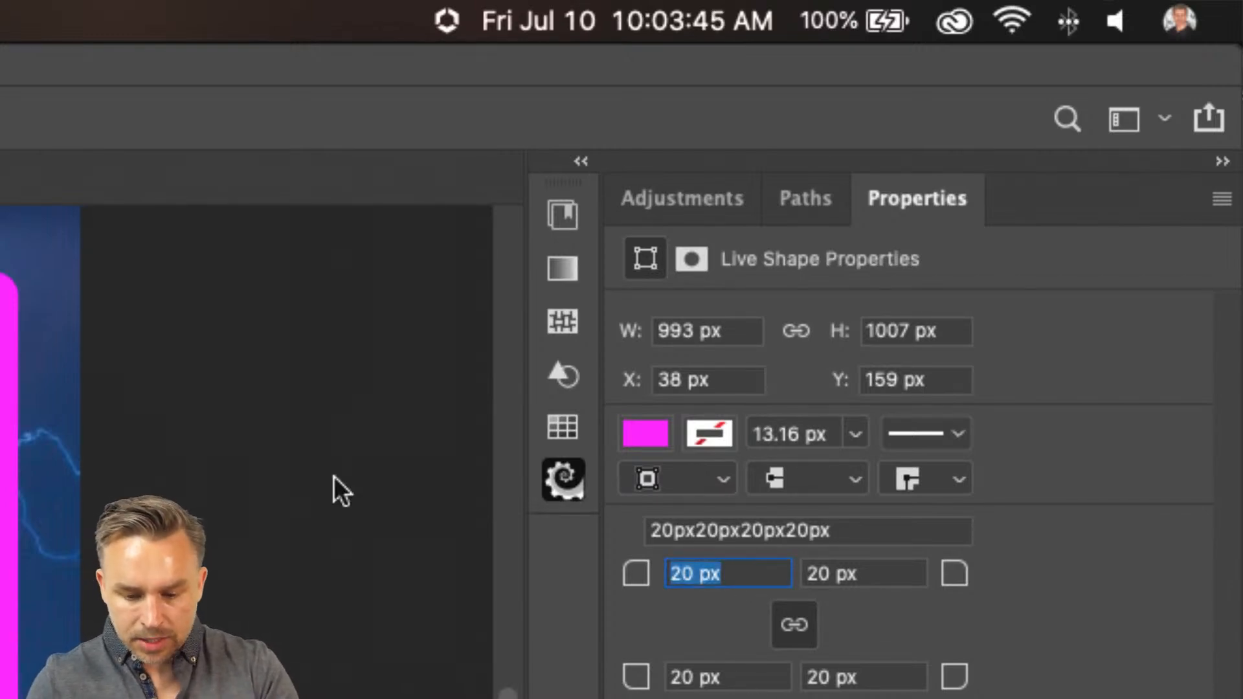
{"action": "type", "text": "40"}
{"action": "key", "text": "Return"}
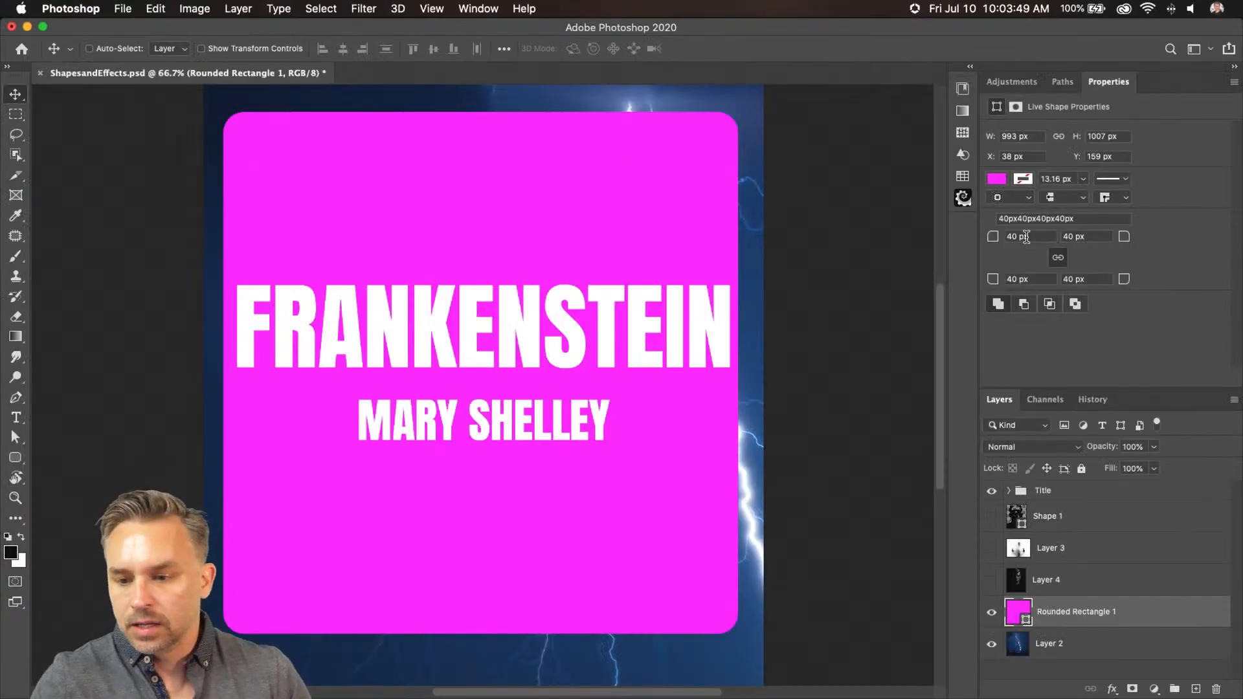
{"action": "type", "text": "80"}
{"action": "key", "text": "Return"}
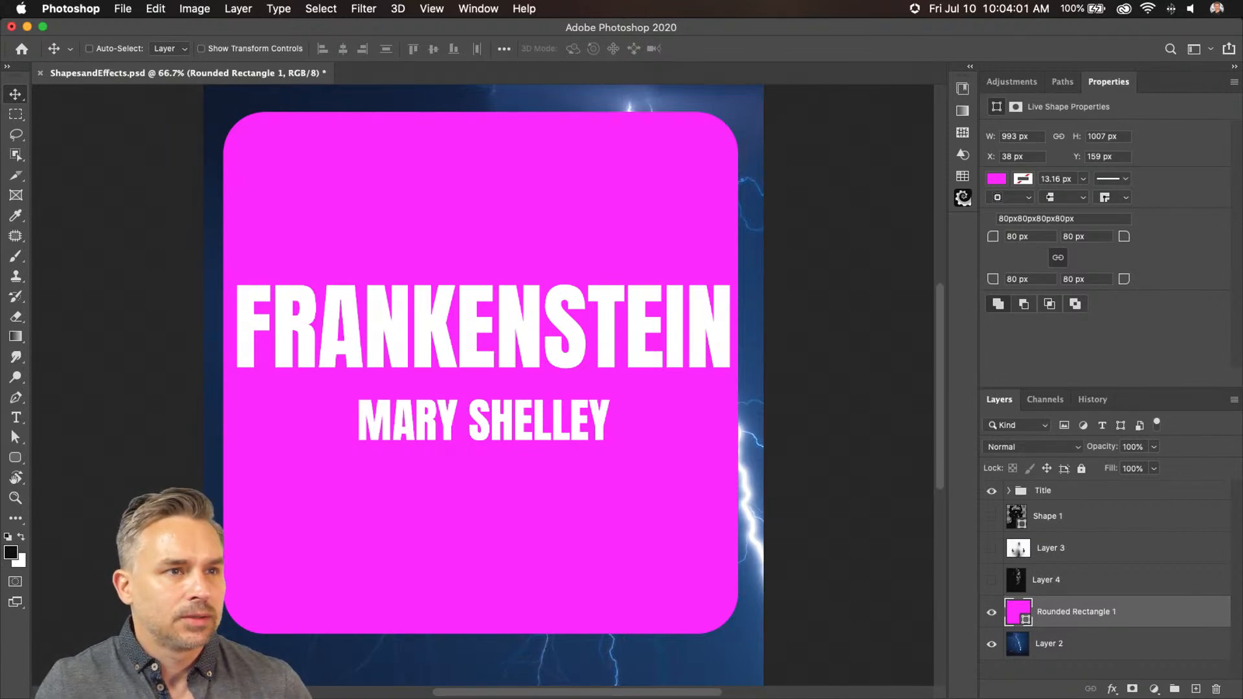
Delete the rounded rectangle and review the available shape tools before returning to the Move tool
{"action": "key", "text": "Delete"}
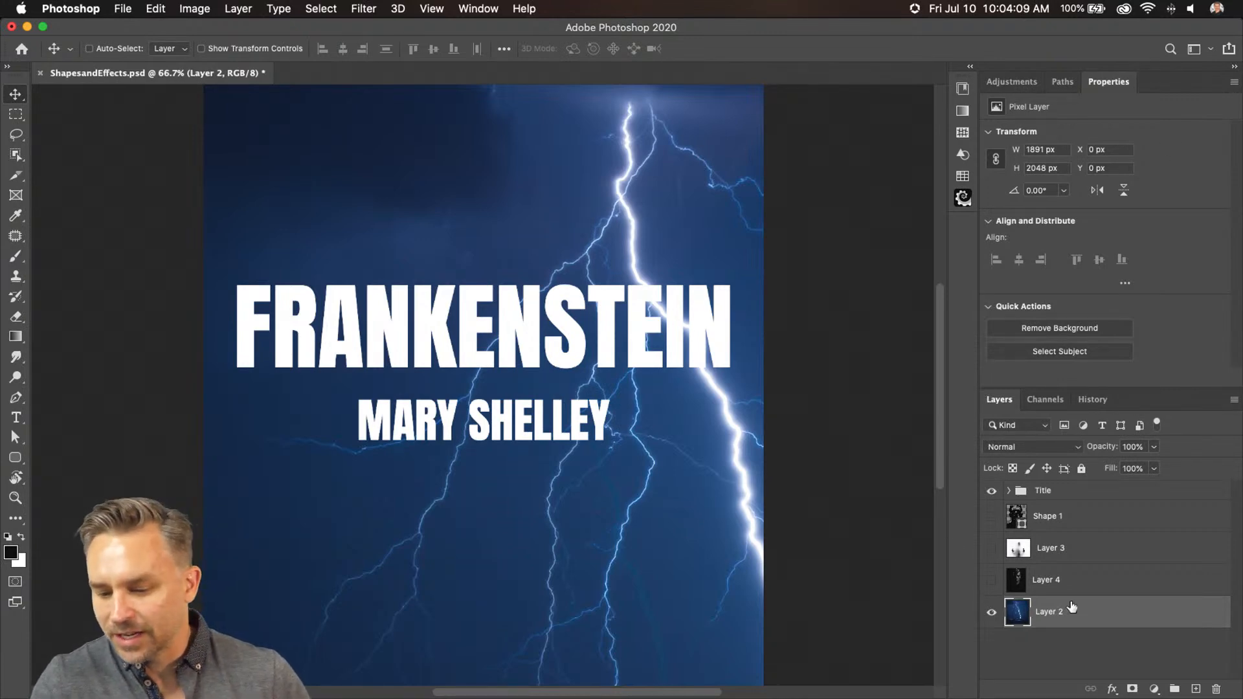
{"action": "left_click", "coordinate": [11, 458]}
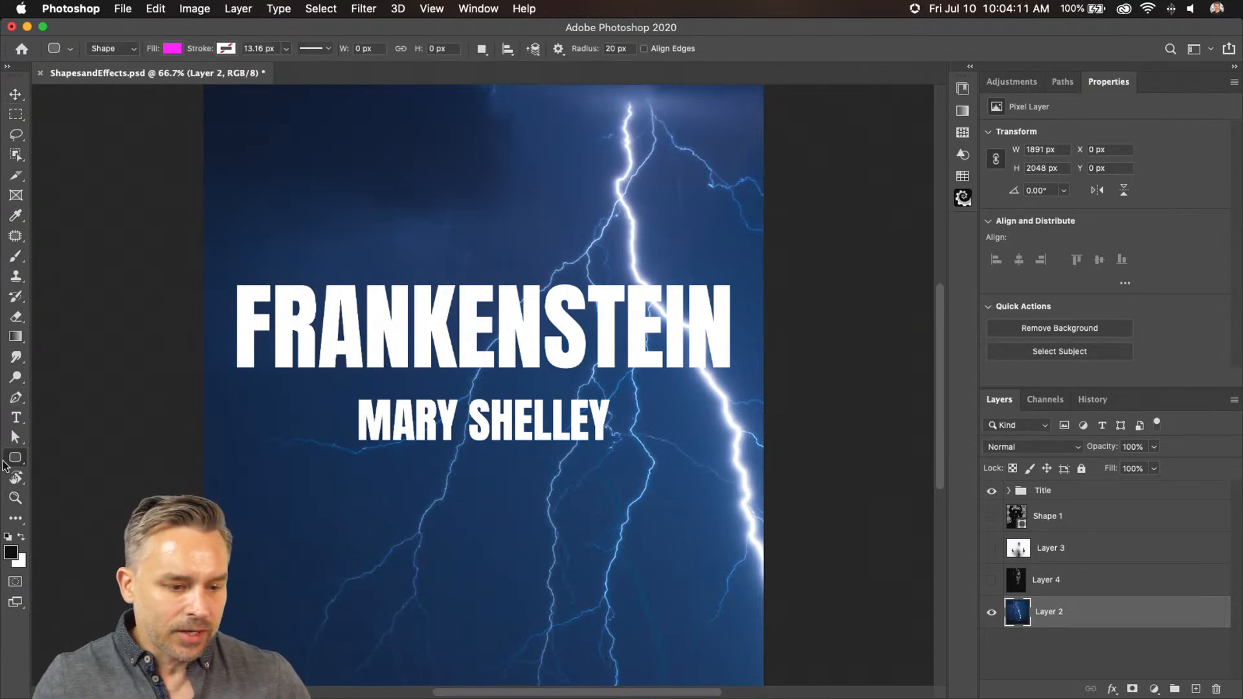
{"action": "right_click", "coordinate": [6, 457]}
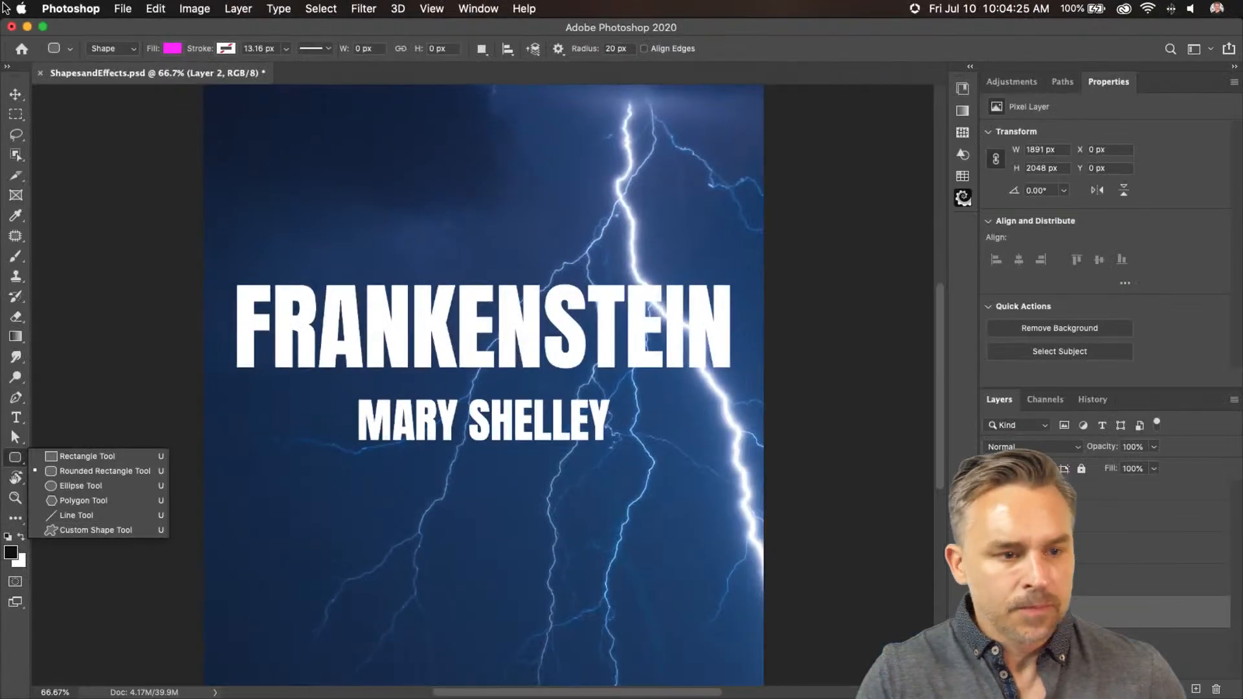
{"action": "left_click", "coordinate": [16, 94]}
Display the Shapes library, look through its silhouettes and pick a leafless tree shape
{"action": "left_click", "coordinate": [487, 8]}
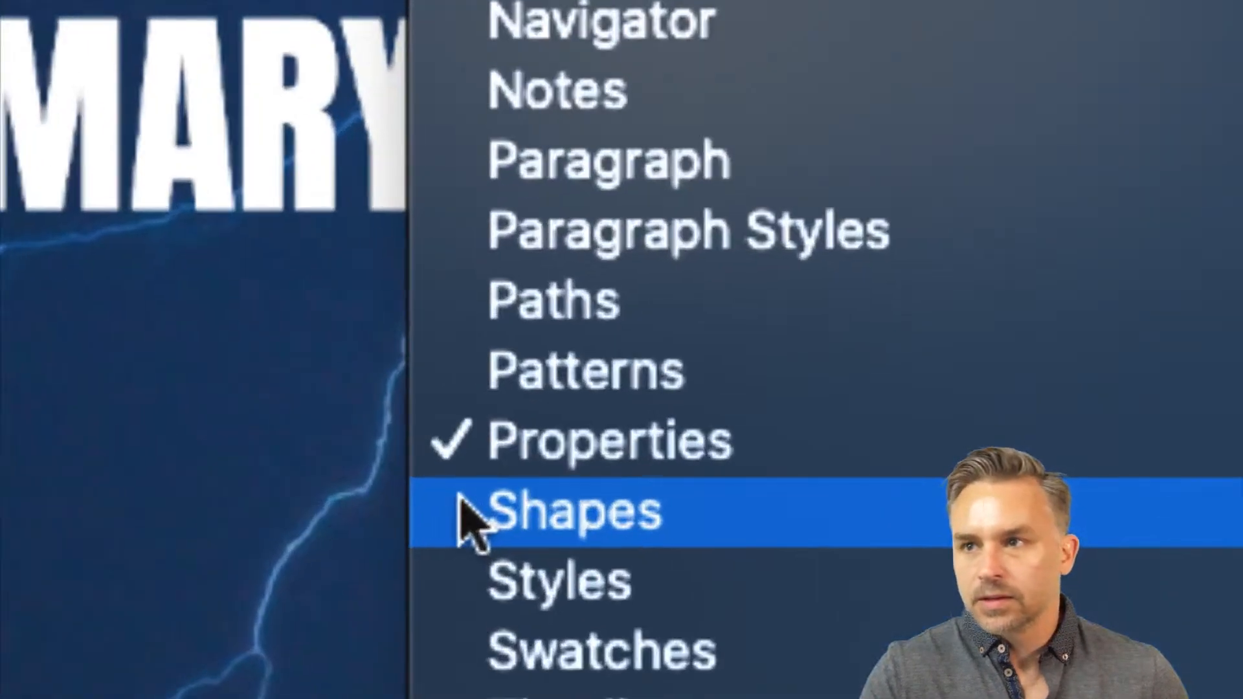
{"action": "left_click", "coordinate": [631, 528]}
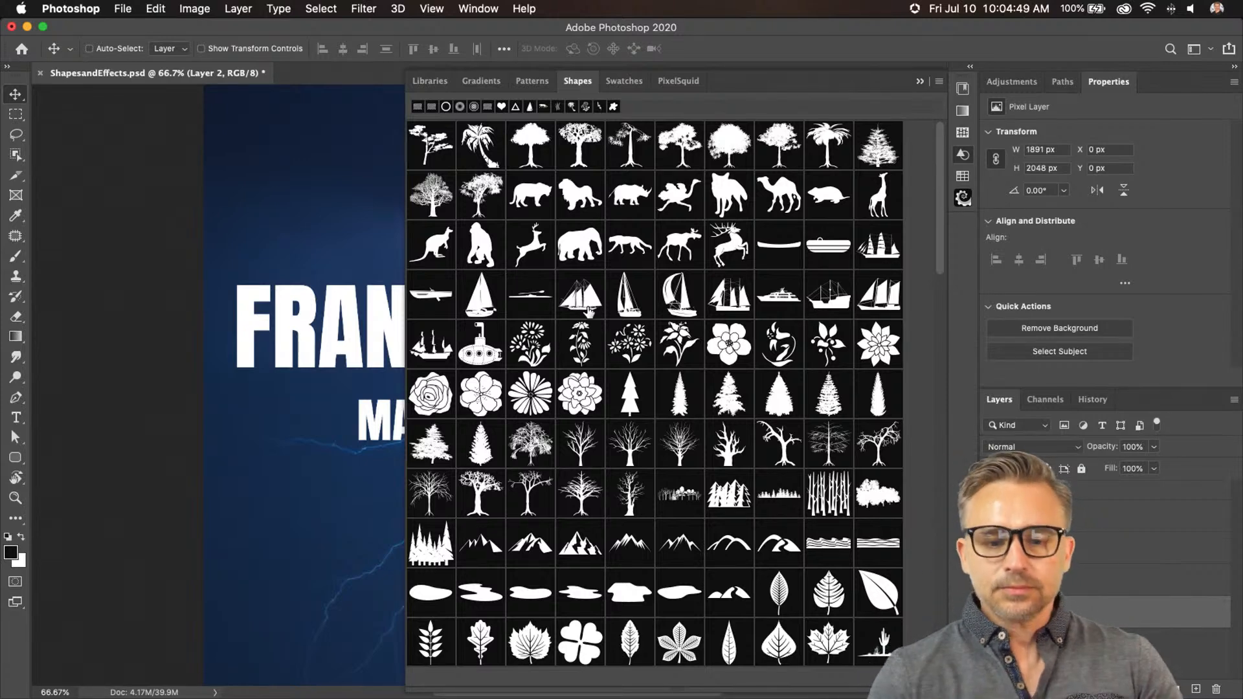
{"action": "left_click", "coordinate": [939, 81]}
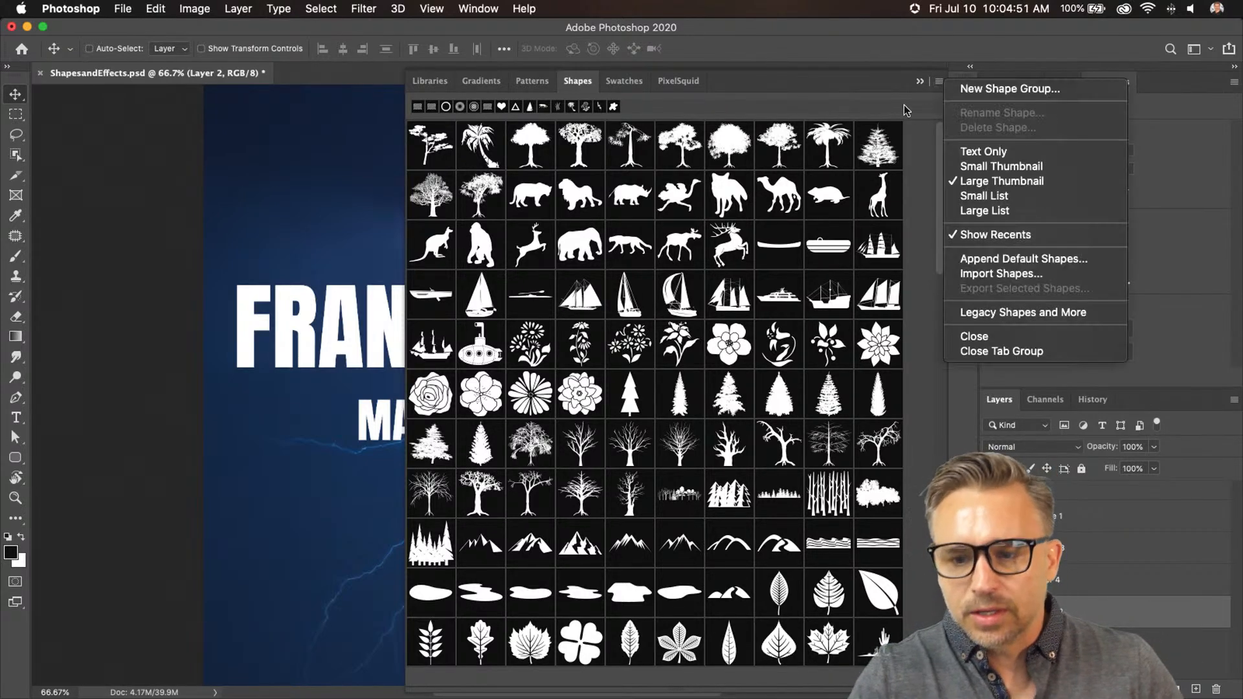
{"action": "left_click", "coordinate": [887, 120]}
{"action": "scroll", "coordinate": [485, 226], "scroll_direction": "down", "scroll_amount": 15}
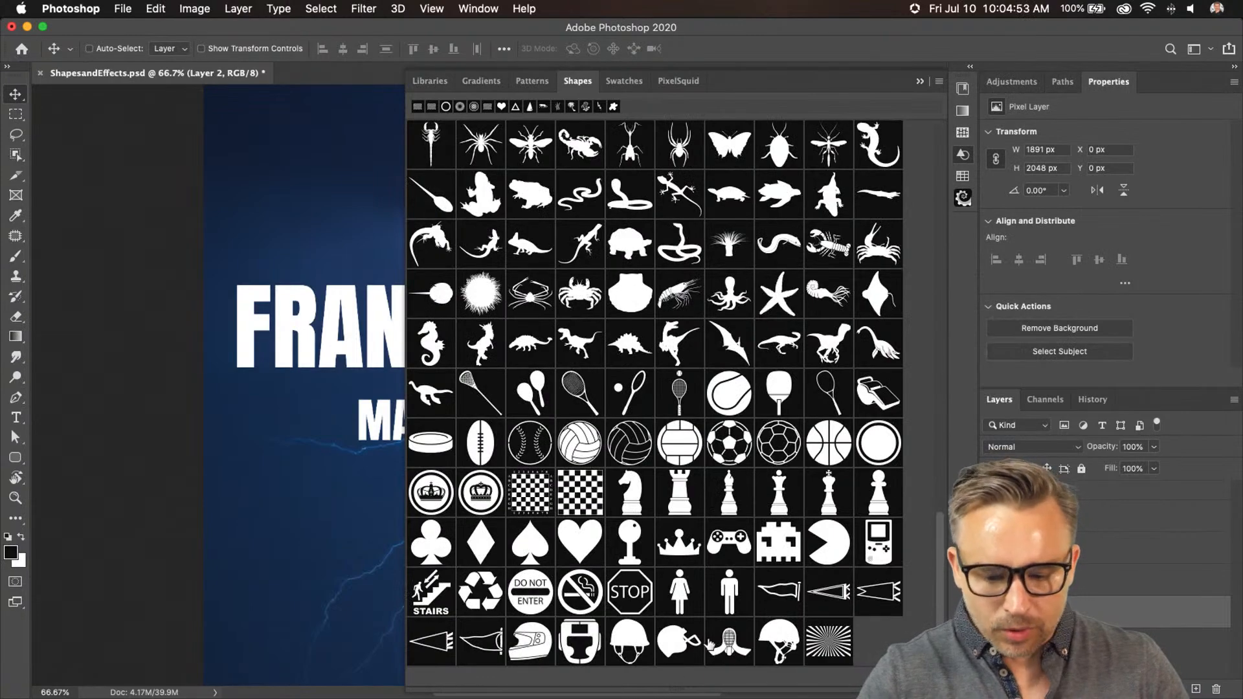
{"action": "scroll", "coordinate": [666, 259], "scroll_direction": "up", "scroll_amount": 15}
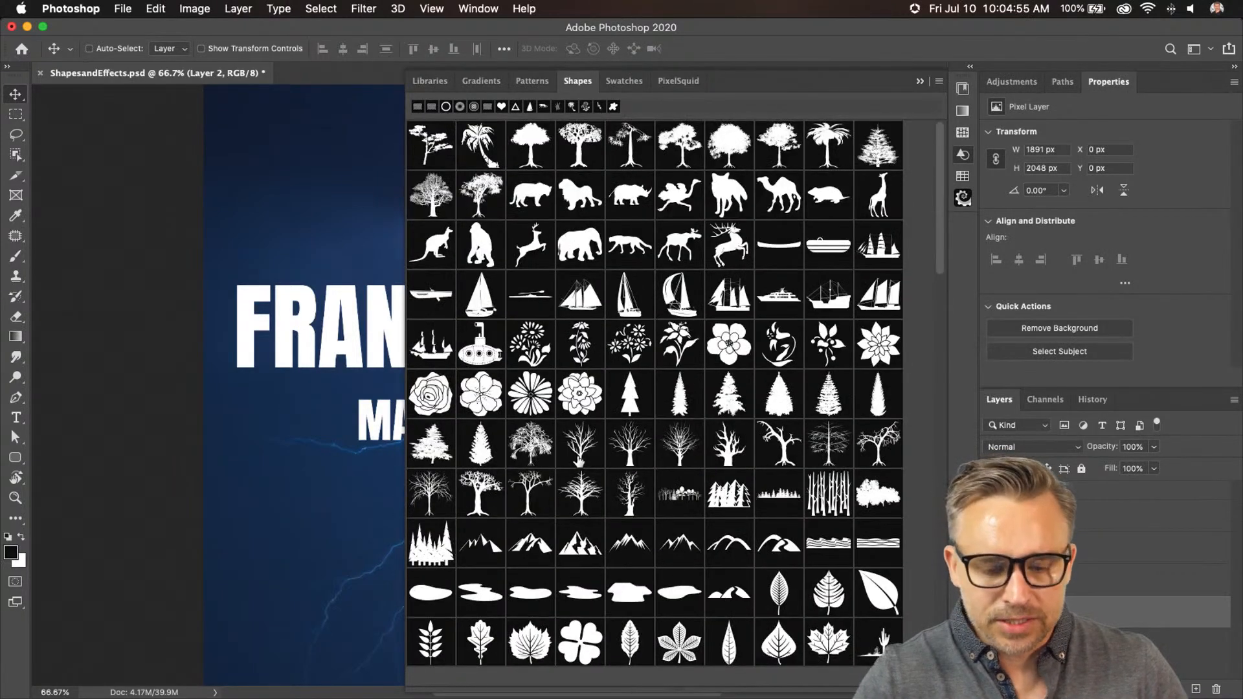
{"action": "left_click_drag", "start_coordinate": [670, 452], "coordinate": [608, 441]}
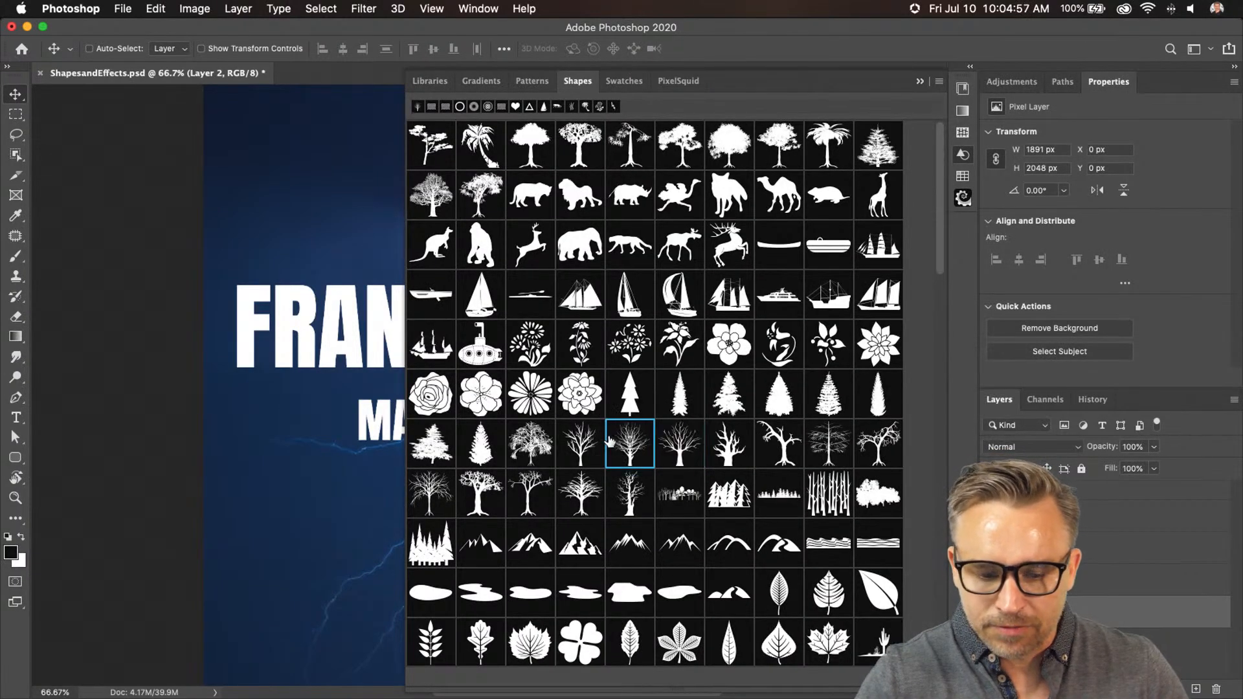
Look through the remaining shape silhouettes and enlarge the Shapes library to show more of them at once
{"action": "scroll", "coordinate": [786, 568], "scroll_direction": "down", "scroll_amount": 10}
{"action": "scroll", "coordinate": [214, 356], "scroll_direction": "down", "scroll_amount": 2}
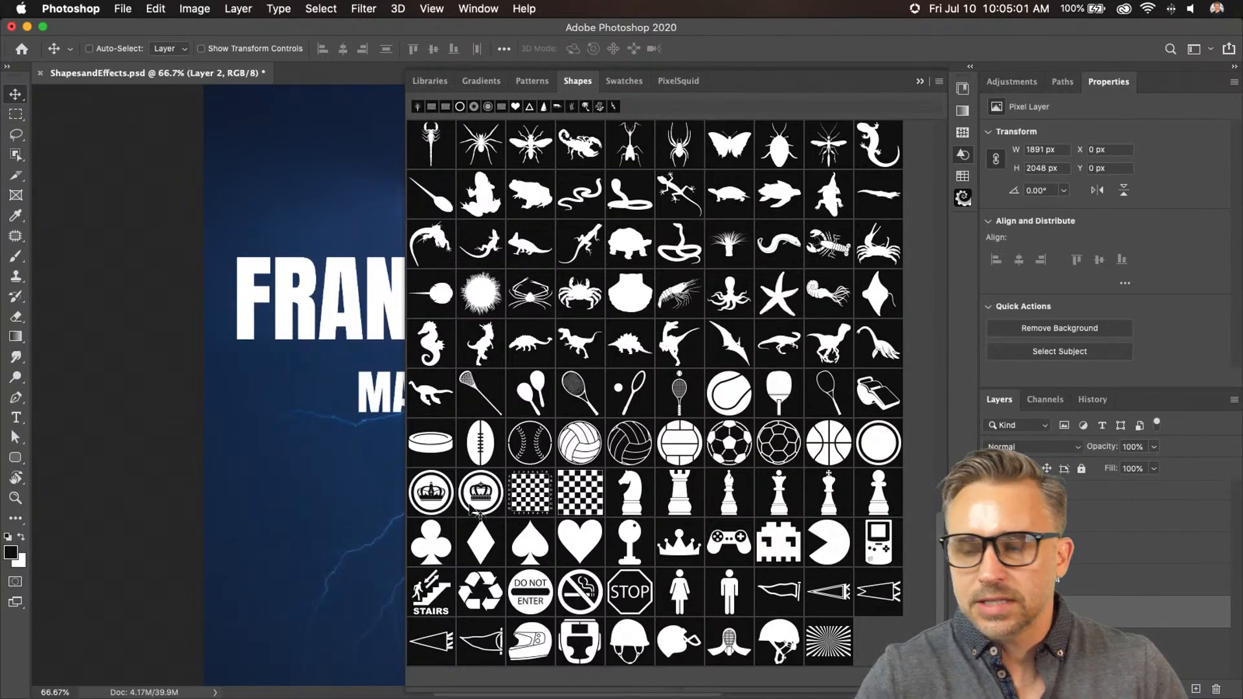
{"action": "left_click_drag", "start_coordinate": [402, 686], "coordinate": [247, 581]}
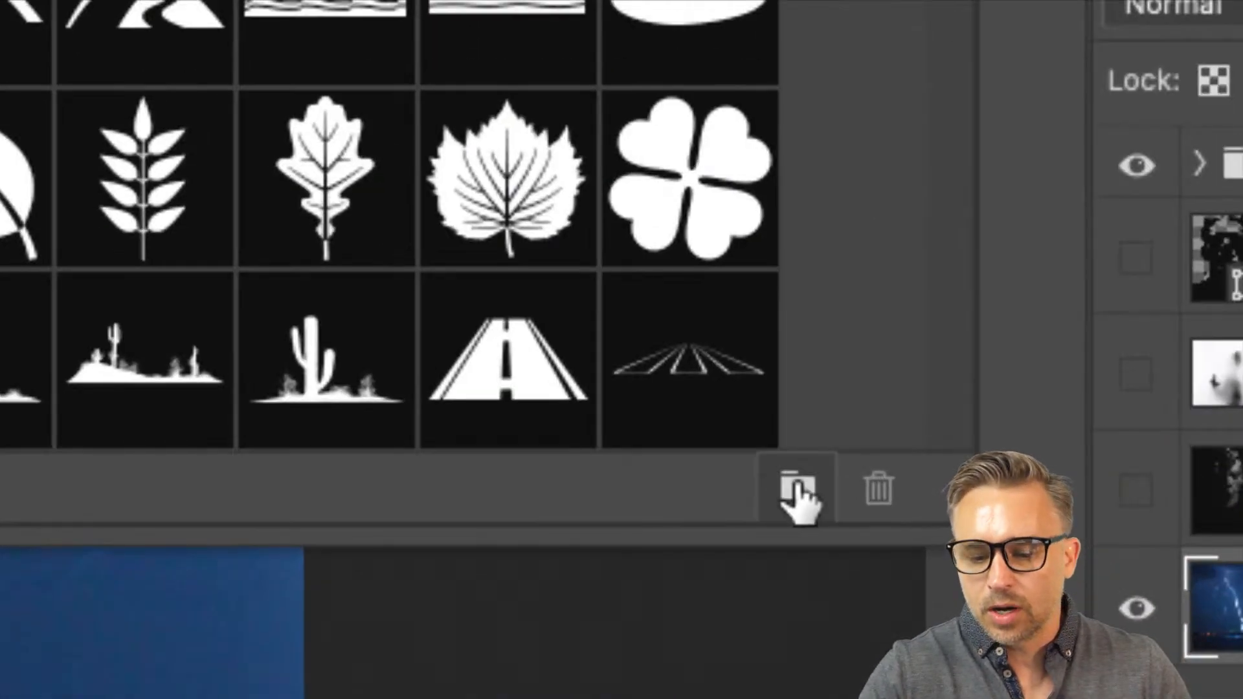
Create a new shape group named People in the Shapes library
{"action": "left_click", "coordinate": [899, 578]}
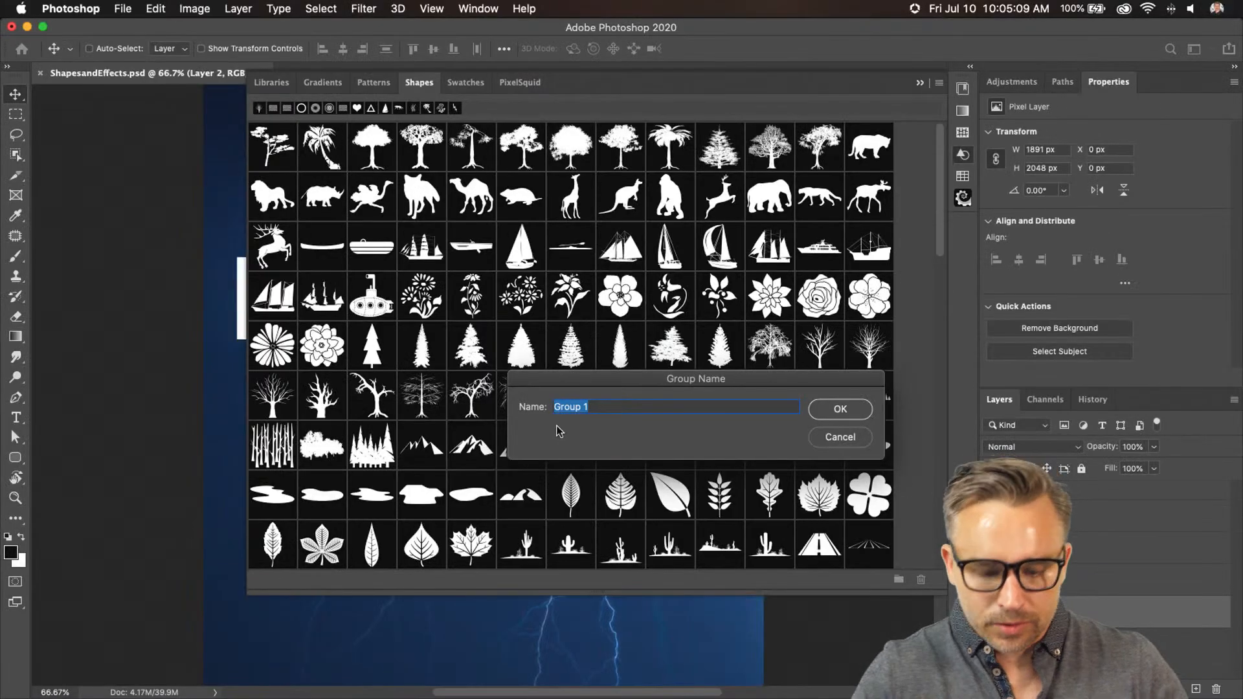
{"action": "type", "text": "New Stu"}
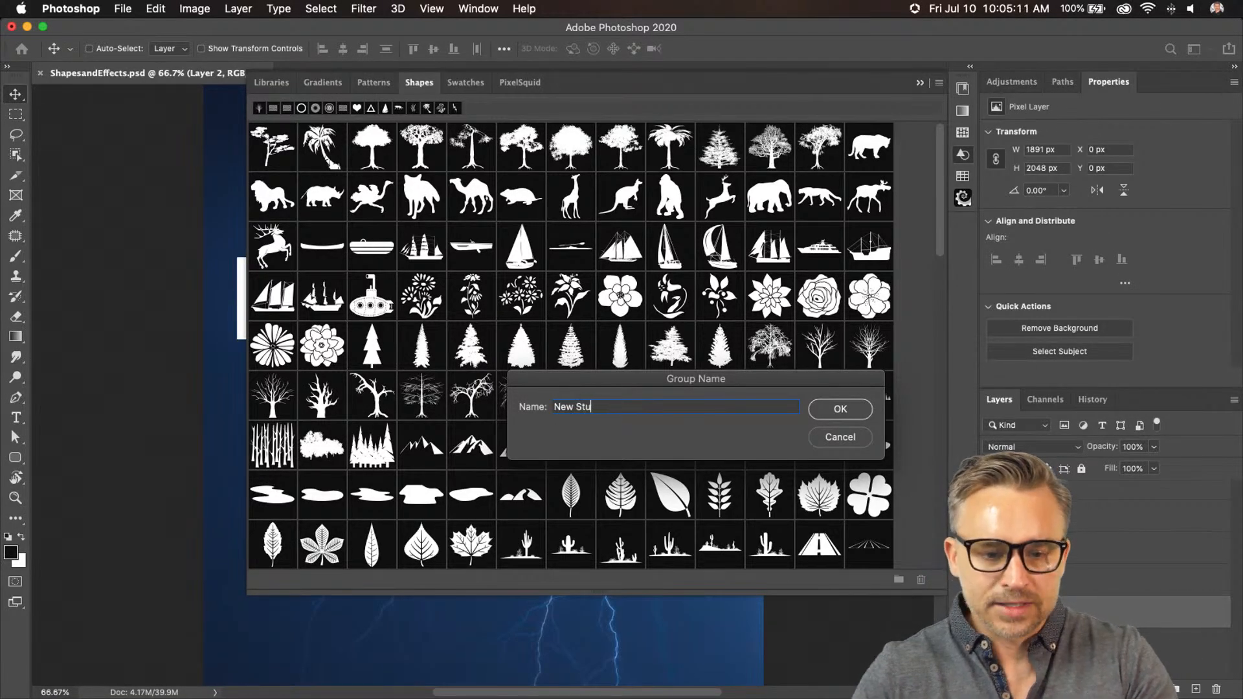
{"action": "key", "text": "BackSpace"}
{"action": "key", "text": "BackSpace"}
{"action": "key", "text": "BackSpace"}
{"action": "key", "text": "BackSpace"}
{"action": "key", "text": "BackSpace"}
{"action": "key", "text": "BackSpace"}
{"action": "key", "text": "BackSpace"}
{"action": "type", "text": "Peop"}
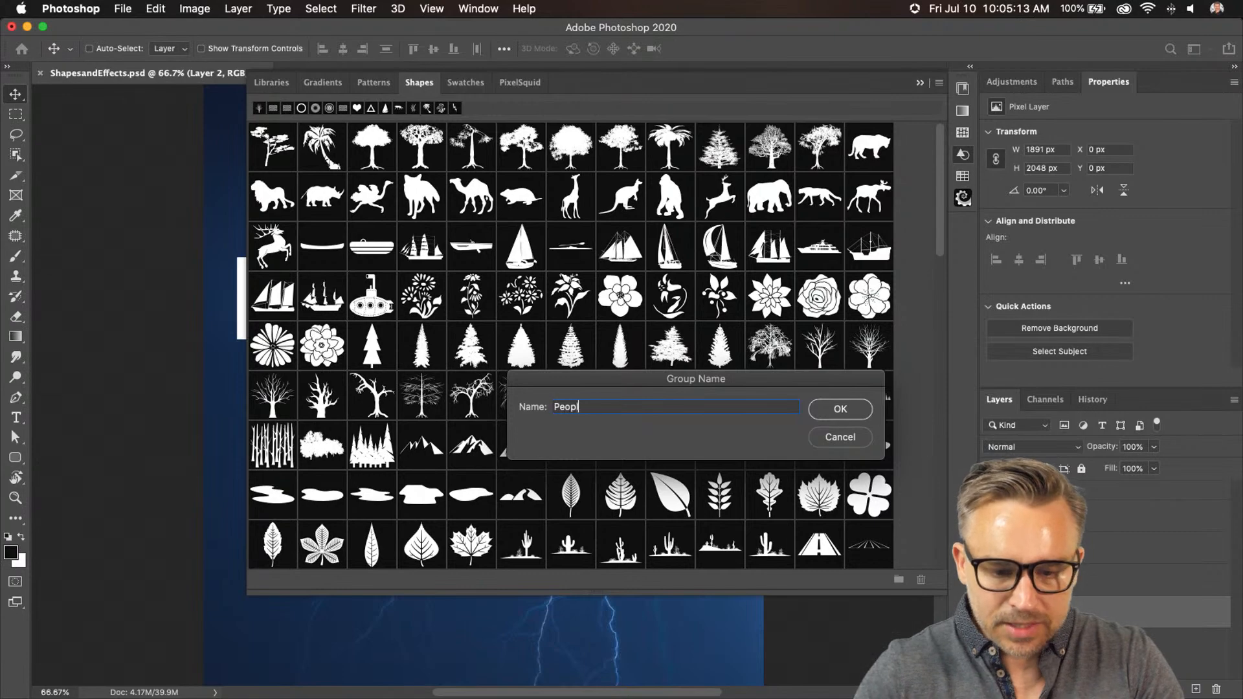
{"action": "type", "text": "le"}
{"action": "key", "text": "Return"}
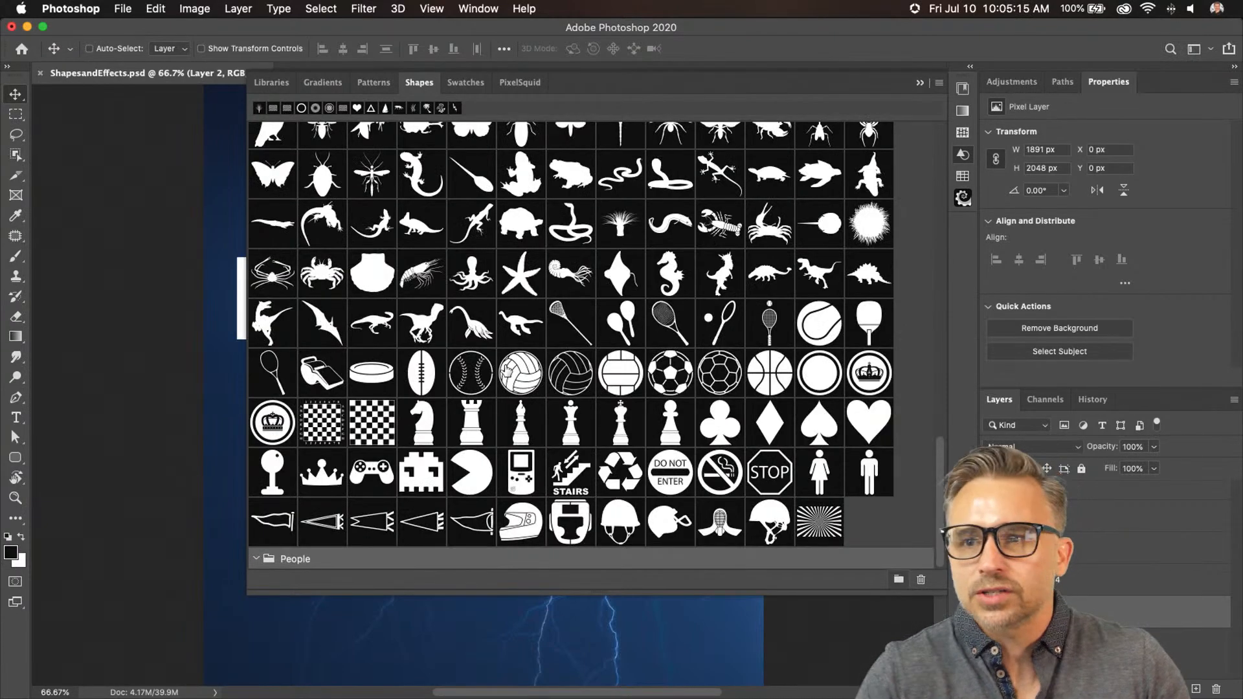
Select all the realistic human figure silhouettes, from the lying figure to the last side-view one, and move them into the People group
{"action": "scroll", "coordinate": [490, 366], "scroll_direction": "up", "scroll_amount": 10}
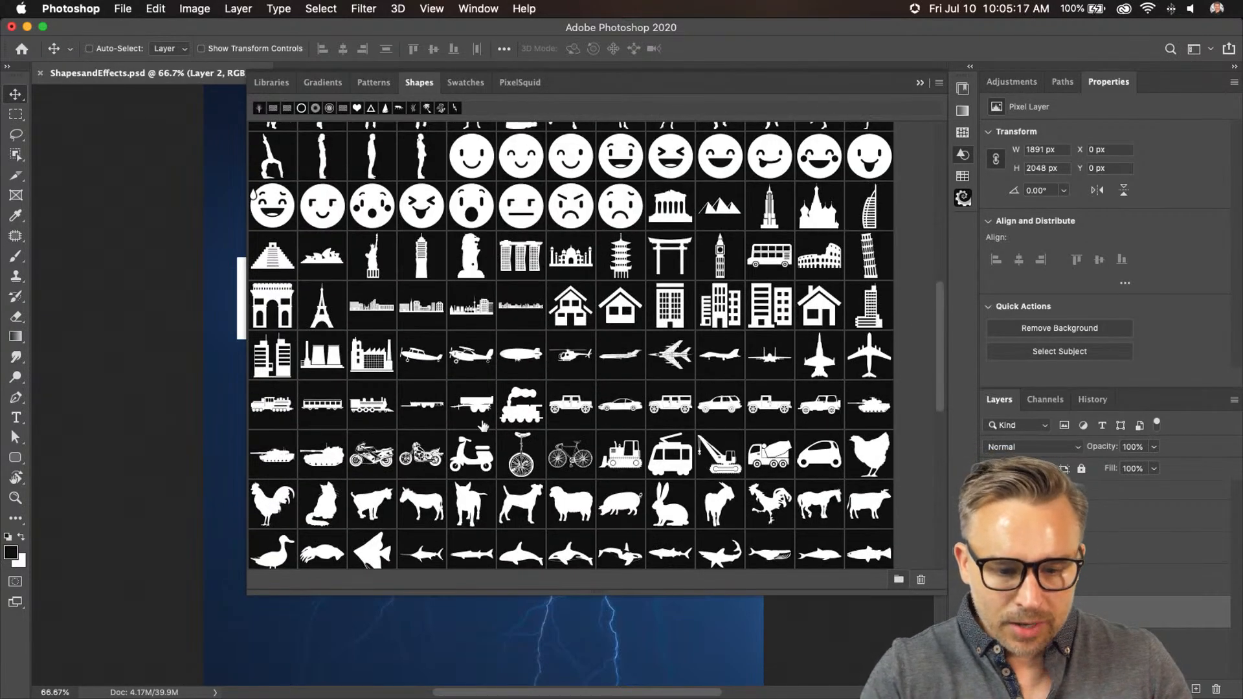
{"action": "scroll", "coordinate": [487, 518], "scroll_direction": "down", "scroll_amount": 10}
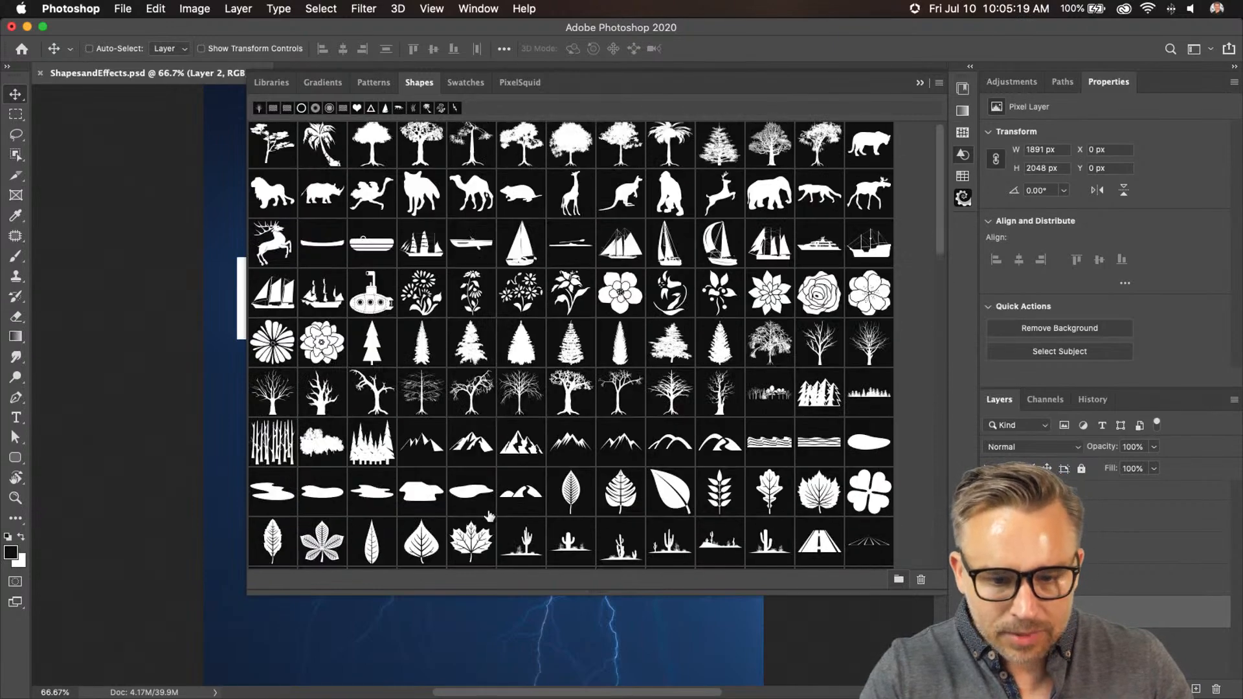
{"action": "scroll", "coordinate": [485, 529], "scroll_direction": "down", "scroll_amount": 5}
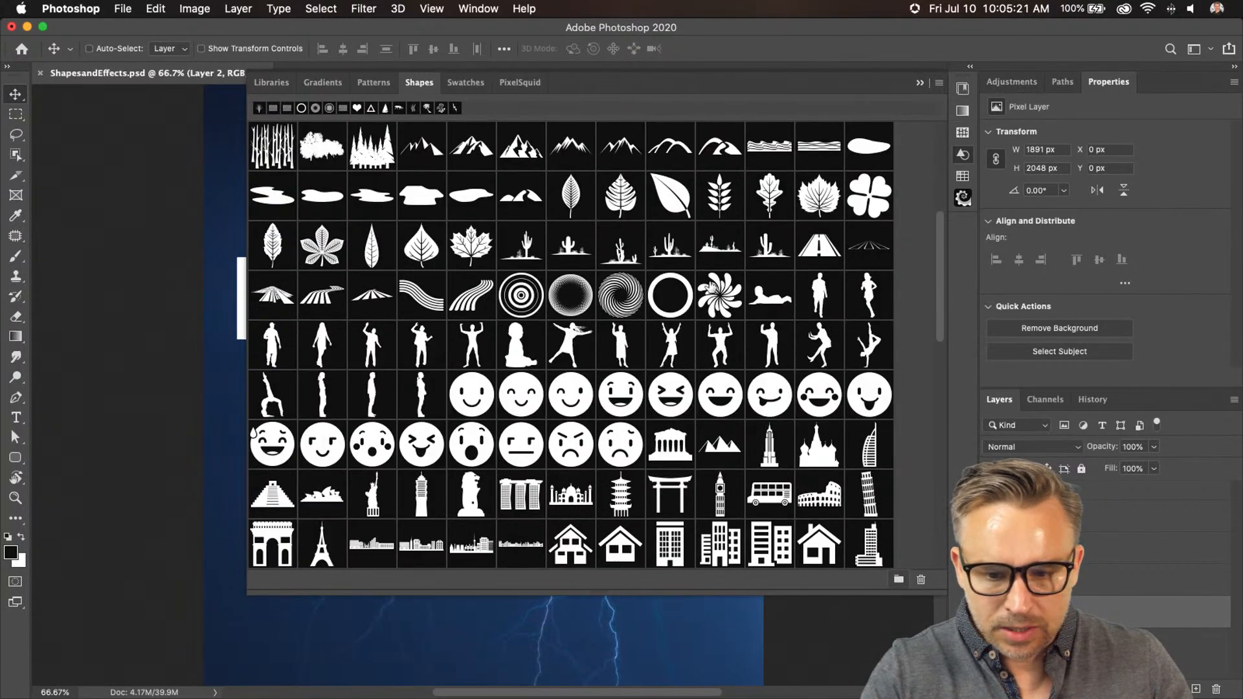
{"action": "left_click", "coordinate": [769, 294]}
{"action": "left_click", "coordinate": [418, 406], "text": "shift"}
{"action": "scroll", "coordinate": [418, 406], "scroll_direction": "down", "scroll_amount": 5}
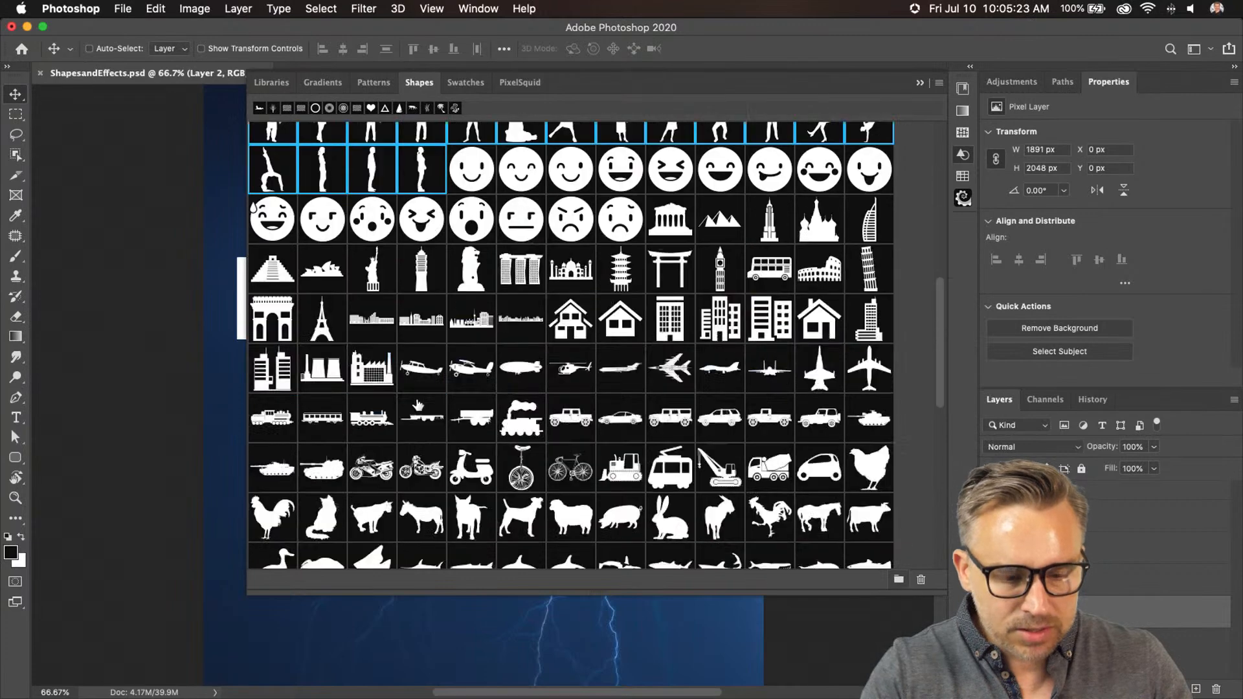
{"action": "scroll", "coordinate": [418, 406], "scroll_direction": "down", "scroll_amount": 1}
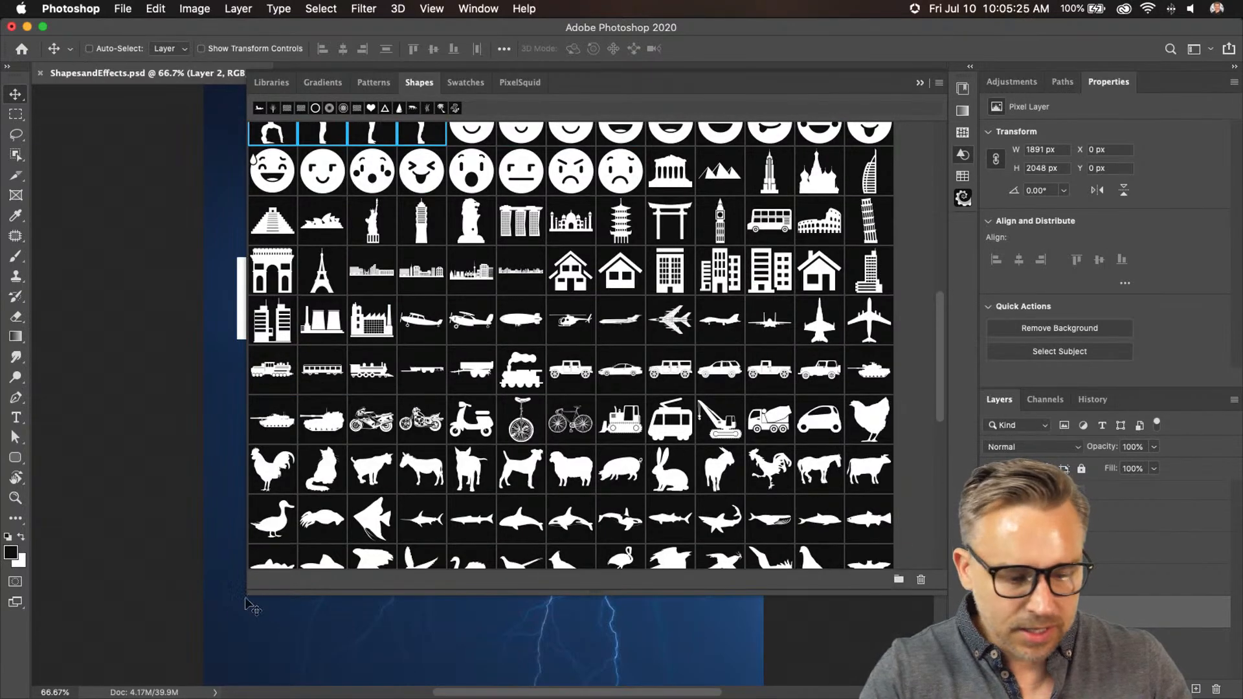
{"action": "left_click_drag", "start_coordinate": [248, 593], "coordinate": [112, 659]}
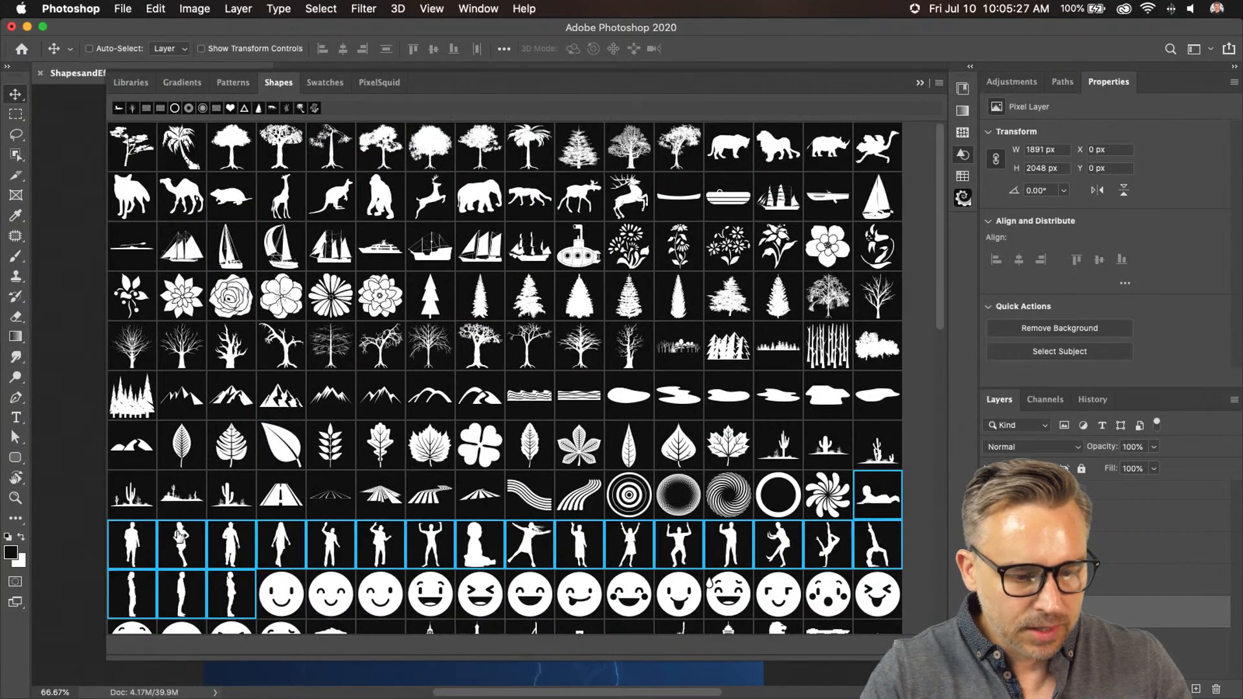
{"action": "scroll", "coordinate": [179, 536], "scroll_direction": "down", "scroll_amount": 10}
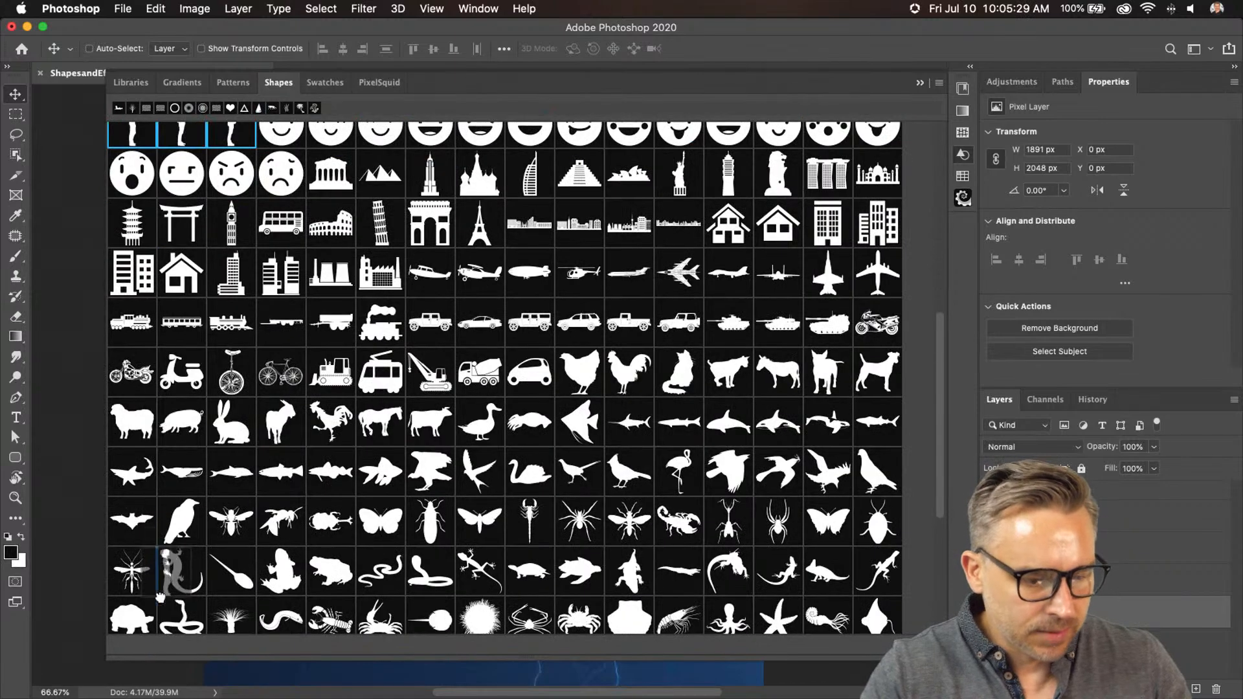
{"action": "scroll", "coordinate": [175, 583], "scroll_direction": "down", "scroll_amount": 1}
{"action": "left_click_drag", "start_coordinate": [179, 615], "coordinate": [853, 610]}
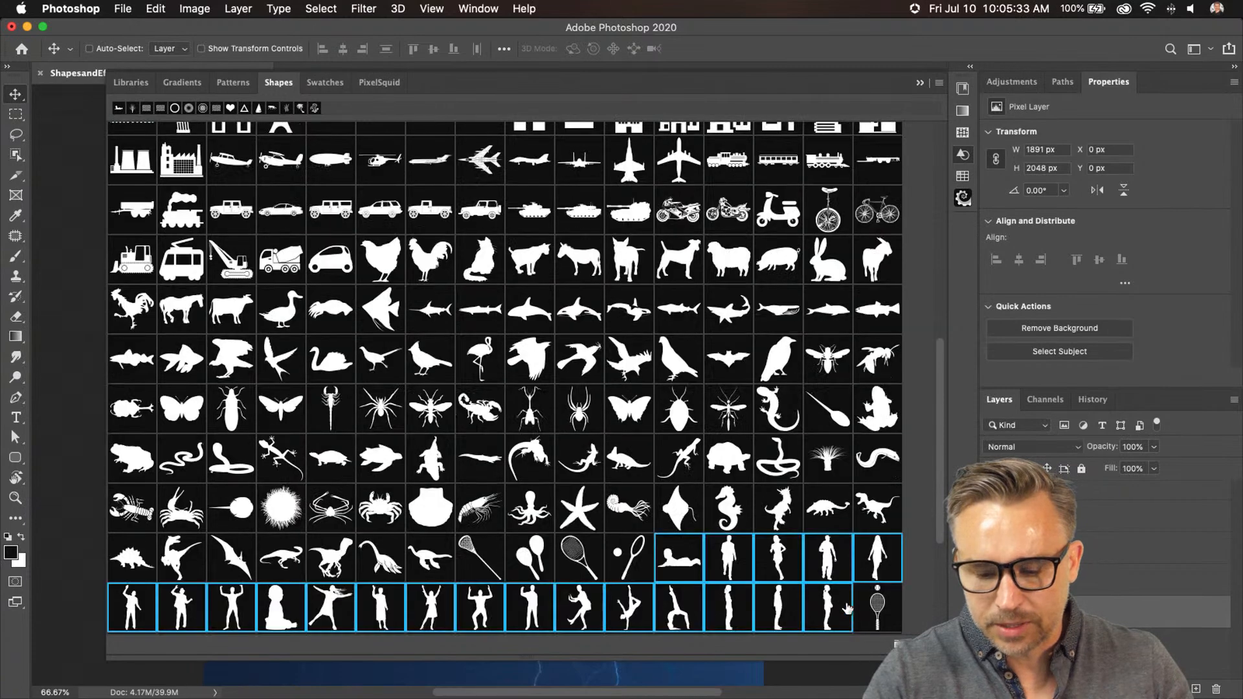
{"action": "scroll", "coordinate": [845, 600], "scroll_direction": "down", "scroll_amount": 4}
{"action": "left_click_drag", "start_coordinate": [114, 387], "coordinate": [134, 624]}
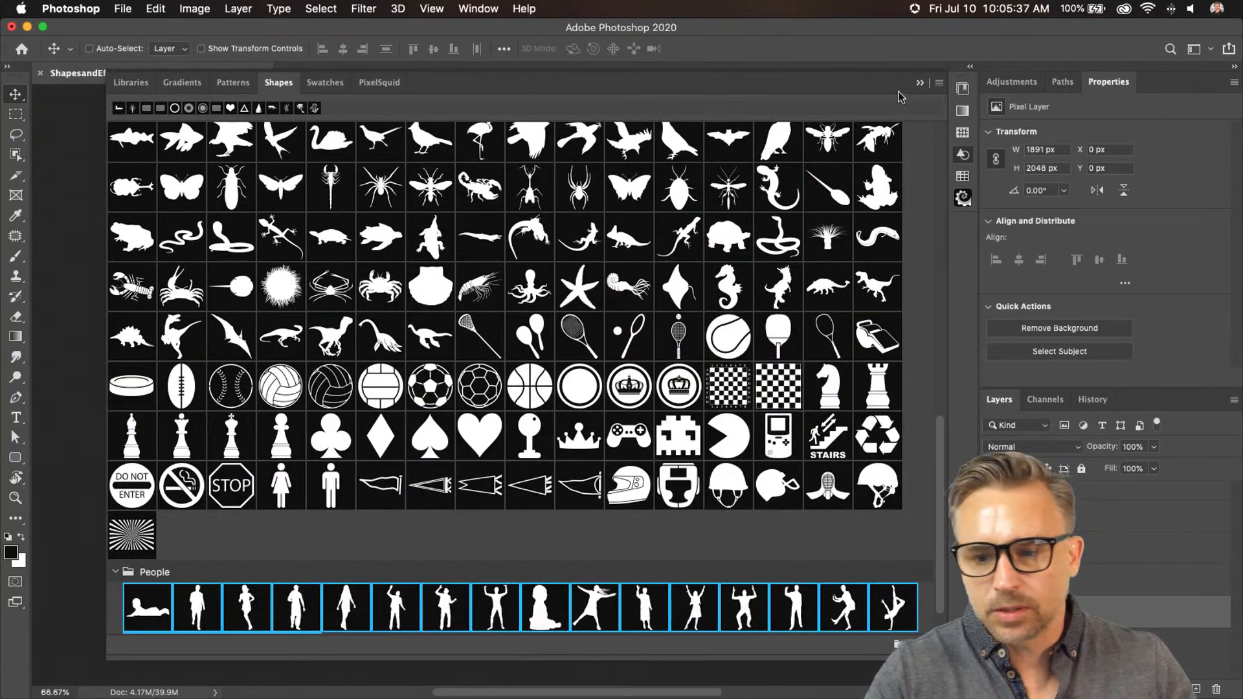
Load the Legacy Shapes and More collection into the Shapes library and collapse the People group
{"action": "left_click", "coordinate": [939, 82]}
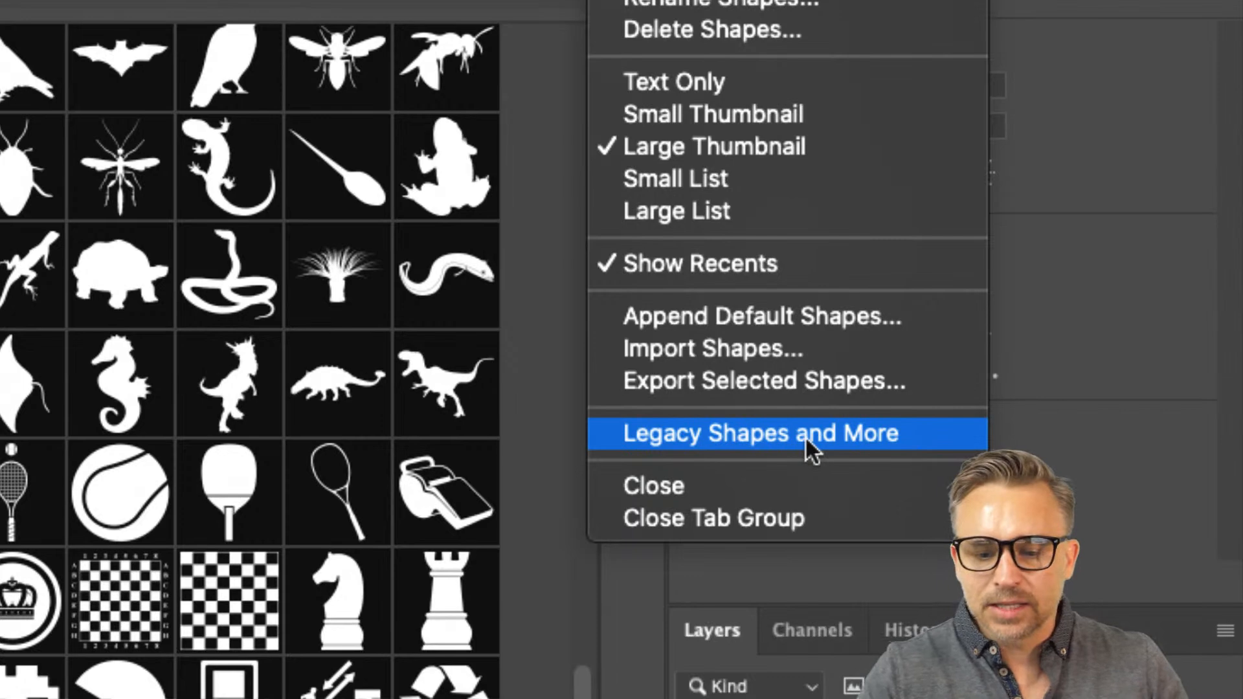
{"action": "left_click", "coordinate": [805, 435]}
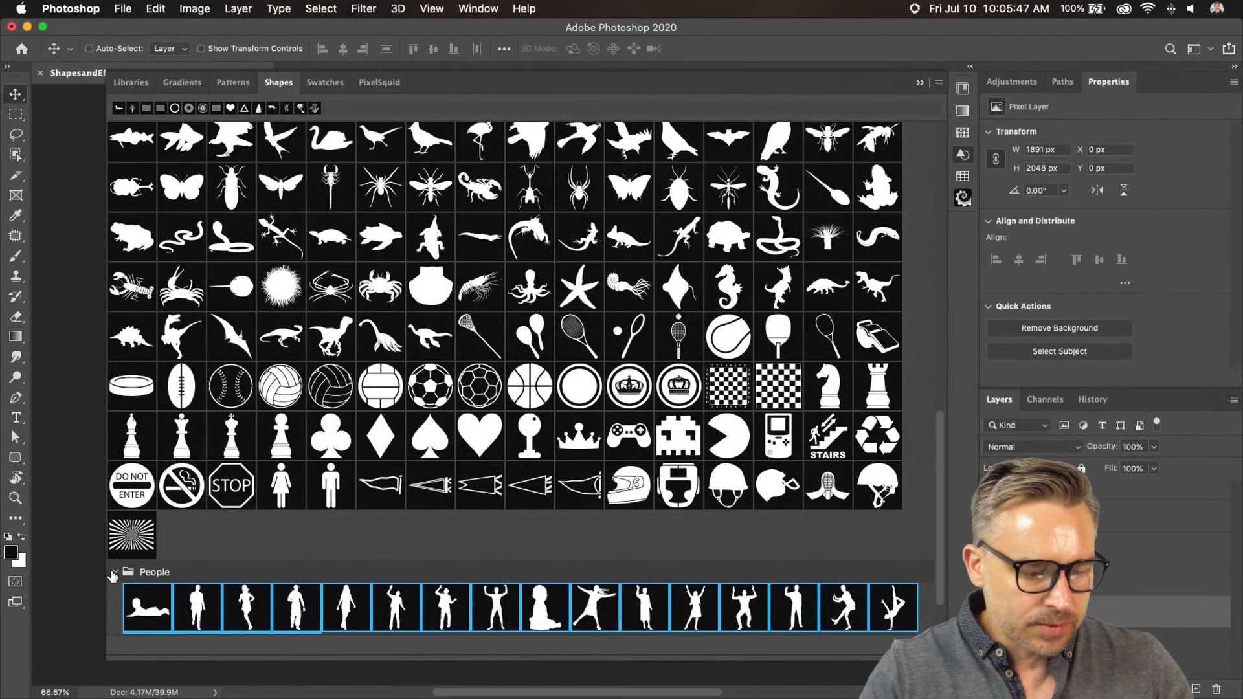
{"action": "left_click", "coordinate": [114, 573]}
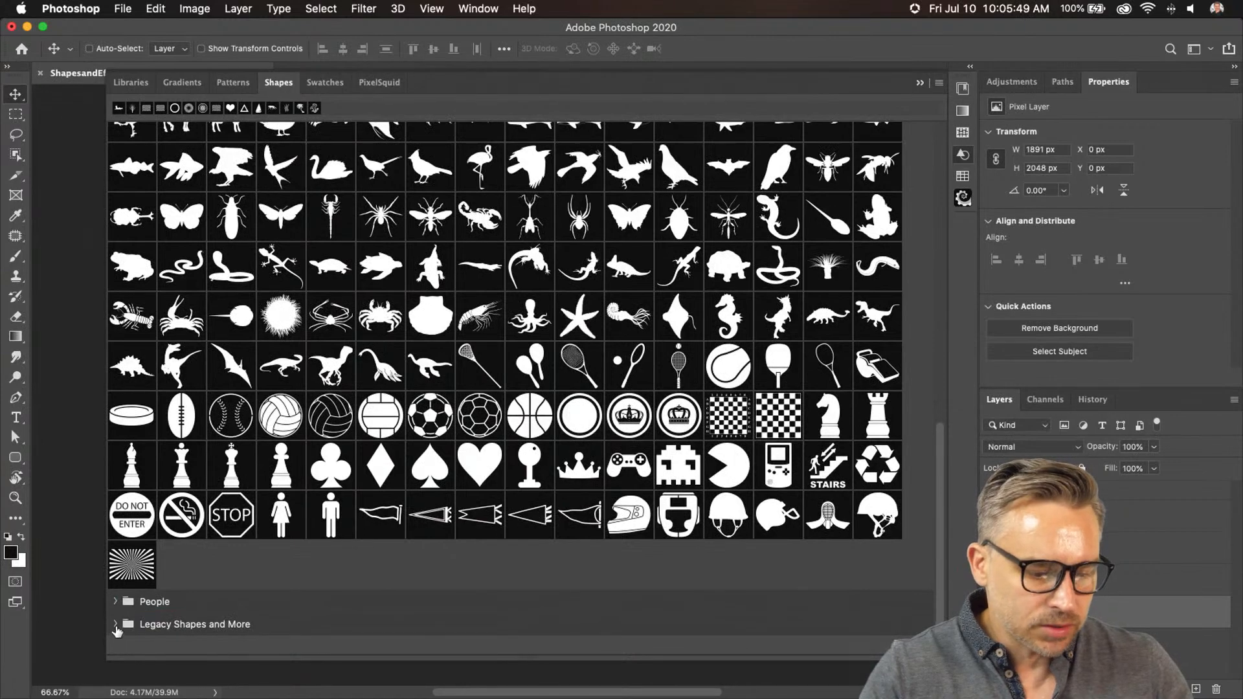
Expand Legacy Shapes and More and examine its 2019 Shapes and All Legacy Default Shapes categories, including Conifer Trees, Leafless Trees and Lakes and Hills
{"action": "left_click", "coordinate": [116, 625]}
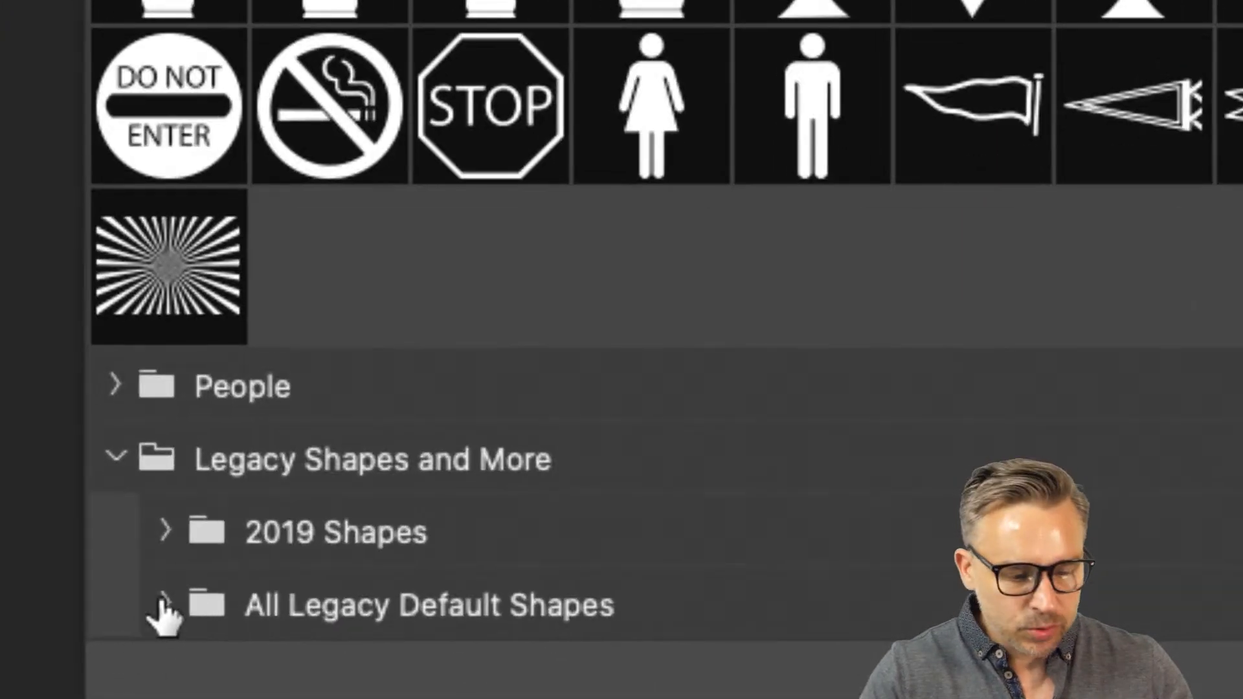
{"action": "left_click", "coordinate": [163, 602]}
{"action": "left_click", "coordinate": [162, 528]}
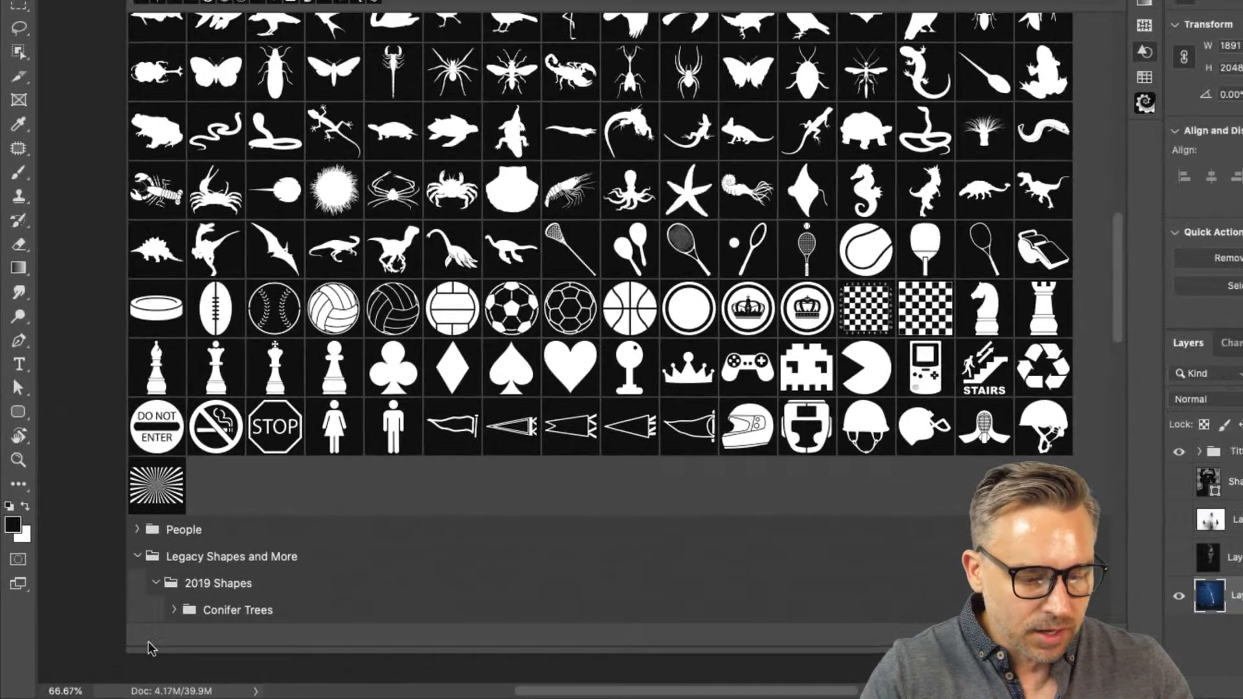
{"action": "scroll", "coordinate": [169, 578], "scroll_direction": "down", "scroll_amount": 8}
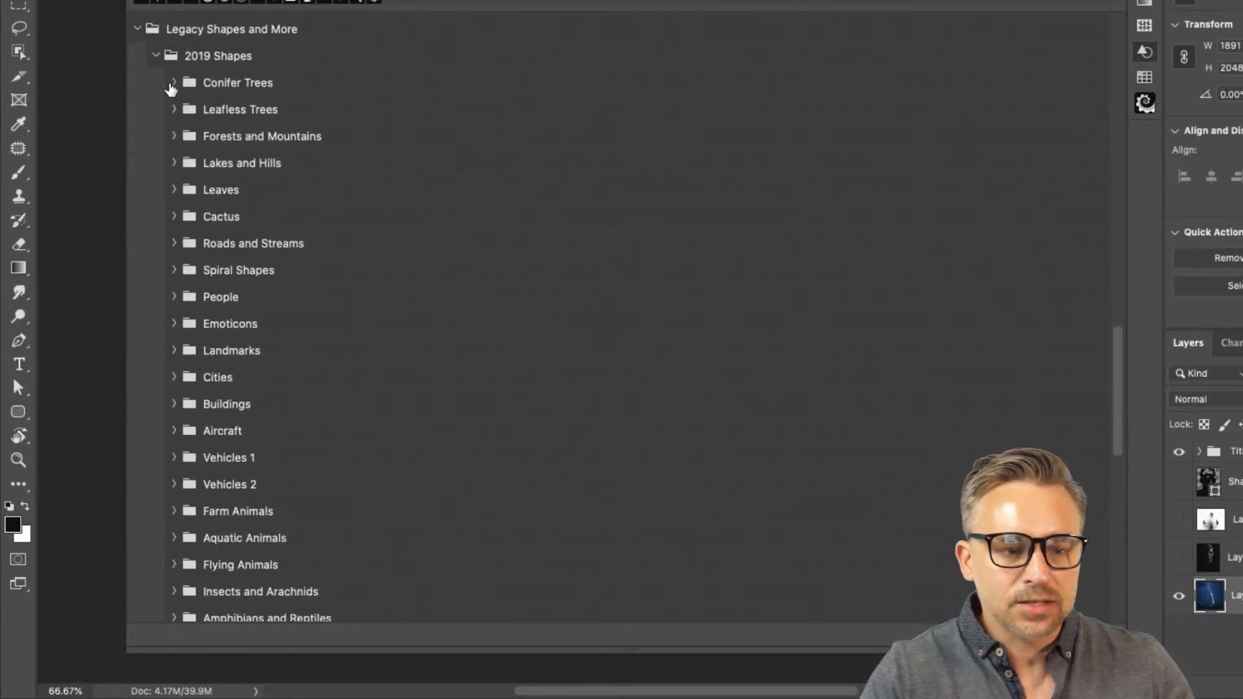
{"action": "left_click", "coordinate": [173, 82]}
{"action": "left_click", "coordinate": [173, 169]}
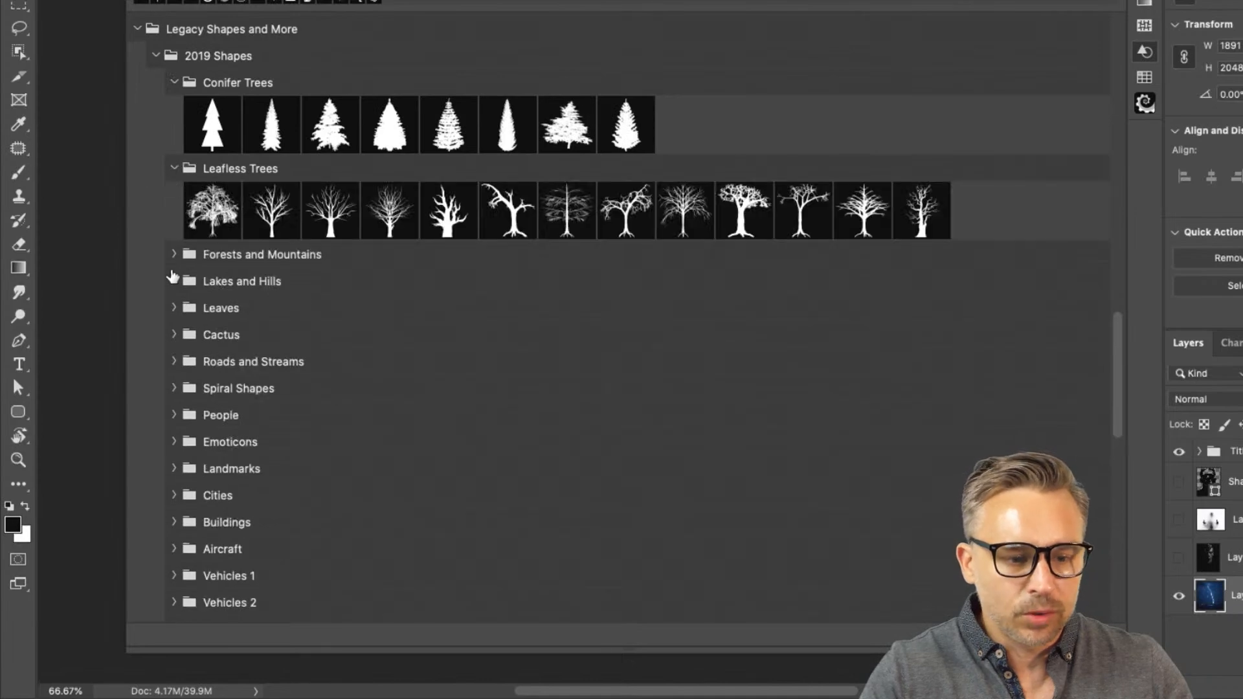
{"action": "left_click", "coordinate": [172, 280]}
{"action": "left_click", "coordinate": [171, 368]}
{"action": "scroll", "coordinate": [169, 371], "scroll_direction": "down", "scroll_amount": 7}
{"action": "scroll", "coordinate": [170, 372], "scroll_direction": "down", "scroll_amount": 8}
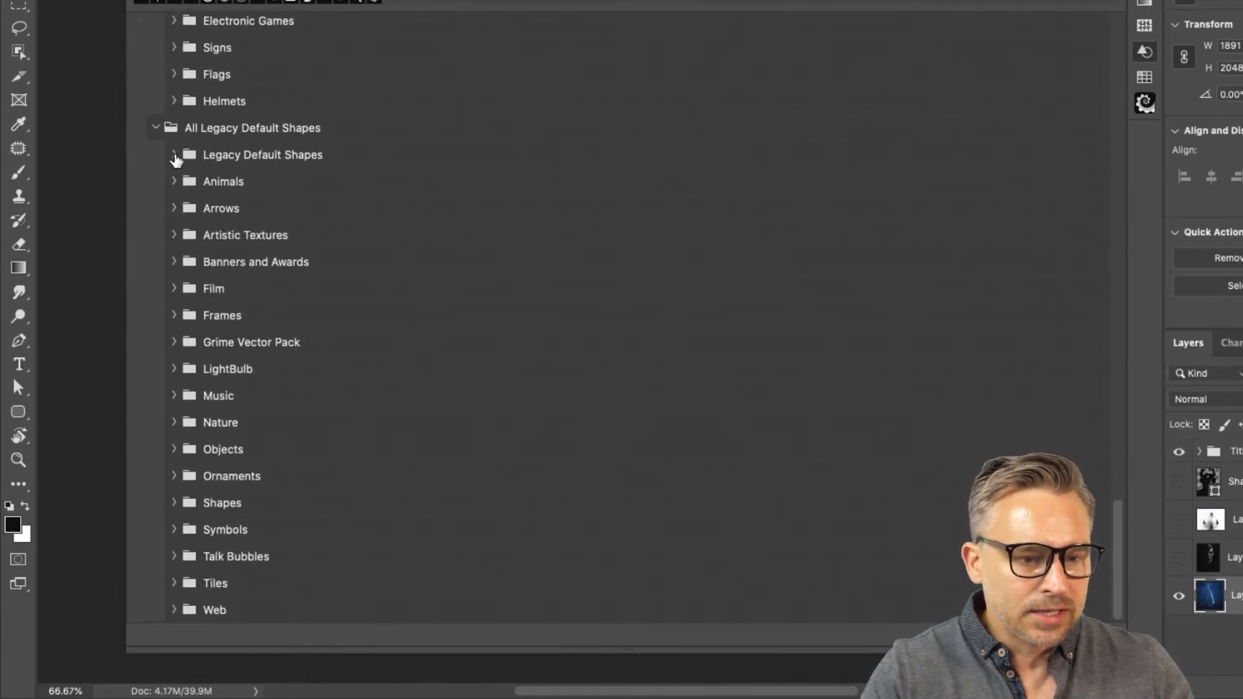
Expand the Symbols and Shapes groups under All Legacy Default Shapes and review their contents
{"action": "left_click", "coordinate": [174, 529]}
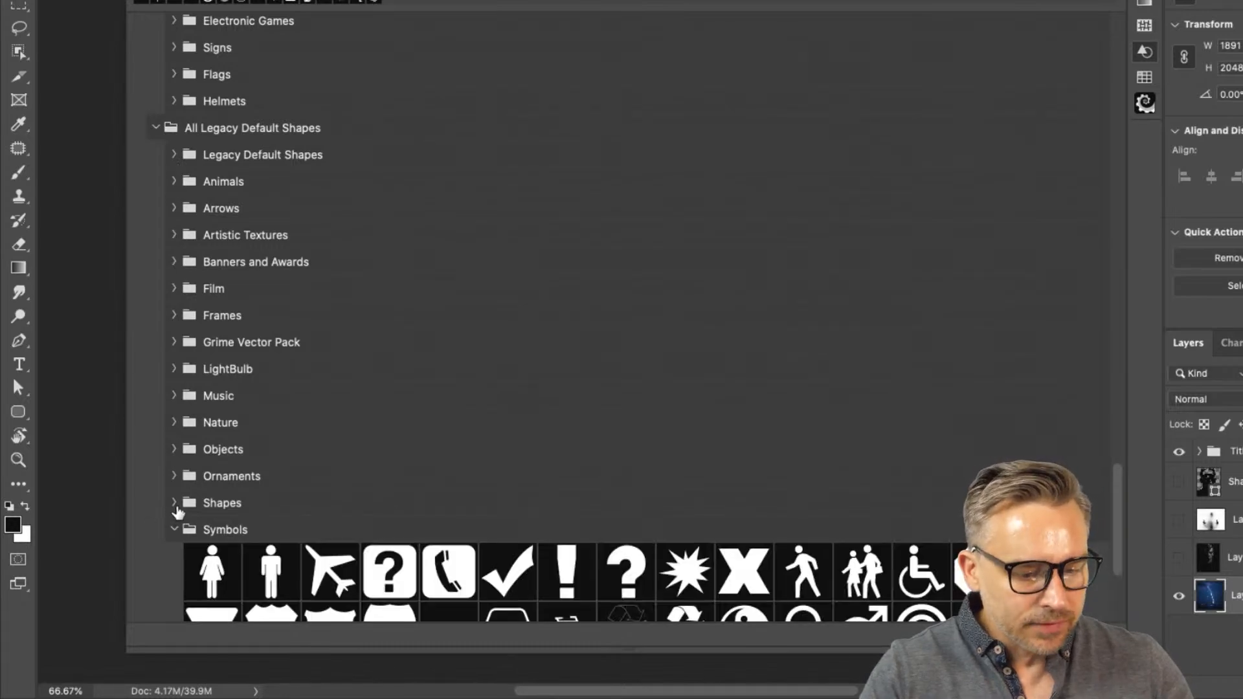
{"action": "left_click", "coordinate": [174, 503]}
{"action": "scroll", "coordinate": [176, 505], "scroll_direction": "down", "scroll_amount": 5}
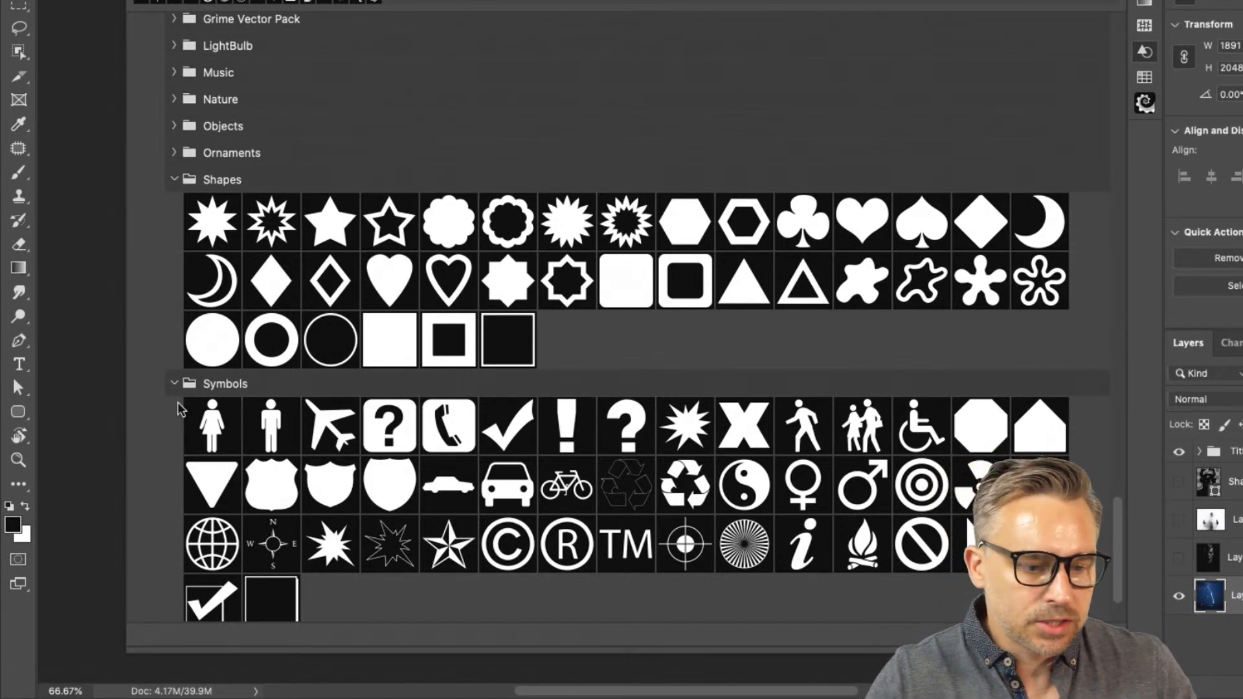
{"action": "scroll", "coordinate": [182, 239], "scroll_direction": "down", "scroll_amount": 3}
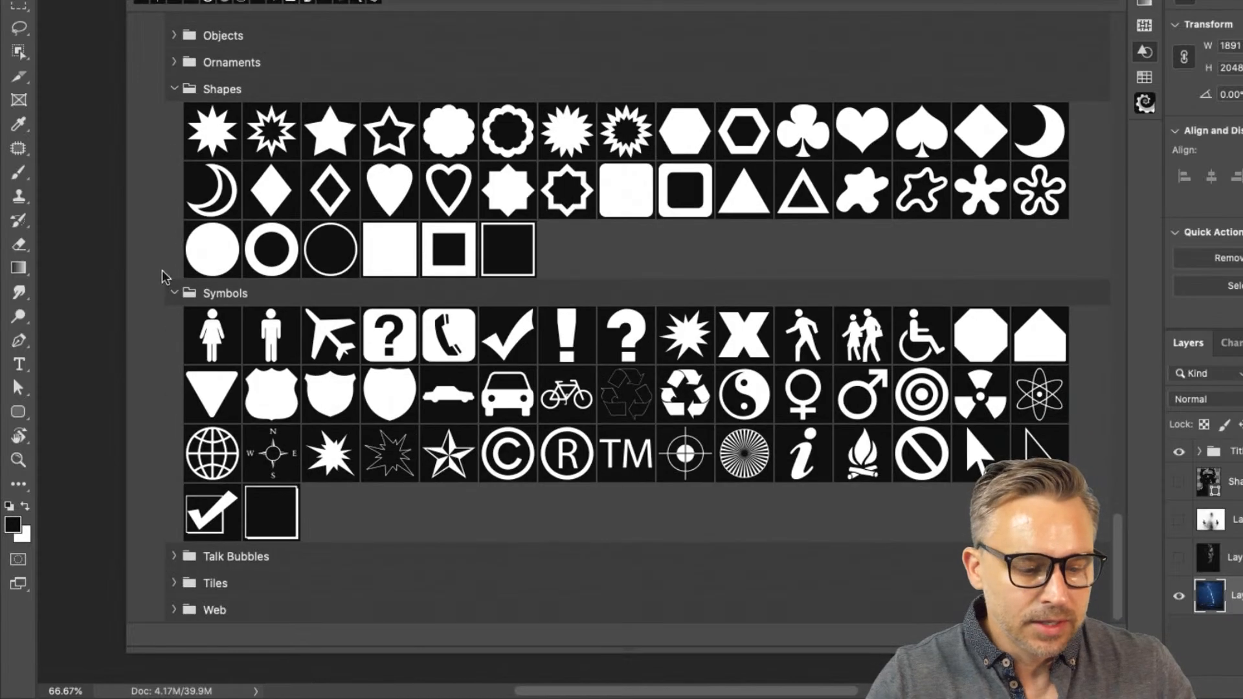
Collapse the Legacy Shapes and More group and expand the People group
{"action": "scroll", "coordinate": [188, 238], "scroll_direction": "up", "scroll_amount": 1}
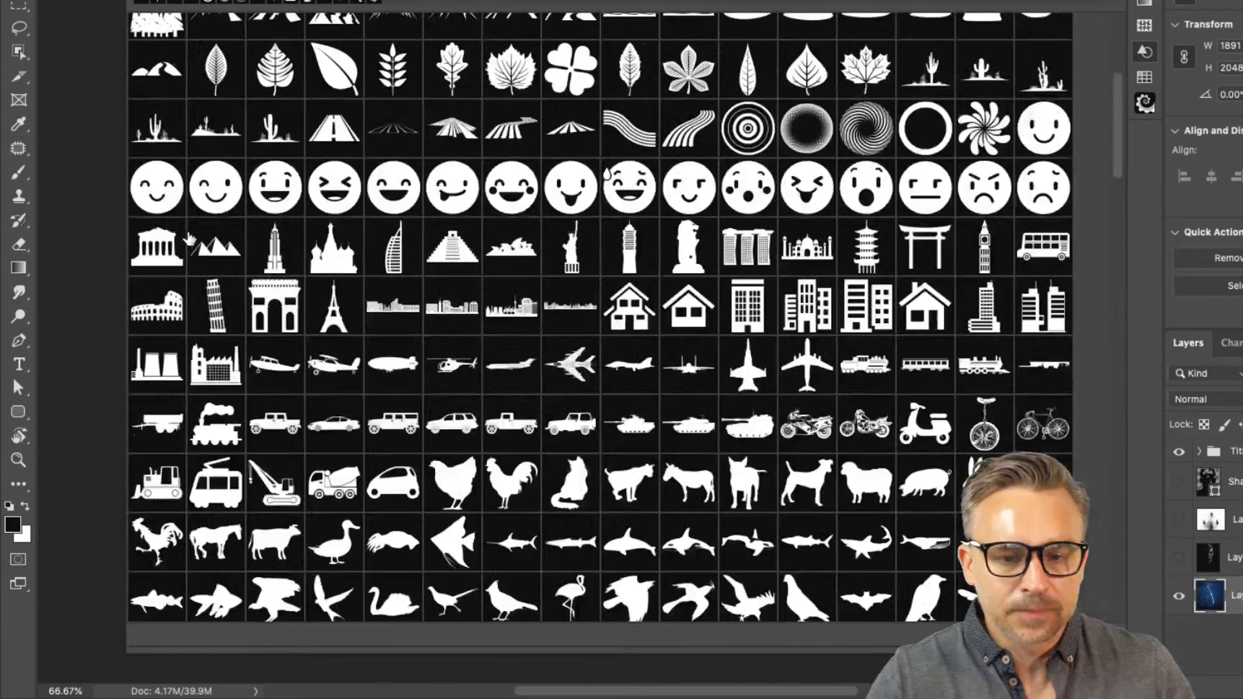
{"action": "scroll", "coordinate": [429, 210], "scroll_direction": "up", "scroll_amount": 5}
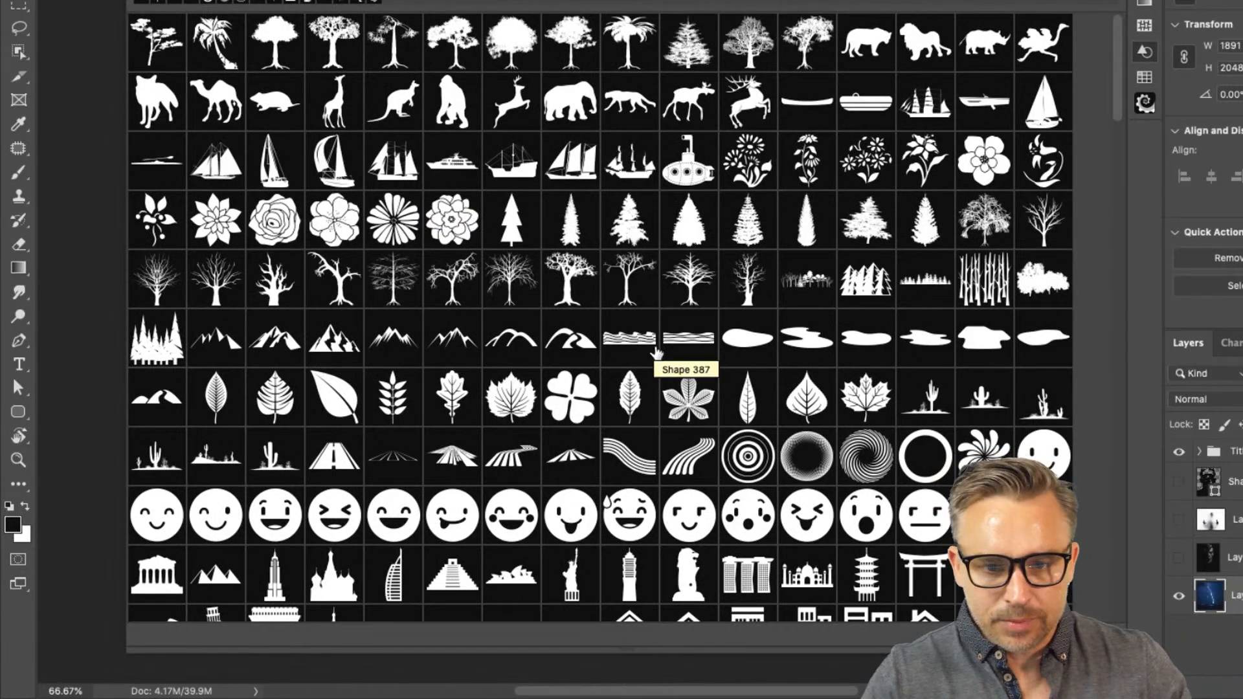
{"action": "scroll", "coordinate": [657, 352], "scroll_direction": "down", "scroll_amount": 12}
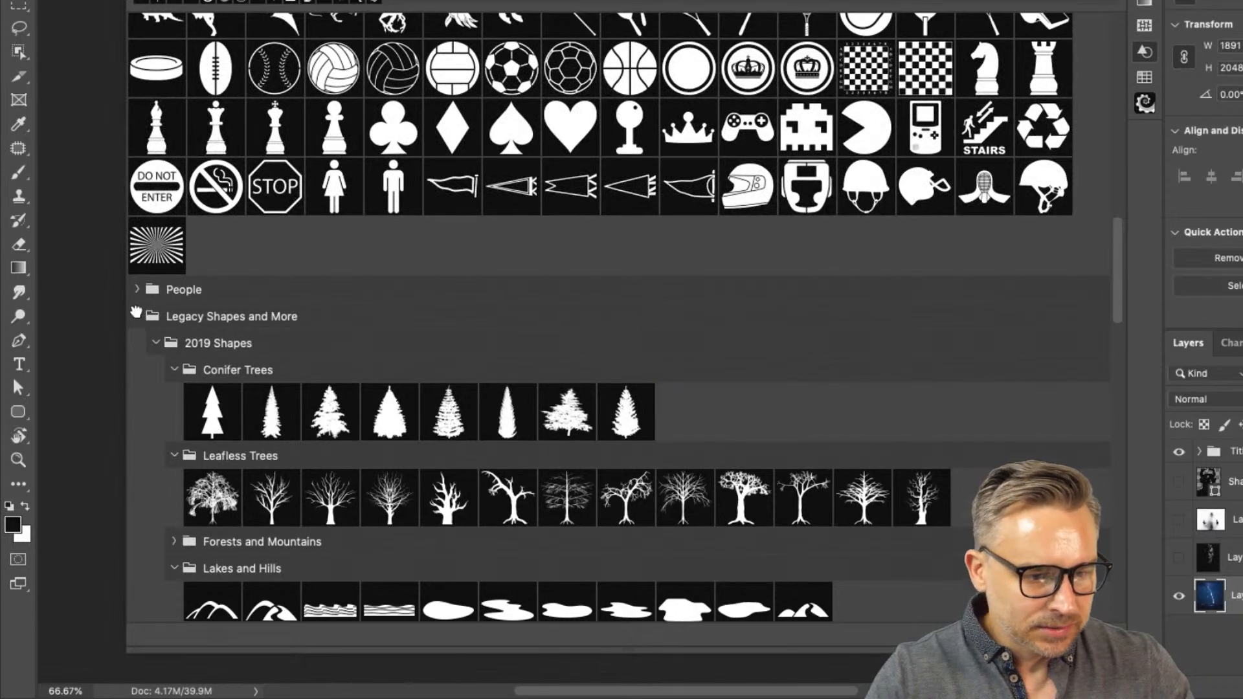
{"action": "left_click", "coordinate": [138, 316]}
{"action": "left_click", "coordinate": [137, 582]}
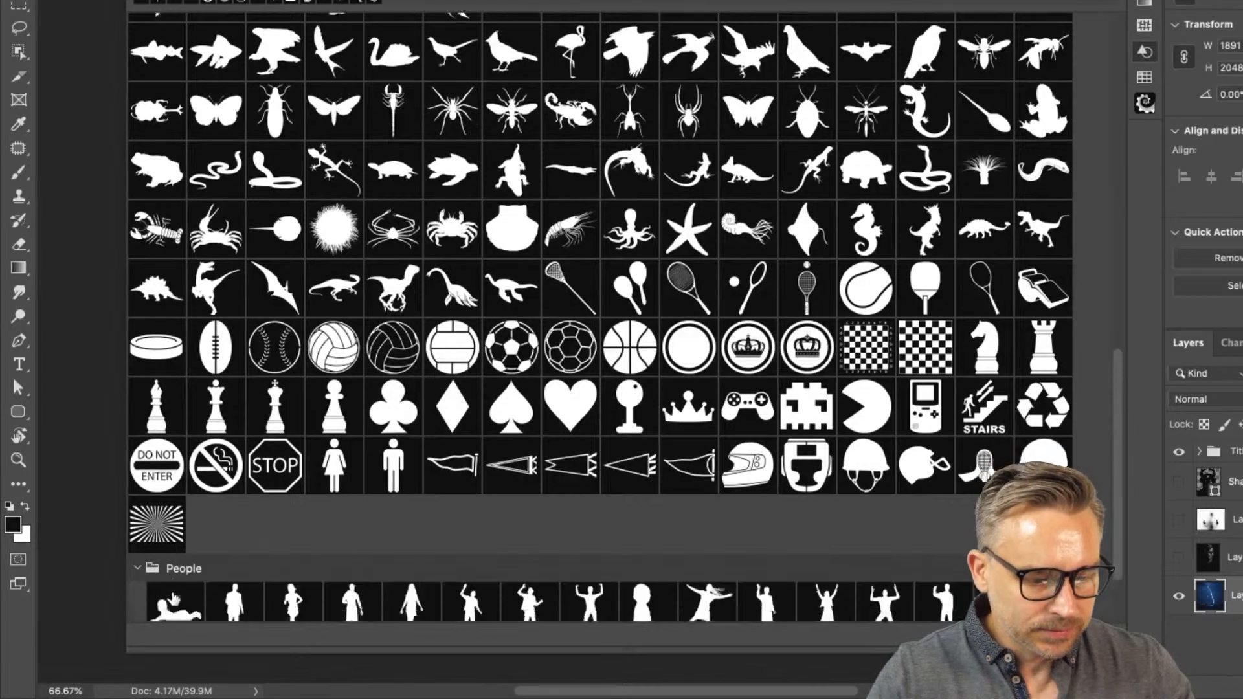
Narrow the Shapes library and place the standing figure with one raised arm on the cover at about X 583 px, Y 831 px
{"action": "left_click", "coordinate": [464, 513]}
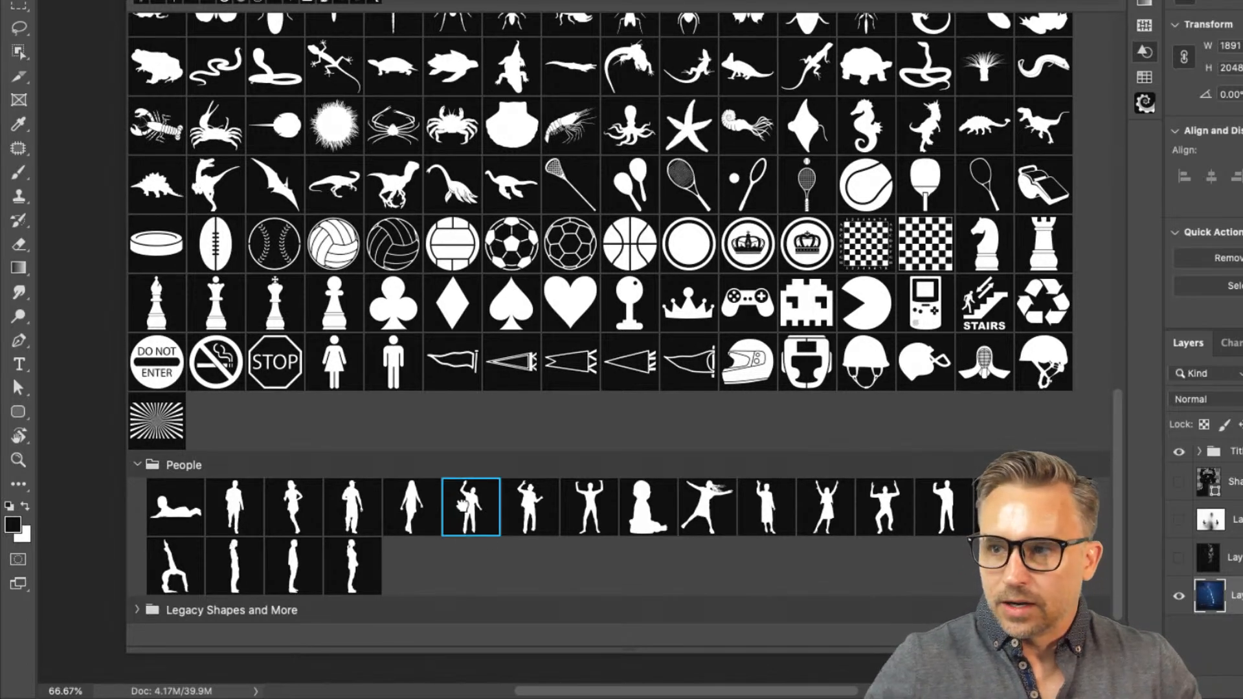
{"action": "left_click_drag", "start_coordinate": [466, 509], "coordinate": [87, 272]}
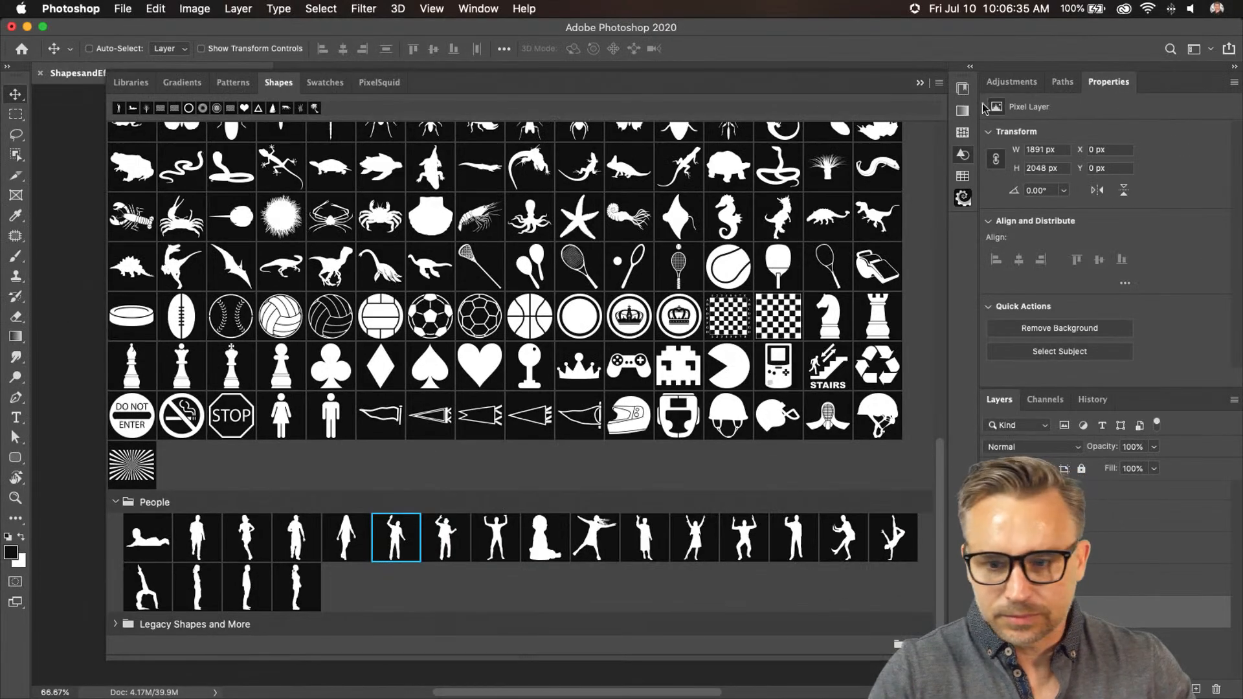
{"action": "left_click_drag", "start_coordinate": [429, 617], "coordinate": [630, 606]}
{"action": "scroll", "coordinate": [744, 392], "scroll_direction": "down", "scroll_amount": 7}
{"action": "scroll", "coordinate": [734, 473], "scroll_direction": "down", "scroll_amount": 10}
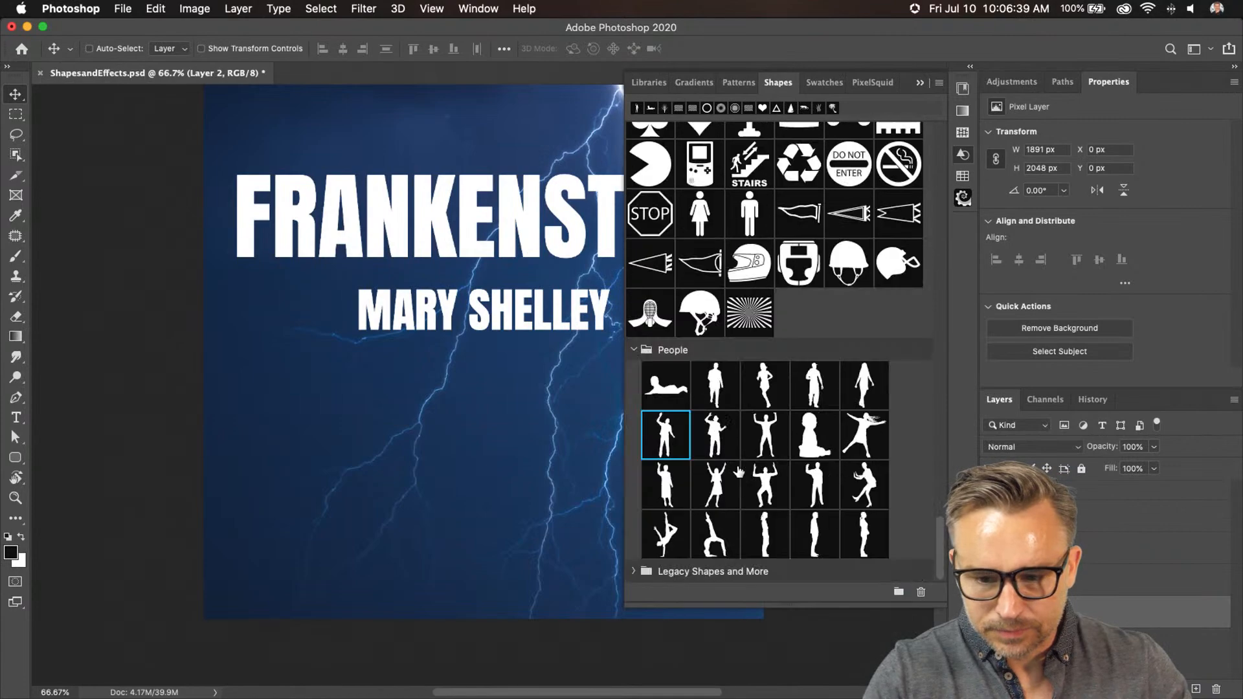
{"action": "scroll", "coordinate": [618, 392], "scroll_direction": "down", "scroll_amount": 2}
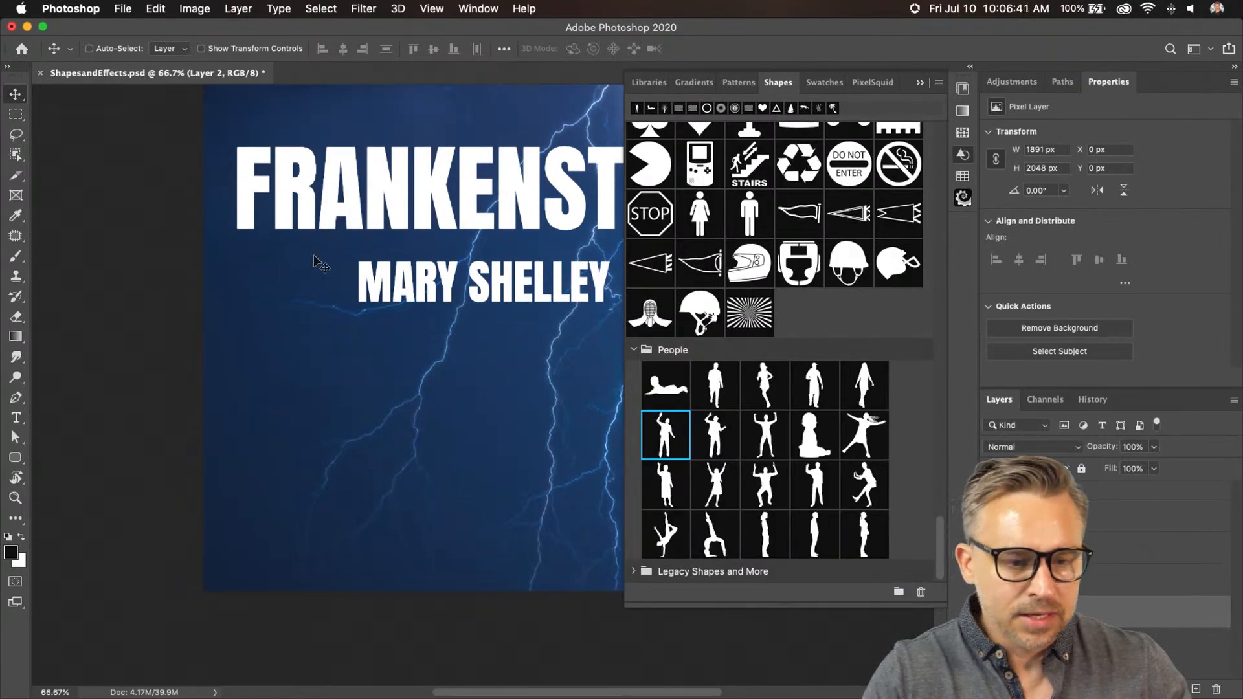
{"action": "left_click_drag", "start_coordinate": [649, 430], "coordinate": [490, 374]}
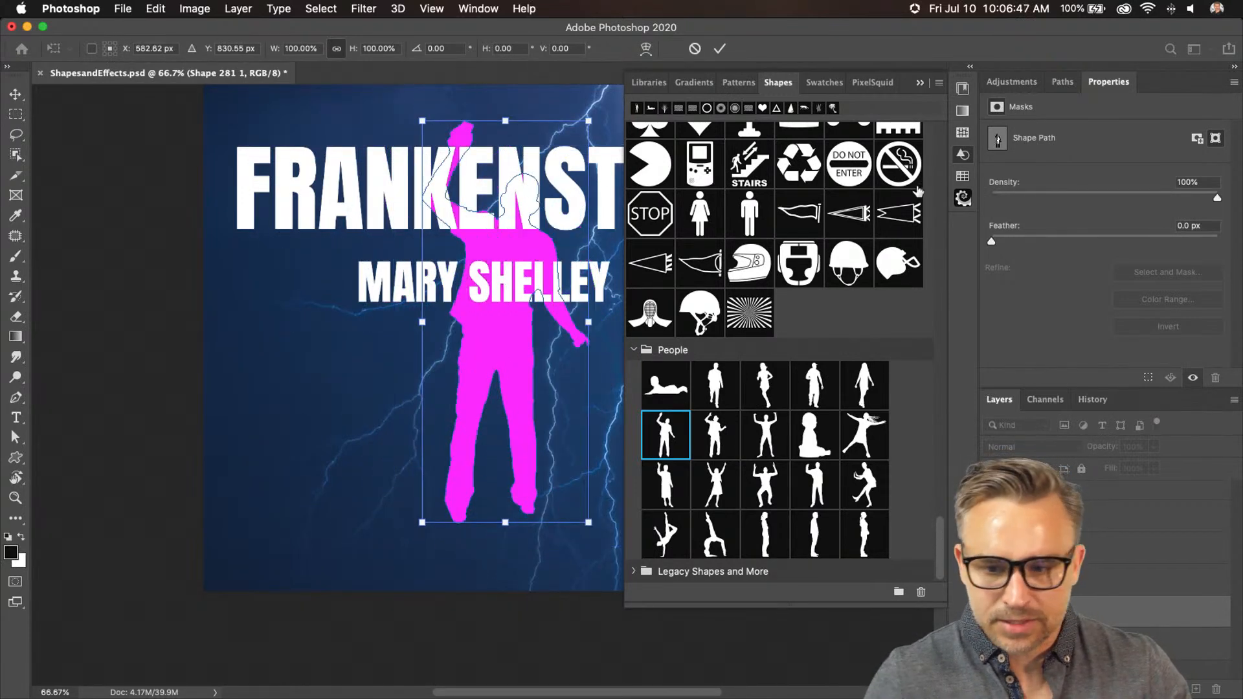
Draw the People silhouette with both arms raised and knees bent above Layer 4 with the Custom Shape tool, about 233 × 417 px, beside the standing figure
{"action": "left_click", "coordinate": [921, 84]}
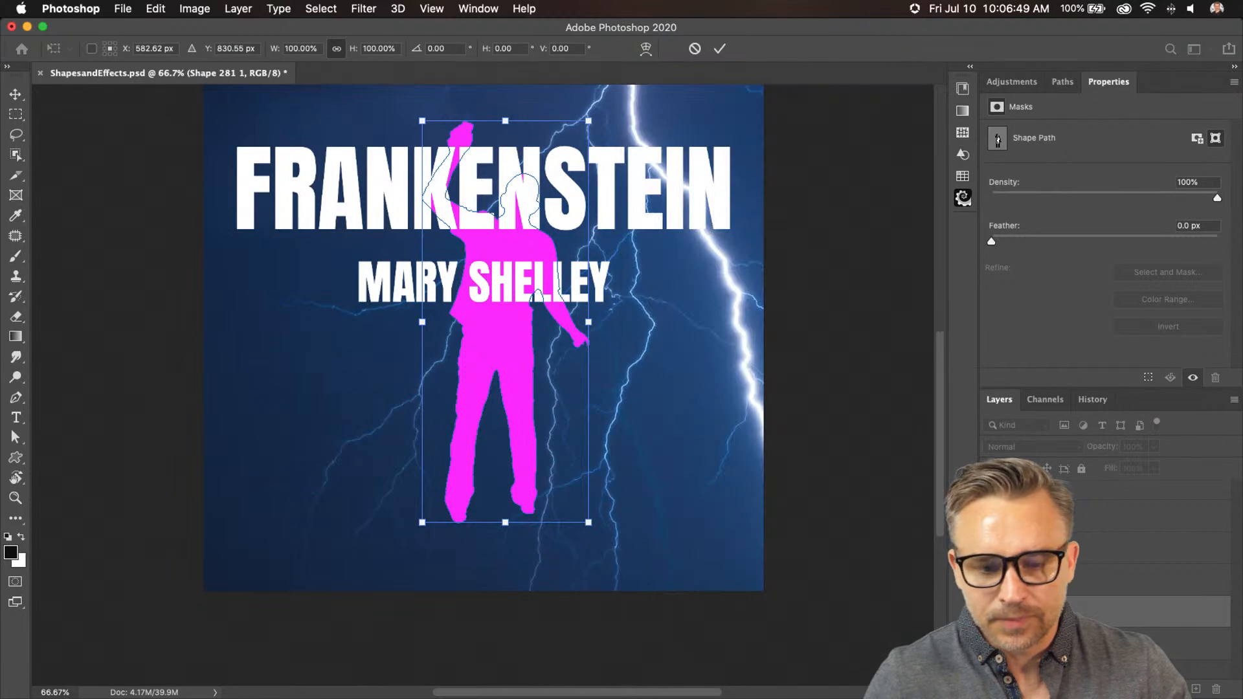
{"action": "left_click", "coordinate": [1142, 579]}
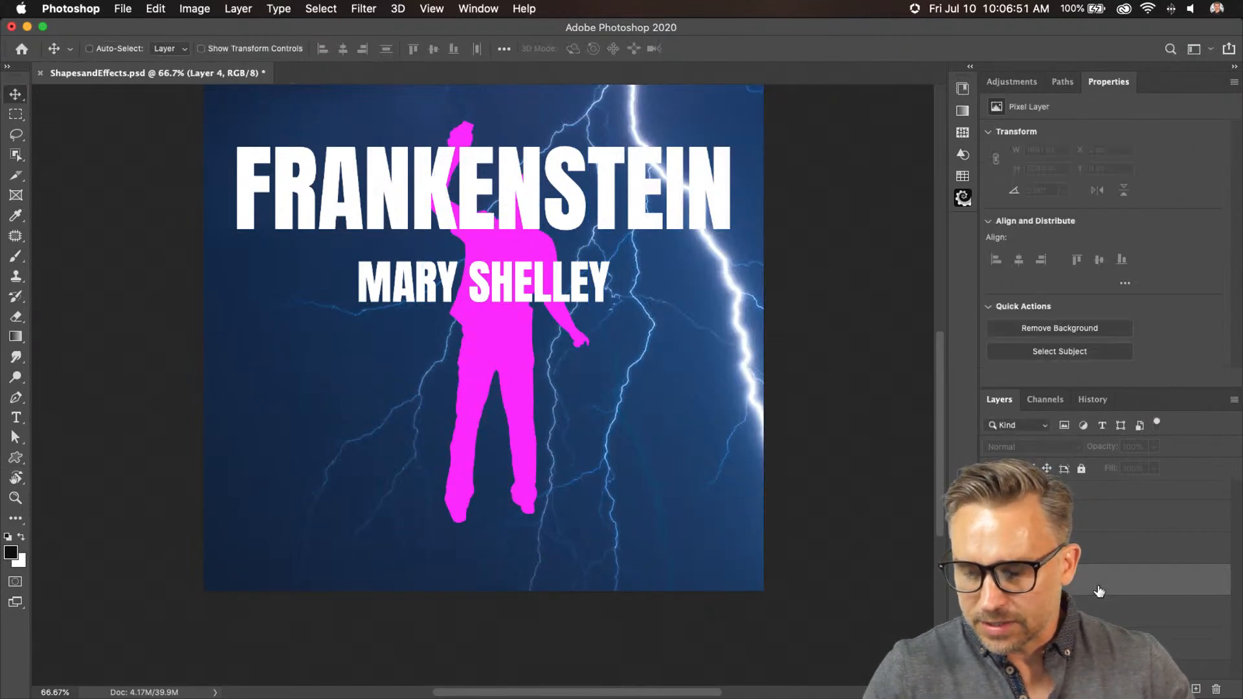
{"action": "left_click", "coordinate": [16, 457]}
{"action": "left_click", "coordinate": [16, 457]}
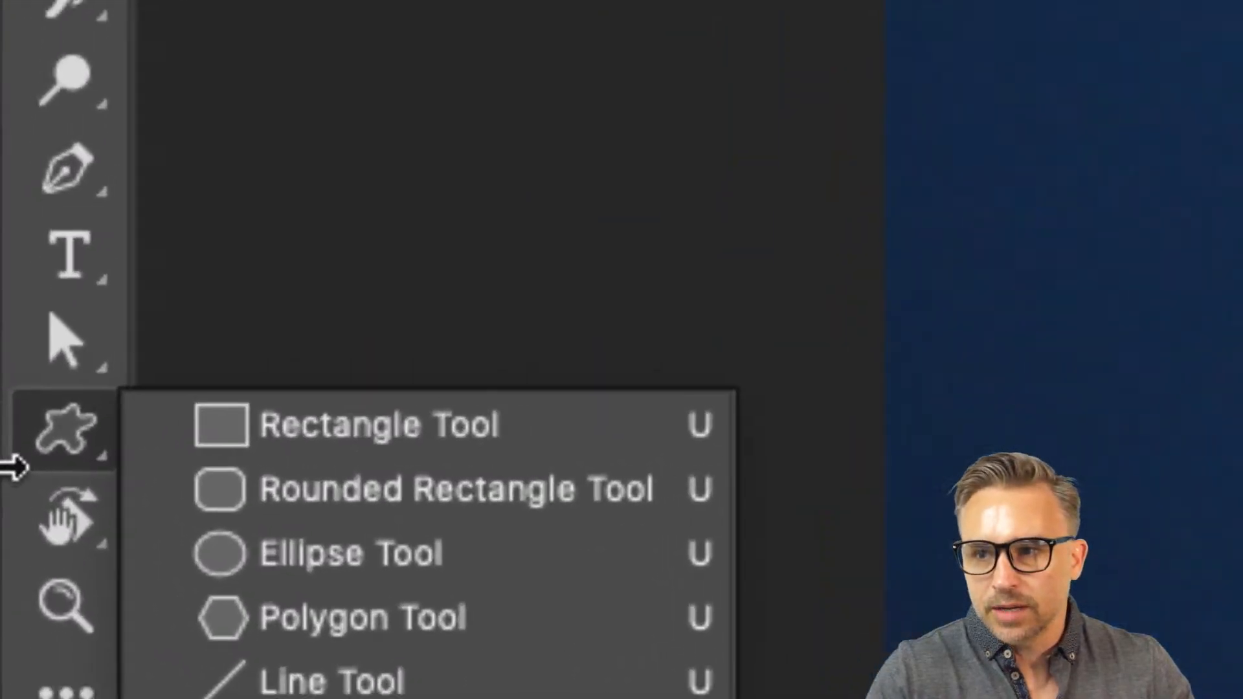
{"action": "left_click", "coordinate": [172, 665]}
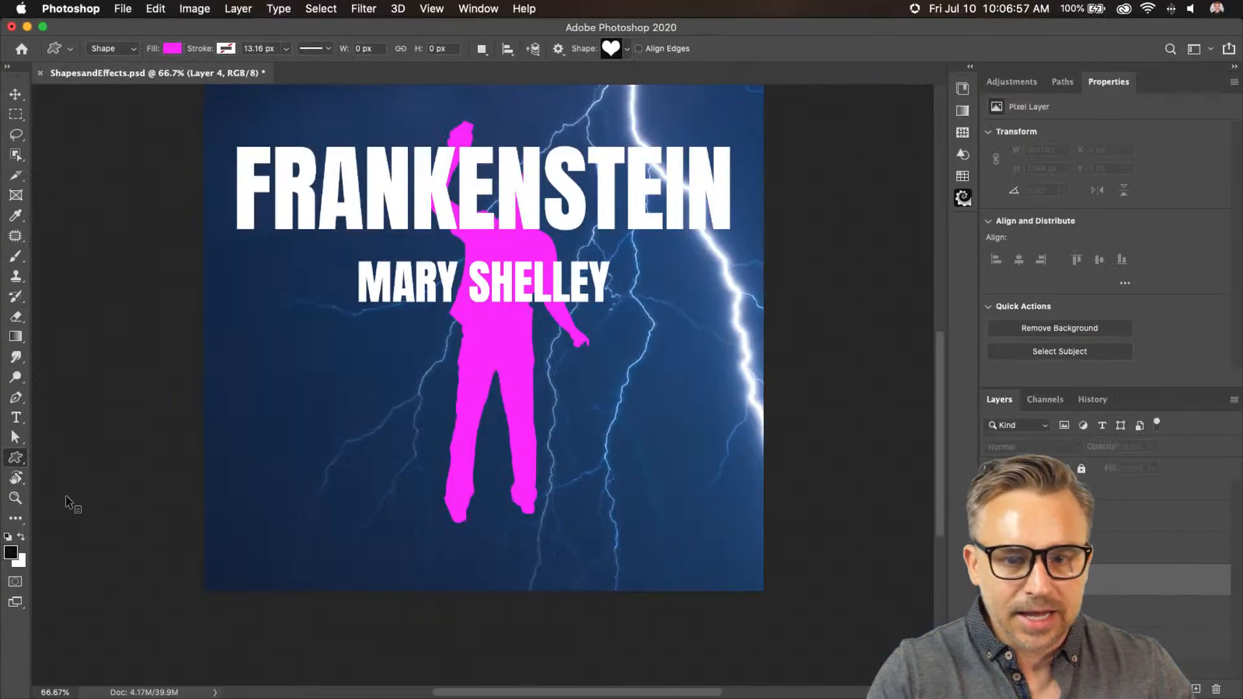
{"action": "left_click", "coordinate": [627, 49]}
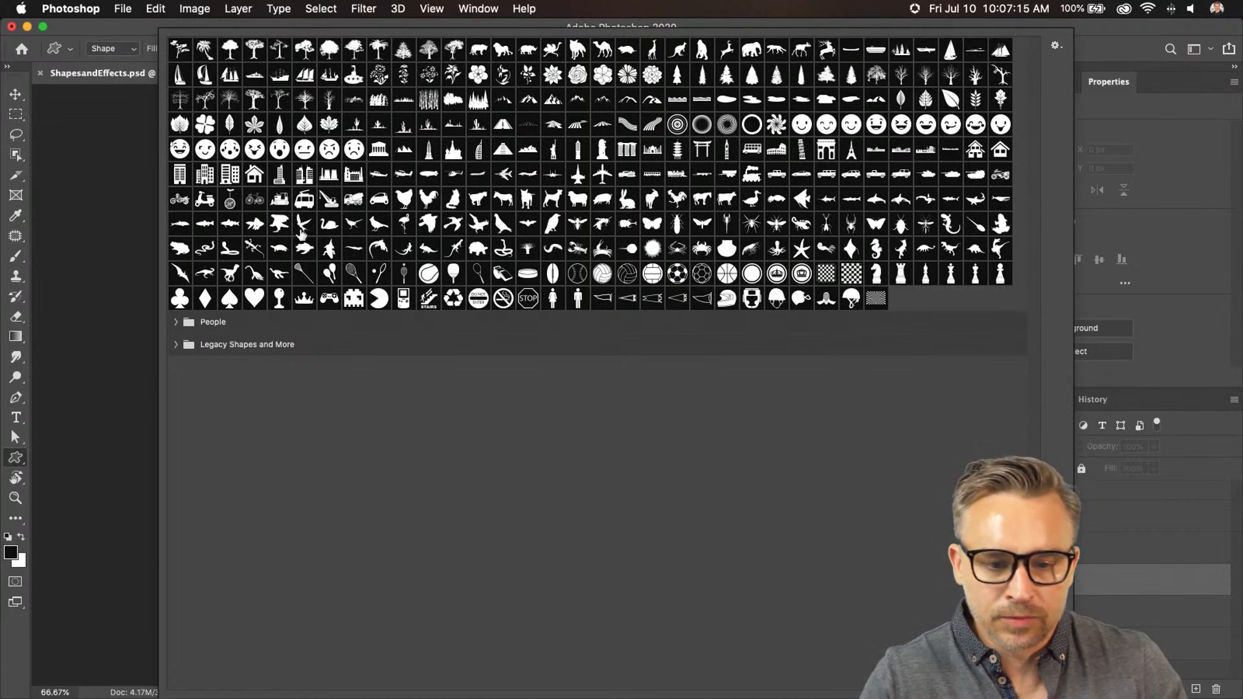
{"action": "left_click", "coordinate": [175, 322]}
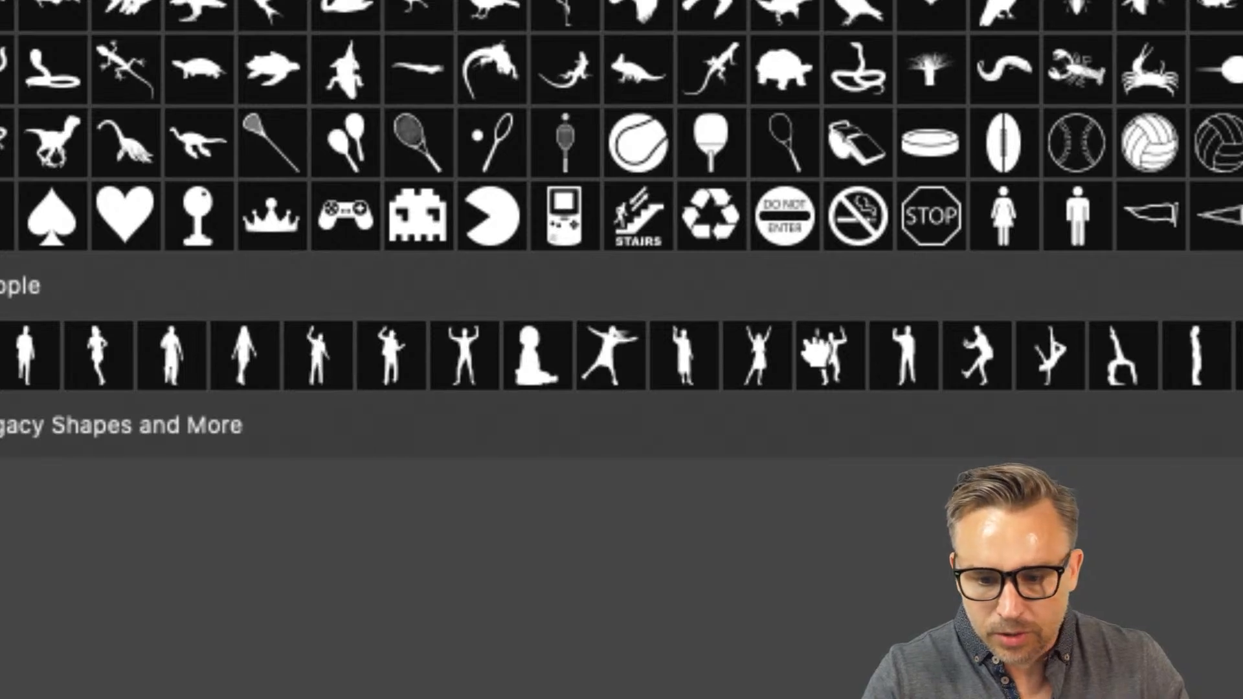
{"action": "left_click", "coordinate": [828, 370]}
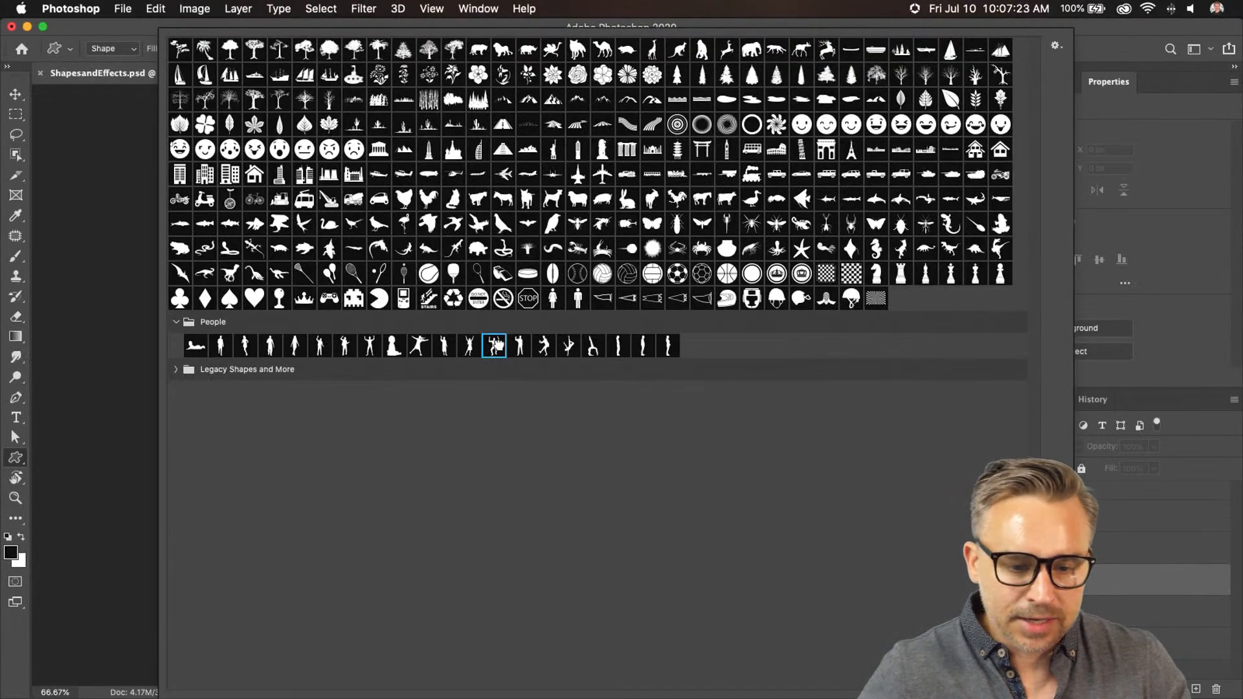
{"action": "key", "text": "Return"}
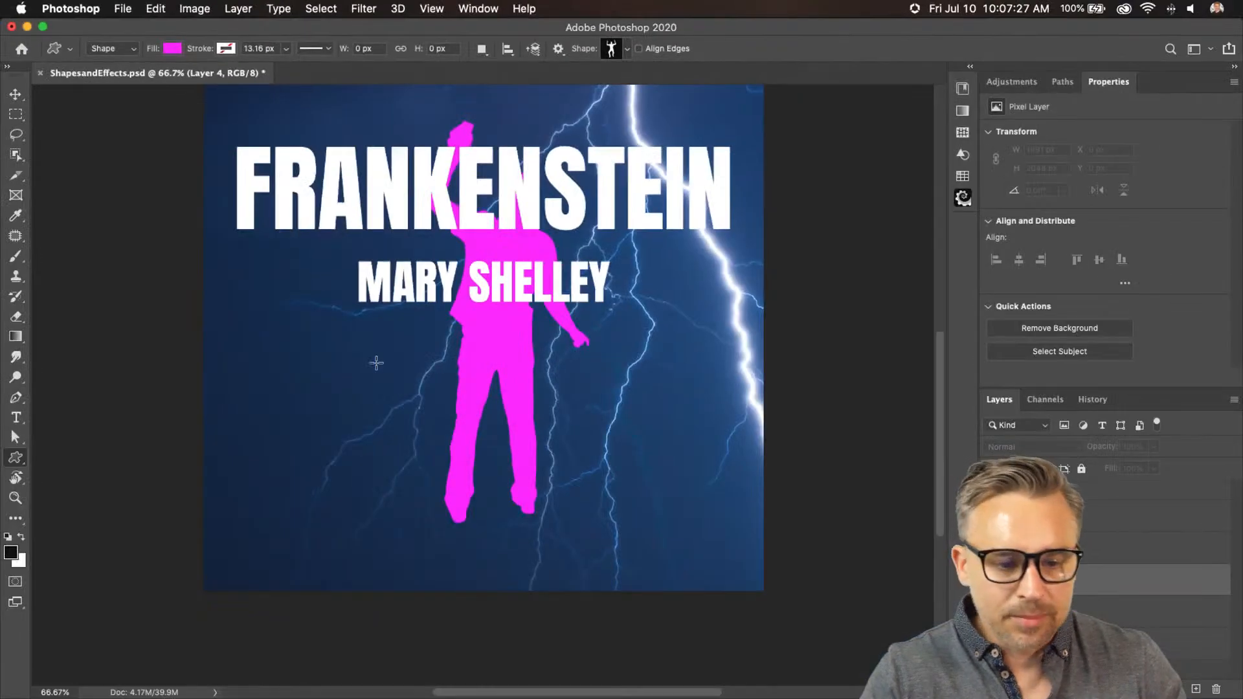
{"action": "left_click_drag", "start_coordinate": [285, 310], "coordinate": [423, 537]}
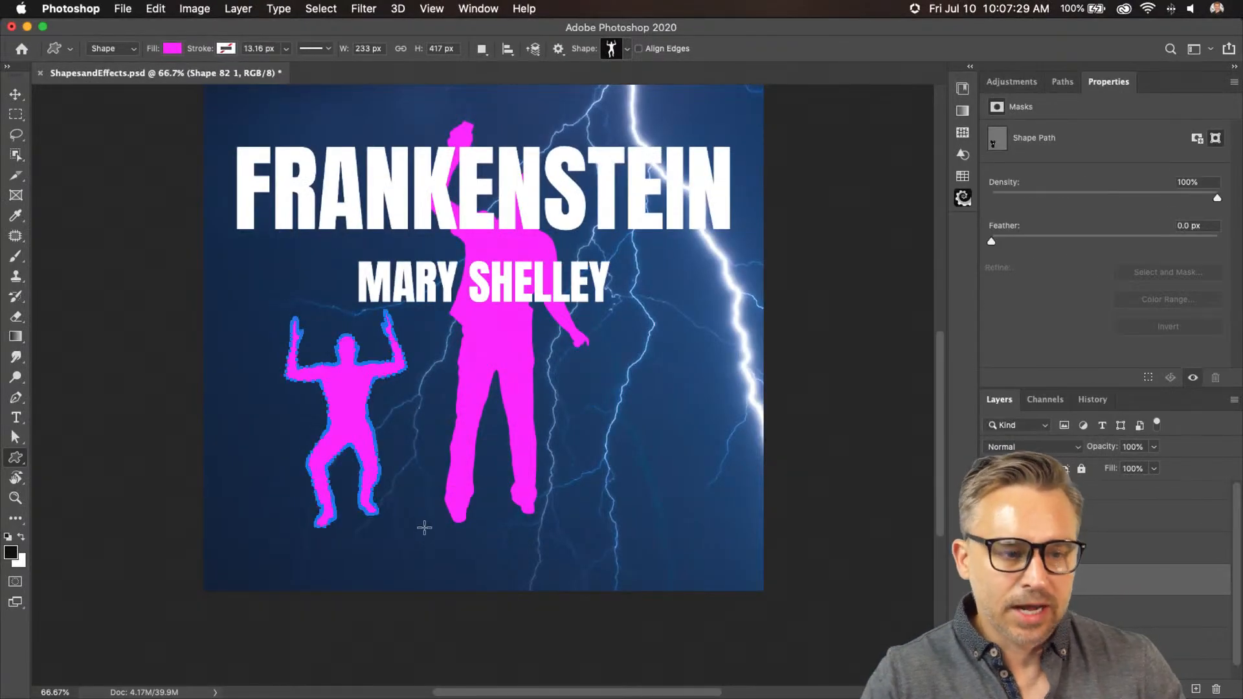
Show the reset choices for the Custom Shape tool, Reset Tool and Reset All Tools
{"action": "right_click", "coordinate": [62, 51]}
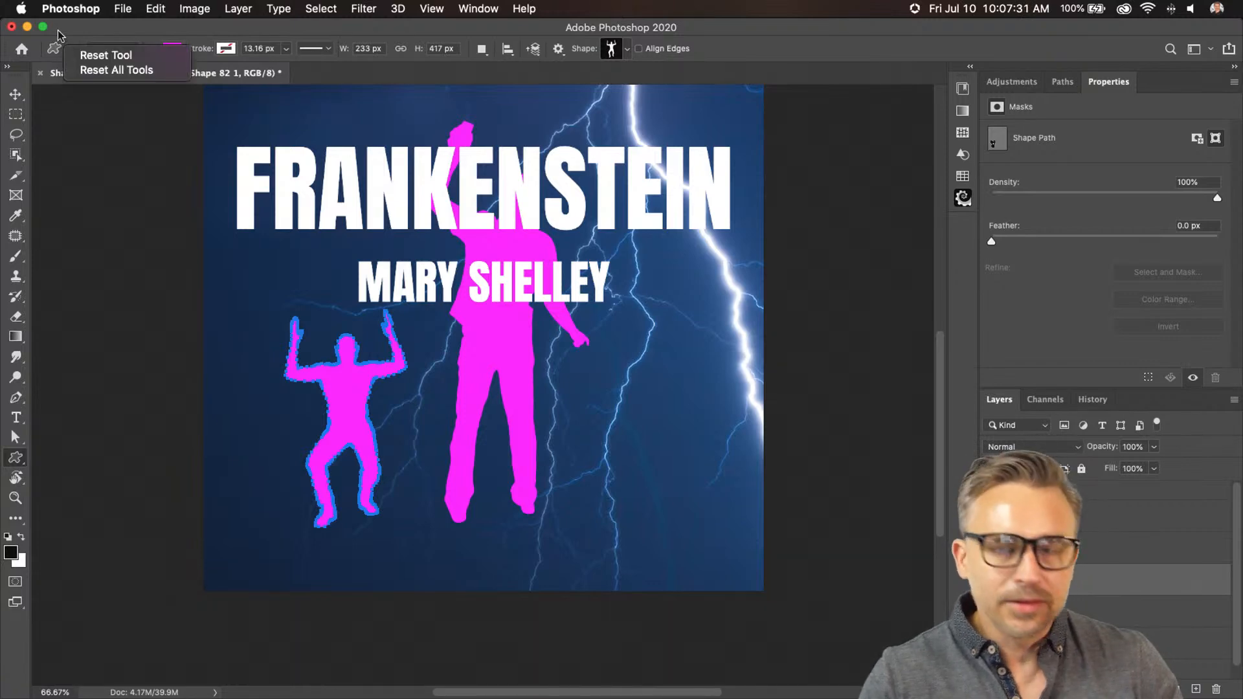
{"action": "left_click", "coordinate": [52, 25]}
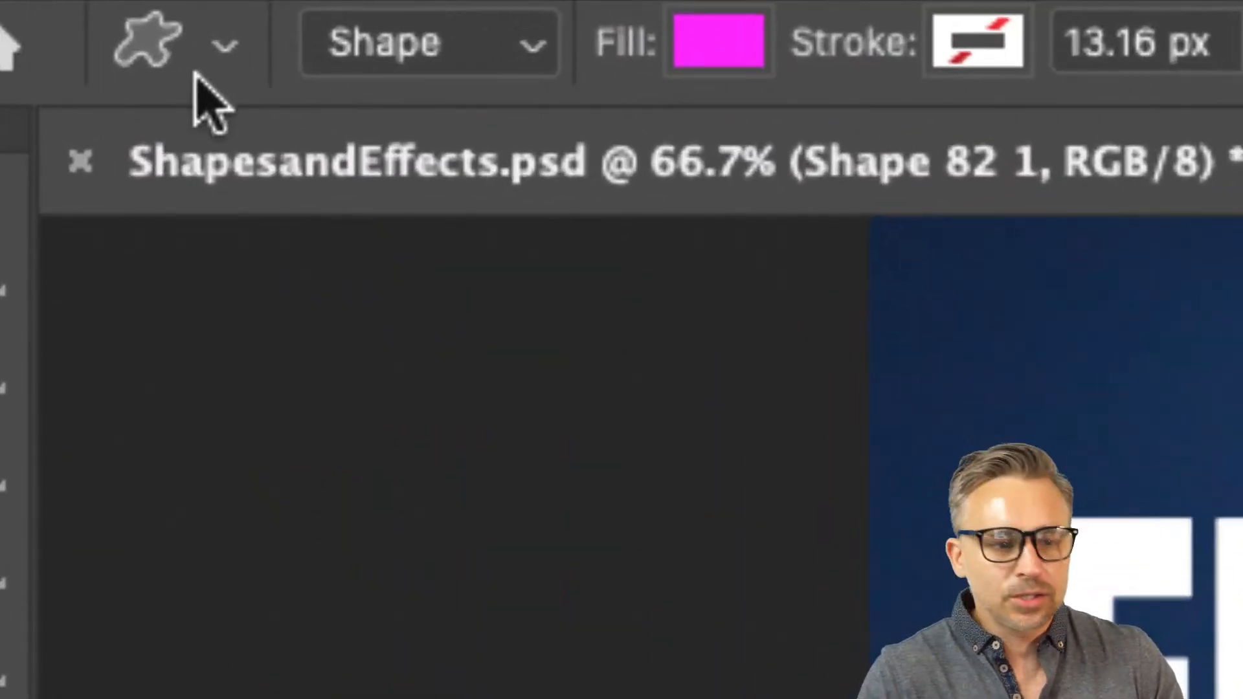
{"action": "right_click", "coordinate": [188, 46]}
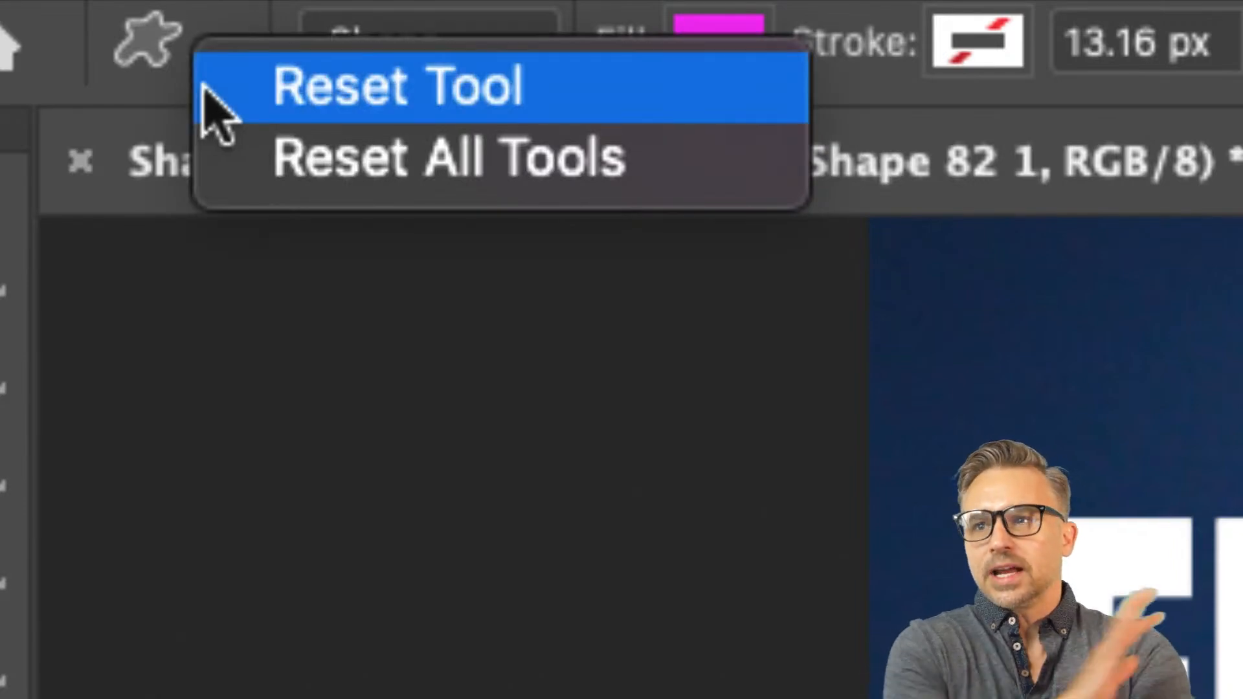
{"action": "left_click", "coordinate": [906, 70]}
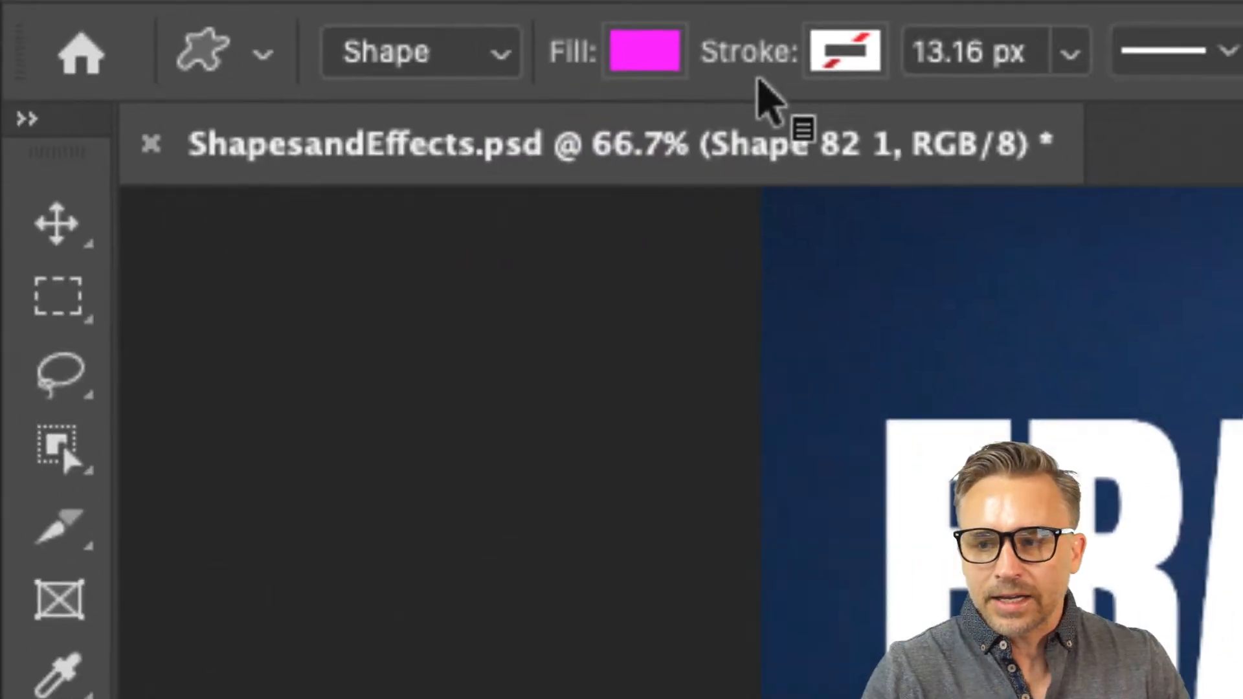
{"action": "right_click", "coordinate": [244, 61]}
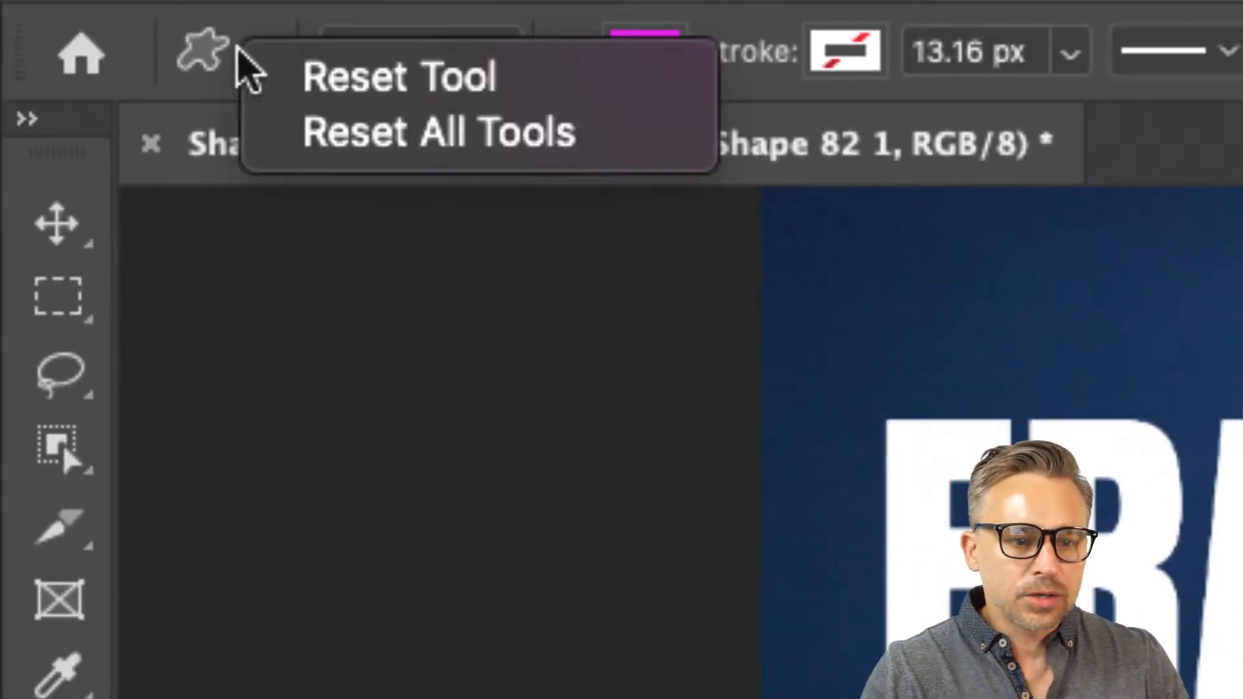
{"action": "left_click", "coordinate": [328, 90]}
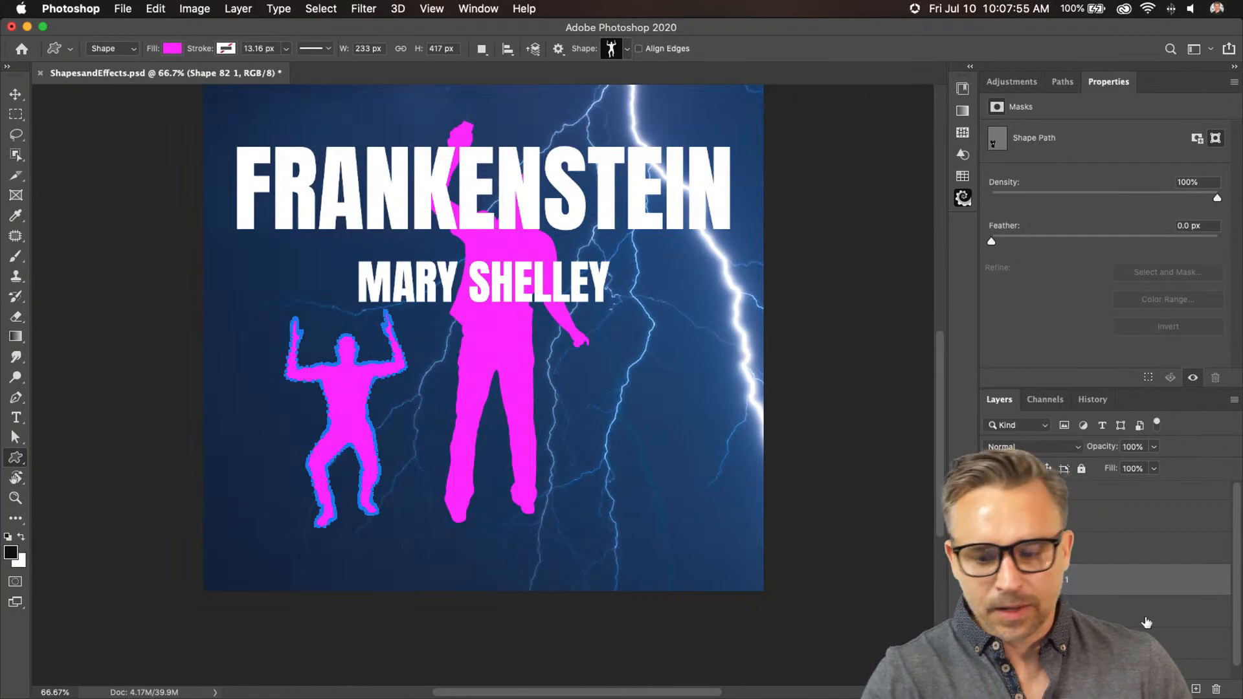
Hide the Title group and the Shape 82 1 layer, and select the Shape 281 1 layer
{"action": "double_click", "coordinate": [1154, 90]}
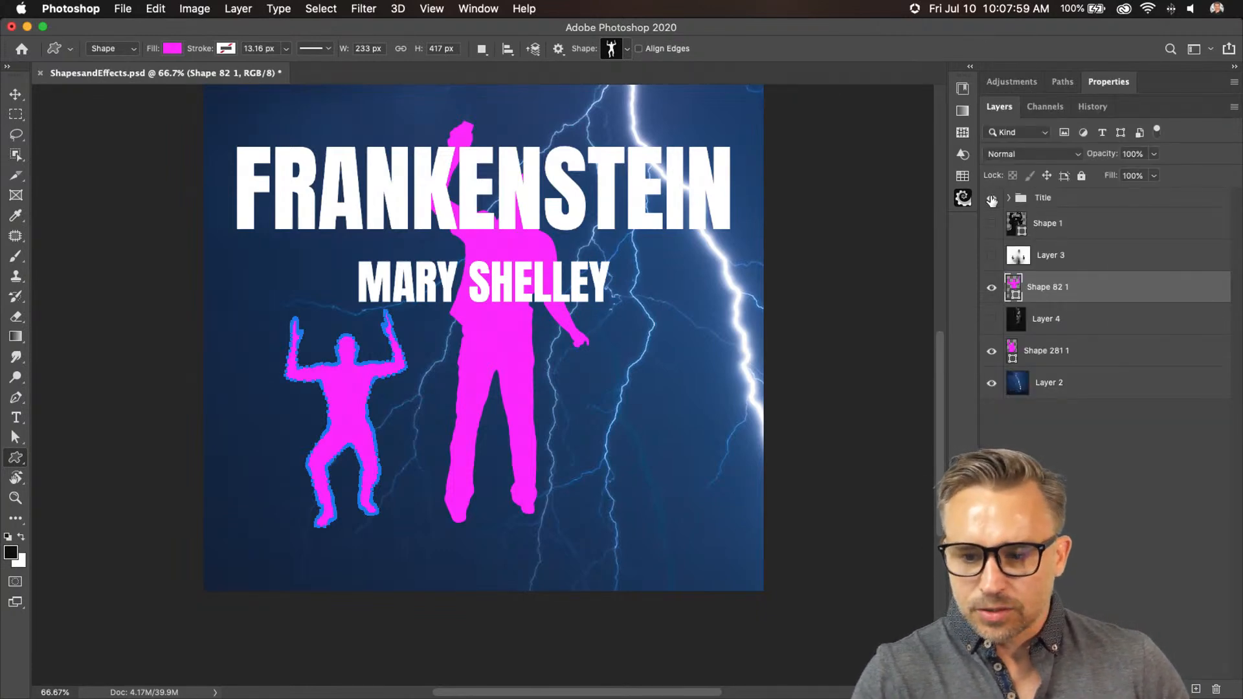
{"action": "left_click", "coordinate": [991, 197]}
{"action": "left_click", "coordinate": [20, 95]}
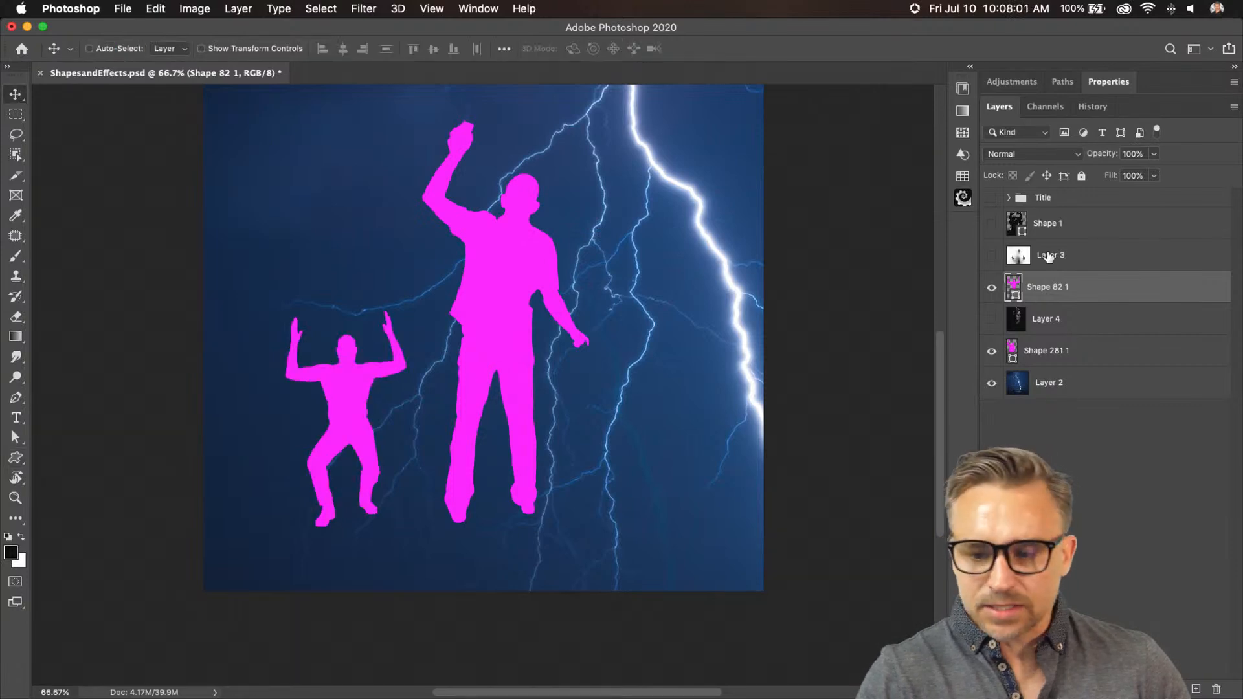
{"action": "left_click", "coordinate": [1063, 364]}
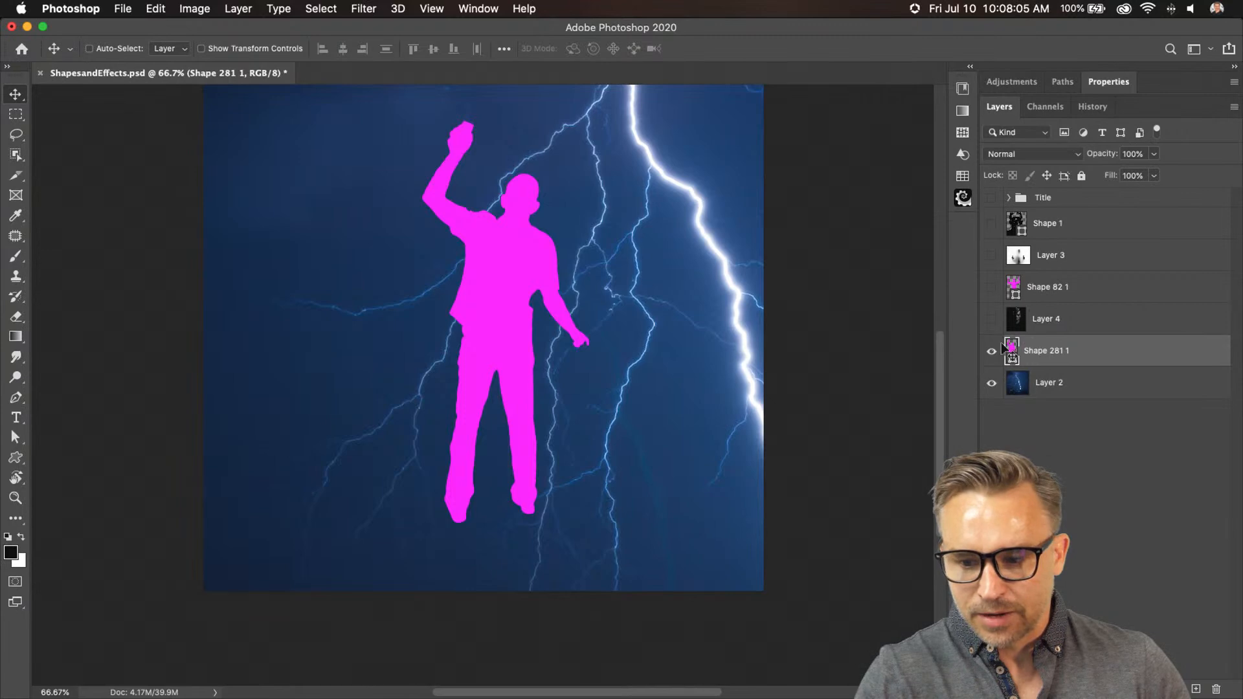
Enlarge the standing Shape 281 1 silhouette with Free Transform and reposition it to fill most of the cover's height
{"action": "left_click_drag", "start_coordinate": [488, 262], "coordinate": [410, 249]}
{"action": "left_click_drag", "start_coordinate": [312, 231], "coordinate": [325, 349]}
{"action": "left_click_drag", "start_coordinate": [419, 367], "coordinate": [507, 379]}
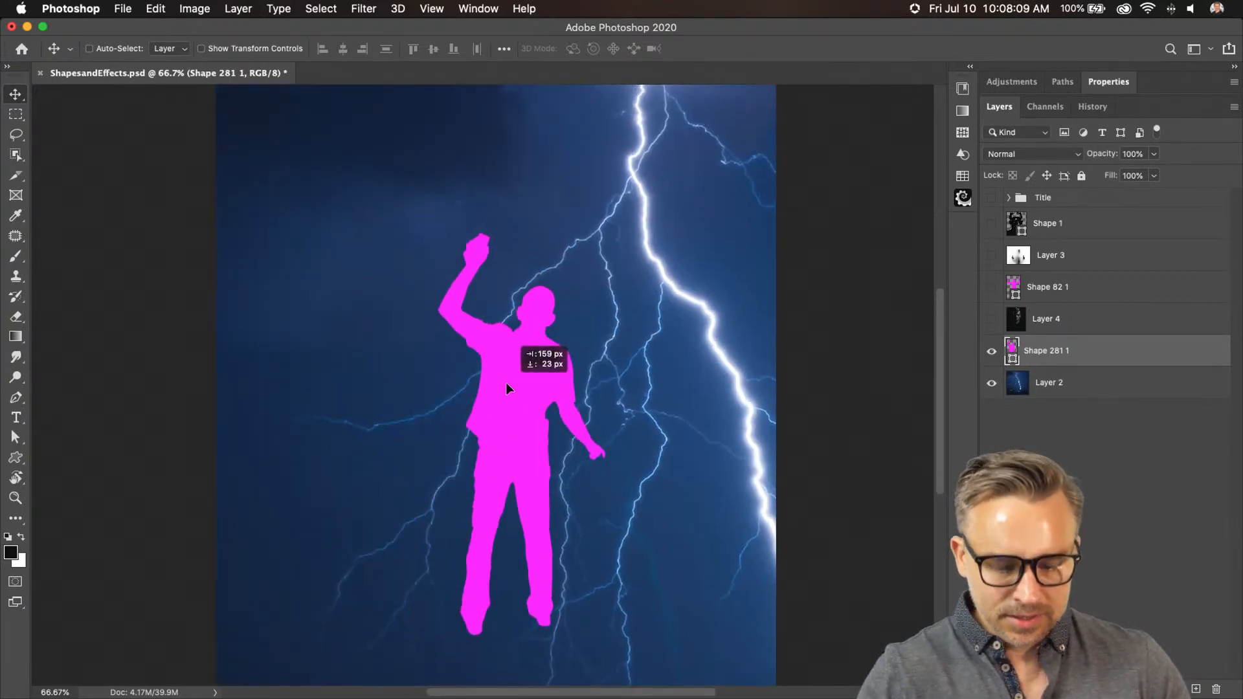
{"action": "key", "text": "super+t"}
{"action": "left_click_drag", "start_coordinate": [431, 232], "coordinate": [248, 123]}
{"action": "left_click_drag", "start_coordinate": [450, 256], "coordinate": [471, 280]}
{"action": "key", "text": "Return"}
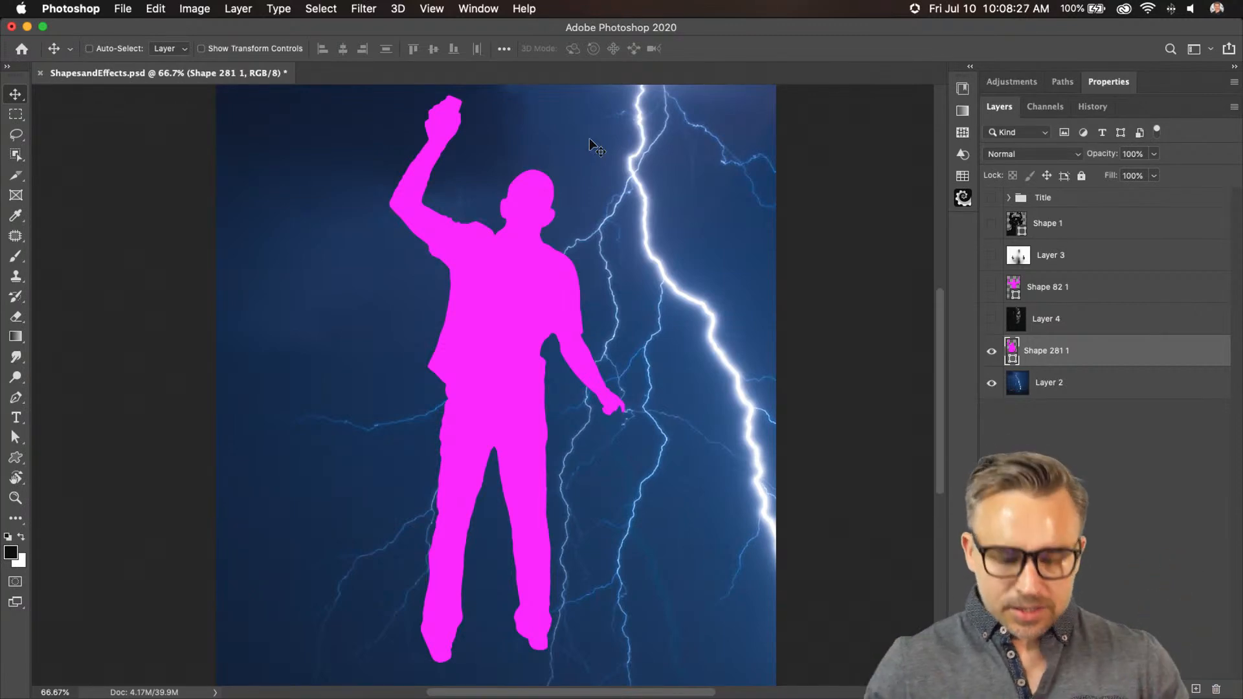
Activate the Pen Tool at 300% magnification around the standing figure's head and neck
{"action": "key", "text": "super+equal"}
{"action": "key", "text": "super+equal"}
{"action": "key", "text": "super+equal"}
{"action": "left_click_drag", "start_coordinate": [594, 213], "coordinate": [477, 427]}
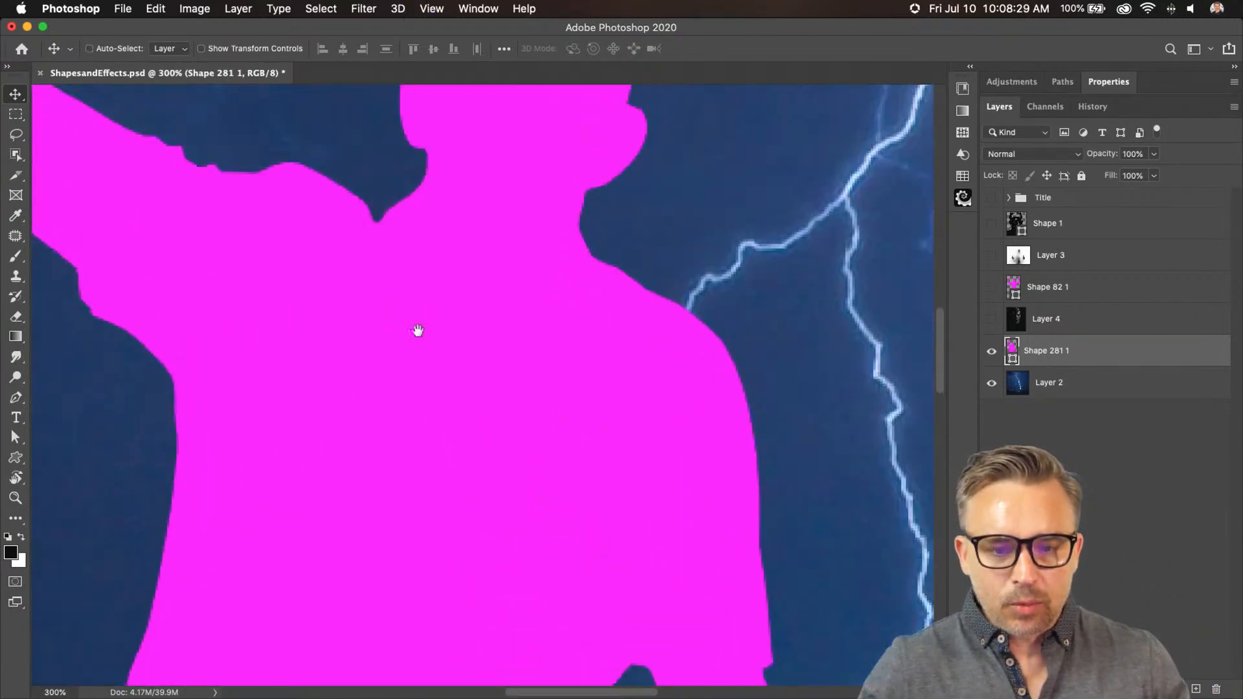
{"action": "left_click_drag", "start_coordinate": [479, 289], "coordinate": [486, 206]}
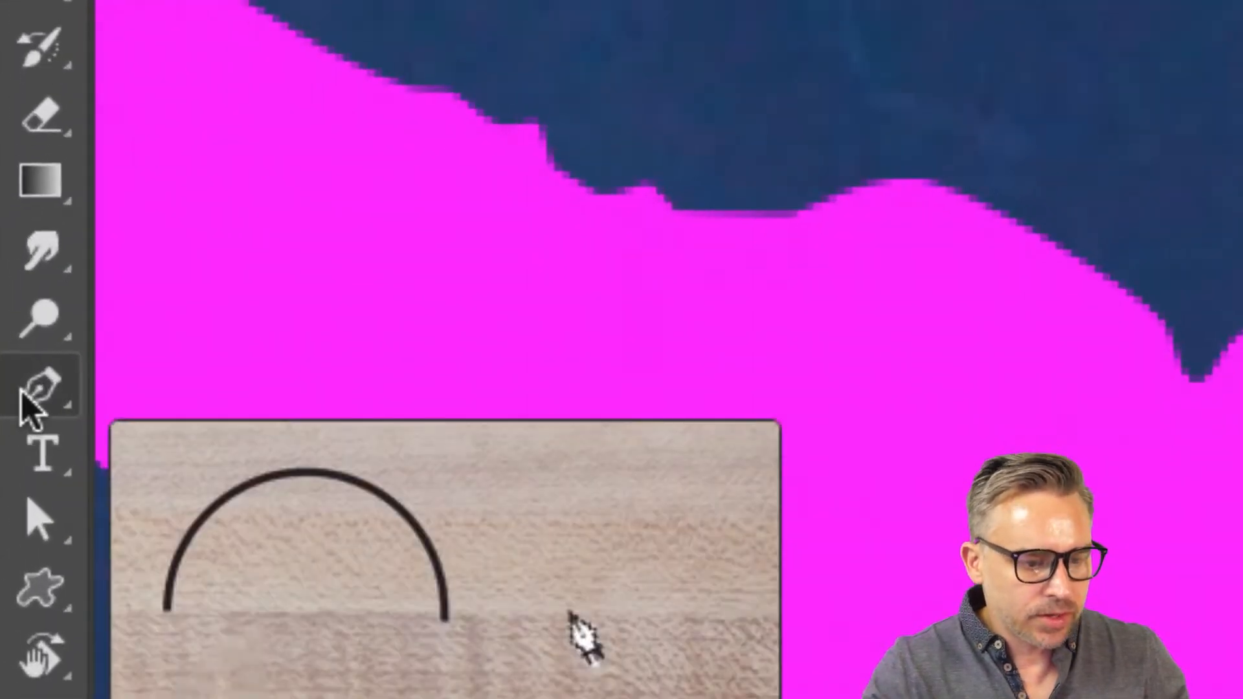
{"action": "right_click", "coordinate": [25, 408]}
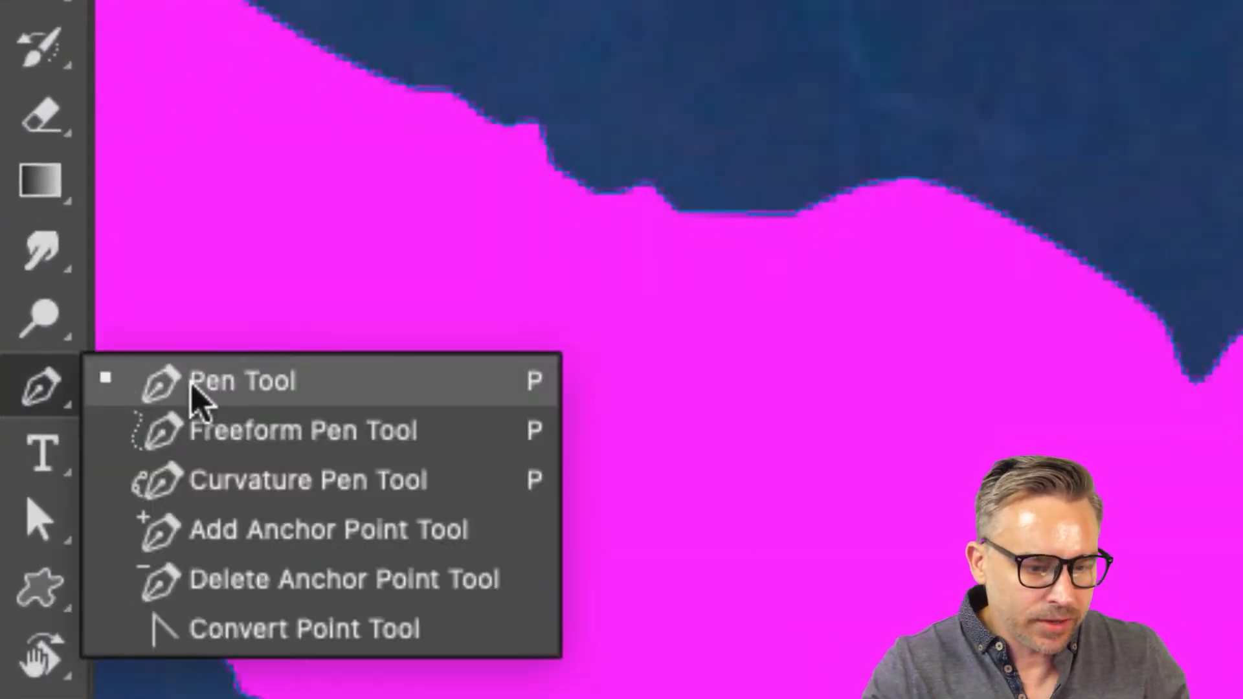
{"action": "left_click", "coordinate": [188, 383]}
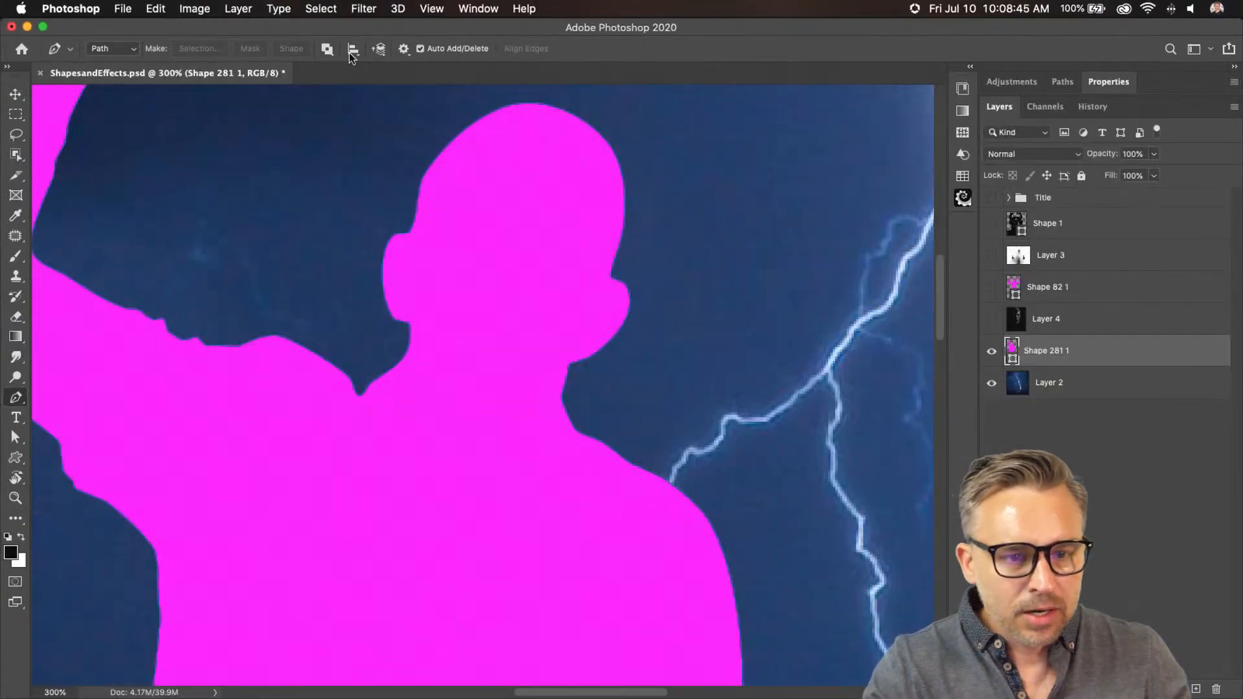
Examine the Pen tool's Path Options and the available path operations
{"action": "left_click", "coordinate": [404, 50]}
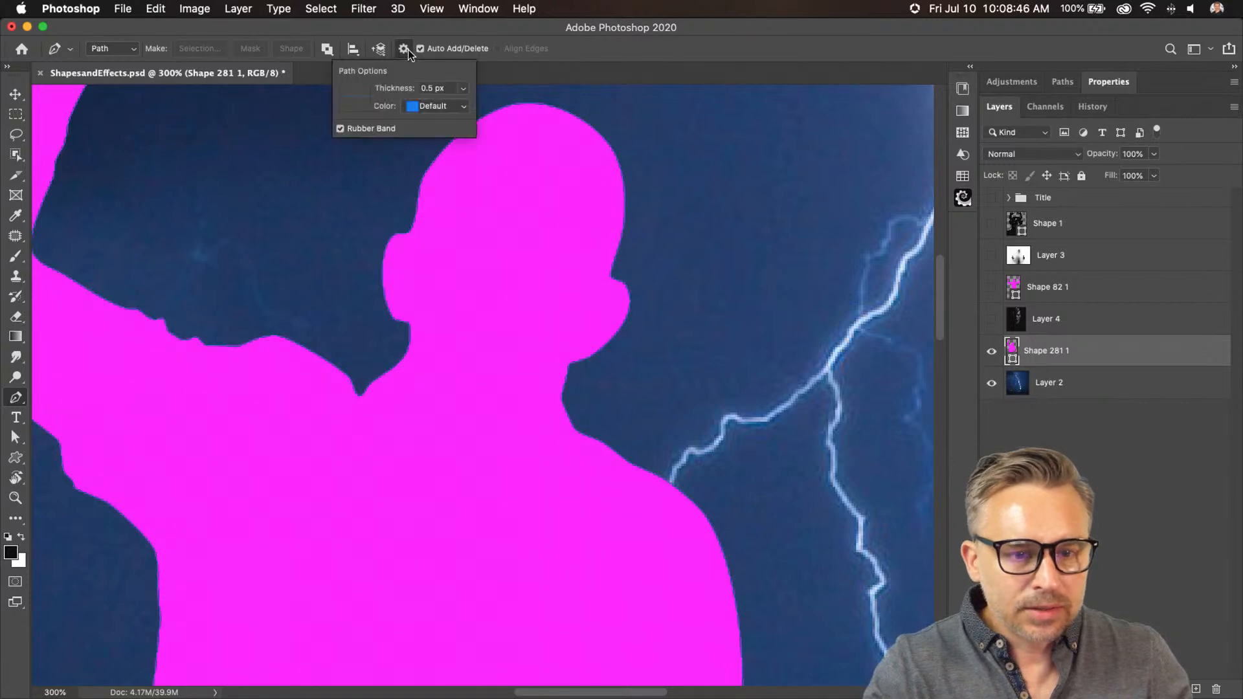
{"action": "left_click", "coordinate": [327, 50]}
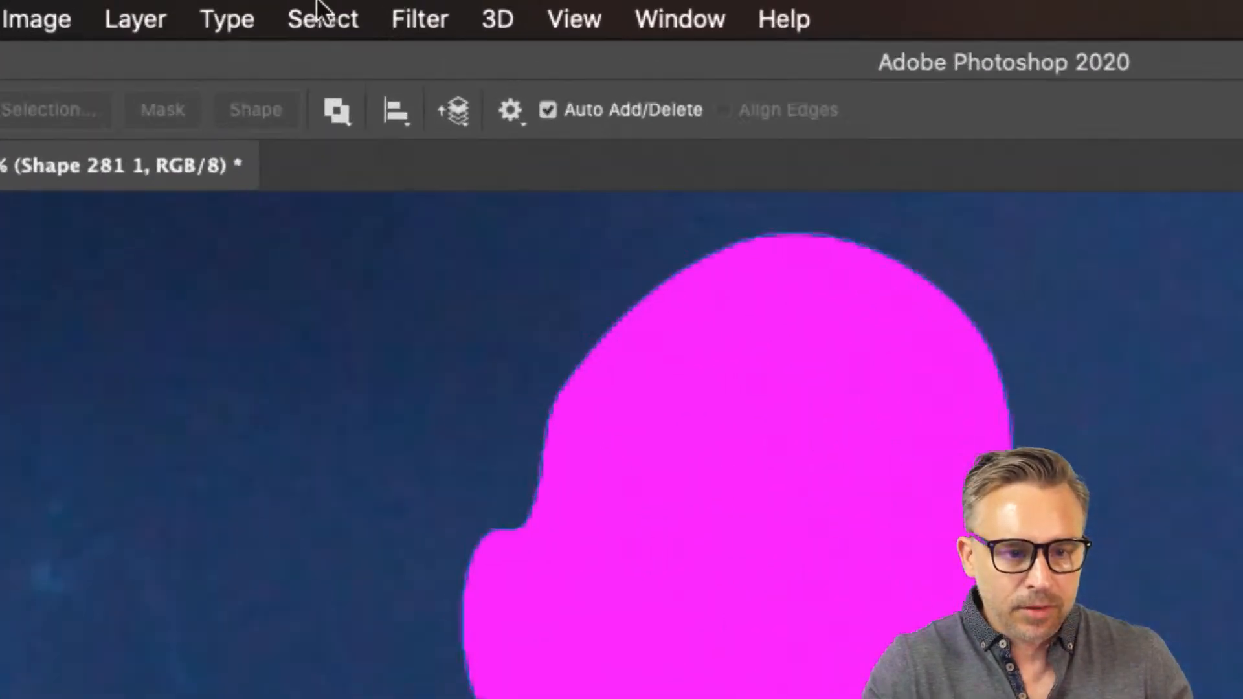
{"action": "left_click", "coordinate": [336, 116]}
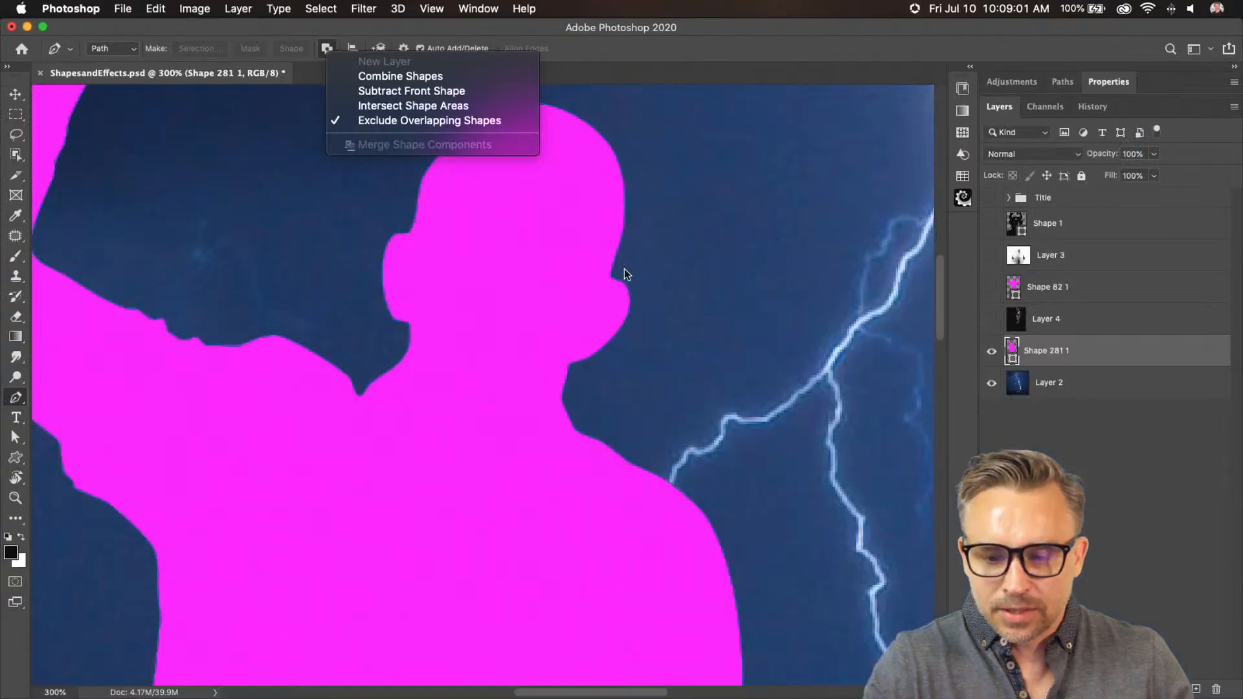
{"action": "left_click", "coordinate": [547, 684]}
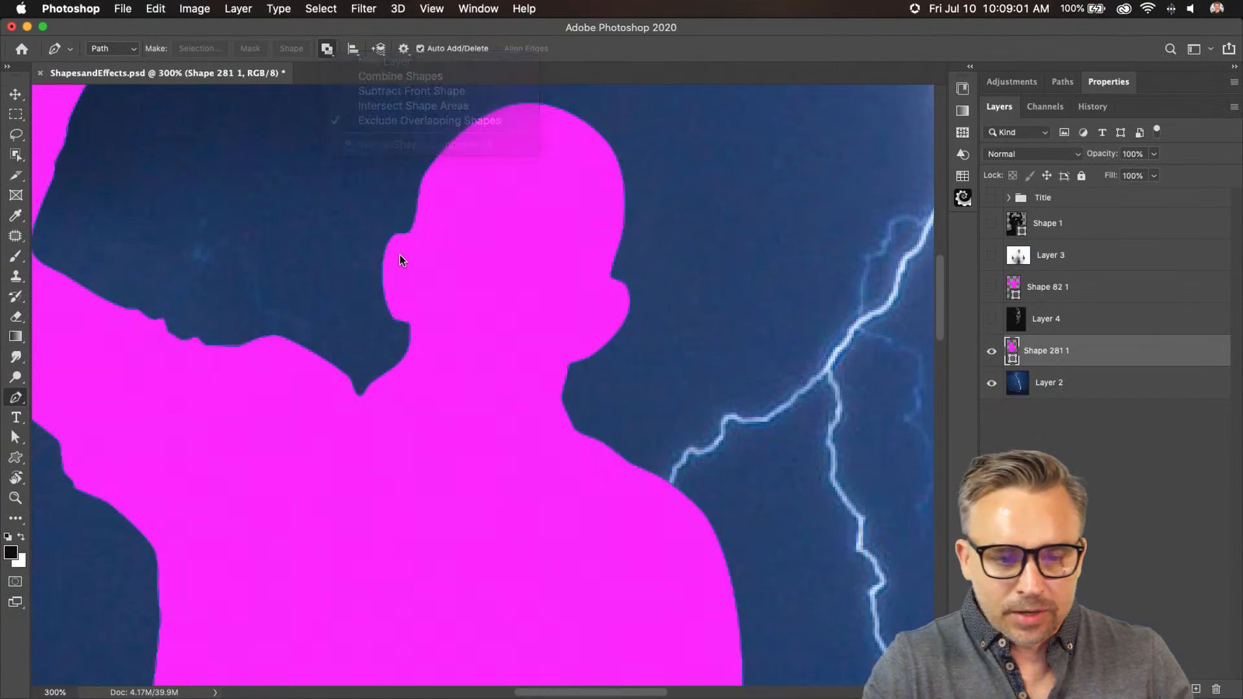
Try a four-sided path across the figure's ear and neck with Exclude Overlapping Shapes, and undo it
{"action": "left_click", "coordinate": [490, 305]}
{"action": "left_click", "coordinate": [464, 407]}
{"action": "left_click", "coordinate": [357, 345]}
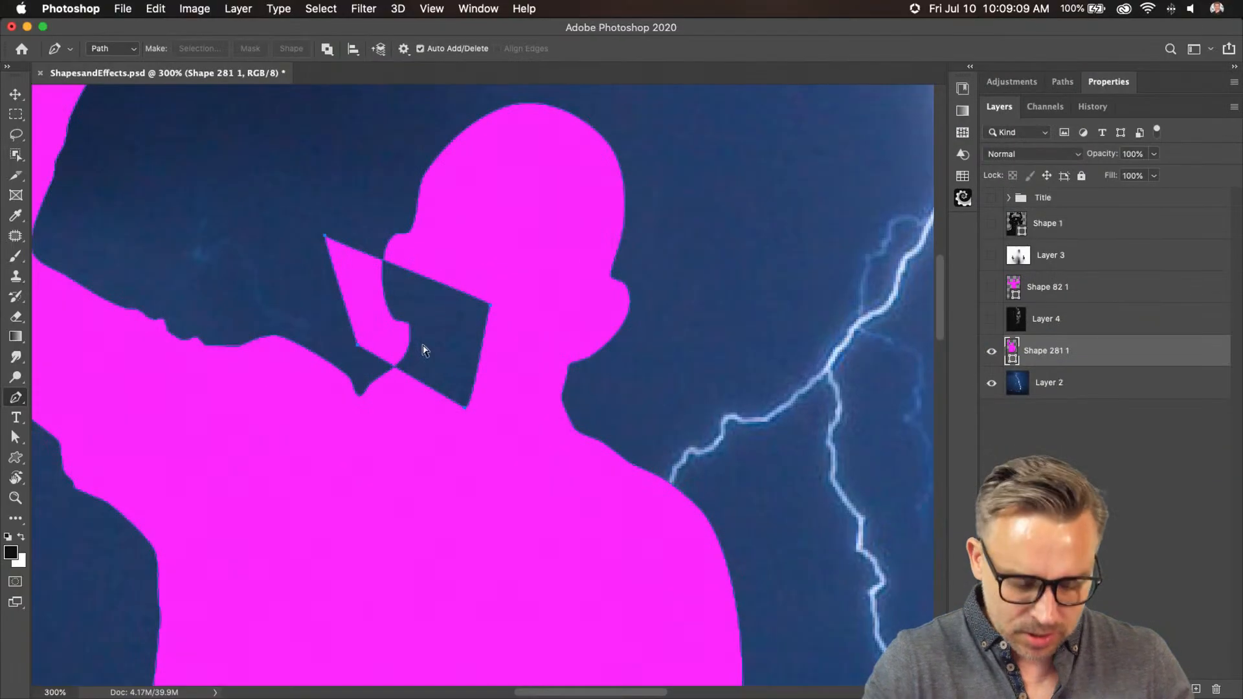
{"action": "key", "text": "super+z"}
{"action": "key", "text": "super+z"}
{"action": "key", "text": "super+z"}
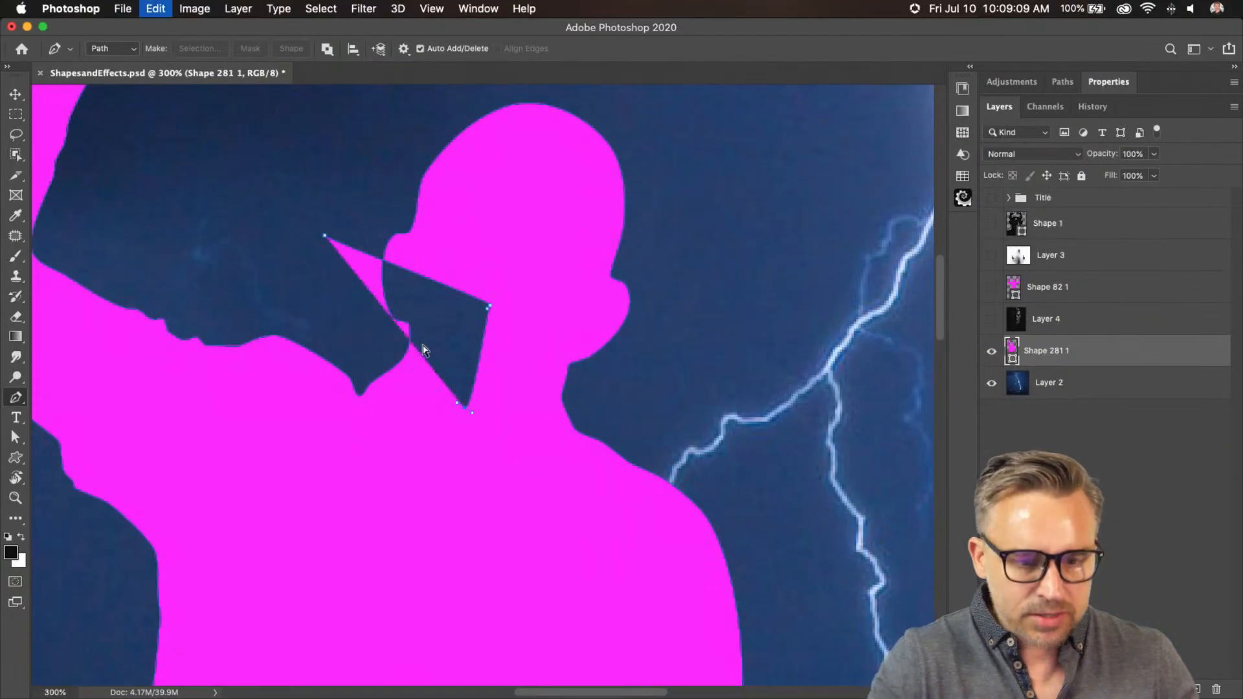
Draw a small rounded bolt path protruding from each side of the figure's neck, using the Combine Shapes path operation
{"action": "left_click", "coordinate": [327, 49]}
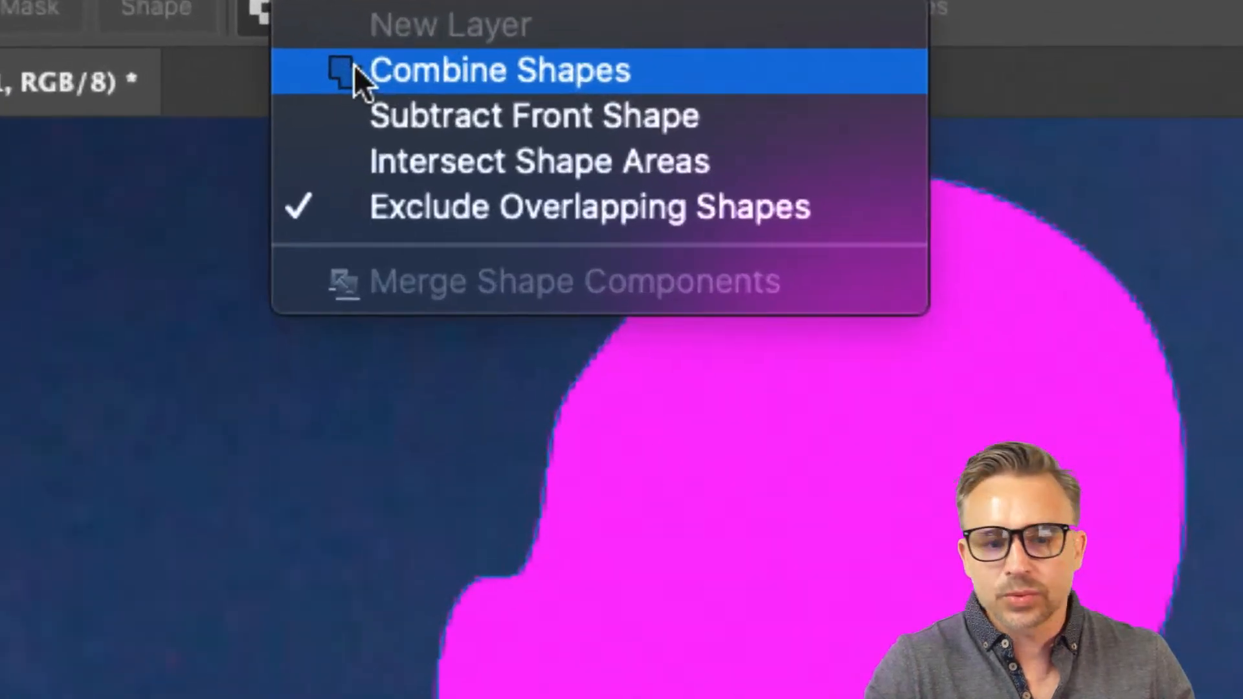
{"action": "left_click", "coordinate": [355, 65]}
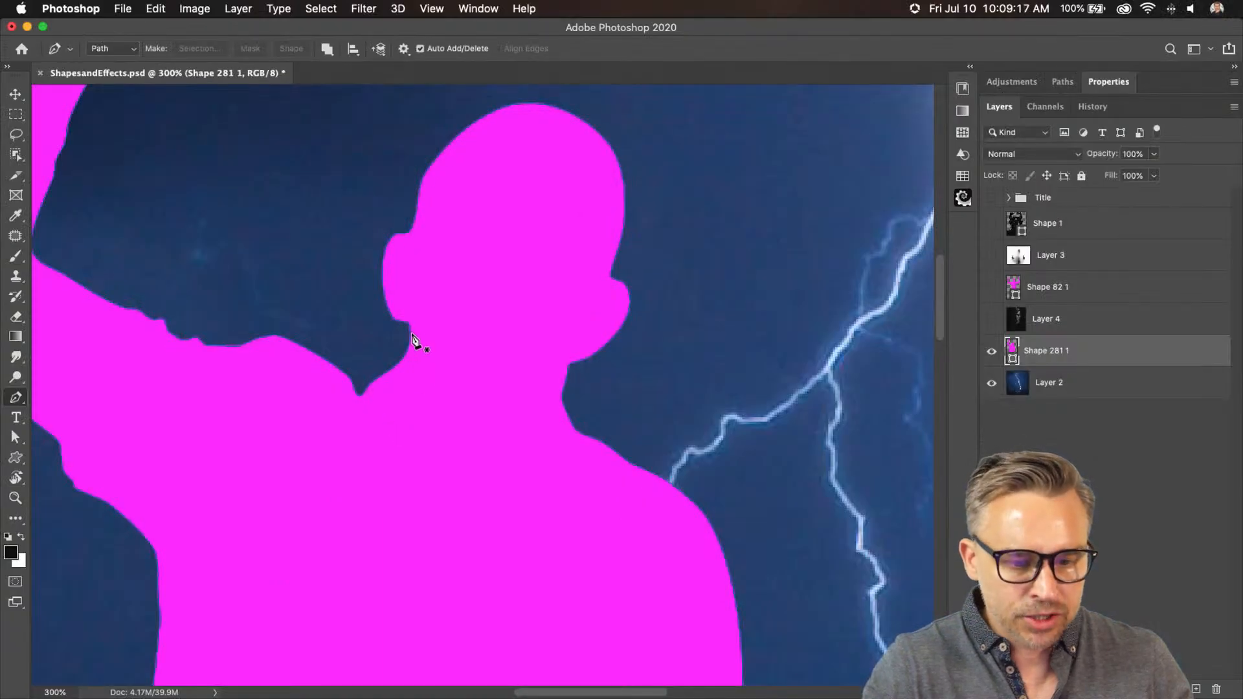
{"action": "left_click", "coordinate": [417, 331]}
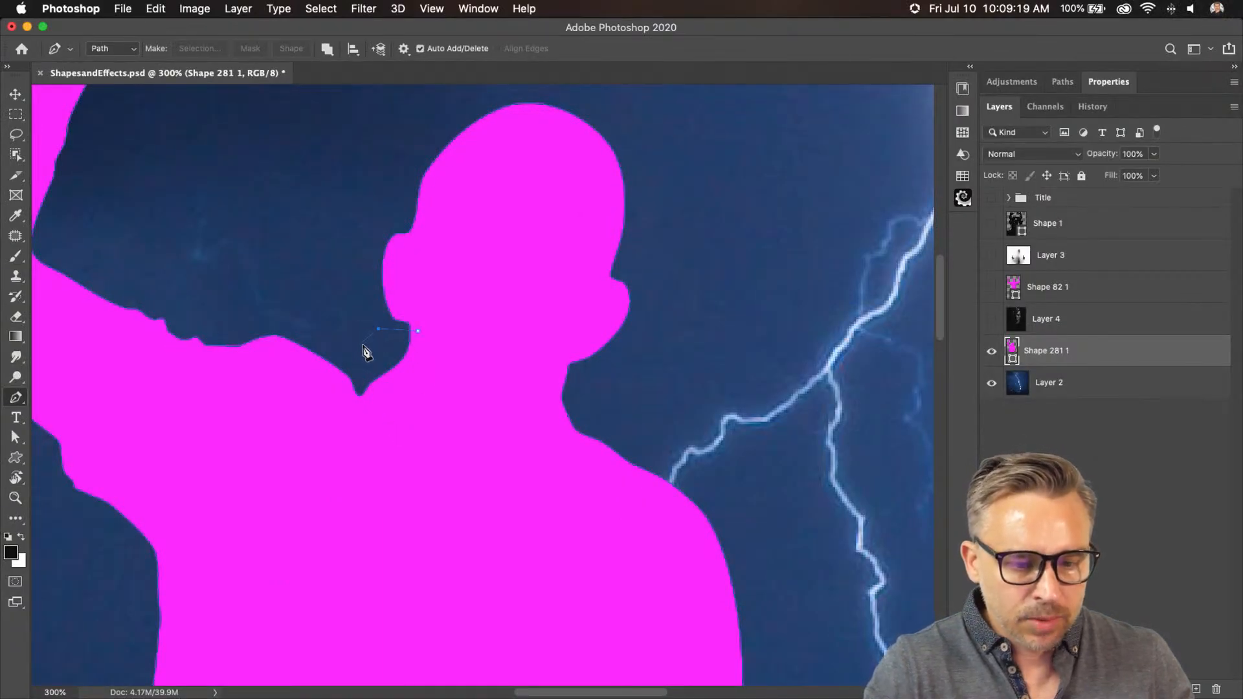
{"action": "left_click_drag", "start_coordinate": [369, 347], "coordinate": [370, 358]}
{"action": "left_click", "coordinate": [378, 358]}
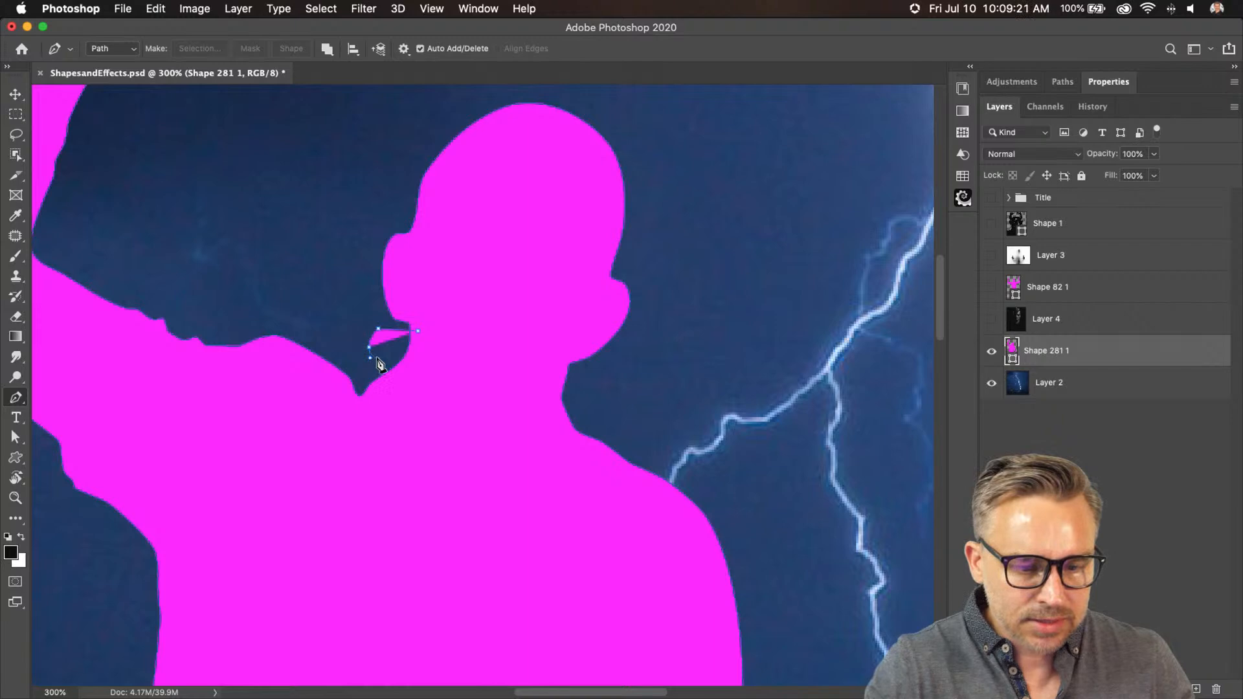
{"action": "left_click", "coordinate": [415, 360]}
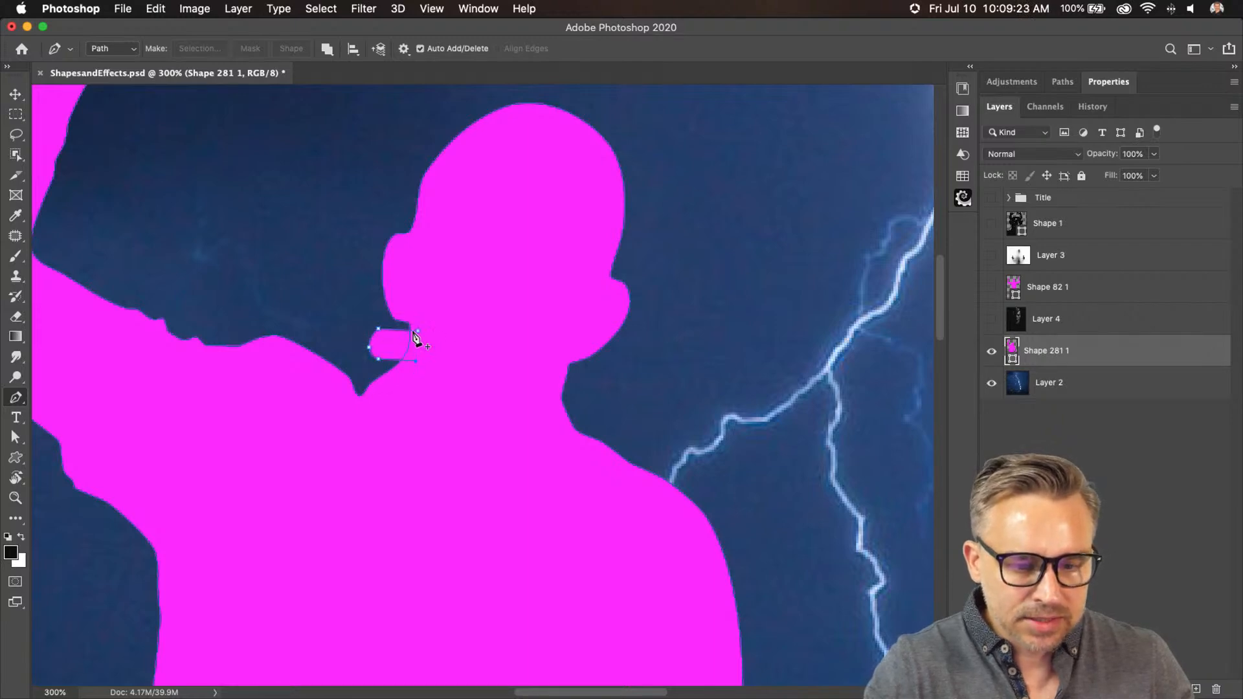
{"action": "left_click", "coordinate": [418, 332]}
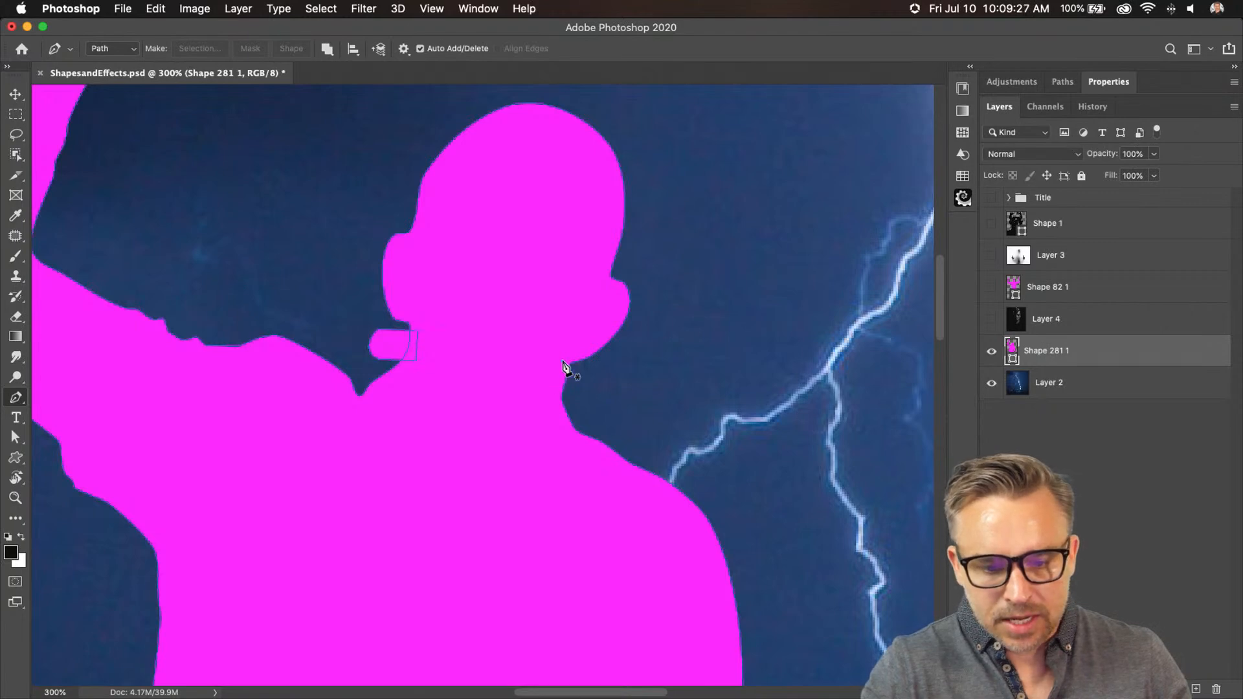
{"action": "left_click", "coordinate": [589, 416]}
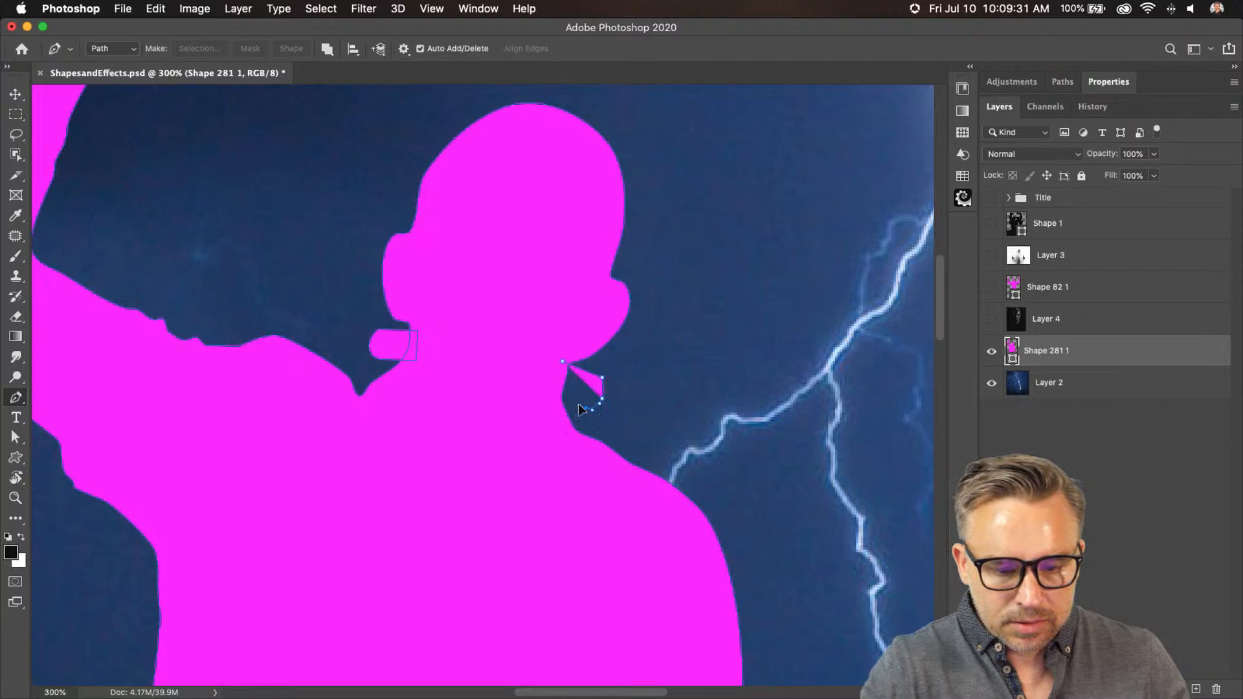
{"action": "left_click", "coordinate": [551, 385]}
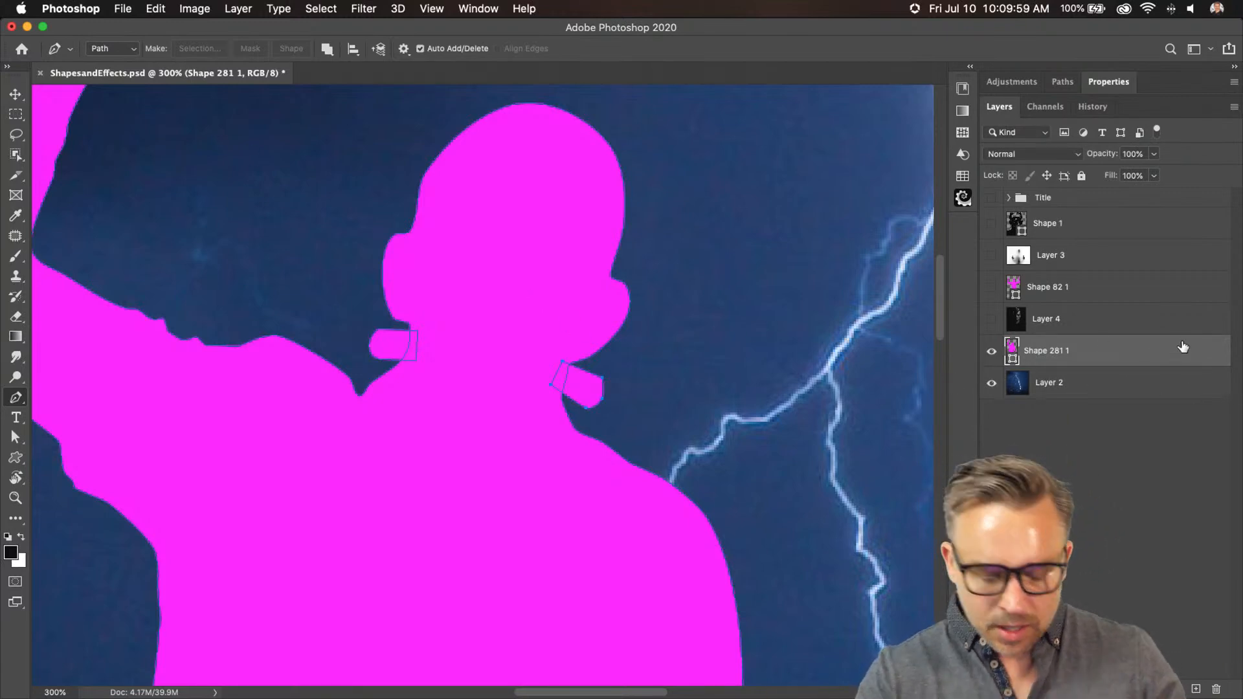
Enlarge the layer thumbnails by one size in the Layers Panel Options
{"action": "left_click", "coordinate": [1234, 107]}
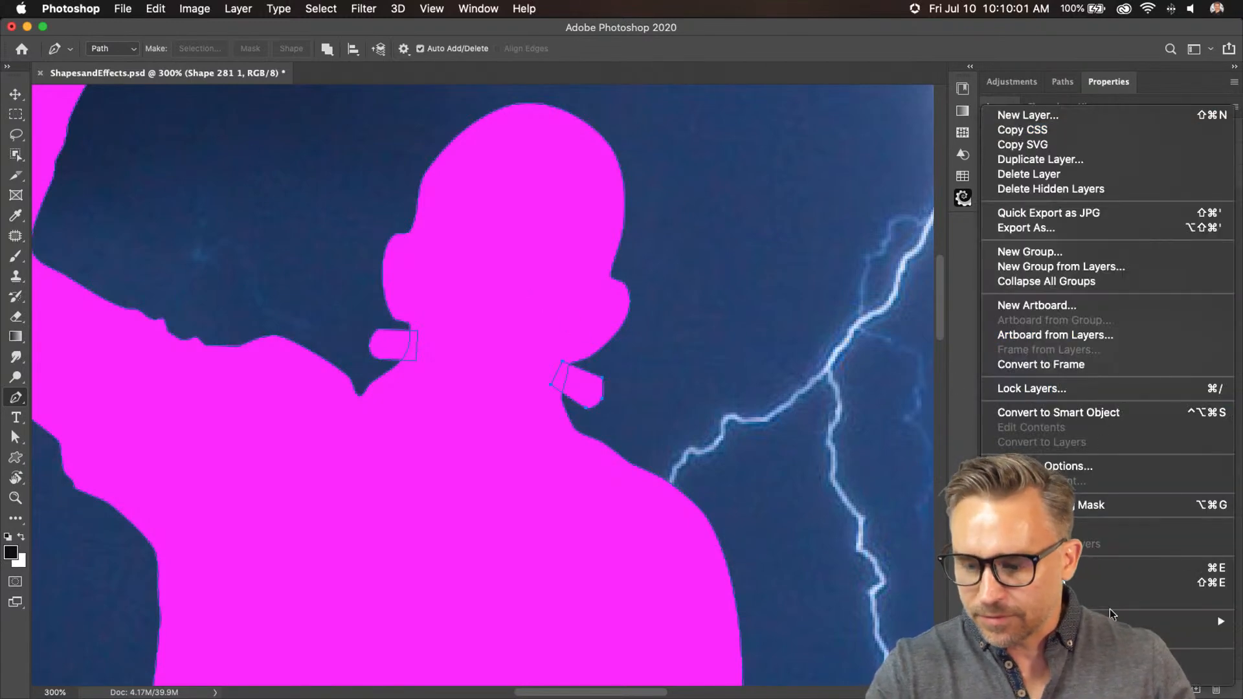
{"action": "left_click", "coordinate": [1111, 599]}
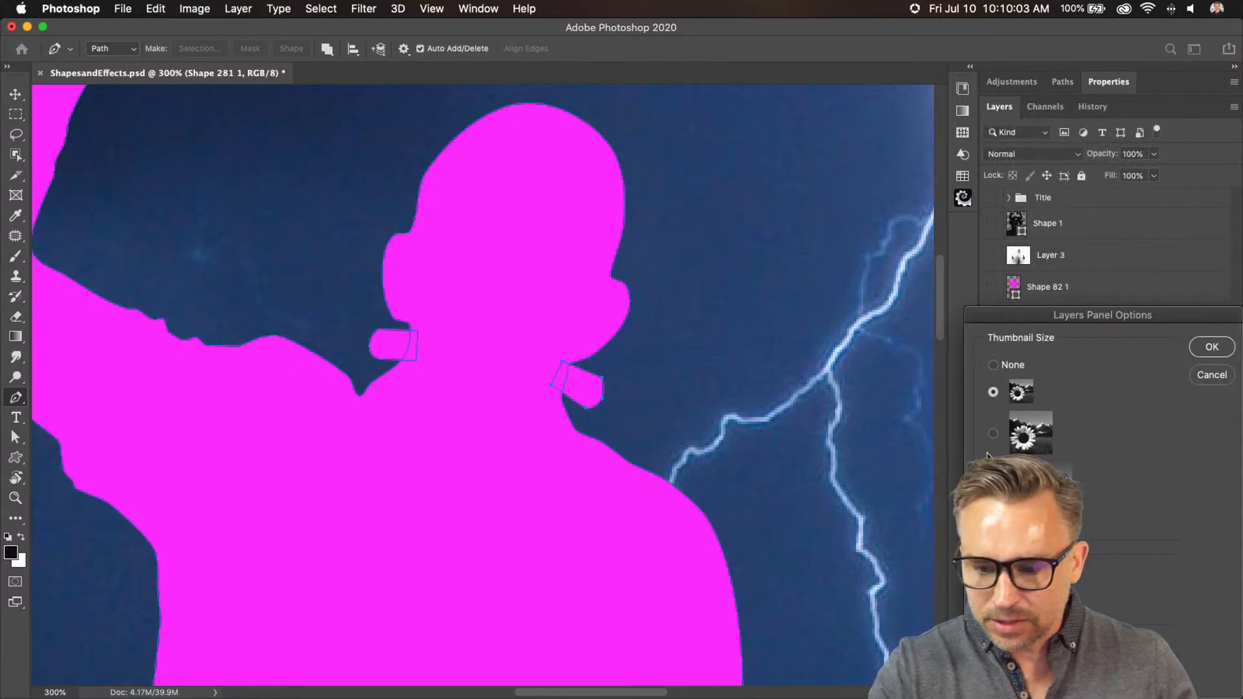
{"action": "left_click", "coordinate": [992, 433]}
{"action": "left_click", "coordinate": [1212, 347]}
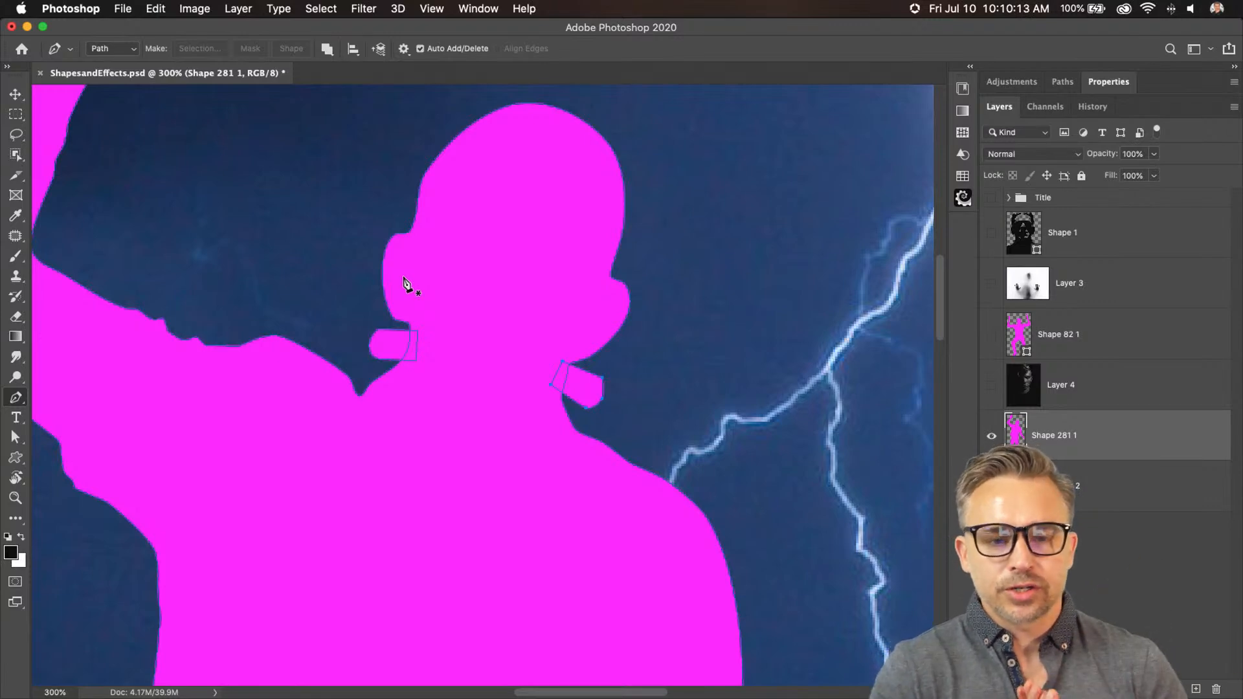
Add a new empty layer directly above Shape 281 1
{"action": "key", "text": "super+minus"}
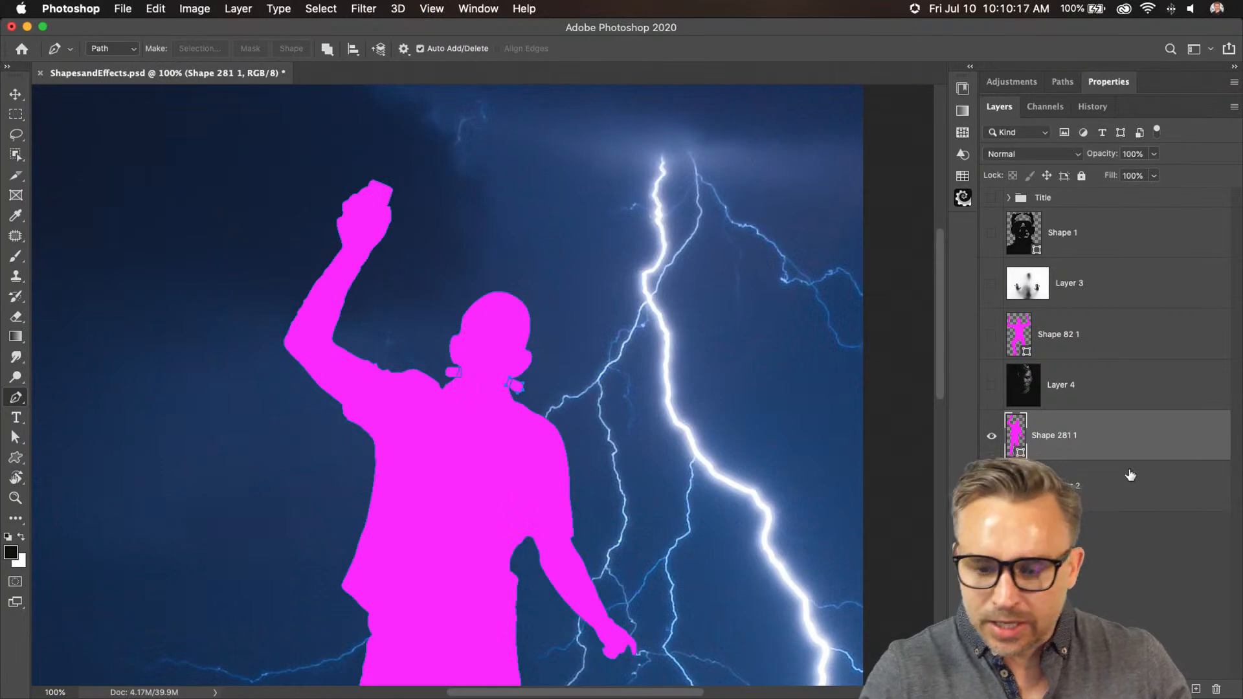
{"action": "left_click", "coordinate": [1195, 689]}
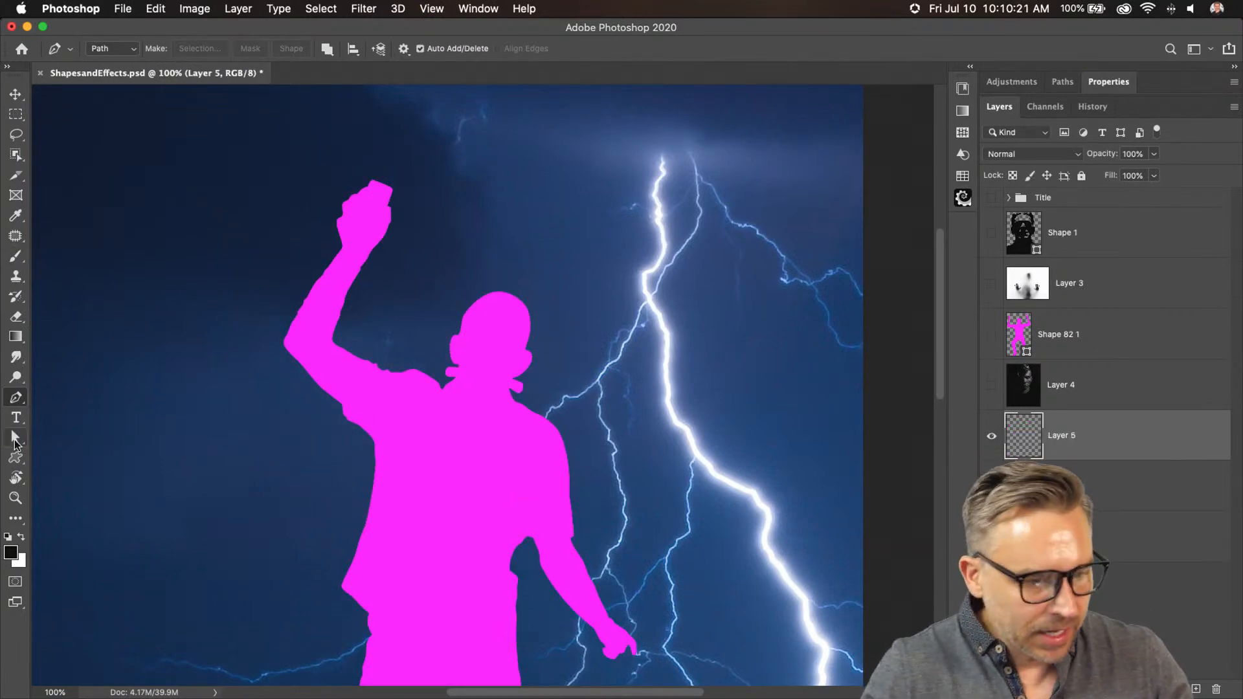
{"action": "key", "text": "super+equal"}
{"action": "key", "text": "super+equal"}
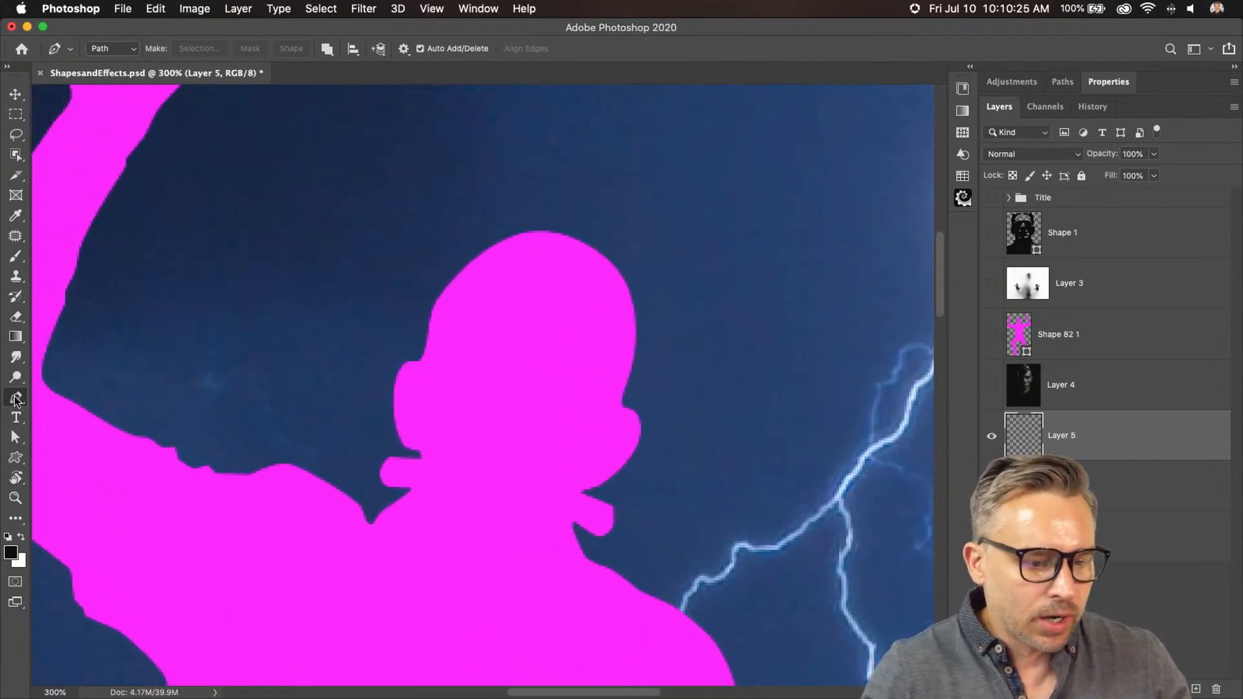
Try a closed curved path around the top of the figure's head with the Curvature Pen Tool in Path mode
{"action": "left_click", "coordinate": [15, 399]}
{"action": "left_click", "coordinate": [91, 426]}
{"action": "left_click", "coordinate": [438, 312]}
{"action": "left_click", "coordinate": [567, 222]}
{"action": "left_click", "coordinate": [636, 268]}
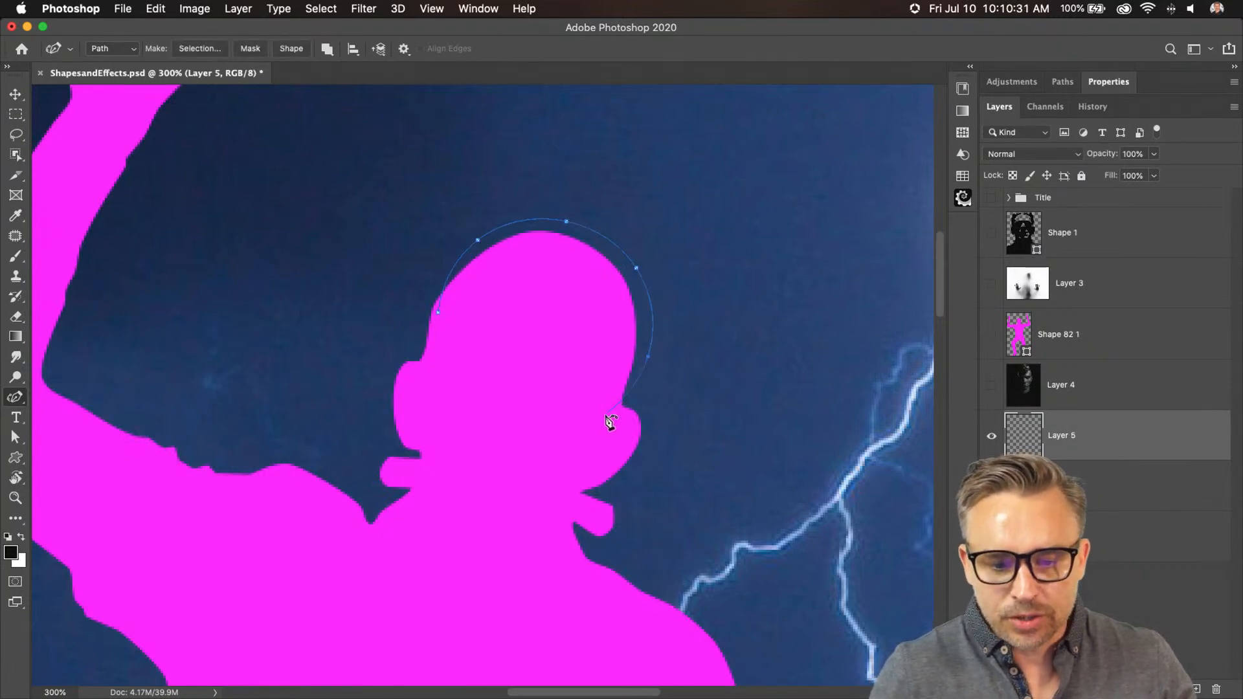
{"action": "left_click", "coordinate": [439, 314]}
Draw a closed rounded black shape over the figure's skull with the Curvature Pen in Shape mode, slightly overlapping the head outline
{"action": "left_click", "coordinate": [102, 48]}
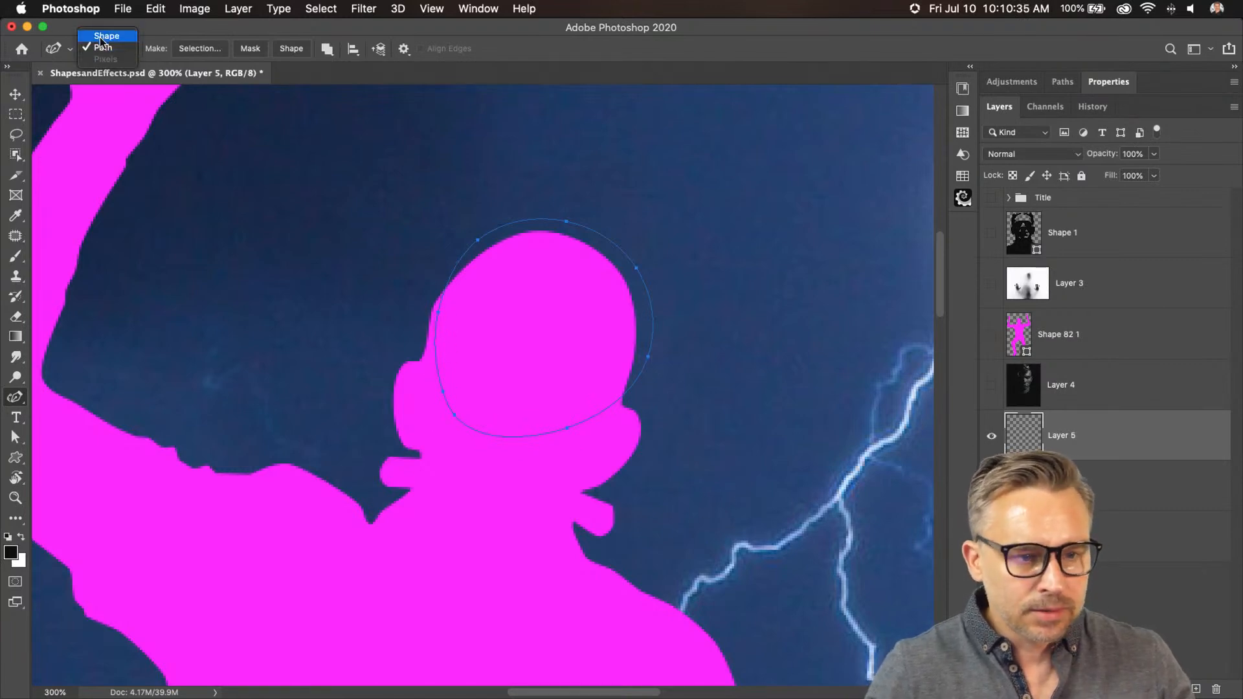
{"action": "left_click", "coordinate": [100, 36]}
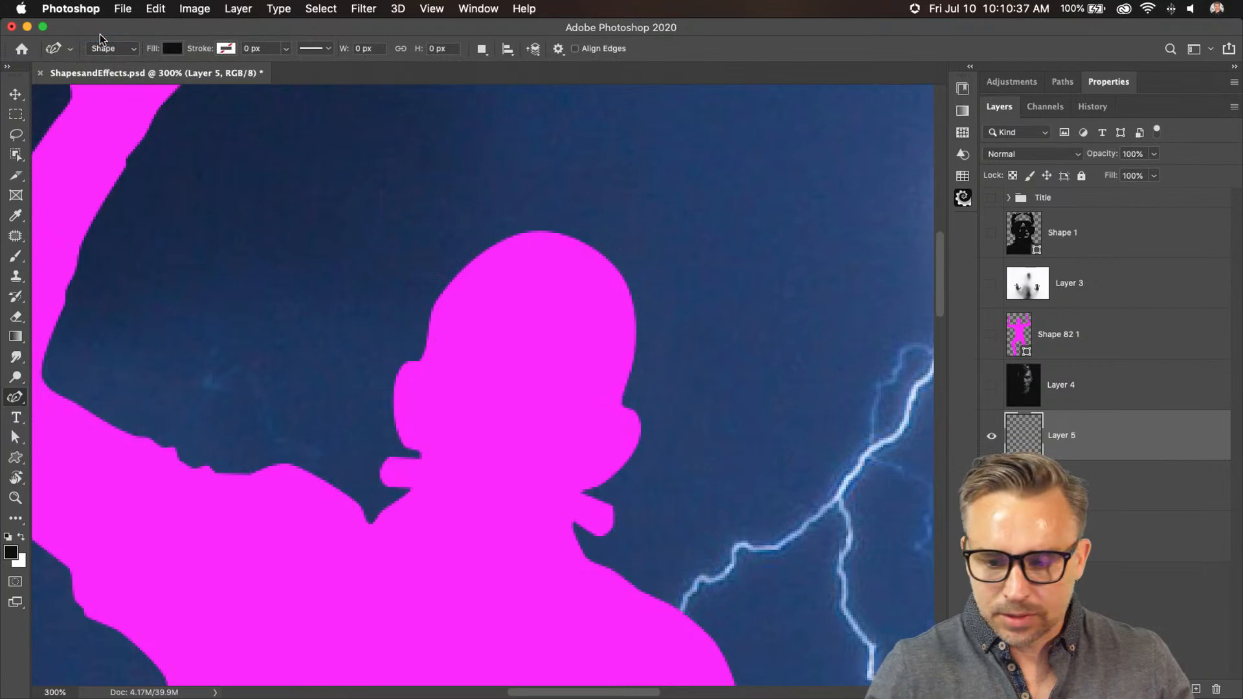
{"action": "left_click", "coordinate": [110, 49]}
{"action": "left_click", "coordinate": [102, 48]}
{"action": "left_click_drag", "start_coordinate": [440, 328], "coordinate": [432, 271]}
{"action": "left_click_drag", "start_coordinate": [547, 212], "coordinate": [661, 328]}
{"action": "left_click", "coordinate": [650, 351]}
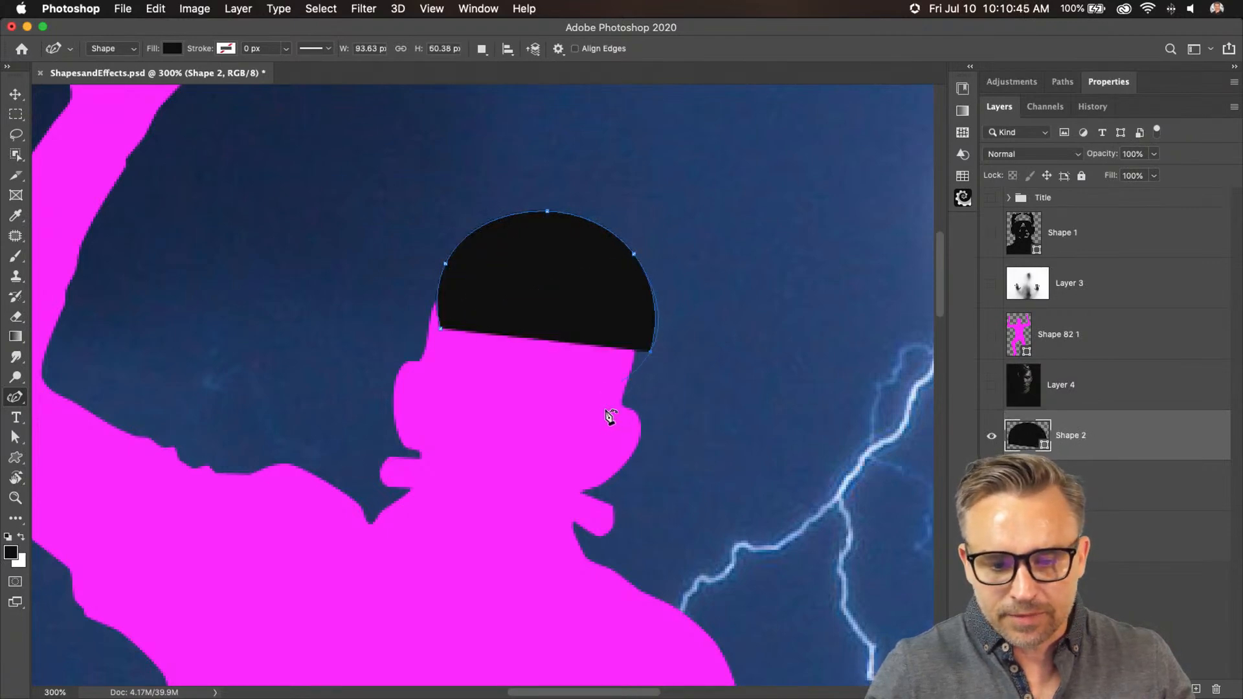
{"action": "left_click", "coordinate": [603, 418]}
{"action": "left_click_drag", "start_coordinate": [440, 329], "coordinate": [444, 336]}
{"action": "left_click", "coordinate": [442, 332]}
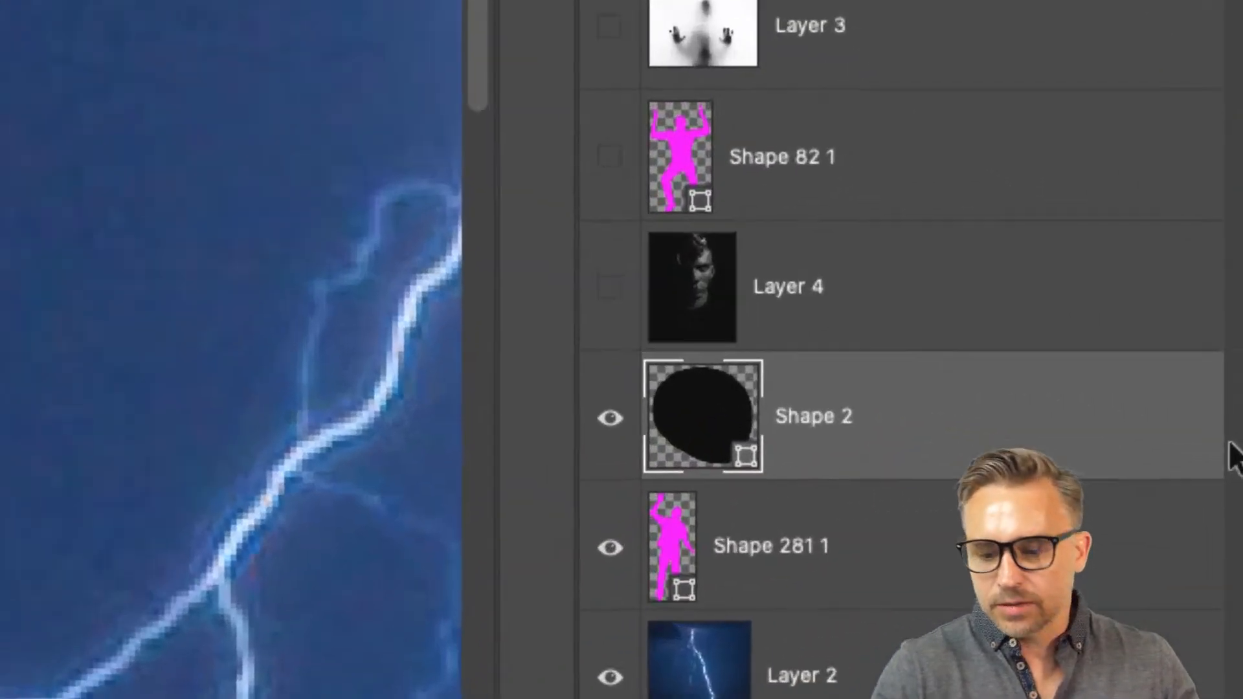
Combine the Shape 2 and Shape 281 1 layers into one silhouette using Merge Shapes
{"action": "right_click", "coordinate": [964, 401]}
{"action": "left_click", "coordinate": [1172, 415]}
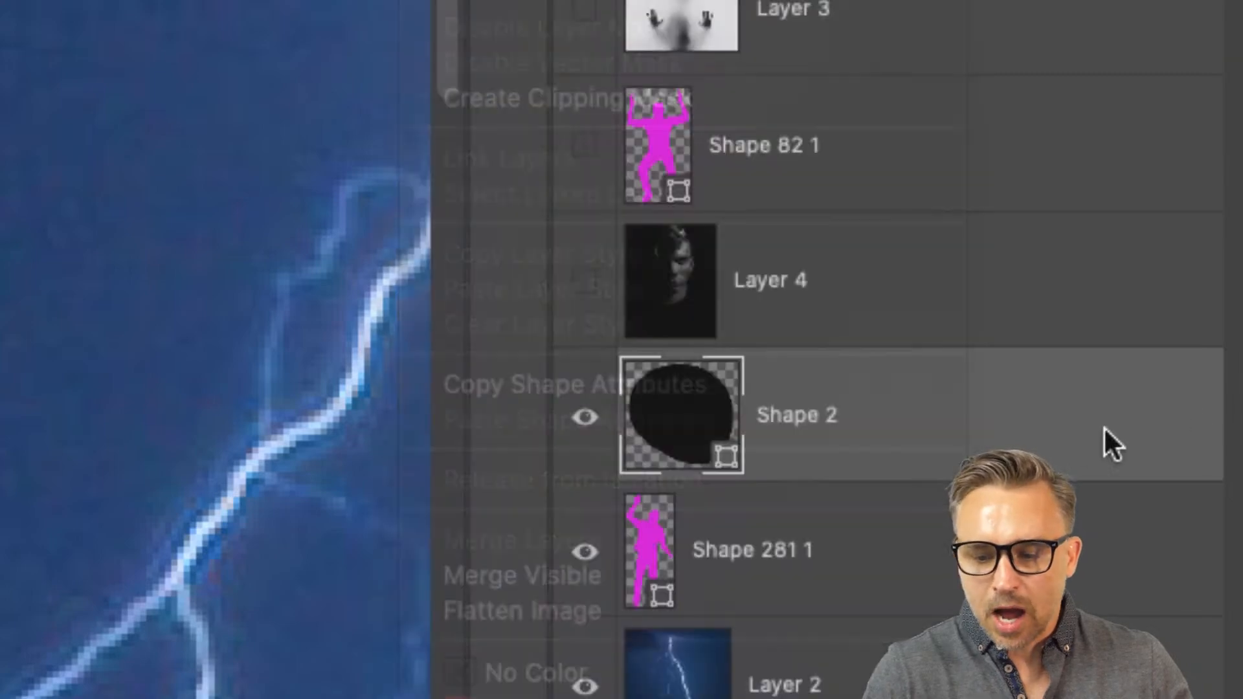
{"action": "left_click", "coordinate": [728, 565]}
{"action": "left_click", "coordinate": [929, 428]}
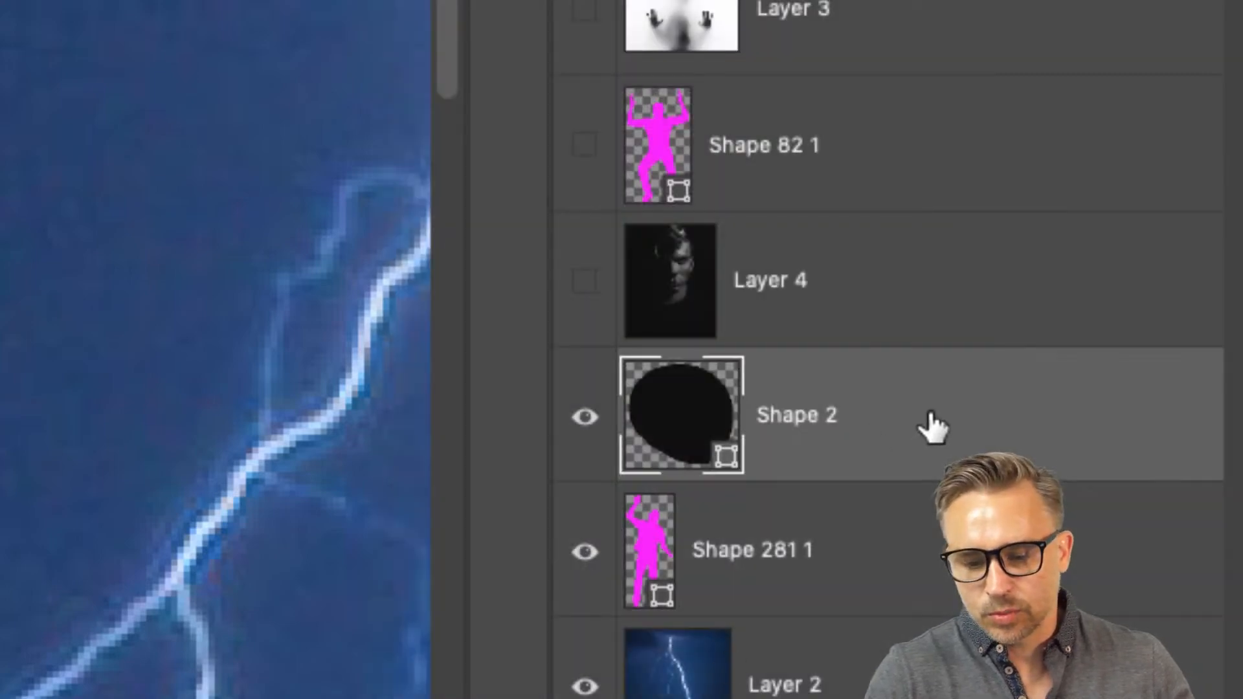
{"action": "right_click", "coordinate": [929, 414]}
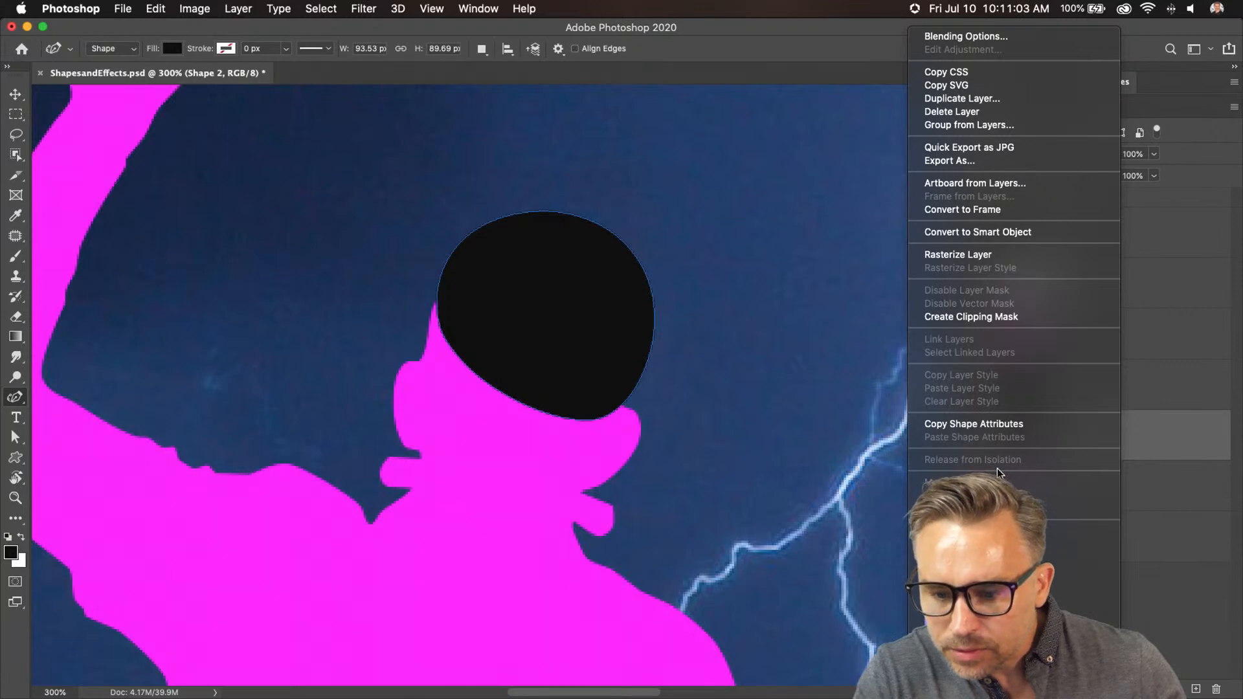
{"action": "left_click", "coordinate": [1212, 424]}
{"action": "left_click", "coordinate": [1118, 482], "text": "shift"}
{"action": "right_click", "coordinate": [1118, 481]}
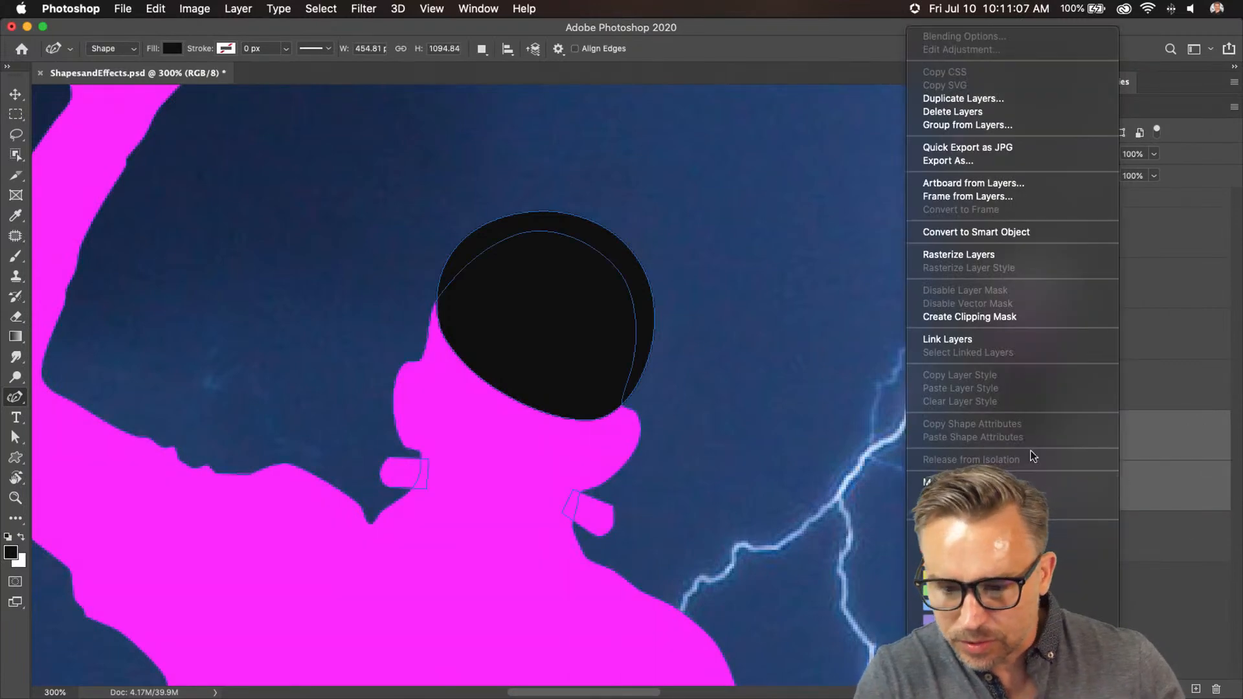
{"action": "left_click", "coordinate": [1205, 439]}
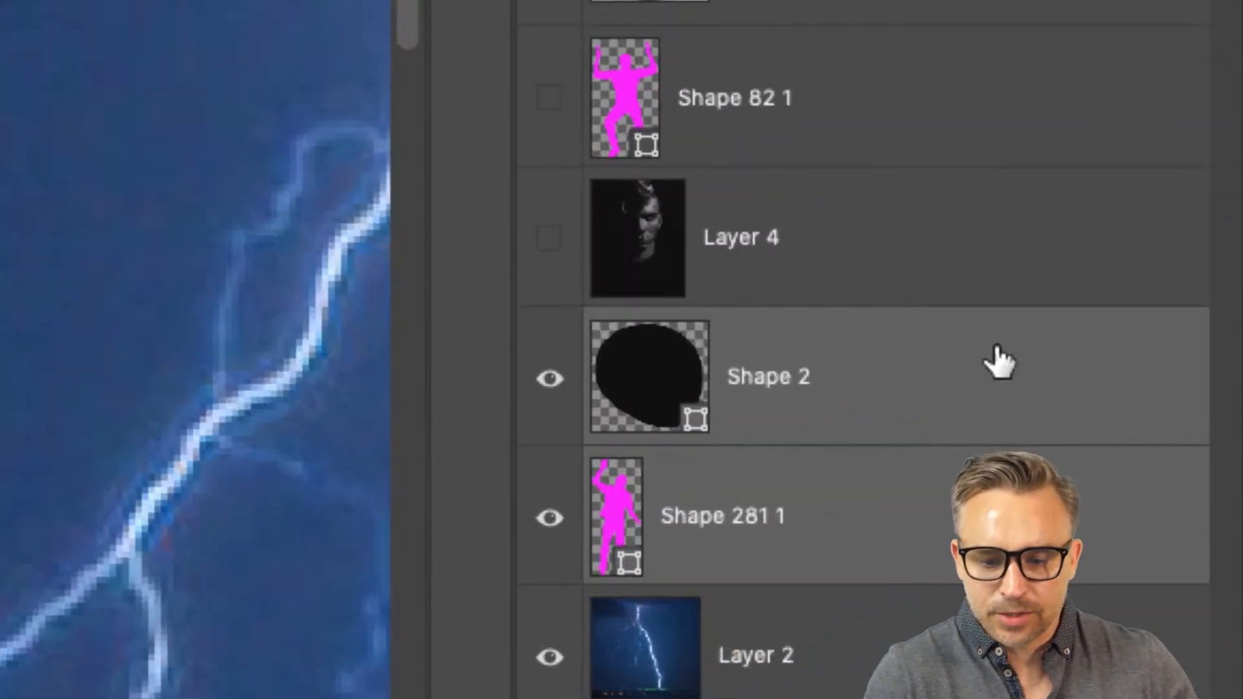
{"action": "right_click", "coordinate": [990, 356]}
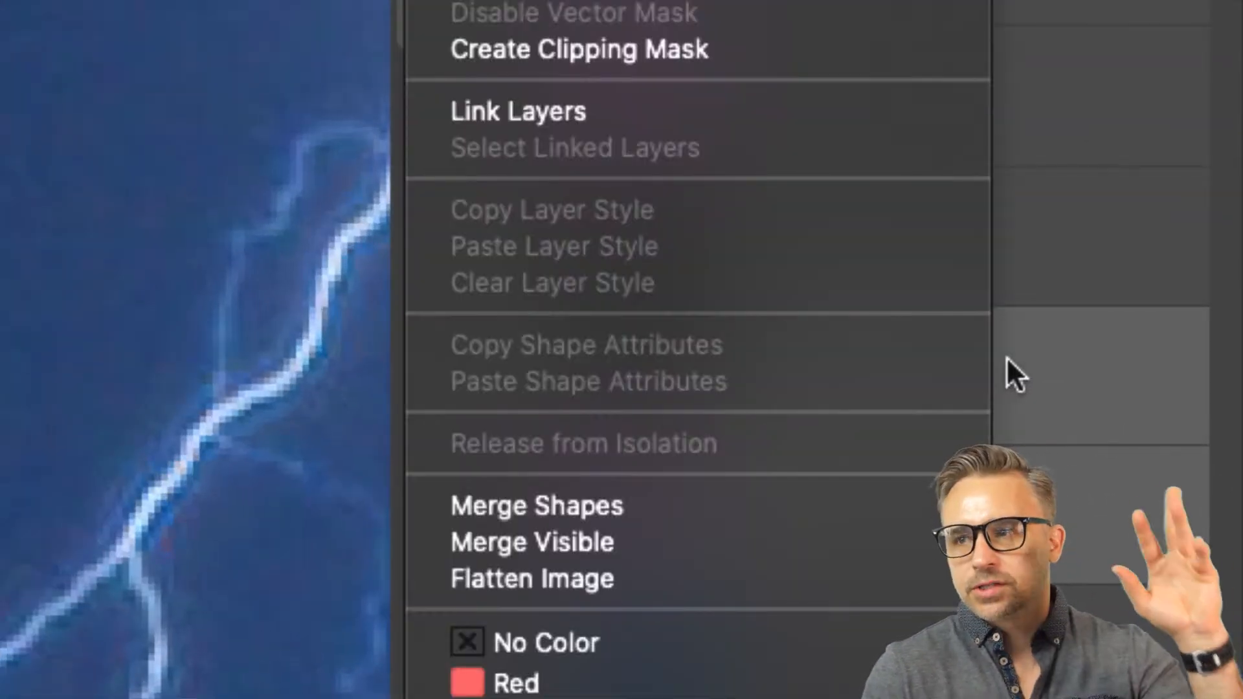
{"action": "left_click", "coordinate": [581, 502]}
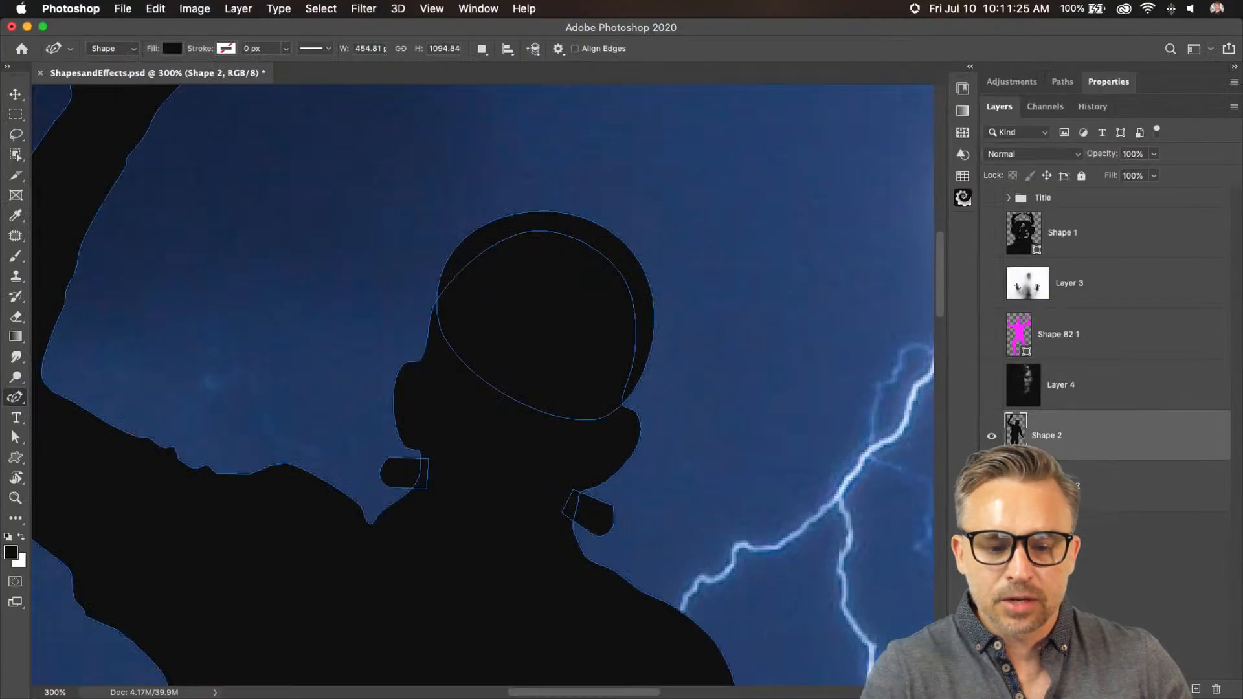
Change the fill colour of the merged Shape 2 silhouette to white
{"action": "key", "text": "super+minus"}
{"action": "key", "text": "super+minus"}
{"action": "key", "text": "super+minus"}
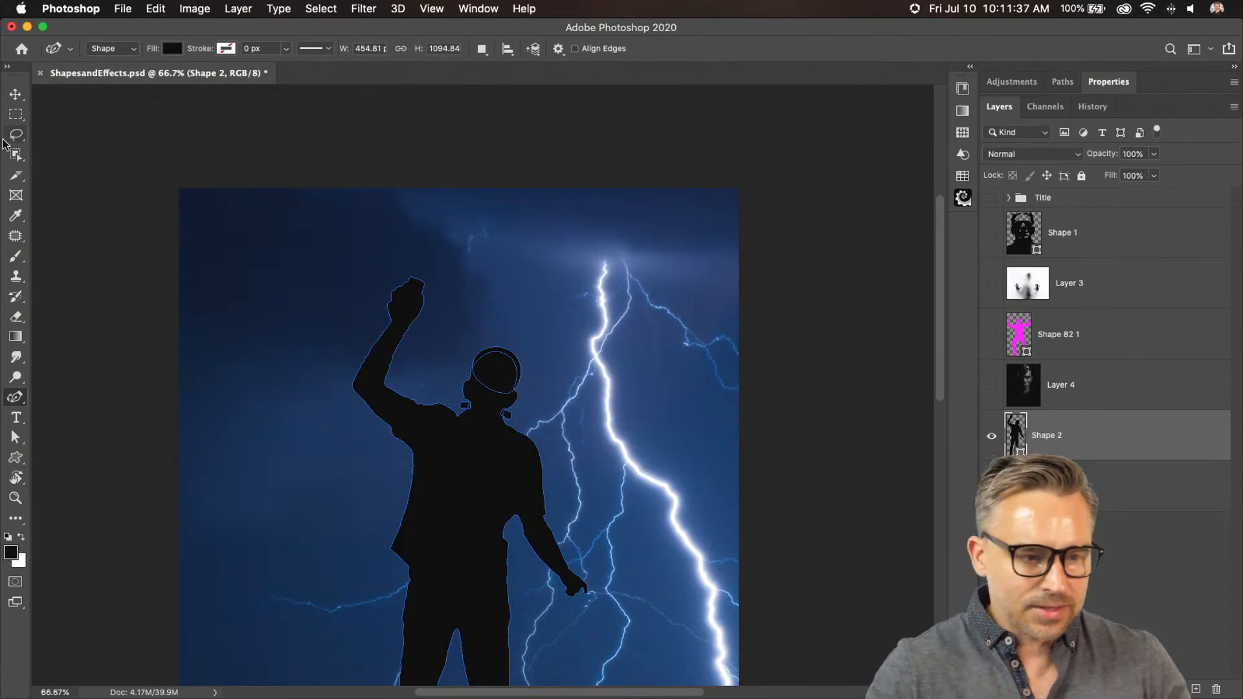
{"action": "left_click", "coordinate": [7, 95]}
{"action": "left_click_drag", "start_coordinate": [466, 414], "coordinate": [535, 336]}
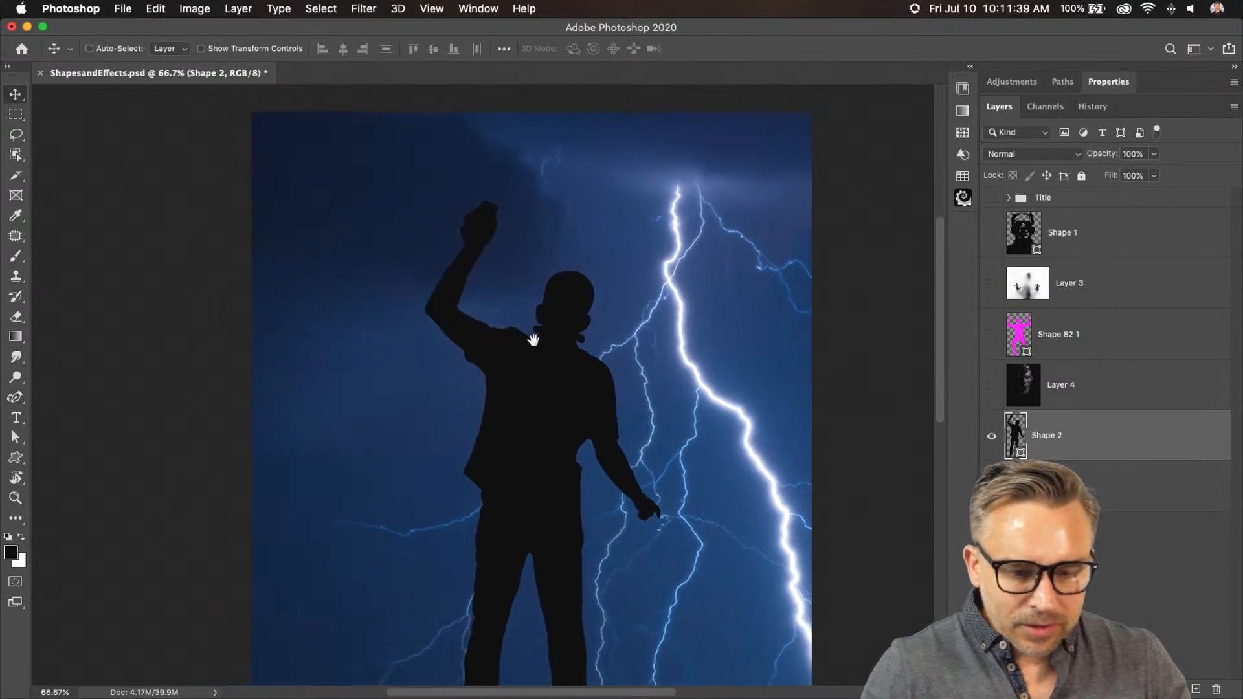
{"action": "double_click", "coordinate": [1014, 435]}
{"action": "left_click_drag", "start_coordinate": [848, 518], "coordinate": [779, 425]}
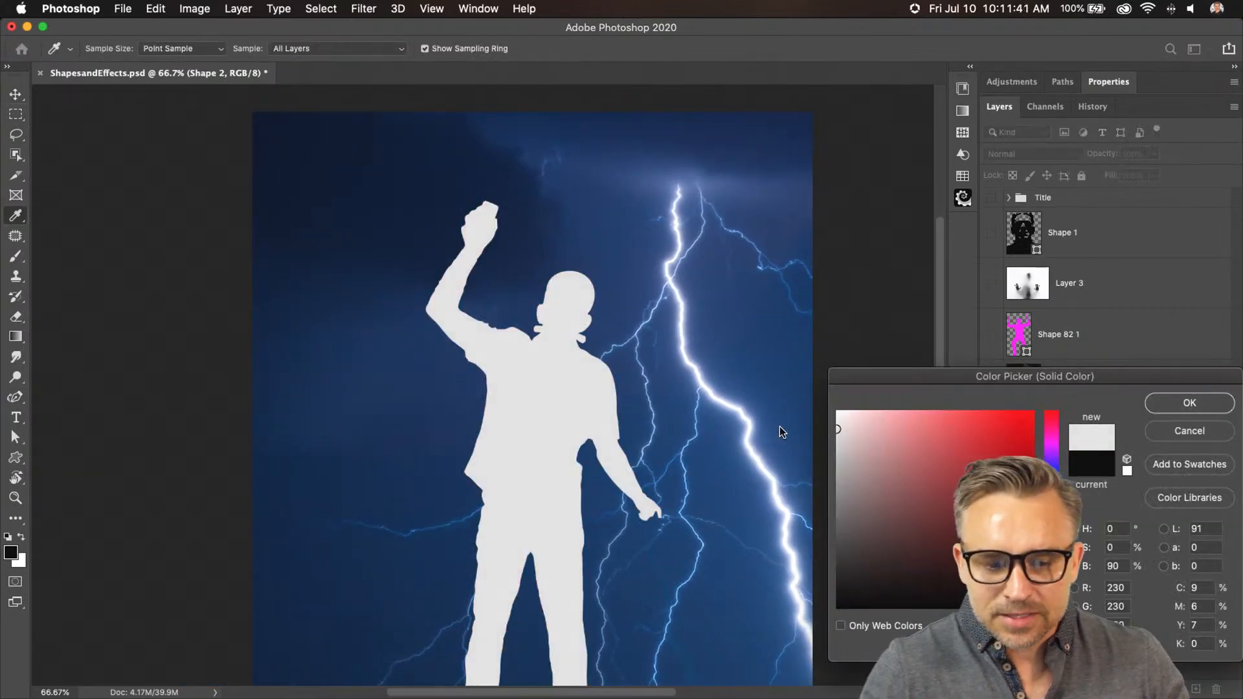
{"action": "key", "text": "Return"}
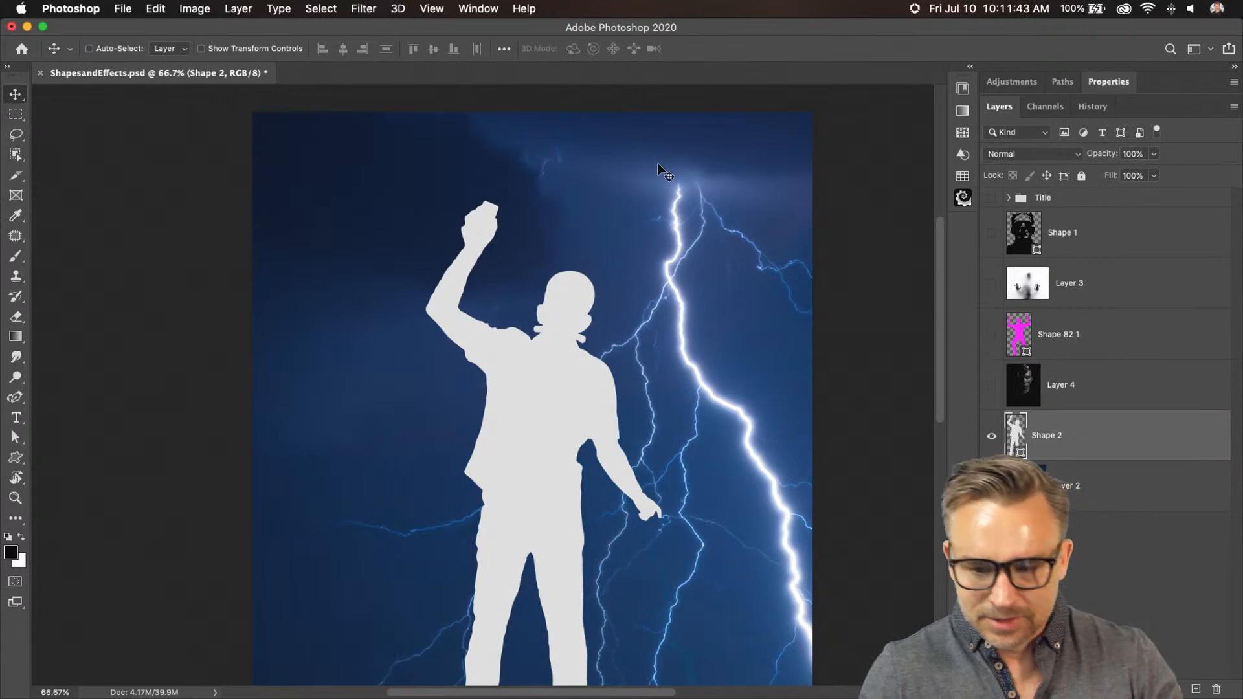
{"action": "double_click", "coordinate": [1013, 435]}
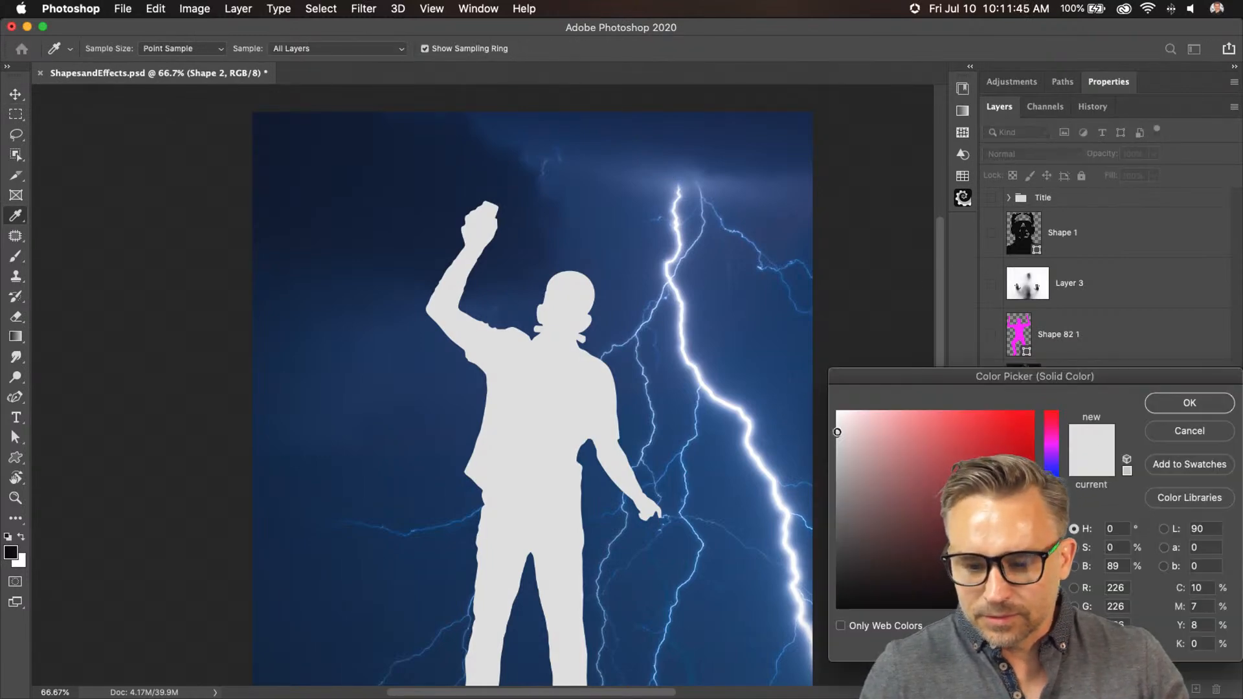
{"action": "left_click_drag", "start_coordinate": [837, 432], "coordinate": [837, 410]}
{"action": "key", "text": "Return"}
Reveal the white silhouette's anchor points with the Direct Selection Tool and select groups of points around the head, torso edge and raised hand
{"action": "key", "text": "super+1"}
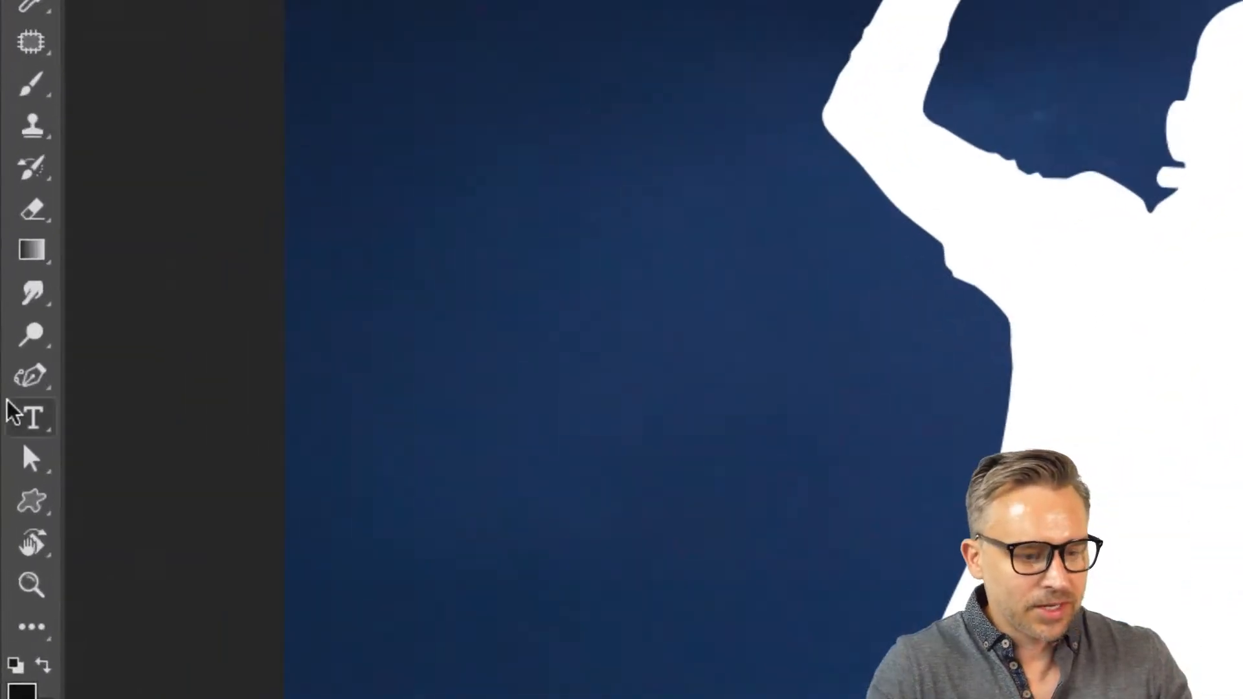
{"action": "left_click_drag", "start_coordinate": [27, 459], "coordinate": [222, 492]}
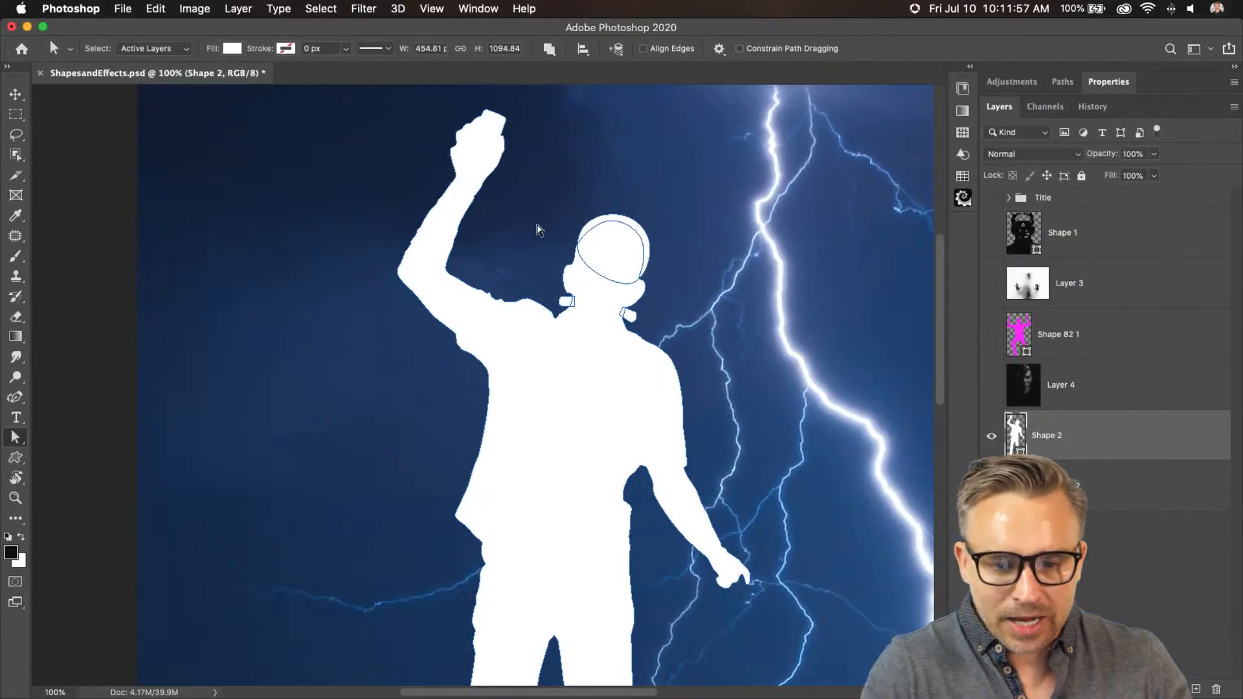
{"action": "left_click", "coordinate": [613, 215]}
{"action": "left_click_drag", "start_coordinate": [563, 201], "coordinate": [671, 257]}
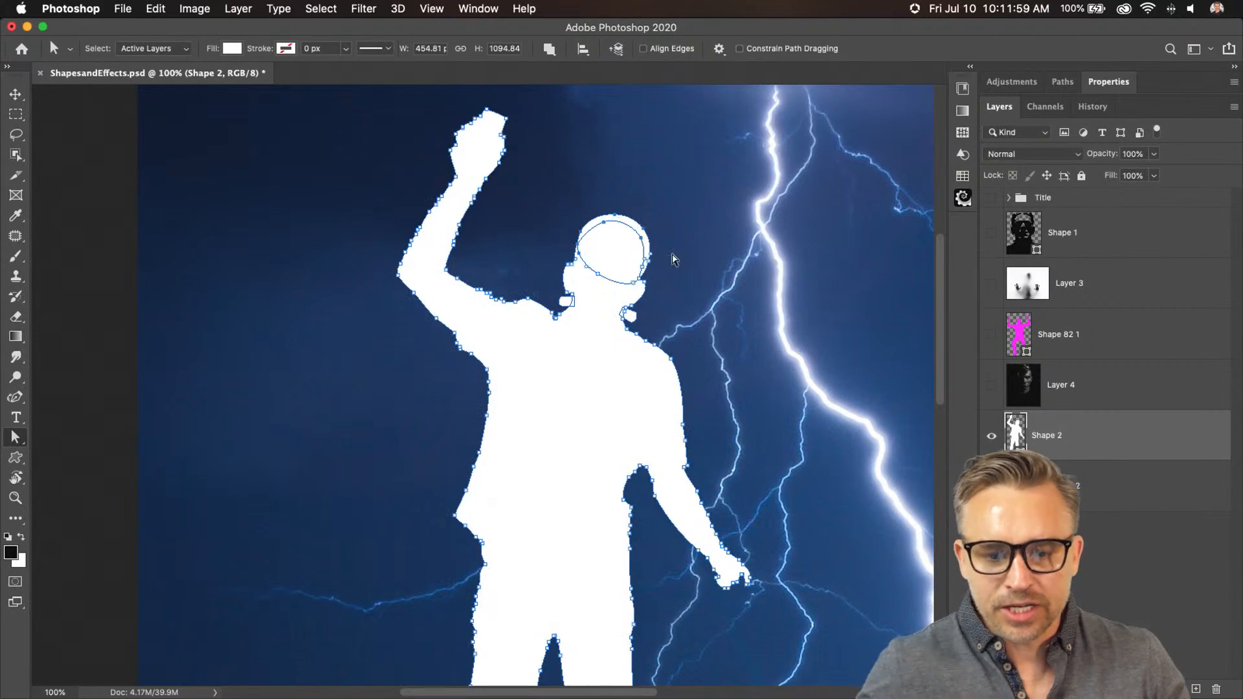
{"action": "scroll", "coordinate": [672, 257], "scroll_direction": "left", "scroll_amount": 1}
{"action": "left_click", "coordinate": [453, 414]}
{"action": "left_click_drag", "start_coordinate": [444, 421], "coordinate": [523, 543]}
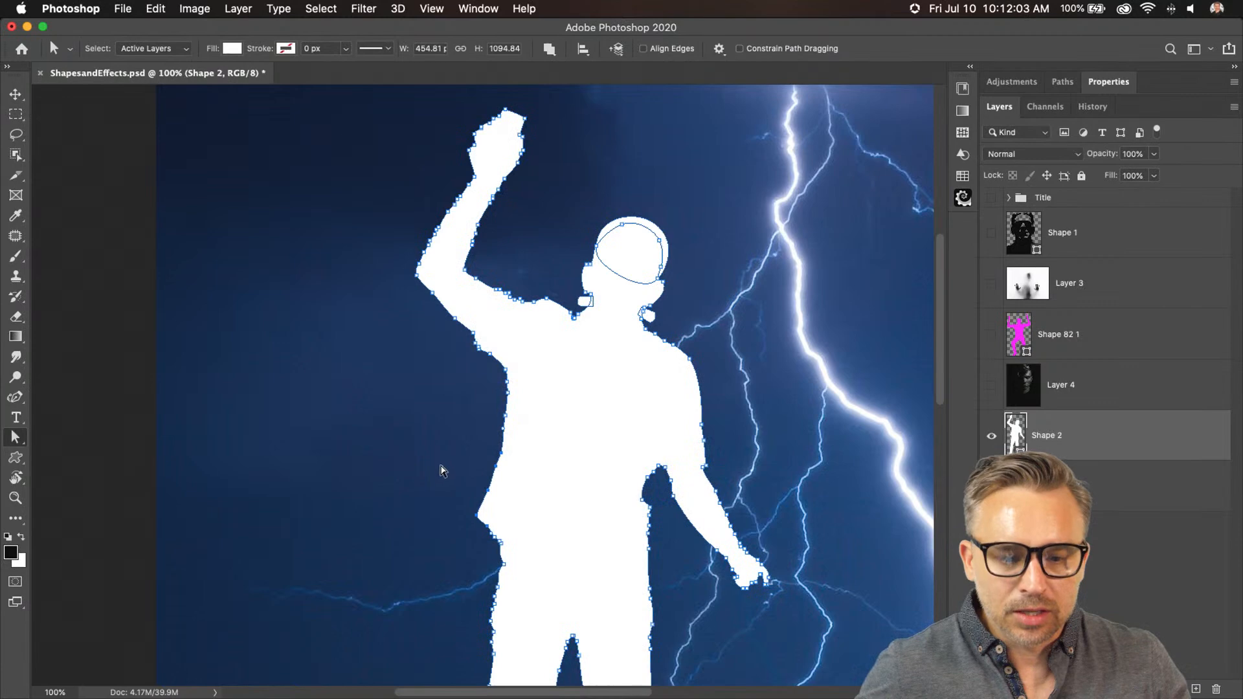
{"action": "left_click_drag", "start_coordinate": [422, 103], "coordinate": [563, 262]}
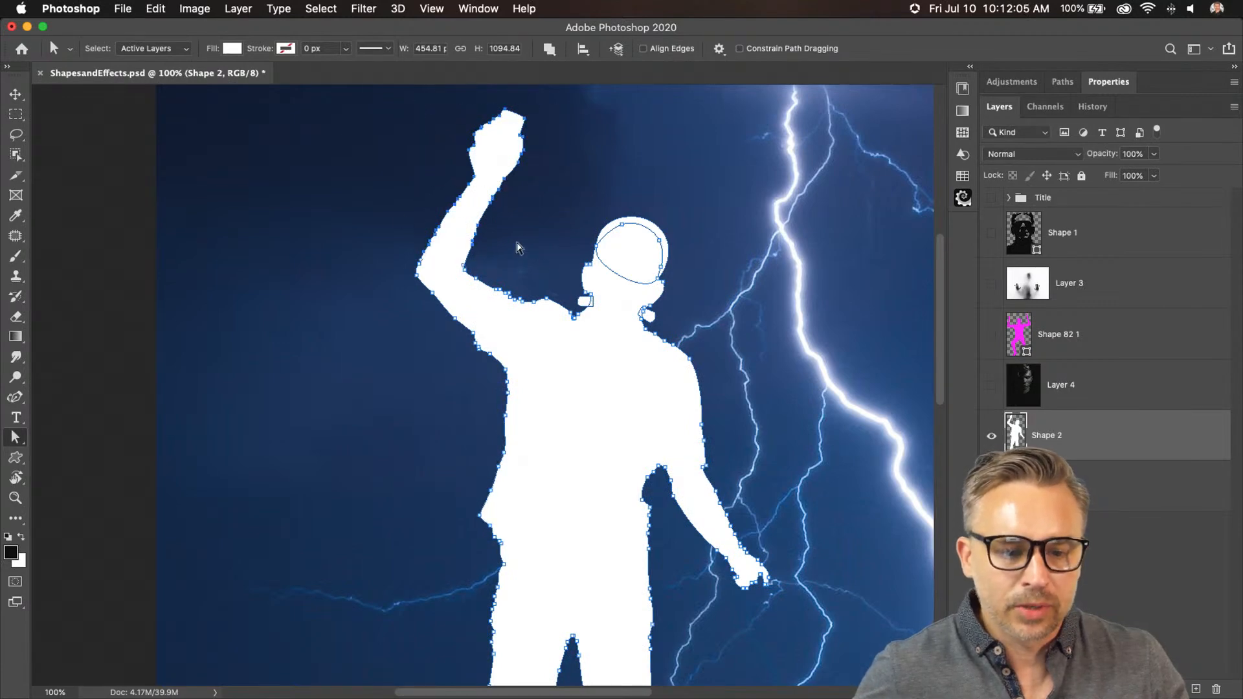
Delete the two corner anchor points at the tip of the silhouette's raised fist
{"action": "left_click_drag", "start_coordinate": [373, 105], "coordinate": [588, 200]}
{"action": "left_click_drag", "start_coordinate": [421, 168], "coordinate": [412, 265]}
{"action": "left_click", "coordinate": [513, 206]}
{"action": "left_click", "coordinate": [521, 226]}
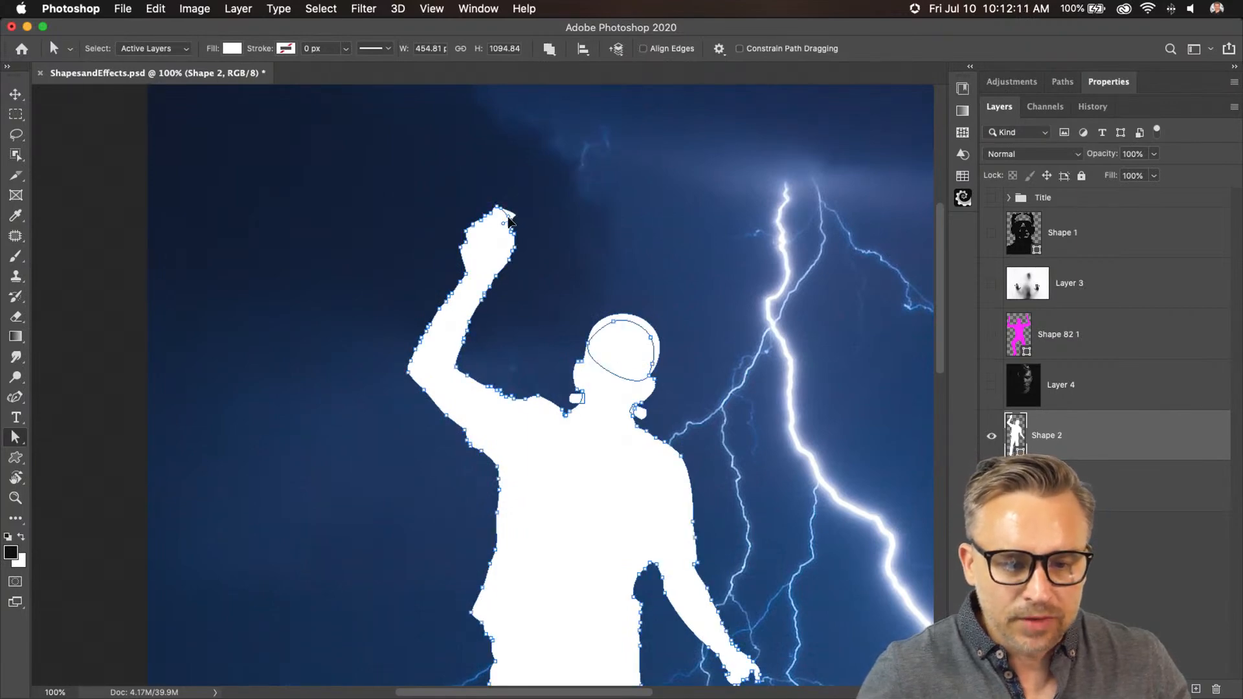
{"action": "key", "text": "BackSpace"}
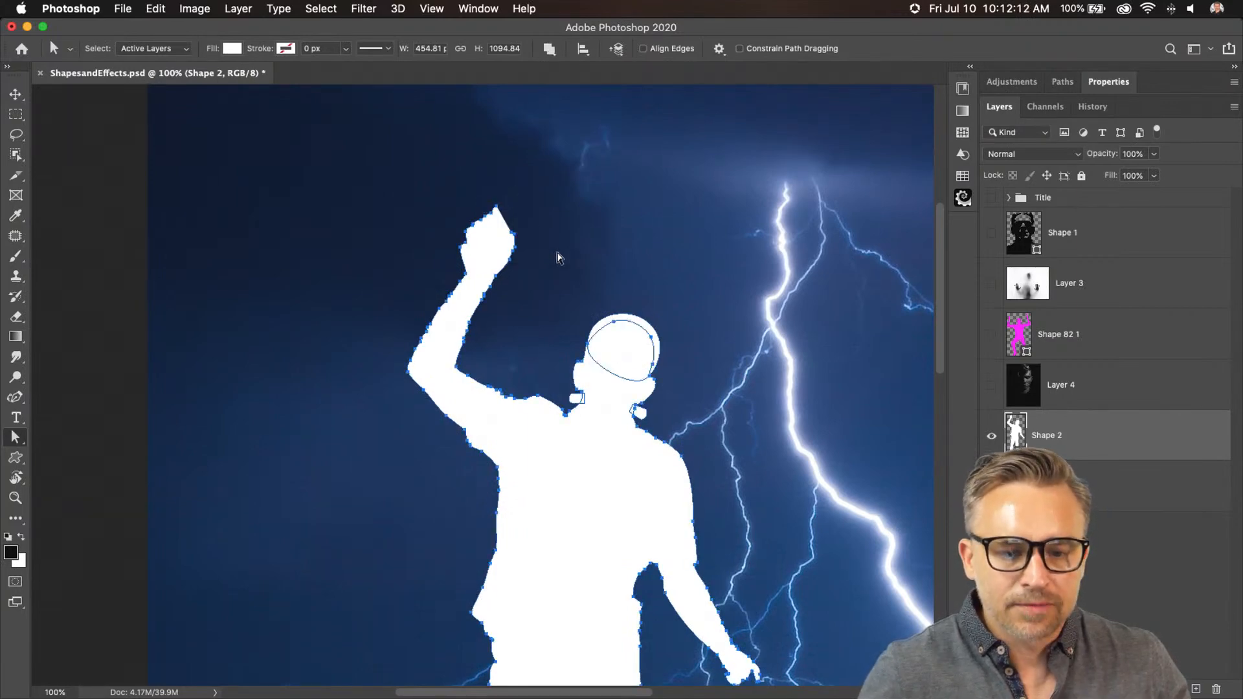
{"action": "left_click", "coordinate": [496, 209]}
{"action": "key", "text": "BackSpace"}
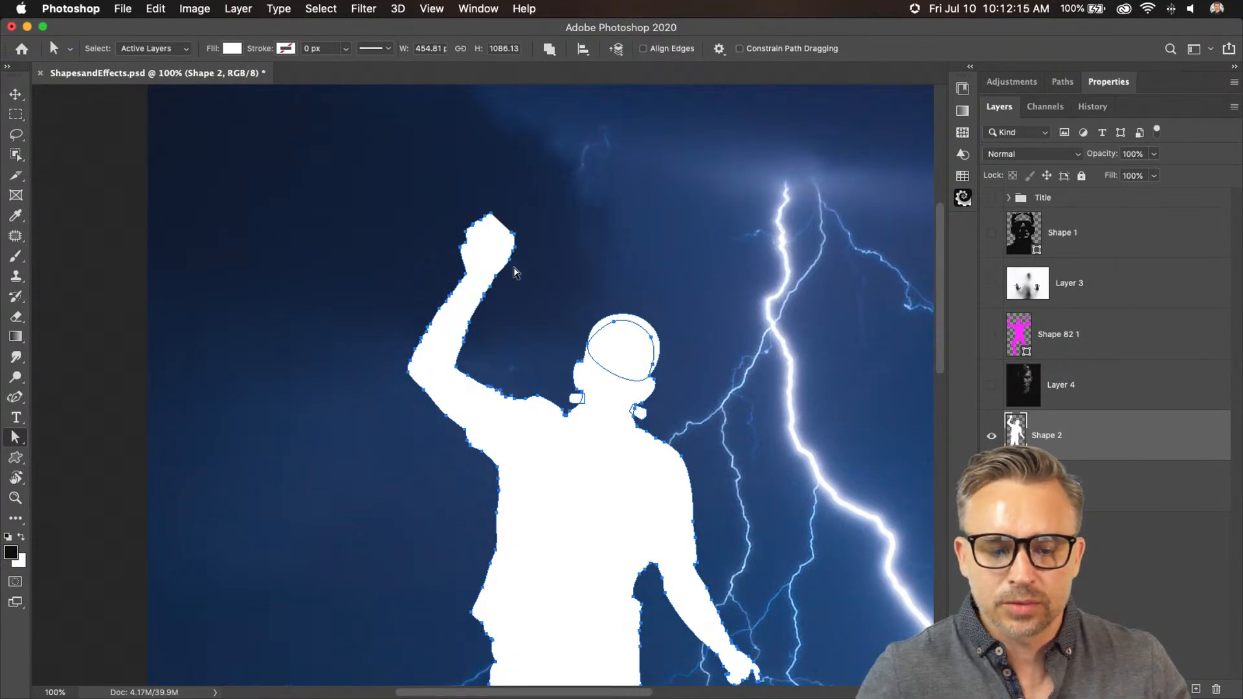
Select the raised forearm and fist's anchor points and rotate them counterclockwise with Free Transform so the forearm stands upright above the elbow
{"action": "left_click_drag", "start_coordinate": [298, 185], "coordinate": [530, 366]}
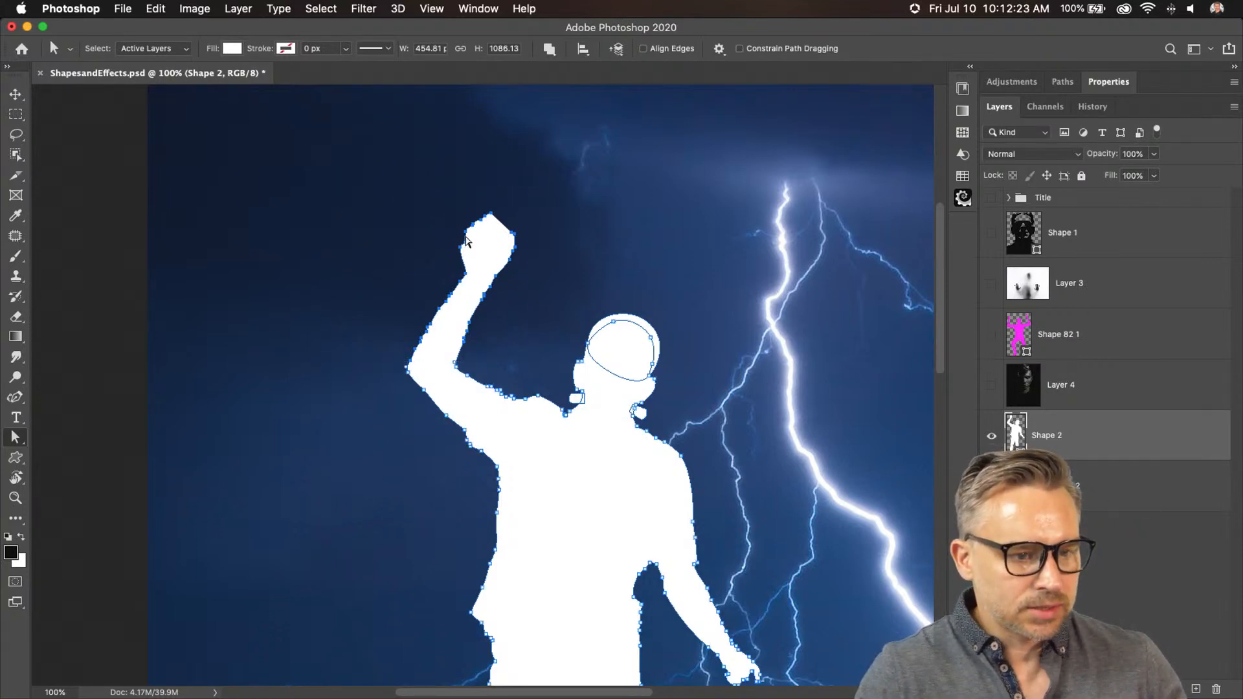
{"action": "key", "text": "super+t"}
{"action": "left_click_drag", "start_coordinate": [400, 194], "coordinate": [376, 231]}
{"action": "left_click_drag", "start_coordinate": [463, 292], "coordinate": [417, 283]}
{"action": "key", "text": "Return"}
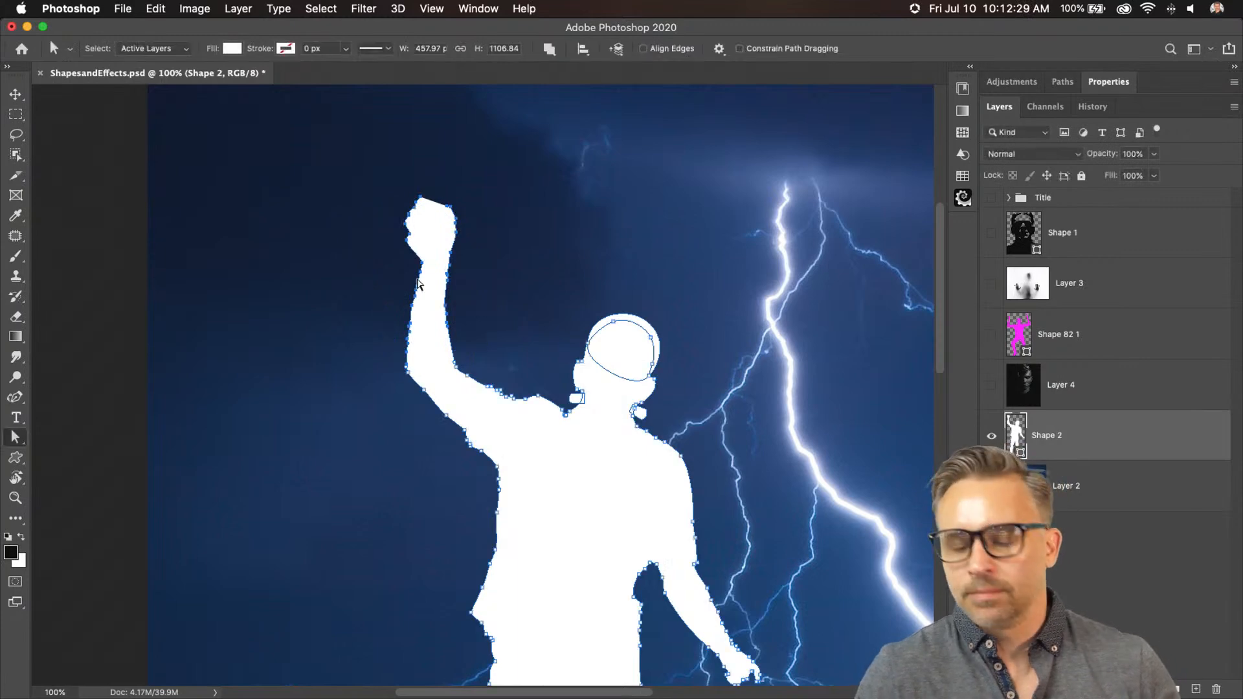
Try to separate the raised arm by removing its anchor points from Shape 2 and pasting them onto a new blank layer
{"action": "left_click_drag", "start_coordinate": [427, 344], "coordinate": [447, 271]}
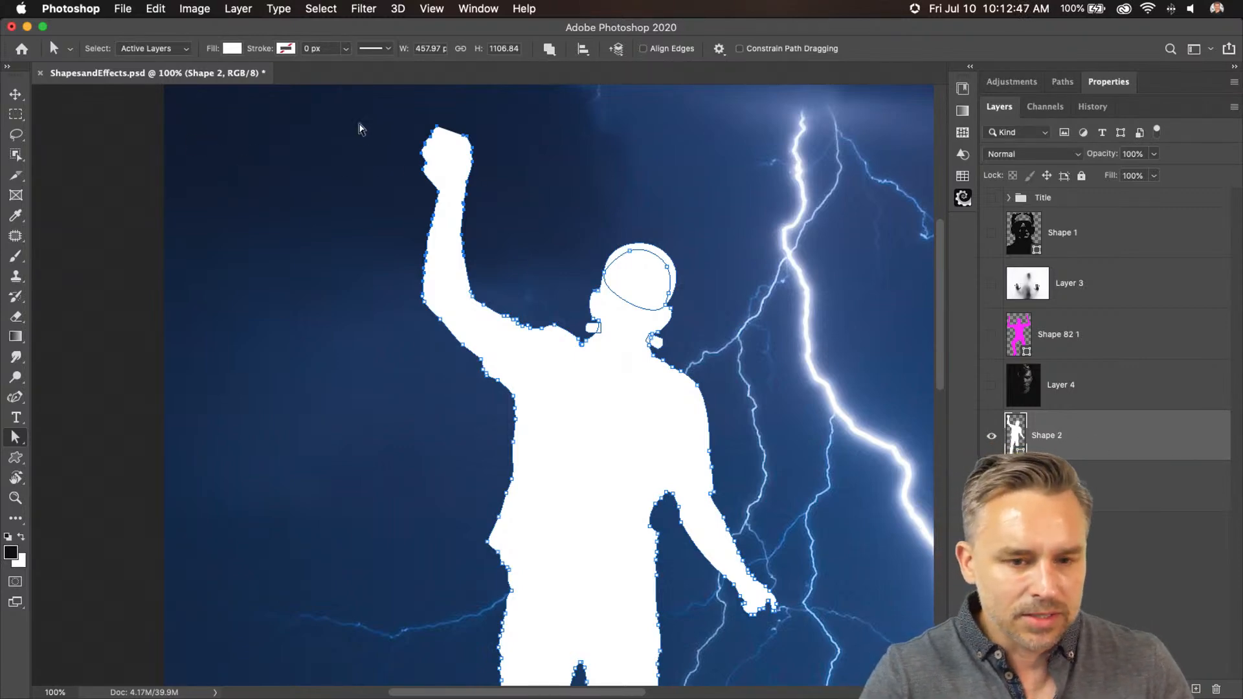
{"action": "left_click_drag", "start_coordinate": [361, 110], "coordinate": [545, 402]}
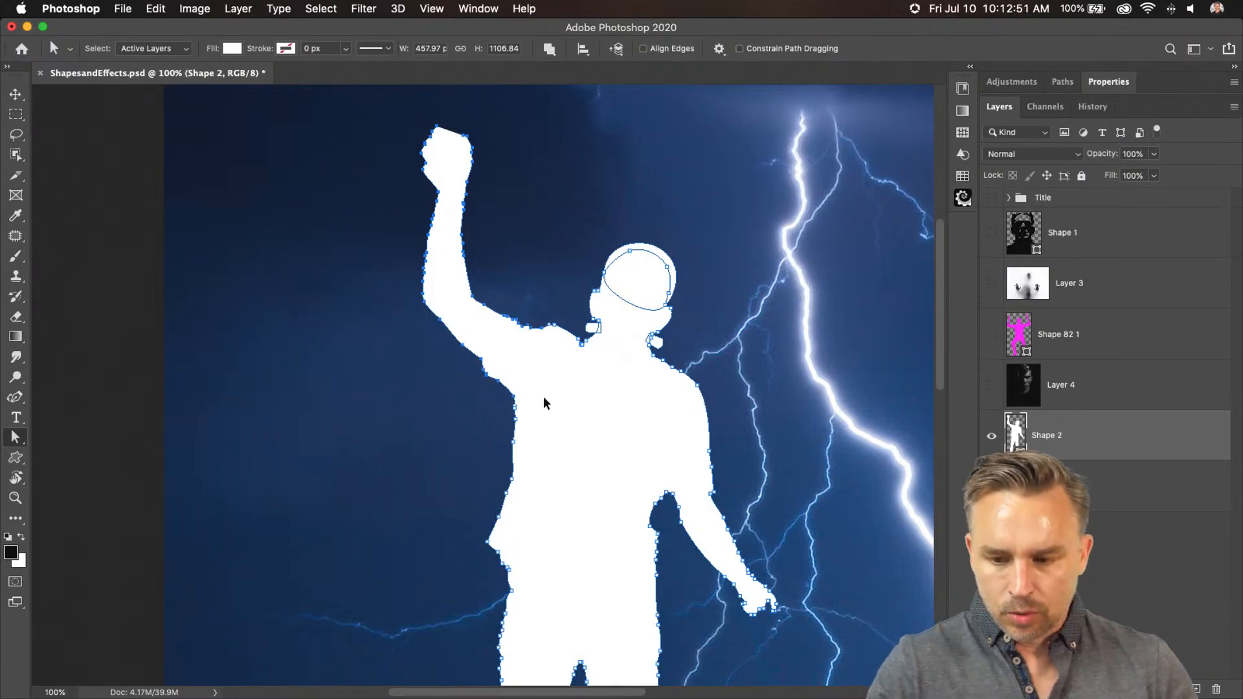
{"action": "key", "text": "BackSpace"}
{"action": "left_click", "coordinate": [1196, 690]}
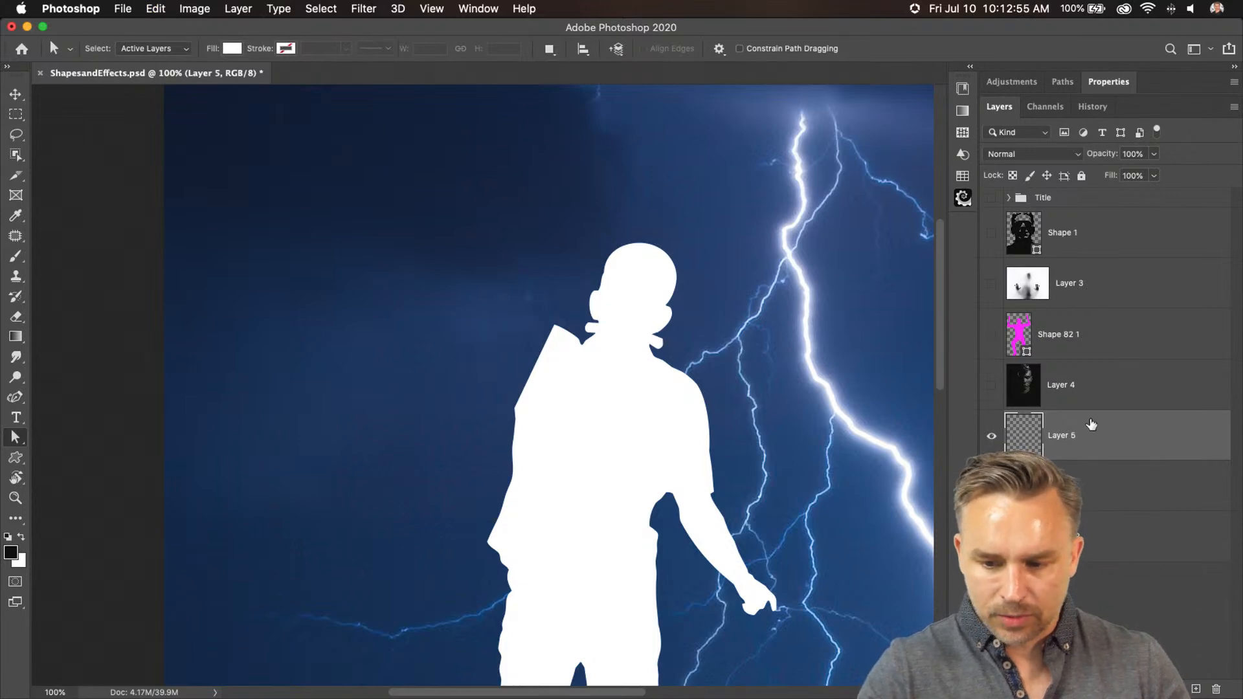
{"action": "key", "text": "super+v"}
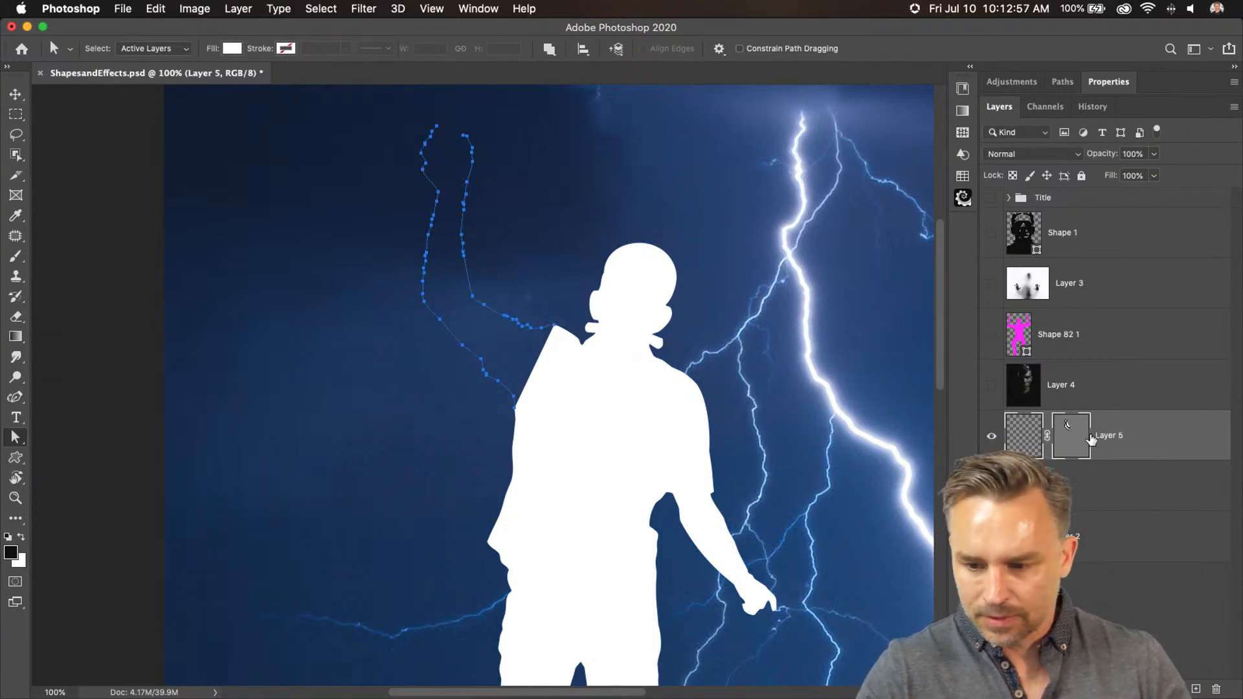
{"action": "key", "text": "super+z"}
{"action": "key", "text": "super+z"}
{"action": "key", "text": "super+v"}
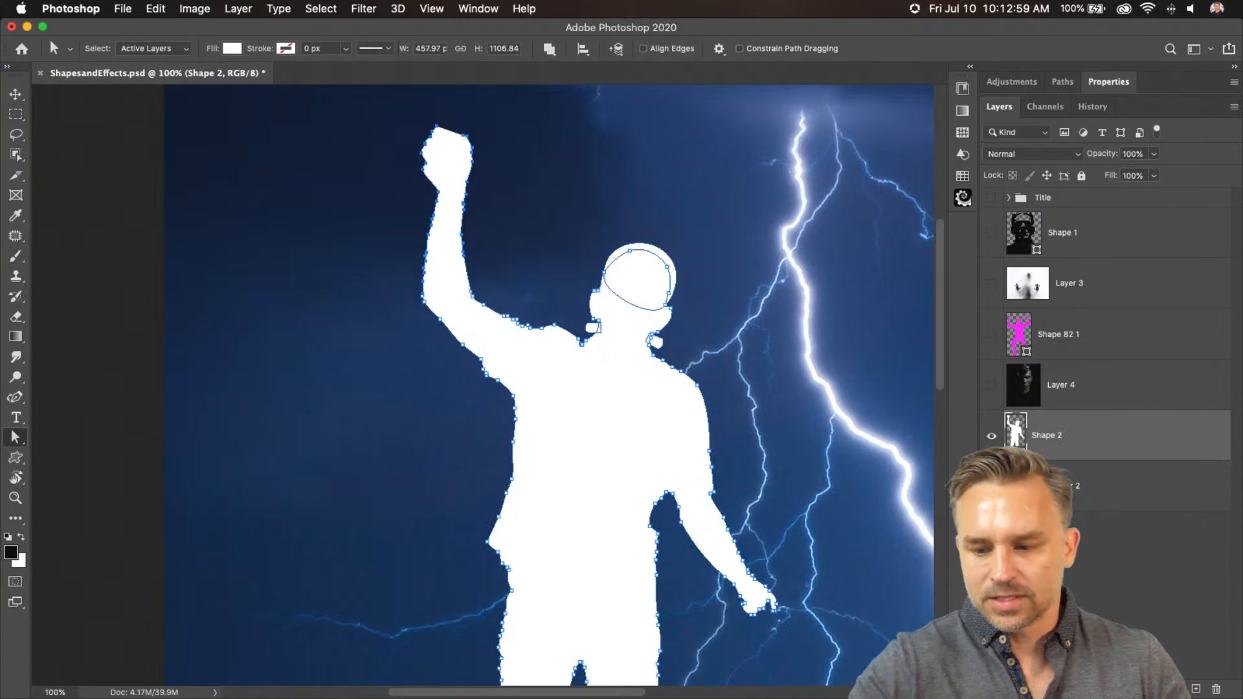
Duplicate the Shape 2 silhouette layer and rename the copy arm
{"action": "scroll", "coordinate": [333, 333], "scroll_direction": "down", "scroll_amount": 7}
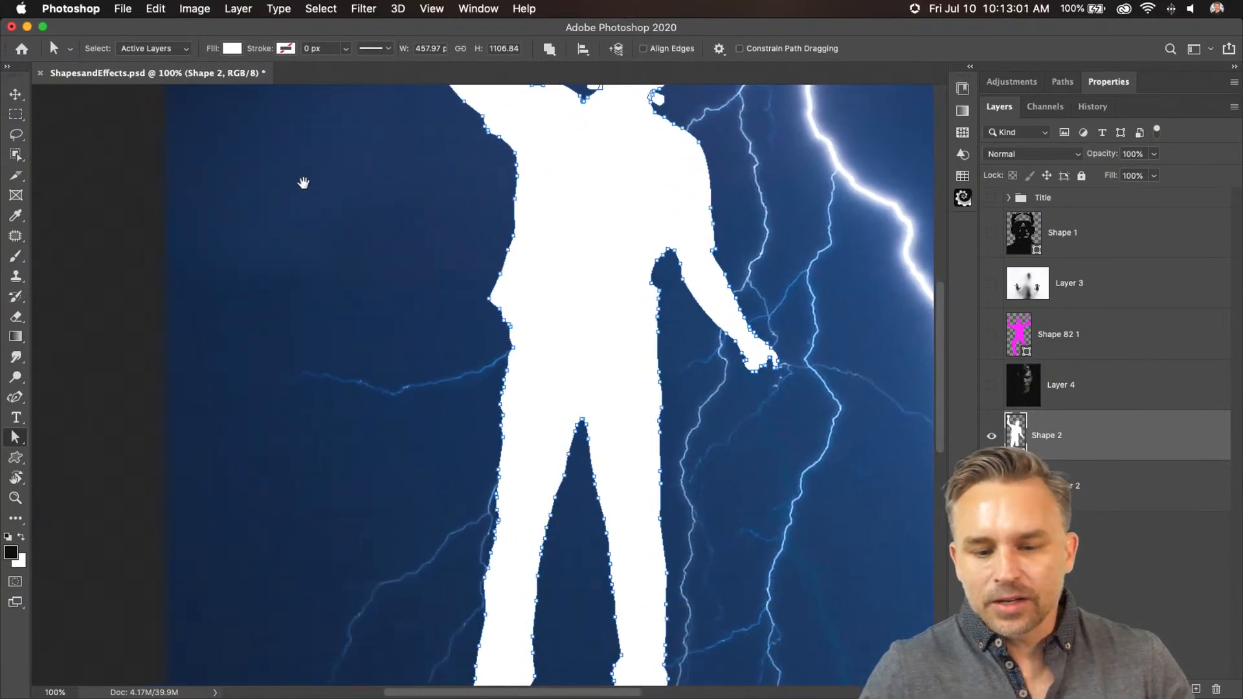
{"action": "left_click_drag", "start_coordinate": [363, 263], "coordinate": [367, 466]}
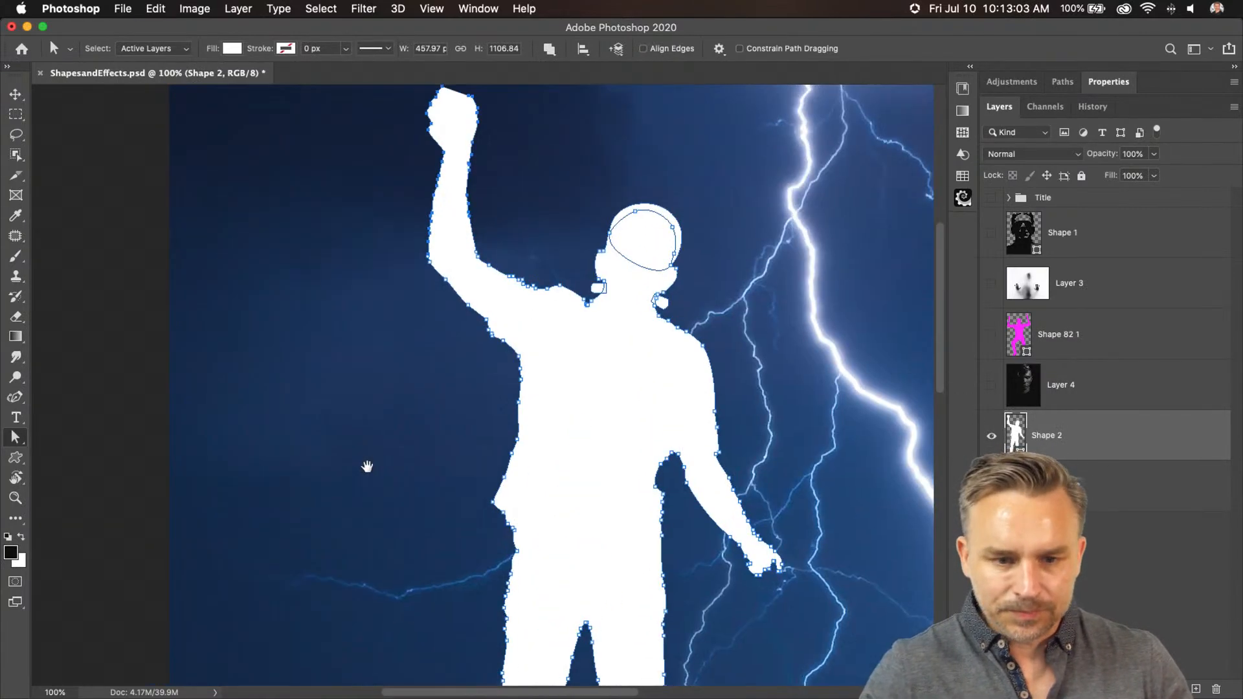
{"action": "key", "text": "Return"}
{"action": "left_click_drag", "start_coordinate": [1103, 448], "coordinate": [1195, 689]}
{"action": "double_click", "coordinate": [1049, 435]}
{"action": "type", "text": "arm"}
{"action": "key", "text": "Return"}
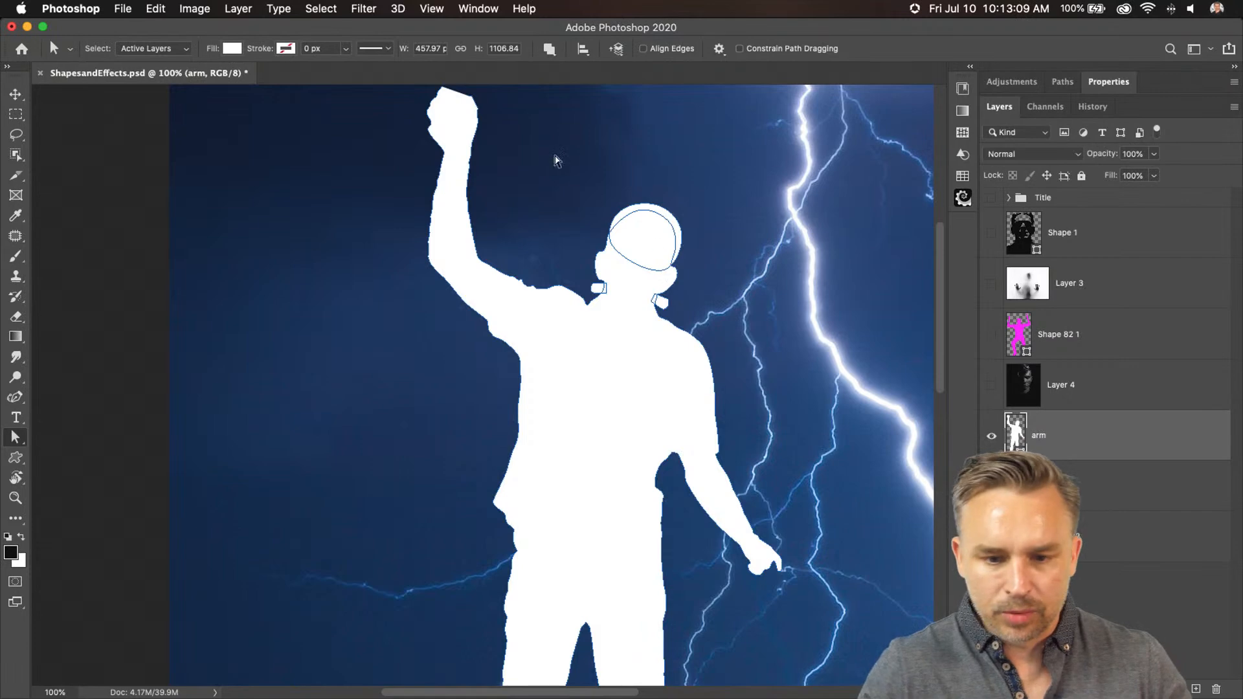
Delete the anchor points of the head, torso, legs and lowered arm from the arm layer
{"action": "left_click_drag", "start_coordinate": [538, 165], "coordinate": [725, 414]}
{"action": "key", "text": "Delete"}
{"action": "left_click_drag", "start_coordinate": [366, 499], "coordinate": [420, 97]}
{"action": "left_click_drag", "start_coordinate": [349, 208], "coordinate": [932, 608]}
{"action": "key", "text": "Delete"}
{"action": "left_click_drag", "start_coordinate": [396, 289], "coordinate": [571, 630]}
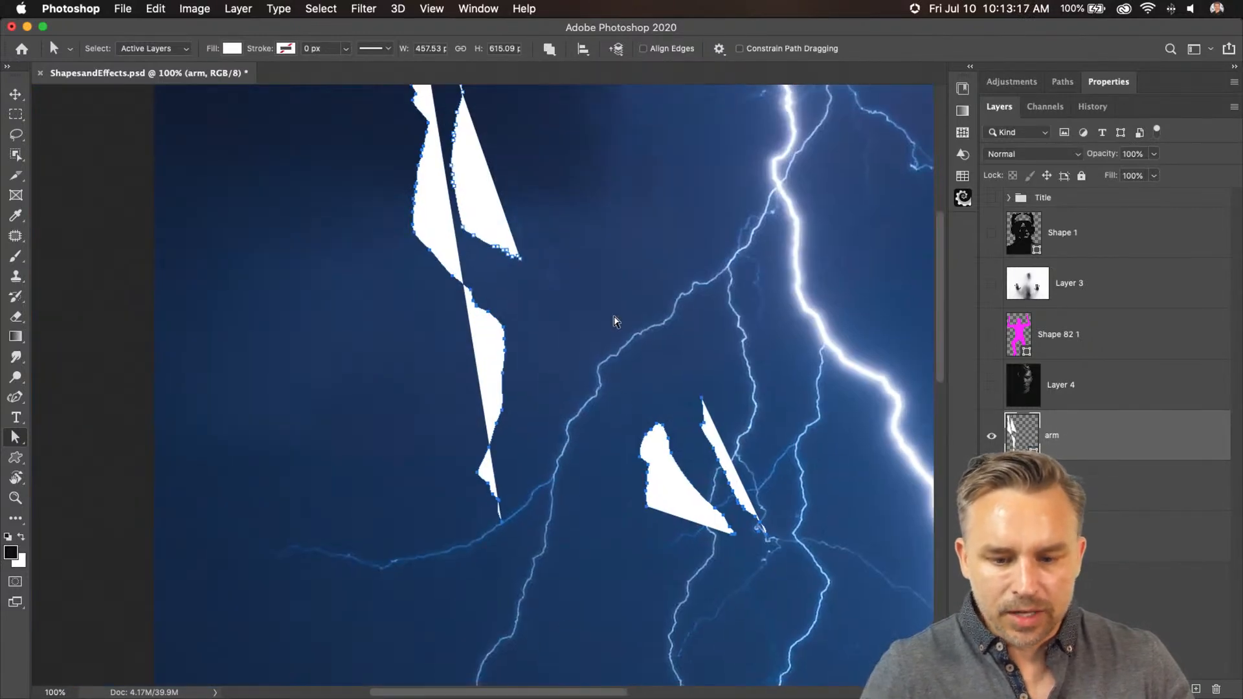
{"action": "left_click_drag", "start_coordinate": [598, 385], "coordinate": [787, 570]}
{"action": "key", "text": "Delete"}
{"action": "left_click_drag", "start_coordinate": [364, 411], "coordinate": [631, 649]}
{"action": "key", "text": "Delete"}
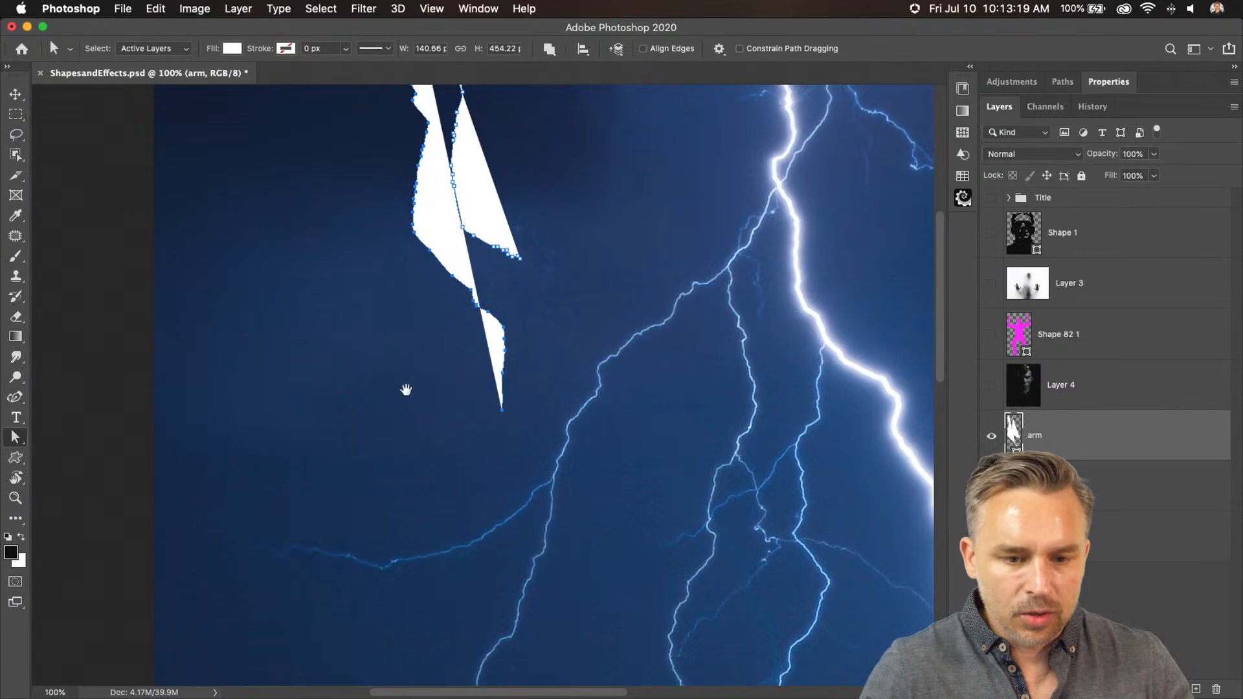
Delete the leftover torso anchor points below the shoulder so the arm layer keeps only the raised arm's outline
{"action": "left_click_drag", "start_coordinate": [412, 397], "coordinate": [431, 581]}
{"action": "left_click_drag", "start_coordinate": [470, 541], "coordinate": [520, 609]}
{"action": "key", "text": "Delete"}
{"action": "left_click_drag", "start_coordinate": [497, 521], "coordinate": [550, 540]}
{"action": "key", "text": "Delete"}
Try to join the open ends at the top of the fist with the Curvature Pen Tool
{"action": "left_click_drag", "start_coordinate": [351, 206], "coordinate": [402, 239]}
{"action": "key", "text": "super+plus"}
{"action": "key", "text": "super+plus"}
{"action": "left_click_drag", "start_coordinate": [349, 287], "coordinate": [263, 385]}
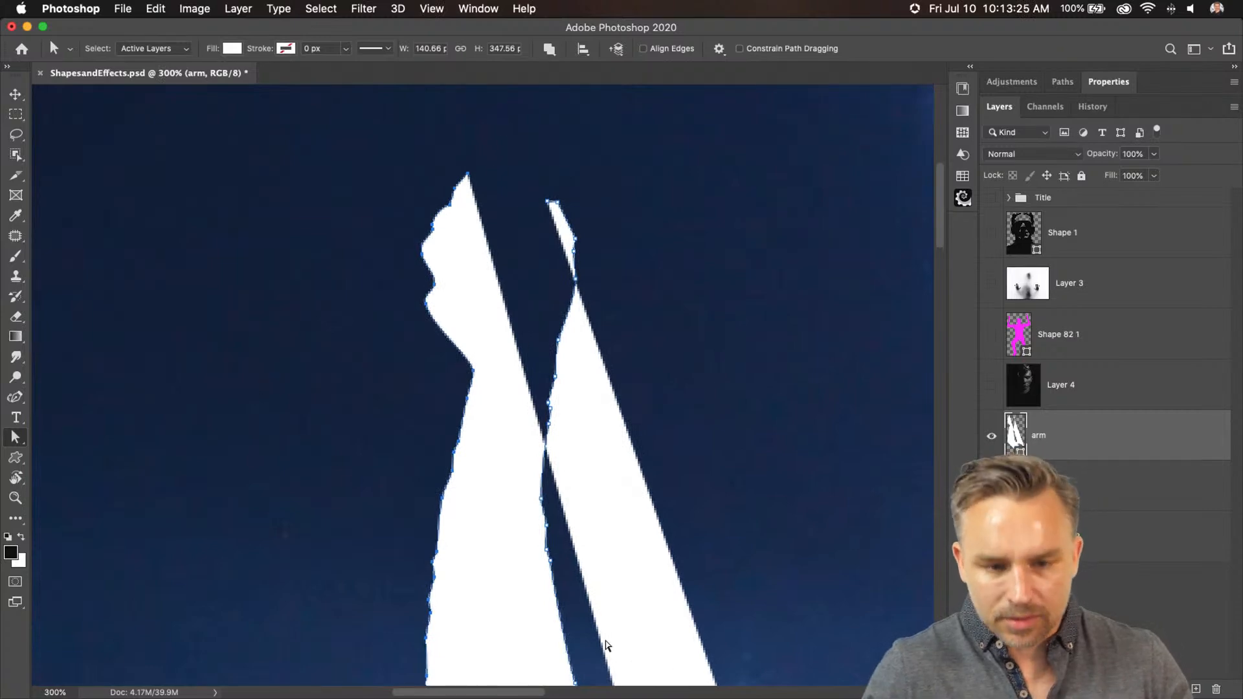
{"action": "key", "text": "p"}
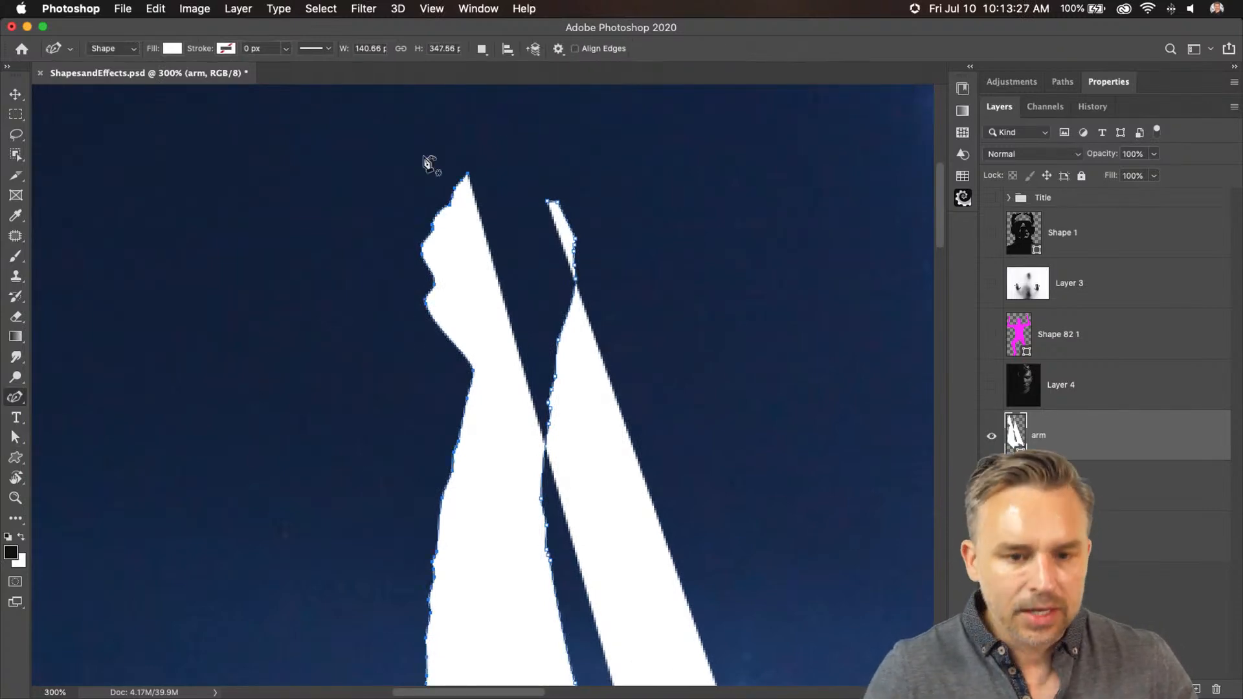
{"action": "left_click", "coordinate": [468, 174]}
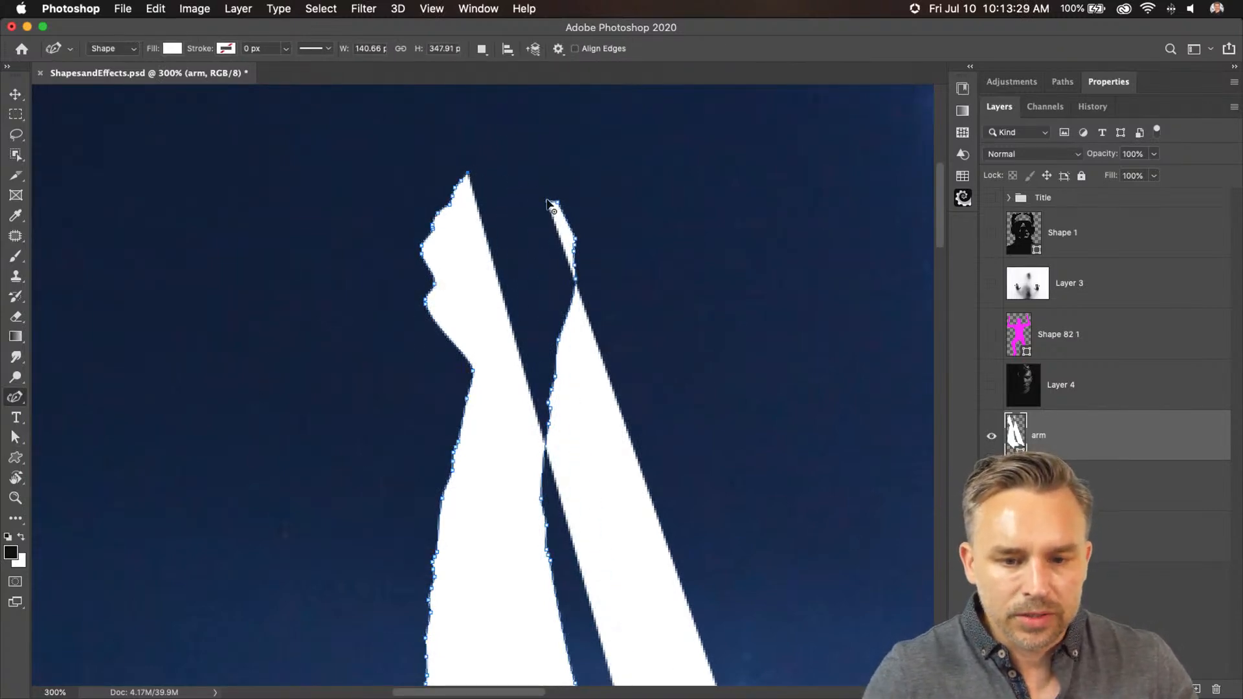
{"action": "key", "text": "super+z"}
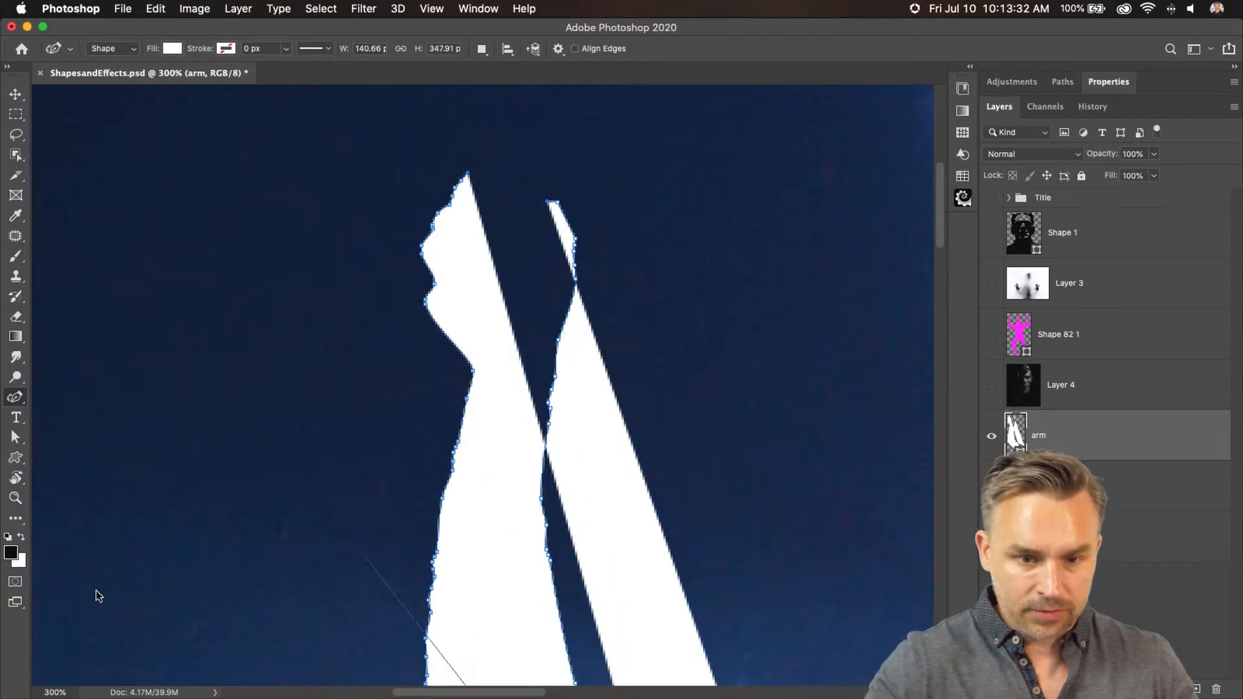
Close the arm's open outline with the Pen Tool by joining its endpoints at the shoulder and at the top of the fist
{"action": "left_click", "coordinate": [15, 399]}
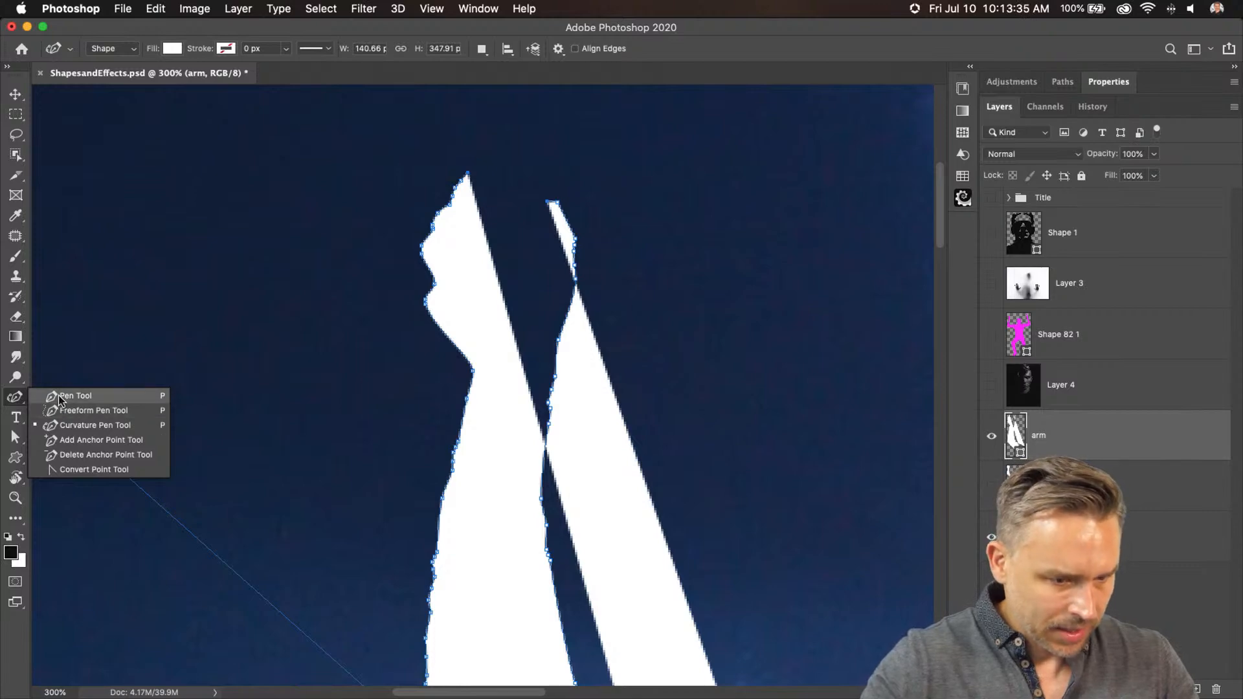
{"action": "left_click", "coordinate": [59, 395]}
{"action": "left_click_drag", "start_coordinate": [570, 591], "coordinate": [537, 73]}
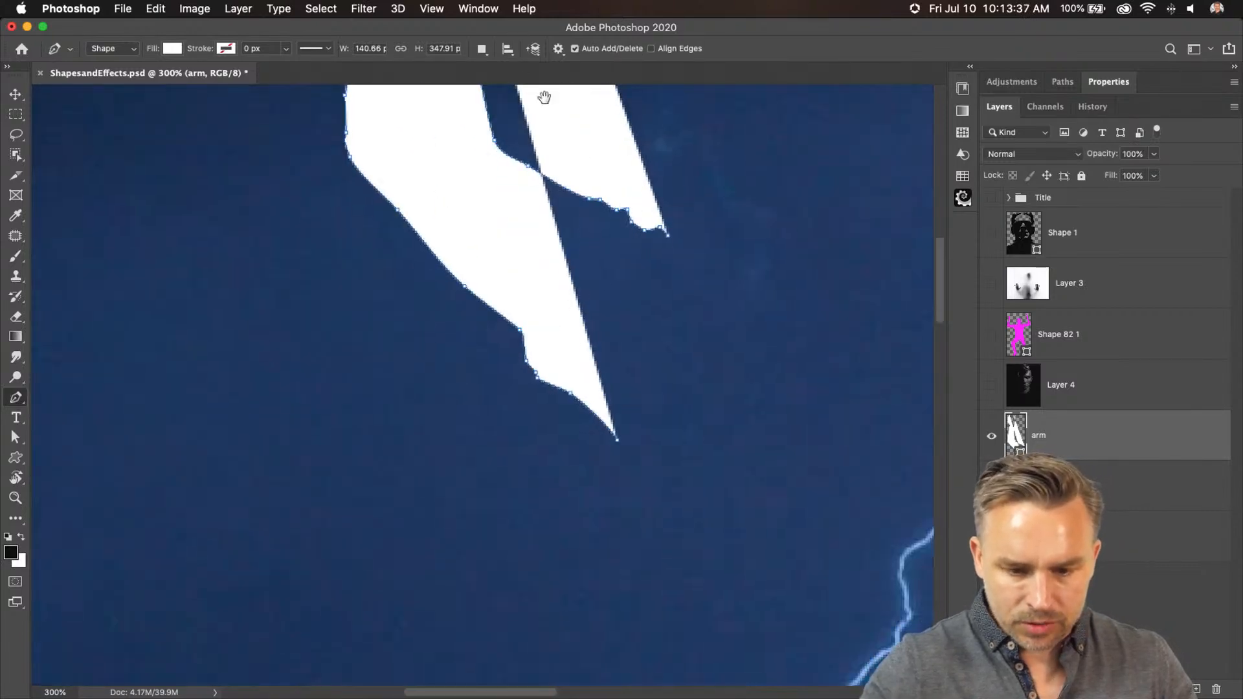
{"action": "scroll", "coordinate": [629, 413], "scroll_direction": "up", "scroll_amount": 3}
{"action": "scroll", "coordinate": [630, 412], "scroll_direction": "left", "scroll_amount": 2}
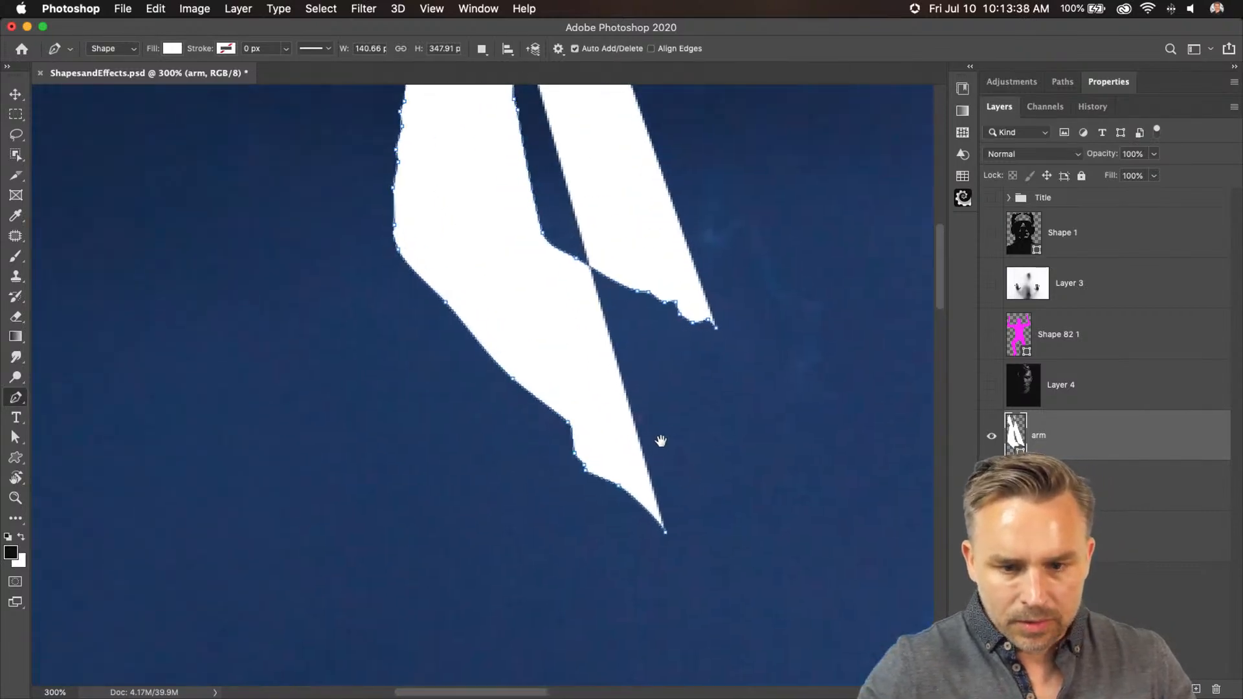
{"action": "left_click", "coordinate": [716, 333]}
{"action": "left_click_drag", "start_coordinate": [582, 224], "coordinate": [624, 628]}
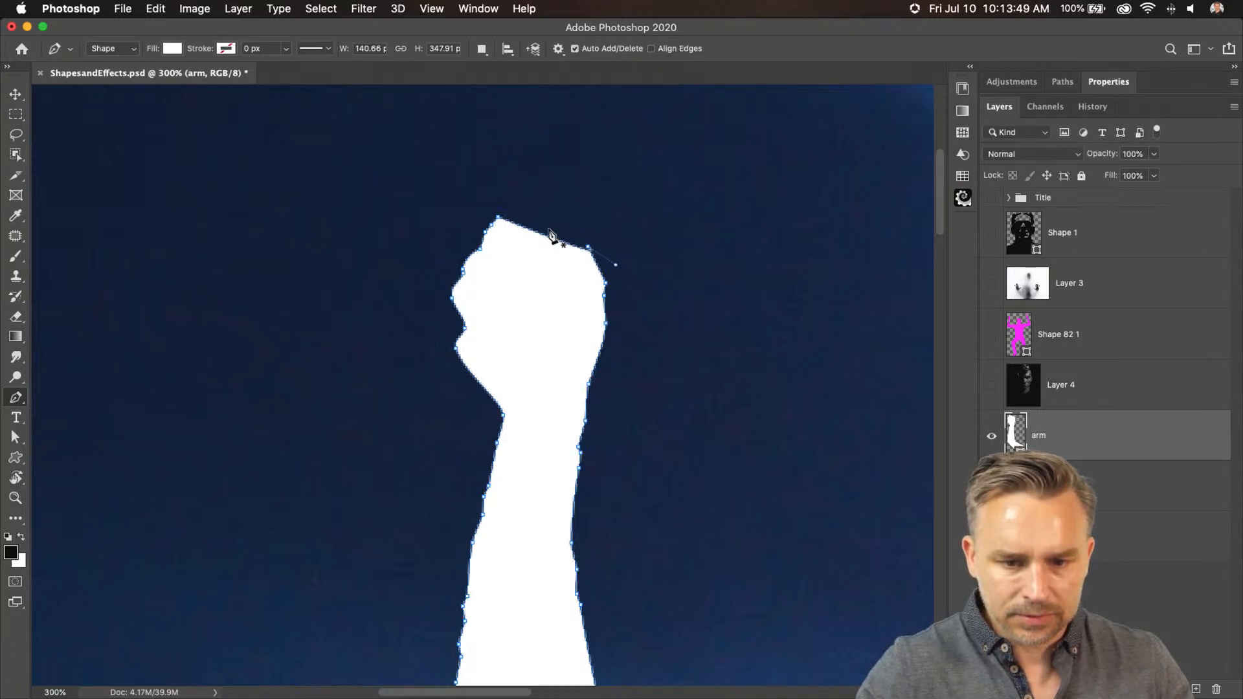
{"action": "left_click", "coordinate": [17, 98]}
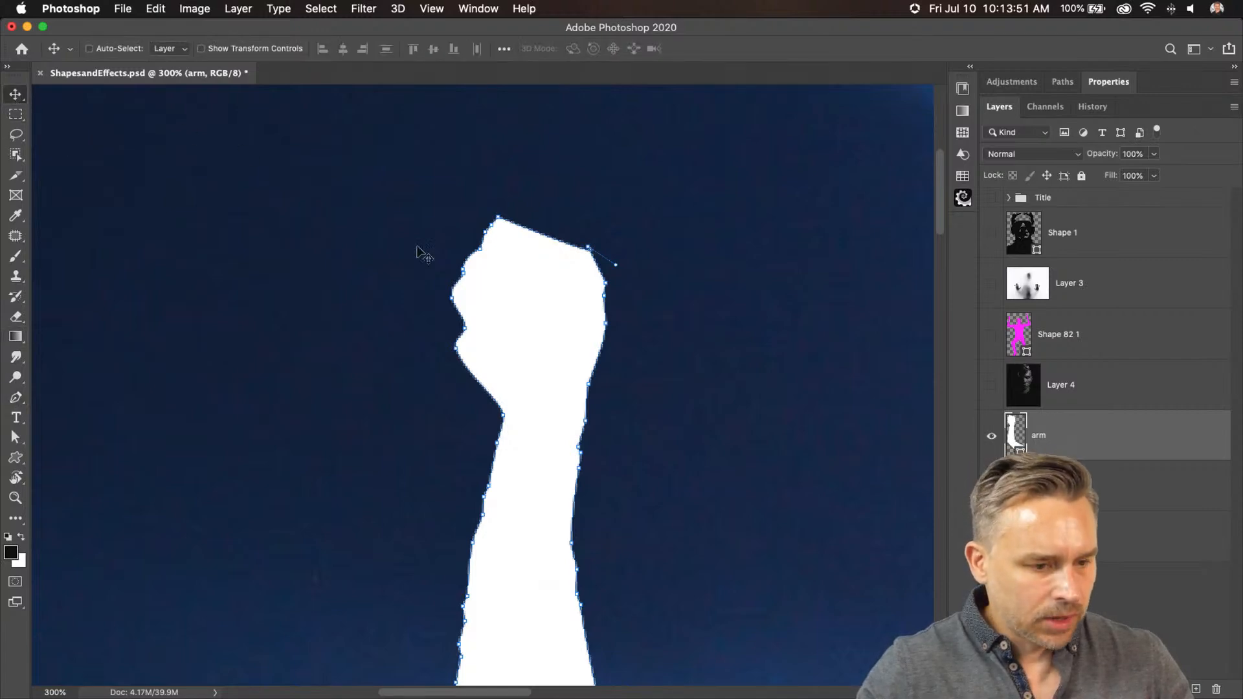
{"action": "left_click_drag", "start_coordinate": [616, 265], "coordinate": [582, 222]}
Place the waving figure with a hat from the People shapes on the canvas and enlarge it to roughly match the arm's scale
{"action": "key", "text": "super+minus"}
{"action": "key", "text": "super+minus"}
{"action": "key", "text": "super+minus"}
{"action": "key", "text": "super+minus"}
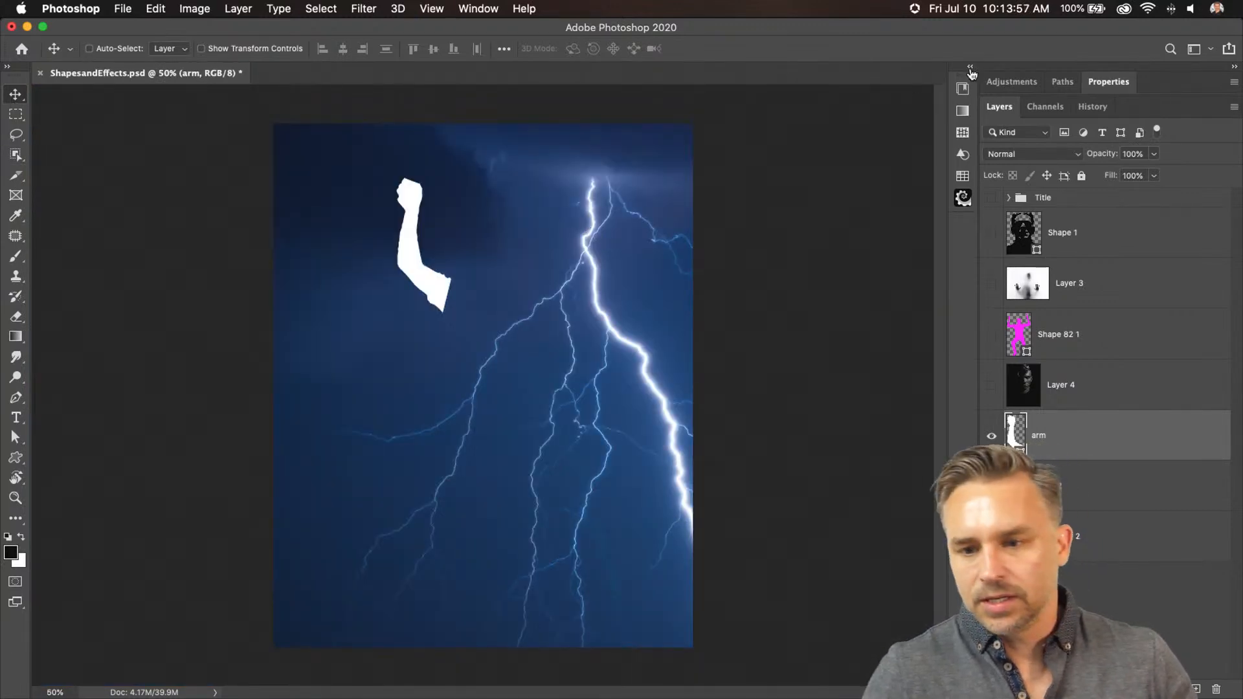
{"action": "left_click", "coordinate": [970, 66]}
{"action": "scroll", "coordinate": [736, 351], "scroll_direction": "down", "scroll_amount": 5}
{"action": "scroll", "coordinate": [736, 351], "scroll_direction": "down", "scroll_amount": 15}
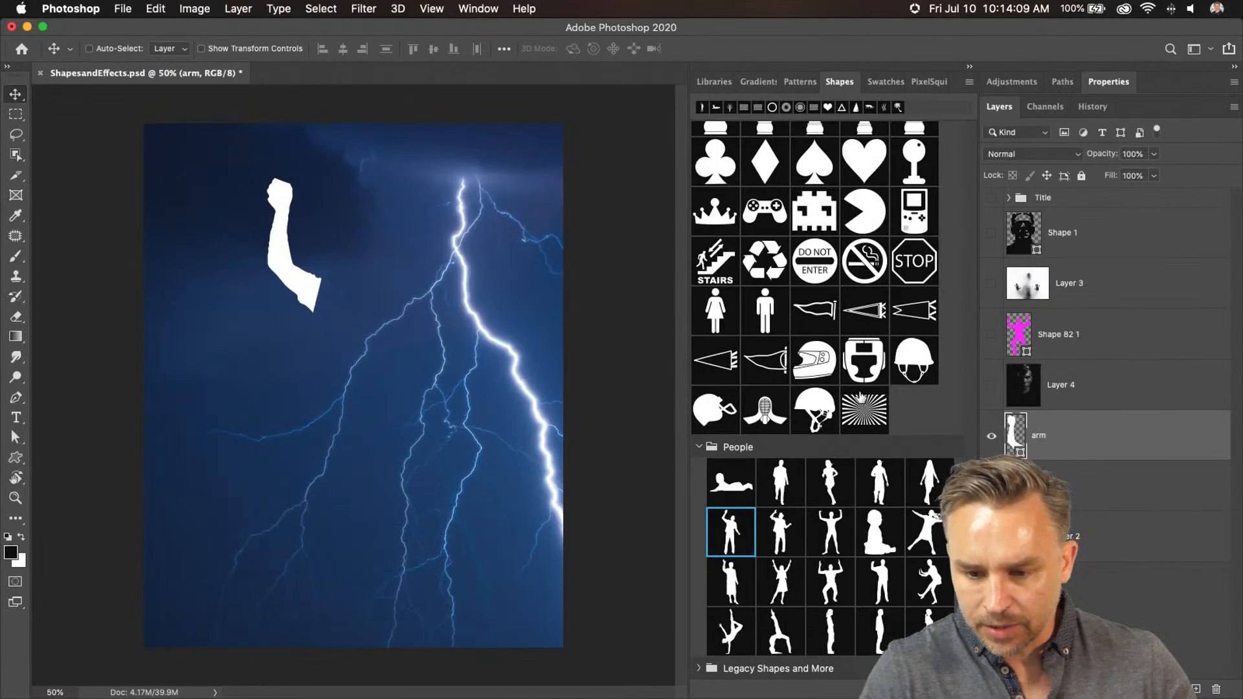
{"action": "left_click_drag", "start_coordinate": [767, 538], "coordinate": [376, 369]}
{"action": "left_click_drag", "start_coordinate": [346, 305], "coordinate": [78, 87]}
{"action": "left_click_drag", "start_coordinate": [258, 299], "coordinate": [322, 462]}
{"action": "key", "text": "Return"}
Change the hat figure's fill colour to white
{"action": "double_click", "coordinate": [1017, 536]}
{"action": "left_click_drag", "start_coordinate": [854, 451], "coordinate": [775, 356]}
{"action": "key", "text": "Return"}
{"action": "left_click", "coordinate": [966, 66]}
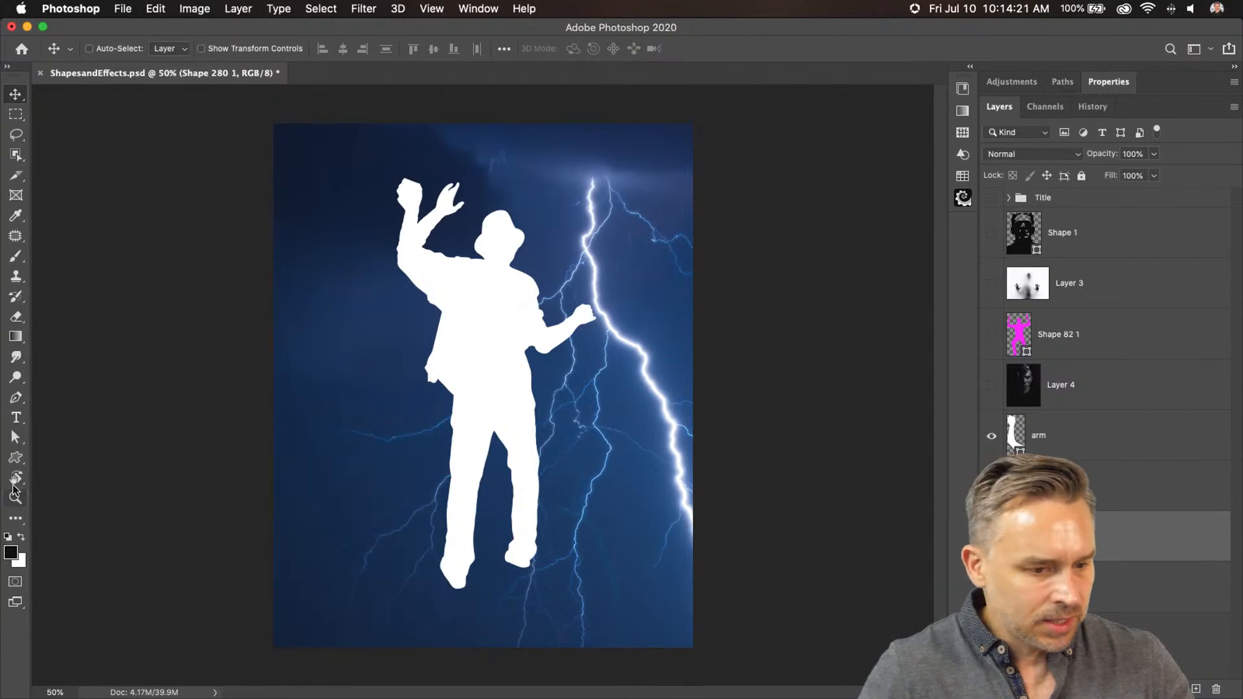
Delete the hat figure's upper body and one leg with the Direct Selection Tool, keeping only the leg on the image's right side
{"action": "left_click", "coordinate": [16, 437]}
{"action": "left_click", "coordinate": [65, 435]}
{"action": "left_click_drag", "start_coordinate": [347, 140], "coordinate": [738, 408]}
{"action": "key", "text": "Delete"}
{"action": "left_click_drag", "start_coordinate": [407, 350], "coordinate": [489, 631]}
{"action": "key", "text": "Delete"}
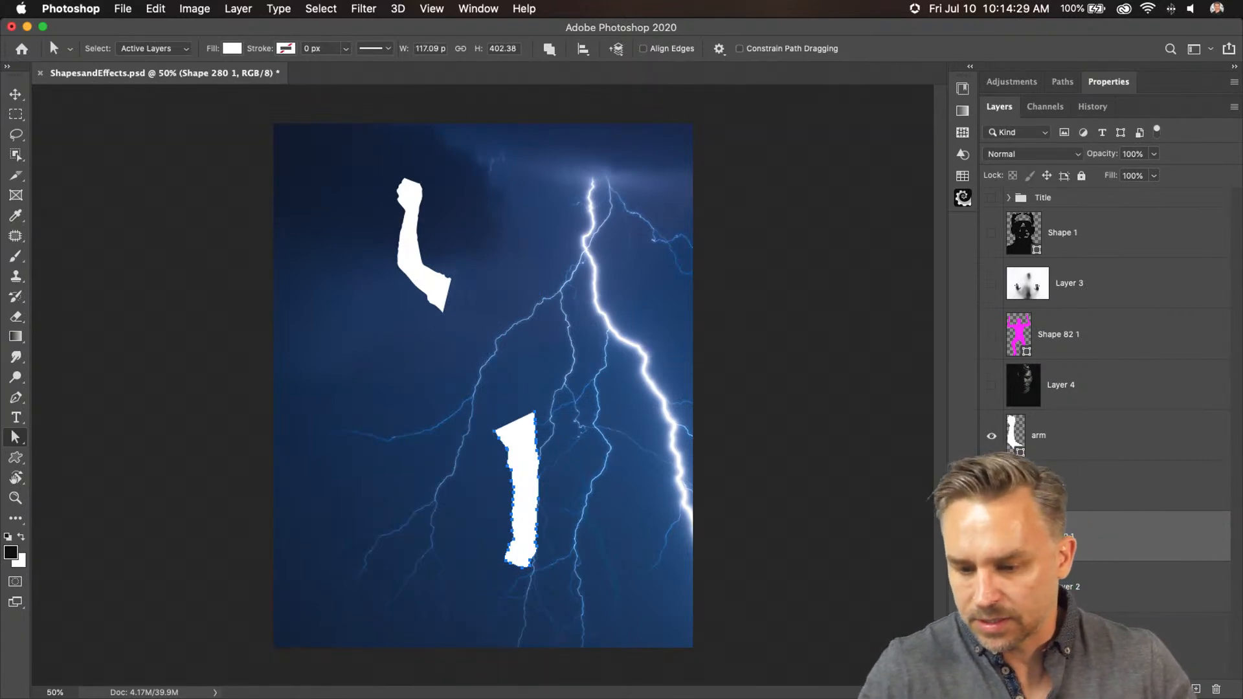
Rename the isolated leg's shape layer leg and move it directly below the arm layer
{"action": "type", "text": "leg"}
{"action": "key", "text": "Return"}
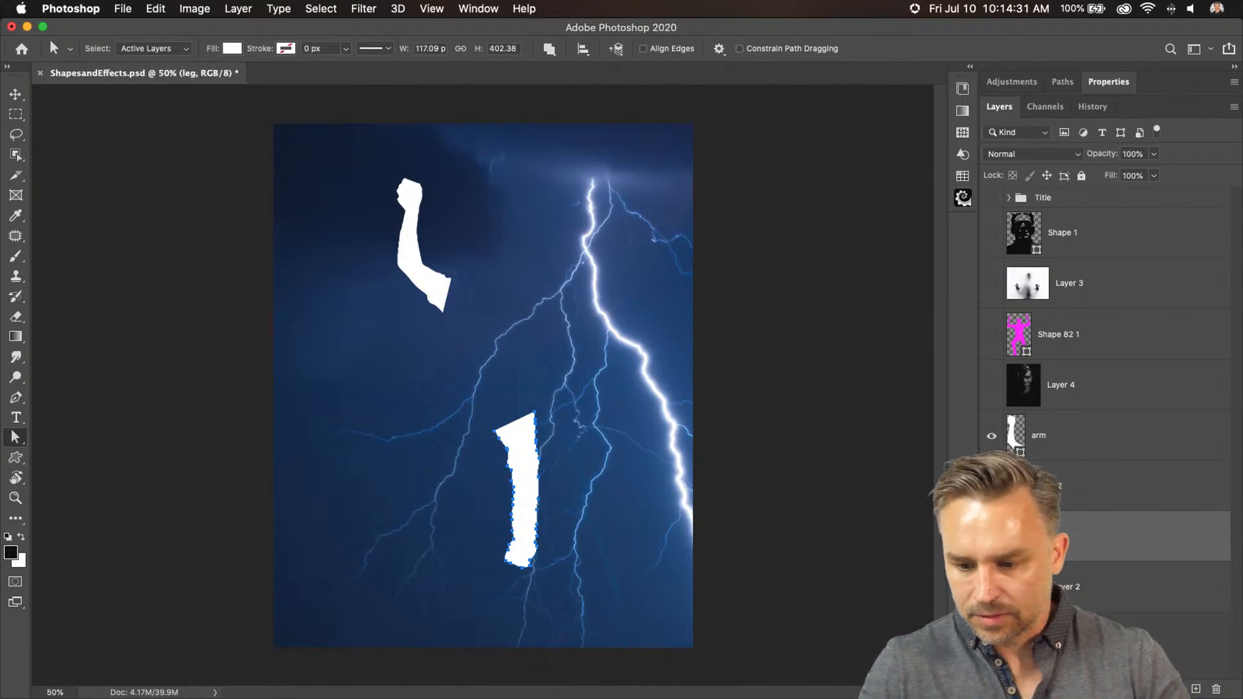
{"action": "left_click_drag", "start_coordinate": [1112, 567], "coordinate": [1096, 479]}
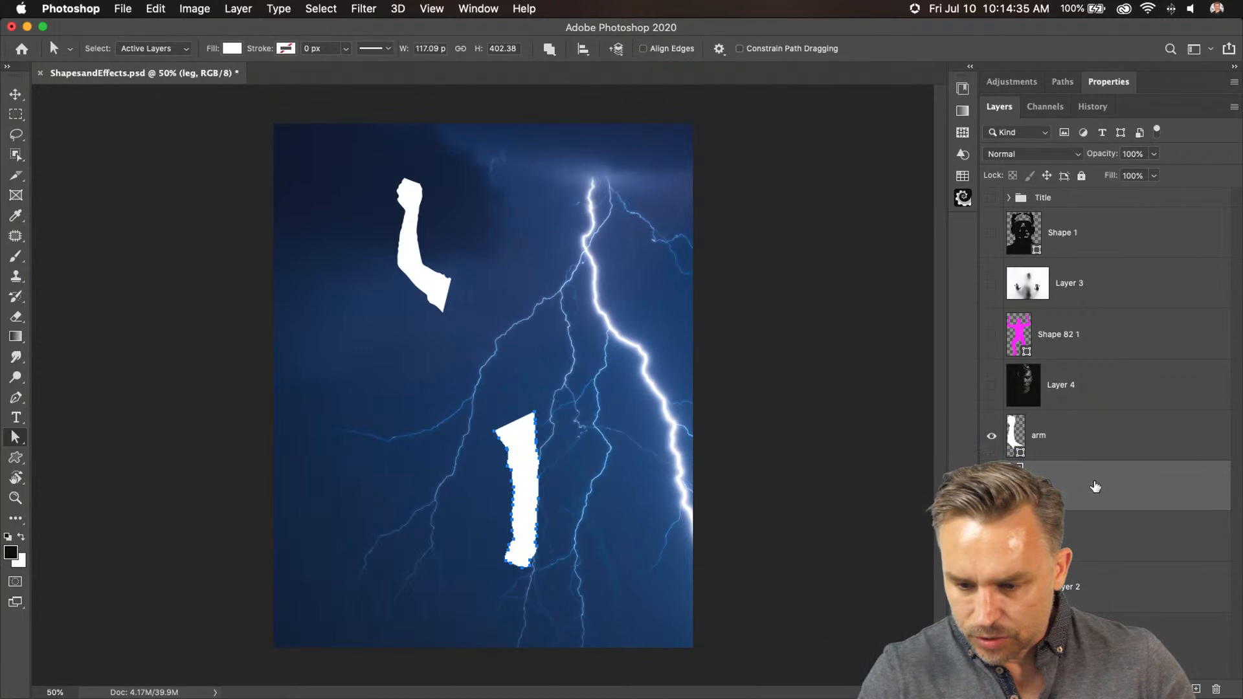
Display the waving figure's shape layer beneath the leg layer, hide the arm and leg, and rename it head
{"action": "left_click", "coordinate": [1042, 536]}
{"action": "left_click", "coordinate": [991, 536]}
{"action": "left_click", "coordinate": [987, 438]}
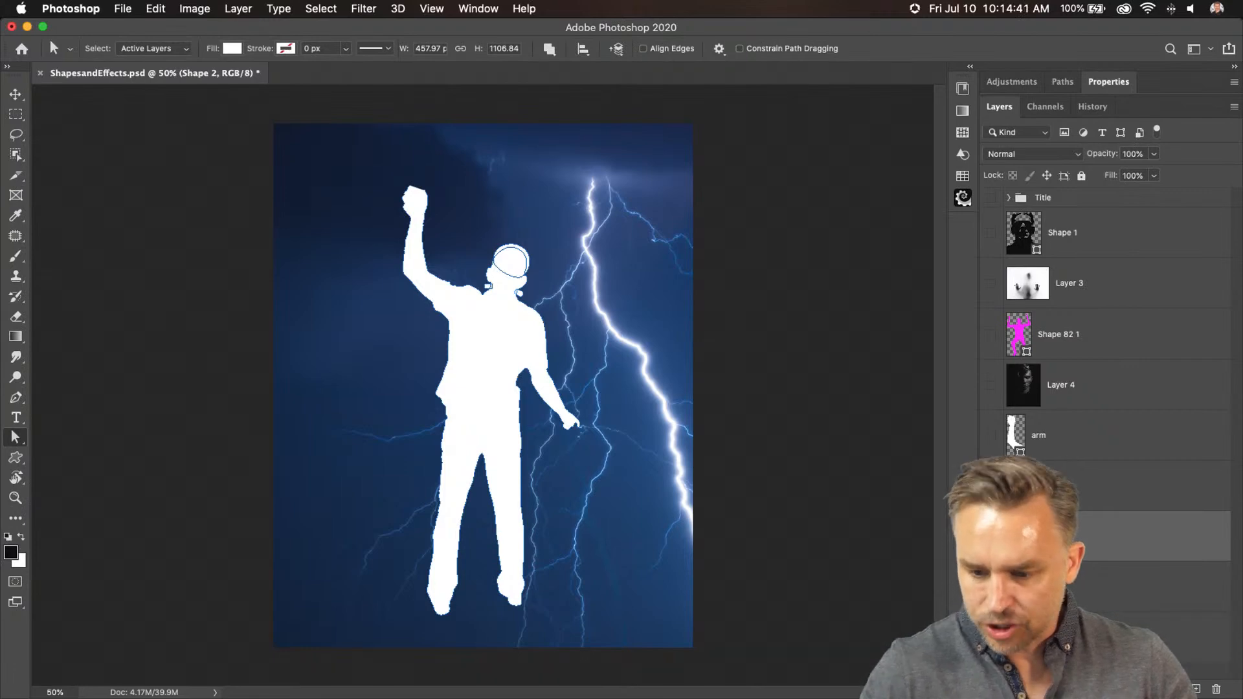
{"action": "type", "text": "head"}
{"action": "key", "text": "Return"}
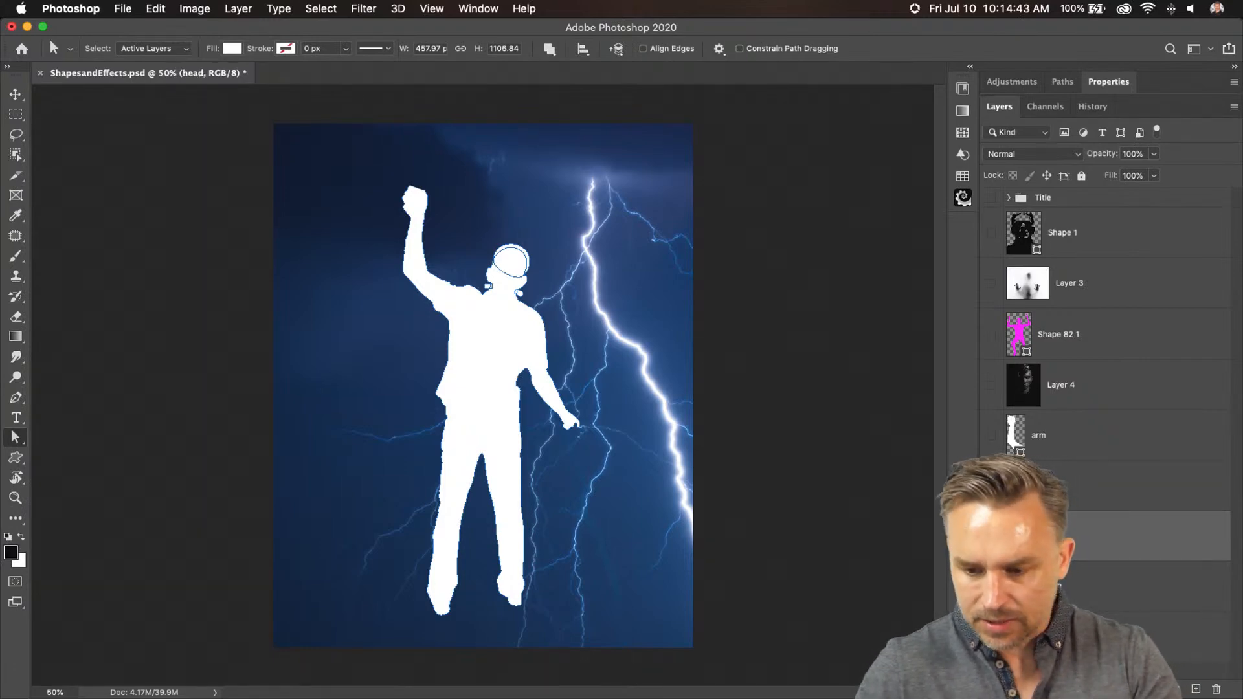
Delete the waving figure's raised arm, legs and torso anchor points, keeping only the head and neck area
{"action": "left_click_drag", "start_coordinate": [319, 147], "coordinate": [478, 628]}
{"action": "key", "text": "BackSpace"}
{"action": "left_click_drag", "start_coordinate": [579, 641], "coordinate": [447, 452]}
{"action": "key", "text": "BackSpace"}
{"action": "left_click_drag", "start_coordinate": [540, 500], "coordinate": [408, 334]}
{"action": "key", "text": "BackSpace"}
Trim the leftover shoulder spike from the head shape and reposition the stray anchor point at the base of the neck
{"action": "key", "text": "super+equal"}
{"action": "key", "text": "super+equal"}
{"action": "key", "text": "super+equal"}
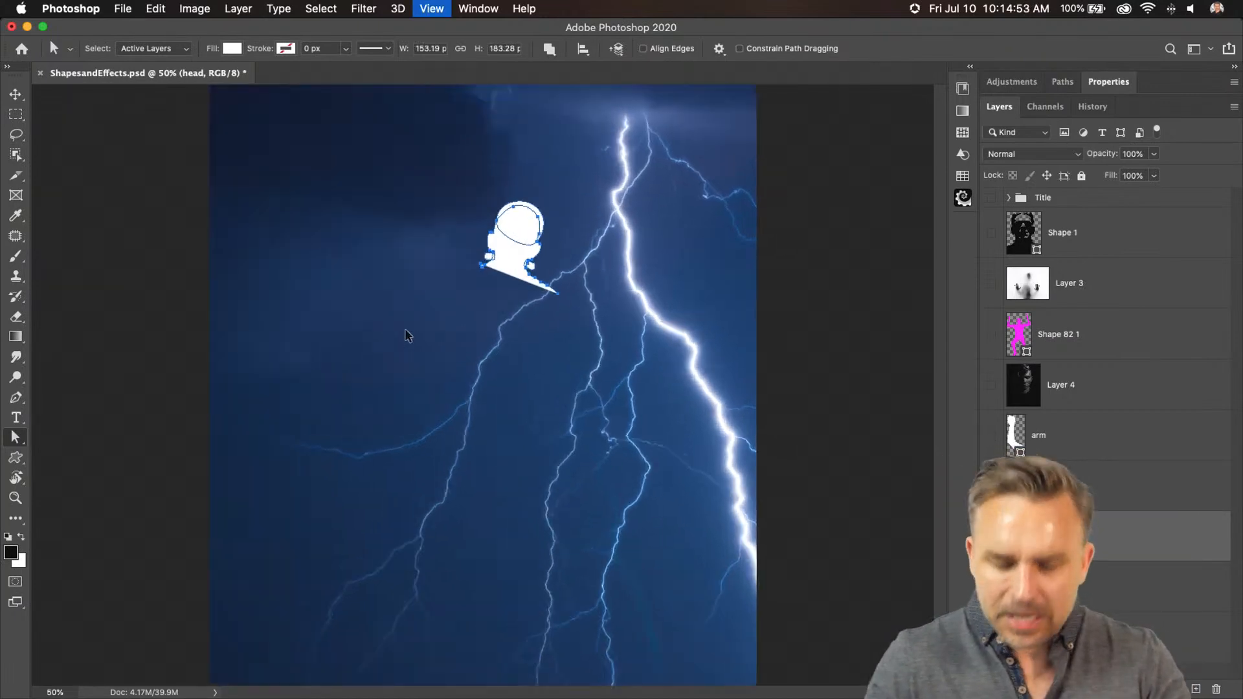
{"action": "left_click_drag", "start_coordinate": [588, 110], "coordinate": [544, 457]}
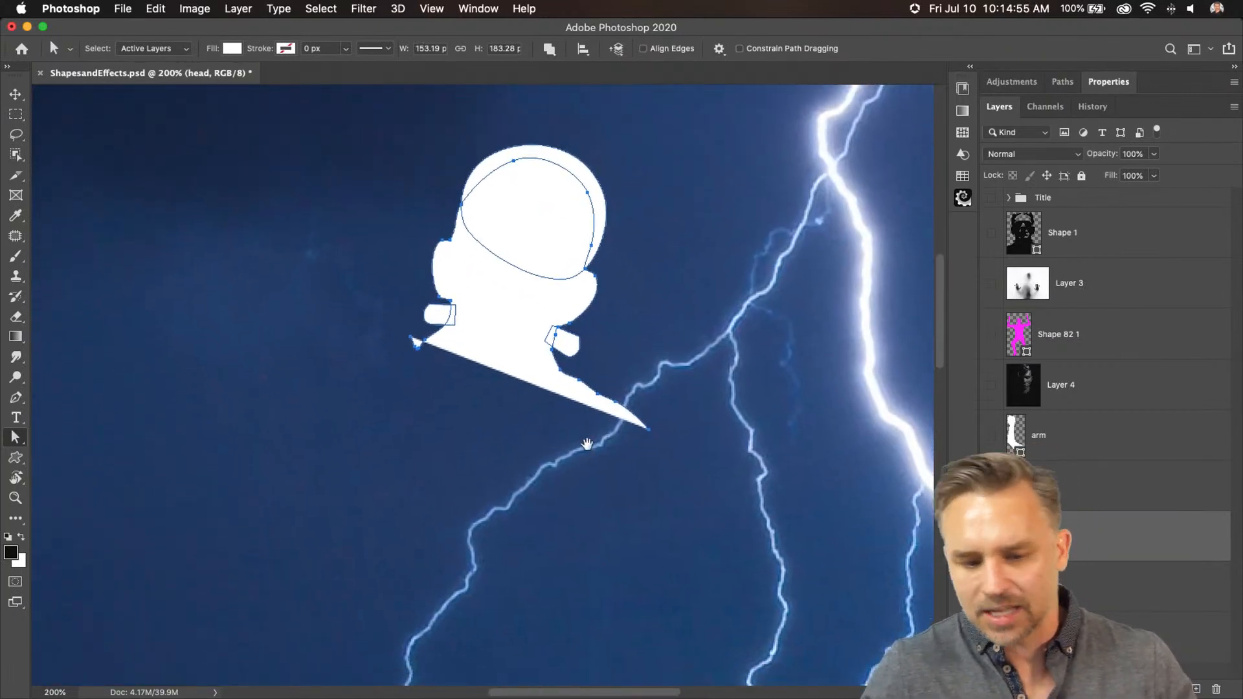
{"action": "left_click_drag", "start_coordinate": [676, 469], "coordinate": [529, 373]}
{"action": "key", "text": "BackSpace"}
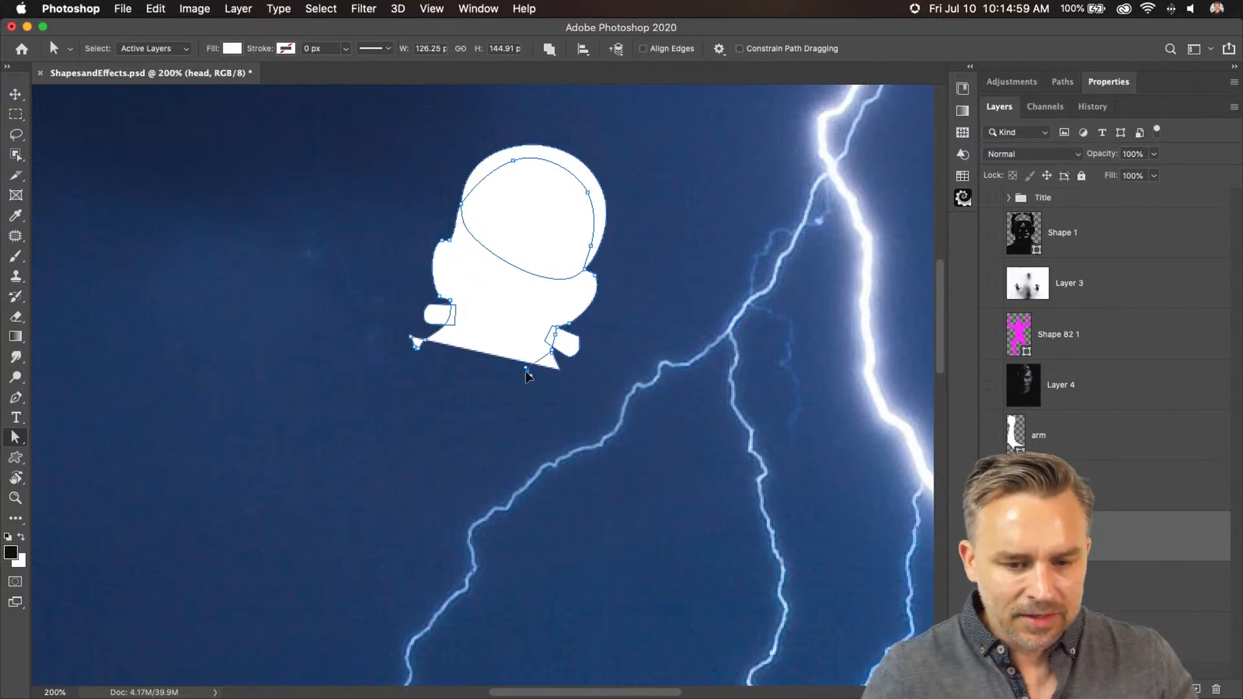
{"action": "left_click", "coordinate": [411, 347]}
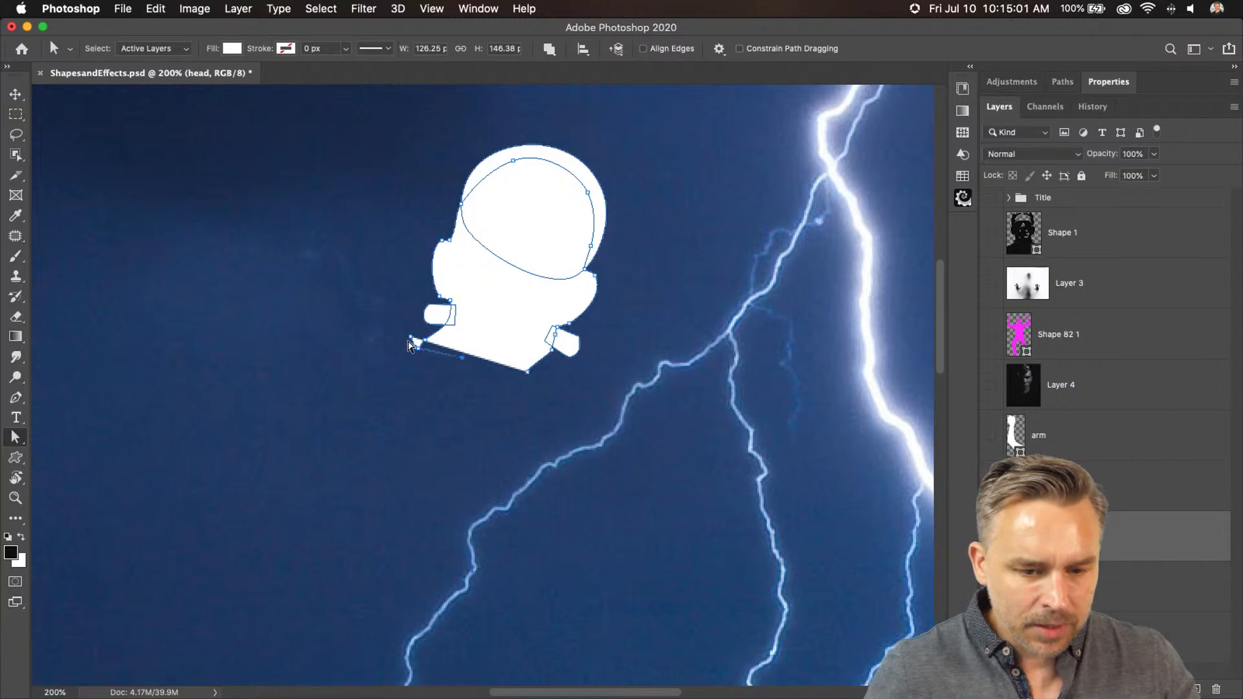
{"action": "left_click_drag", "start_coordinate": [413, 338], "coordinate": [430, 361]}
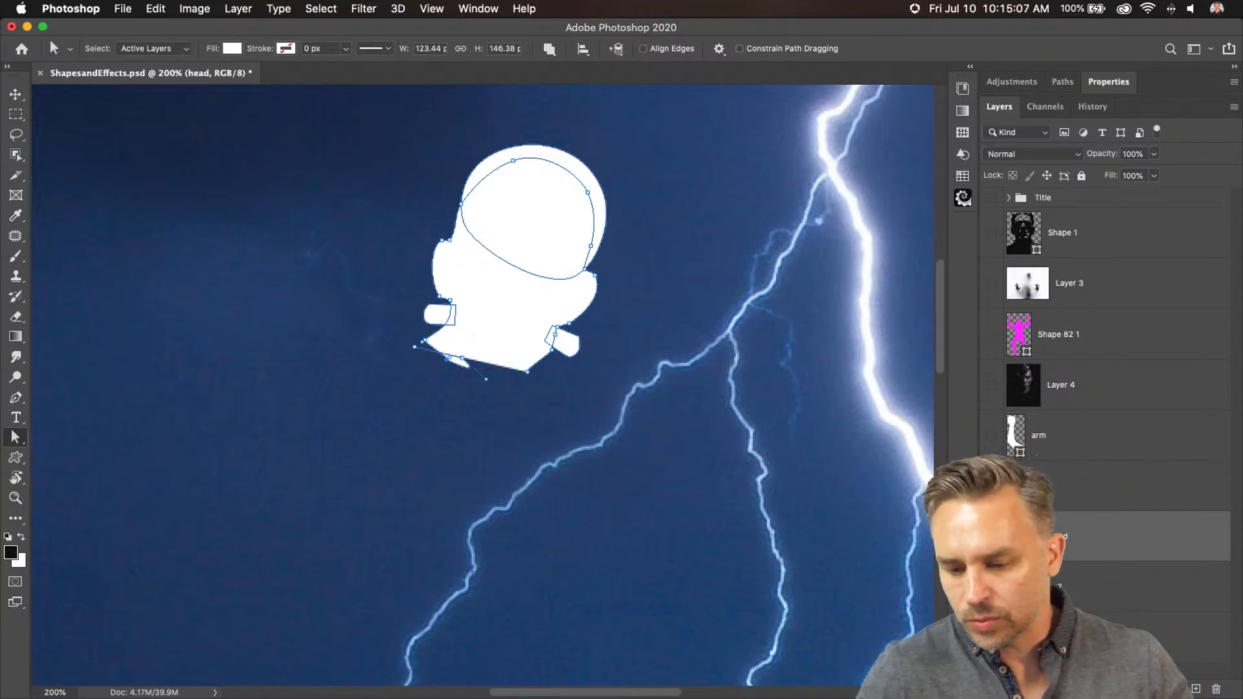
Make the arm and leg layers visible again together with the head shape
{"action": "key", "text": "super+v"}
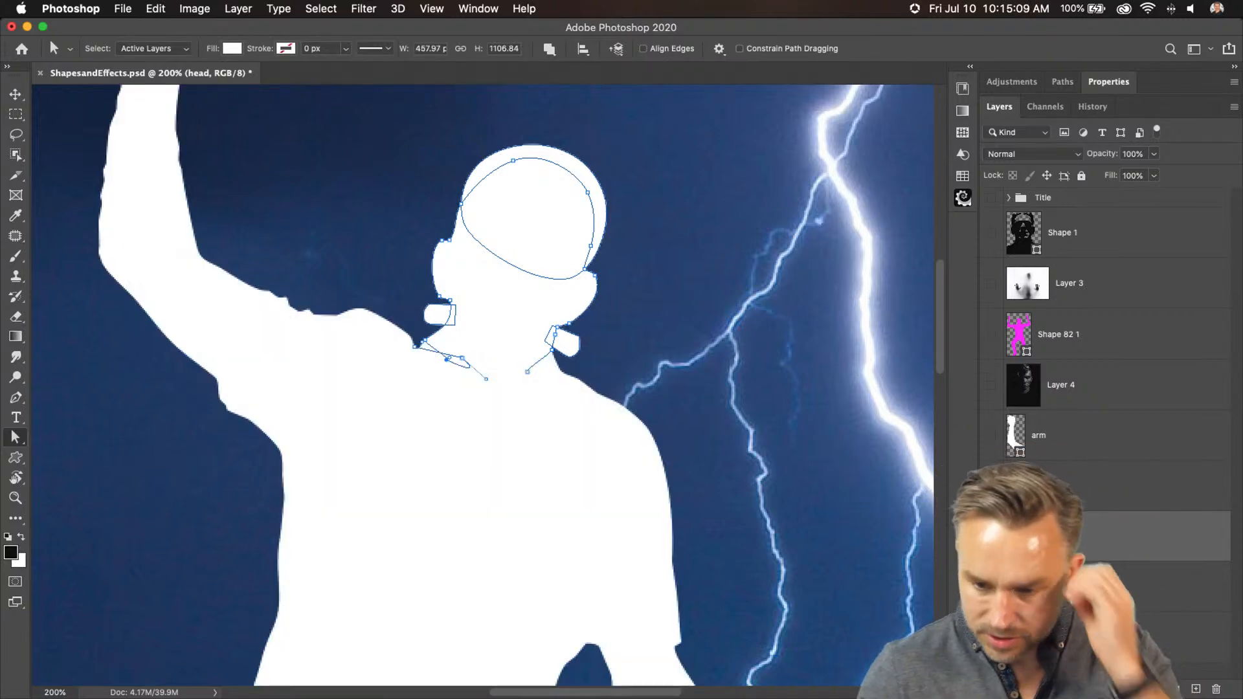
{"action": "key", "text": "super+z"}
{"action": "left_click", "coordinate": [991, 435]}
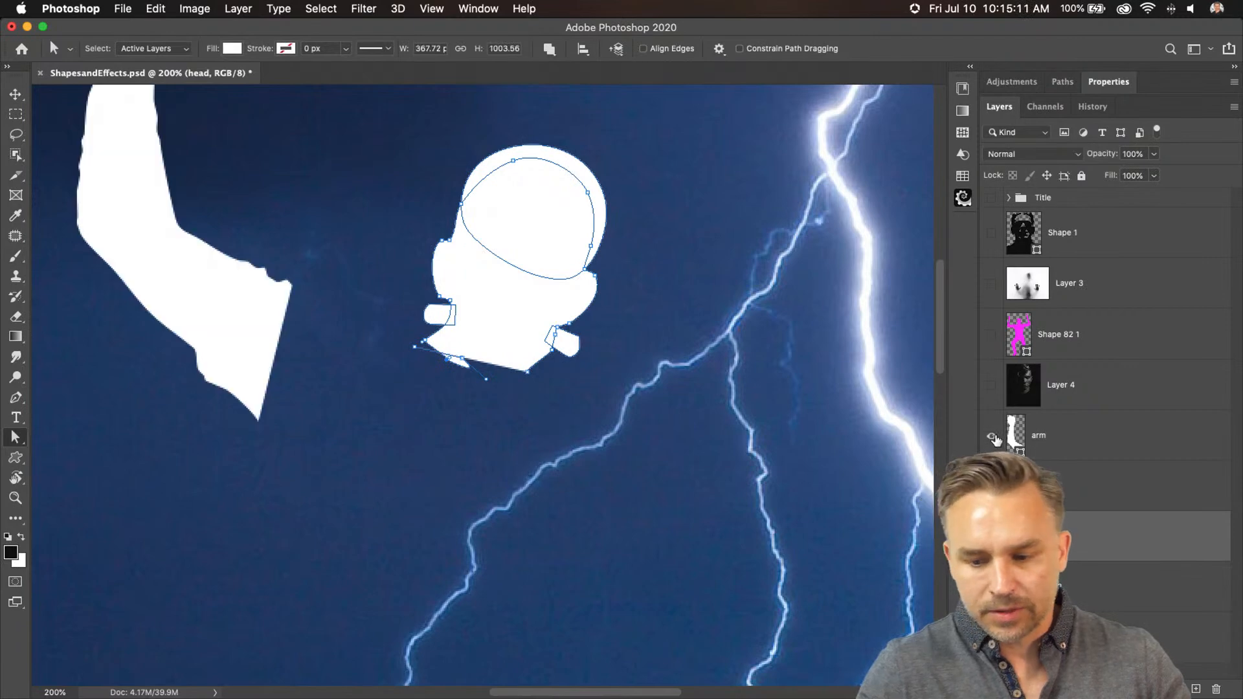
{"action": "key", "text": "super+minus"}
{"action": "key", "text": "super+minus"}
{"action": "key", "text": "super+minus"}
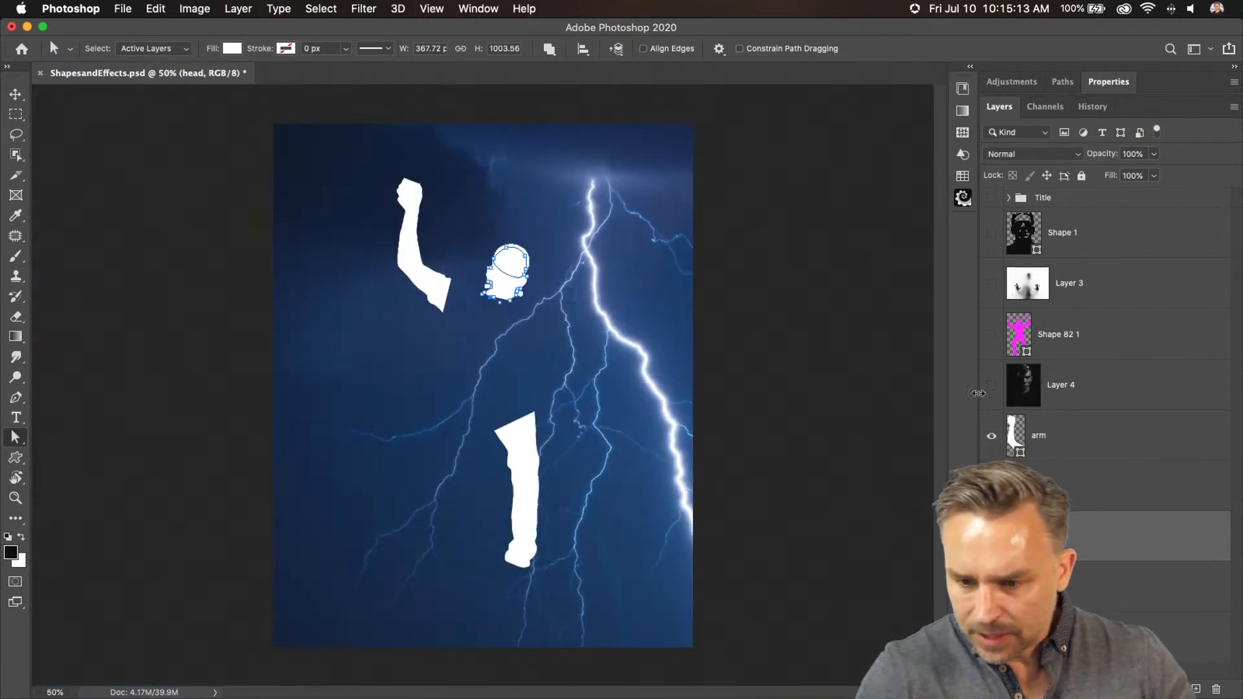
Place the figure wearing a cap from the People shapes on the canvas, over the head and leg
{"action": "left_click", "coordinate": [966, 67]}
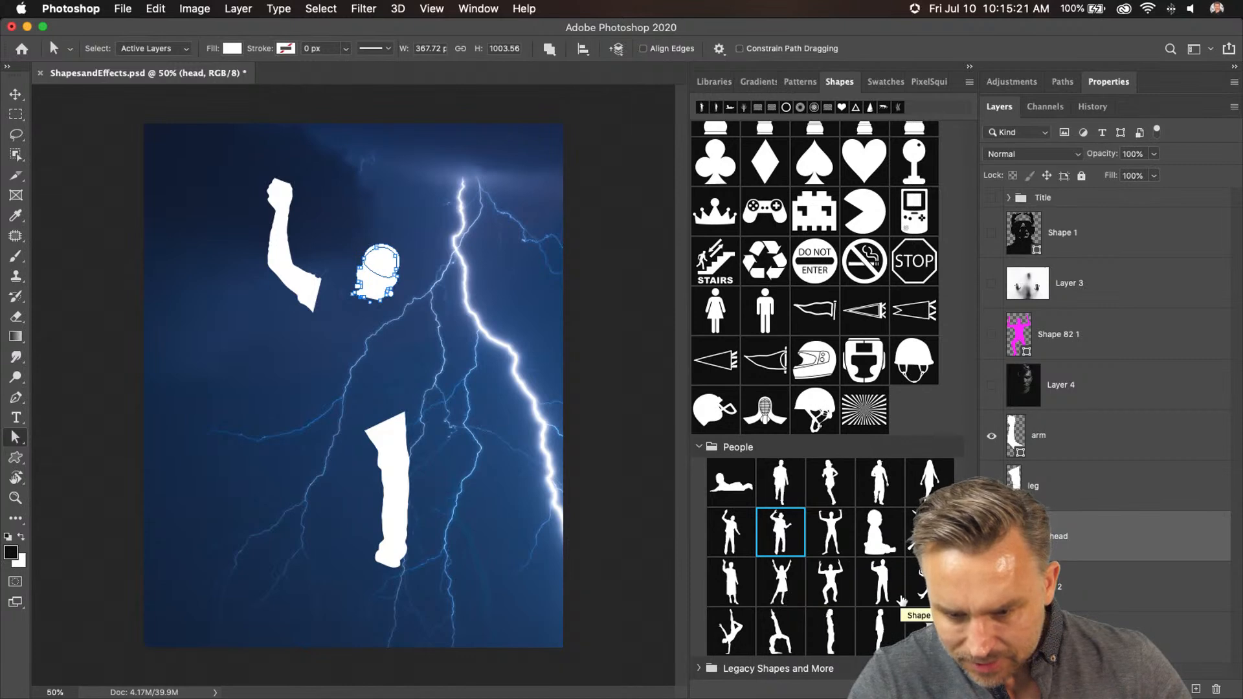
{"action": "left_click_drag", "start_coordinate": [881, 482], "coordinate": [241, 347]}
{"action": "left_click_drag", "start_coordinate": [207, 304], "coordinate": [388, 375]}
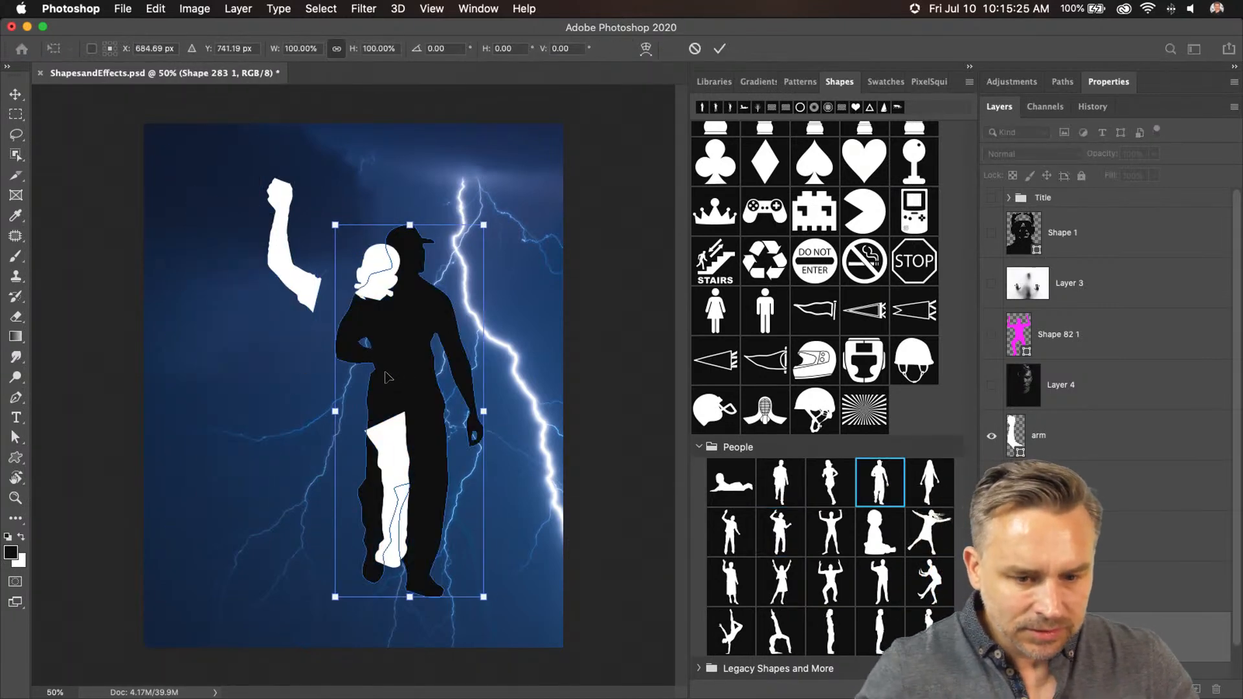
{"action": "key", "text": "Return"}
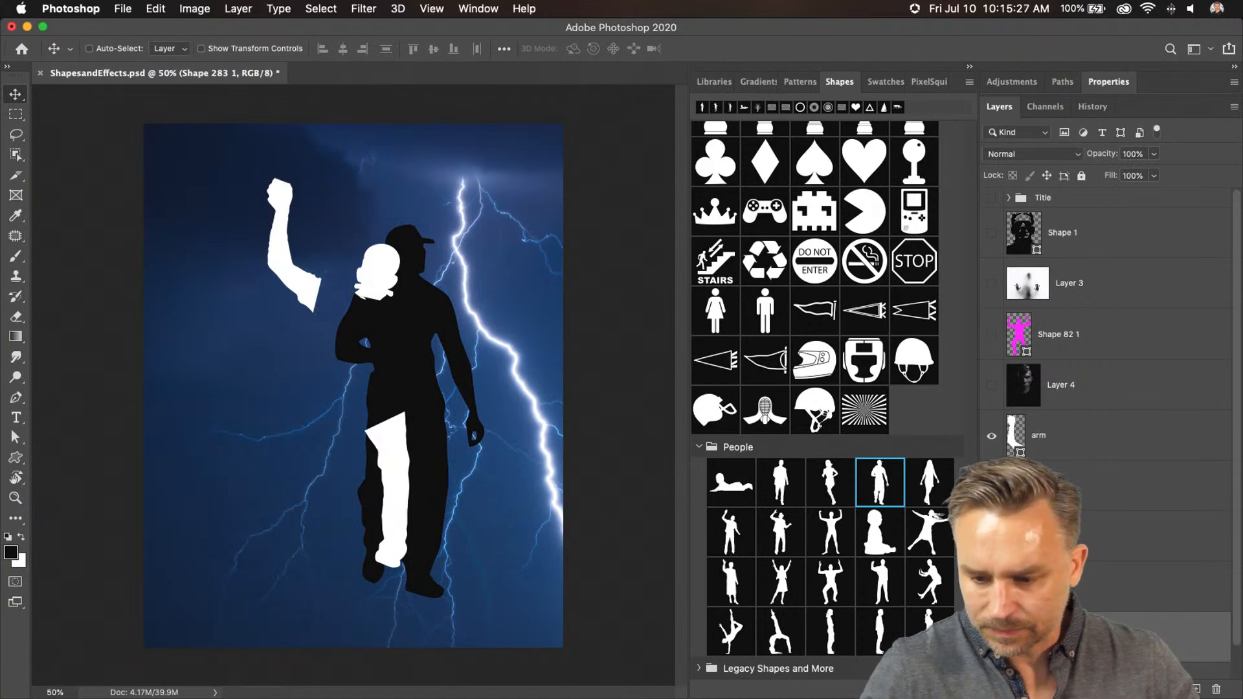
Change the capped figure's fill colour to white
{"action": "double_click", "coordinate": [1018, 637]}
{"action": "left_click_drag", "start_coordinate": [907, 456], "coordinate": [835, 388]}
{"action": "key", "text": "Return"}
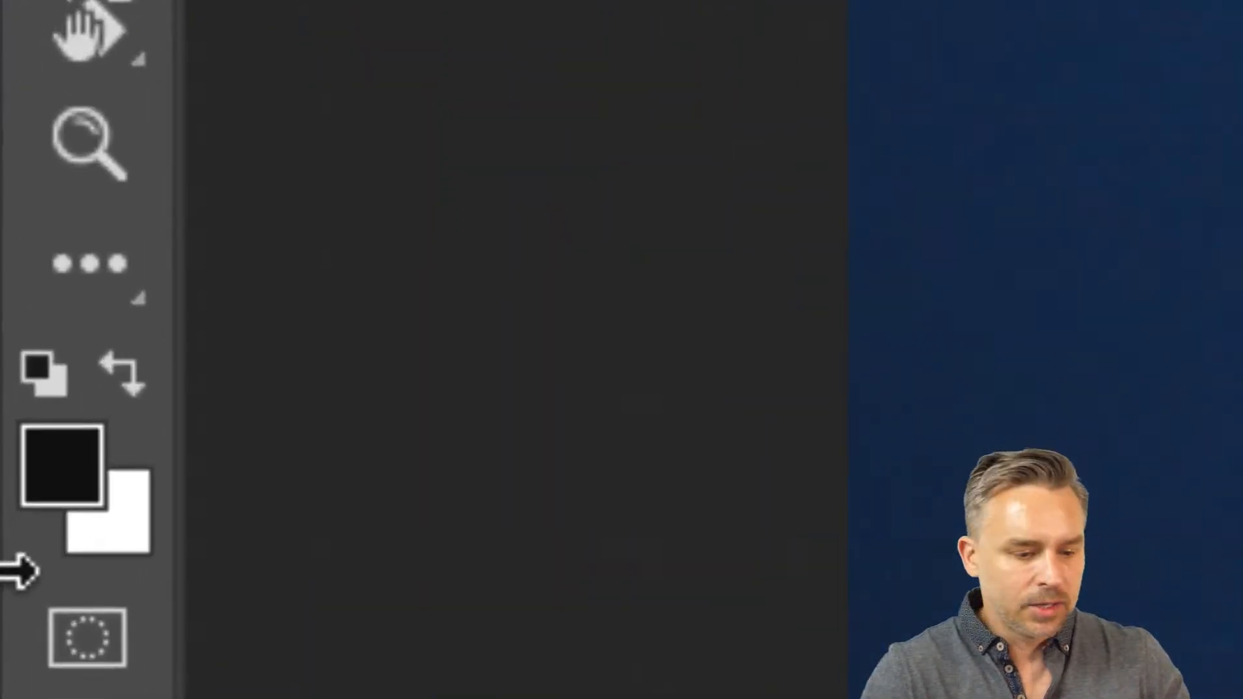
{"action": "left_click", "coordinate": [144, 333]}
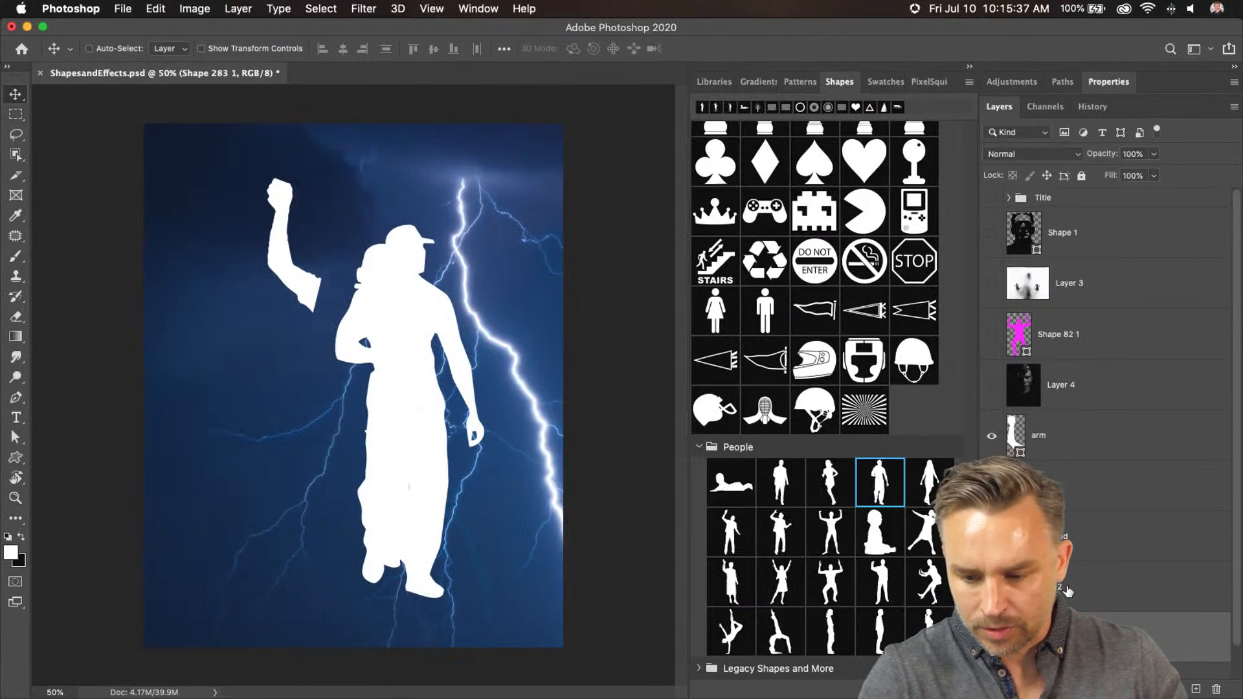
Move the capped figure's layer directly above the arm layer, then shift the figure up towards the canvas centre with the body parts hidden
{"action": "left_click_drag", "start_coordinate": [1067, 590], "coordinate": [1075, 424]}
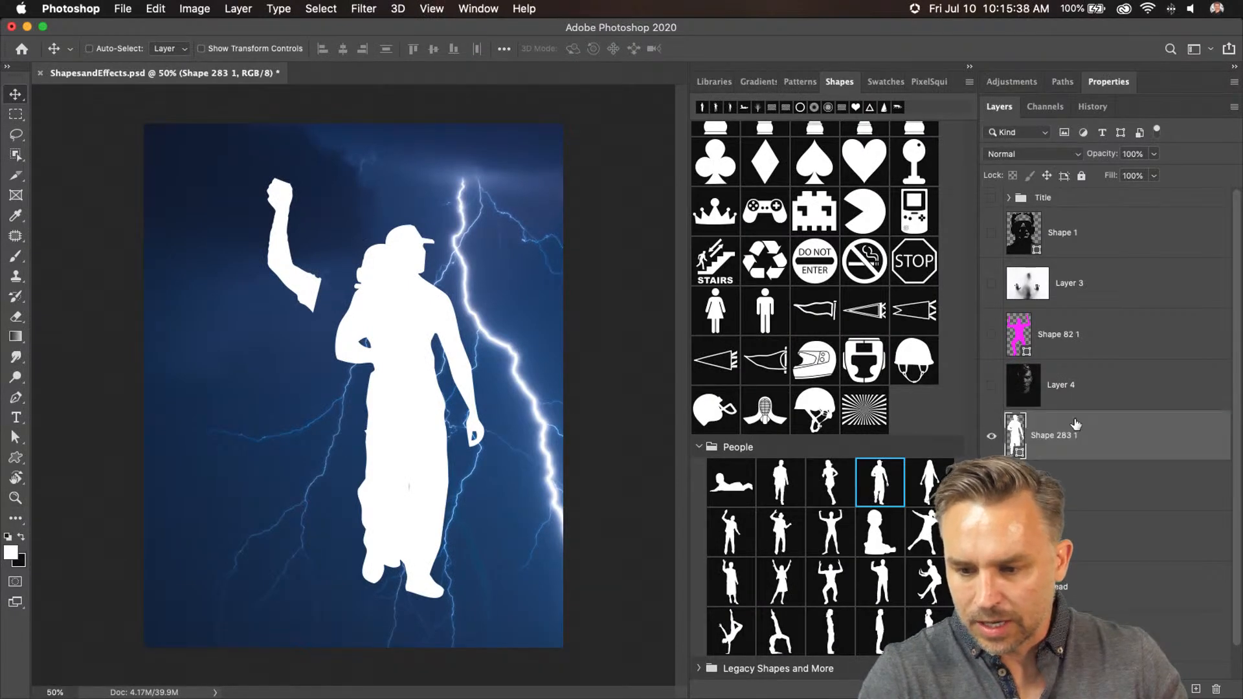
{"action": "left_click", "coordinate": [971, 67]}
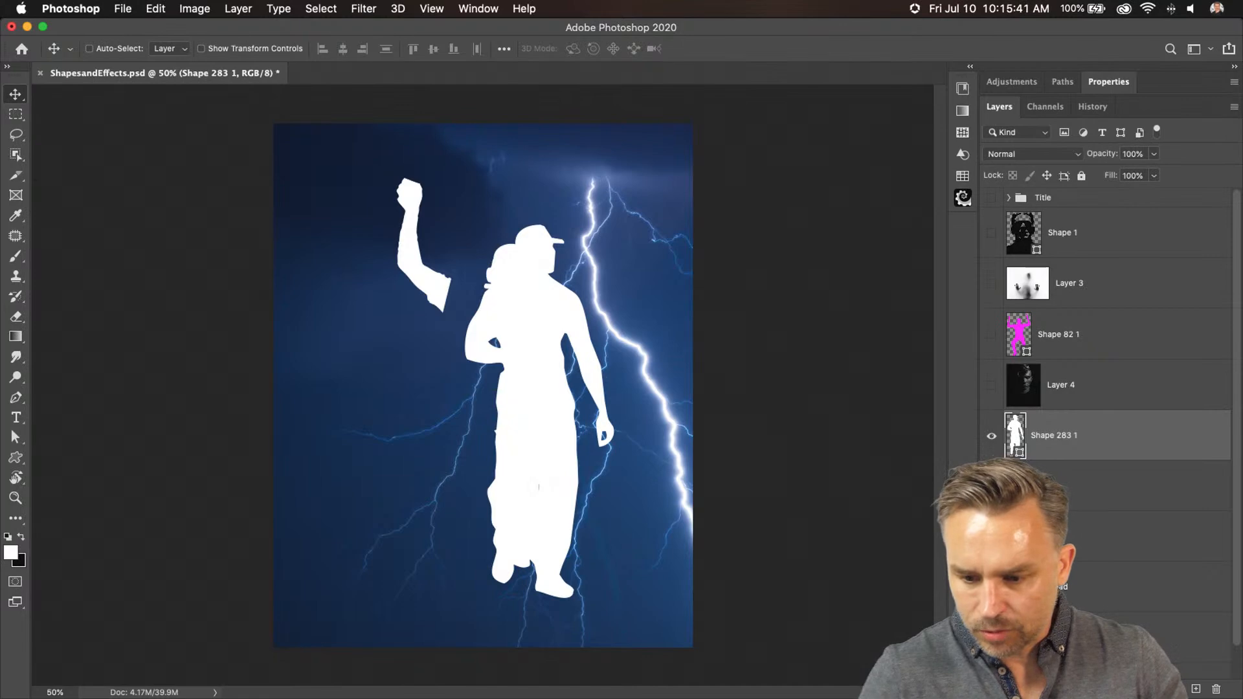
{"action": "left_click_drag", "start_coordinate": [522, 368], "coordinate": [469, 332]}
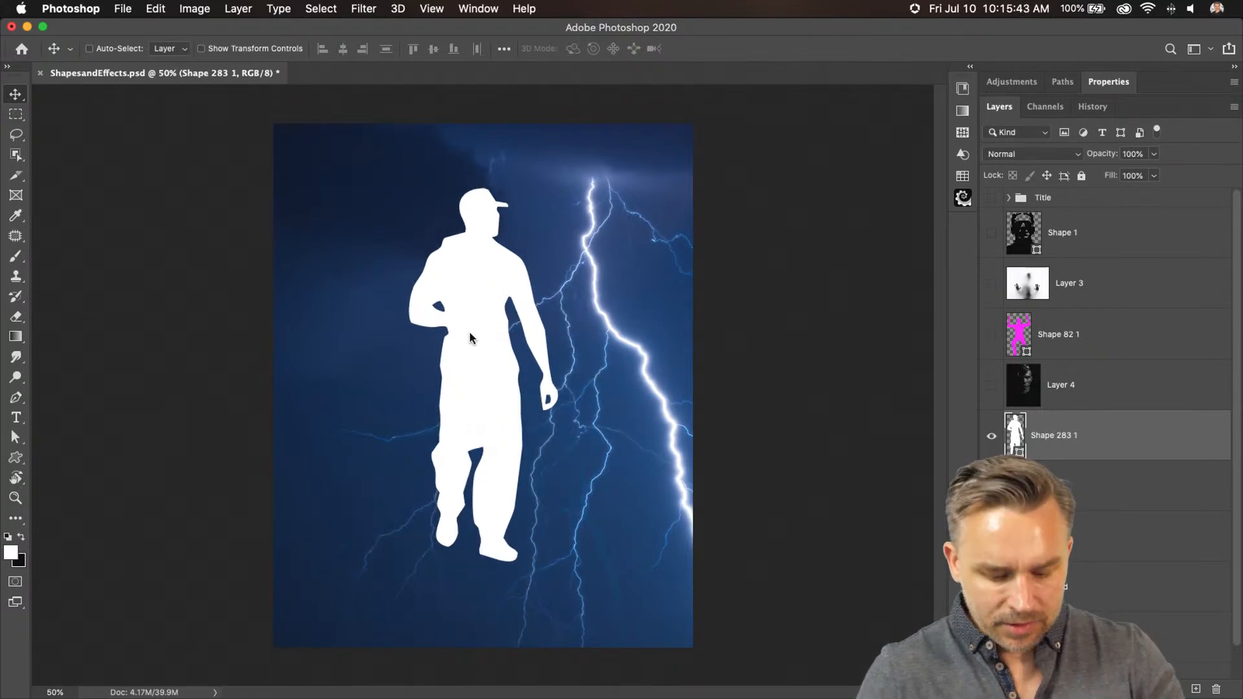
{"action": "key", "text": "super+plus"}
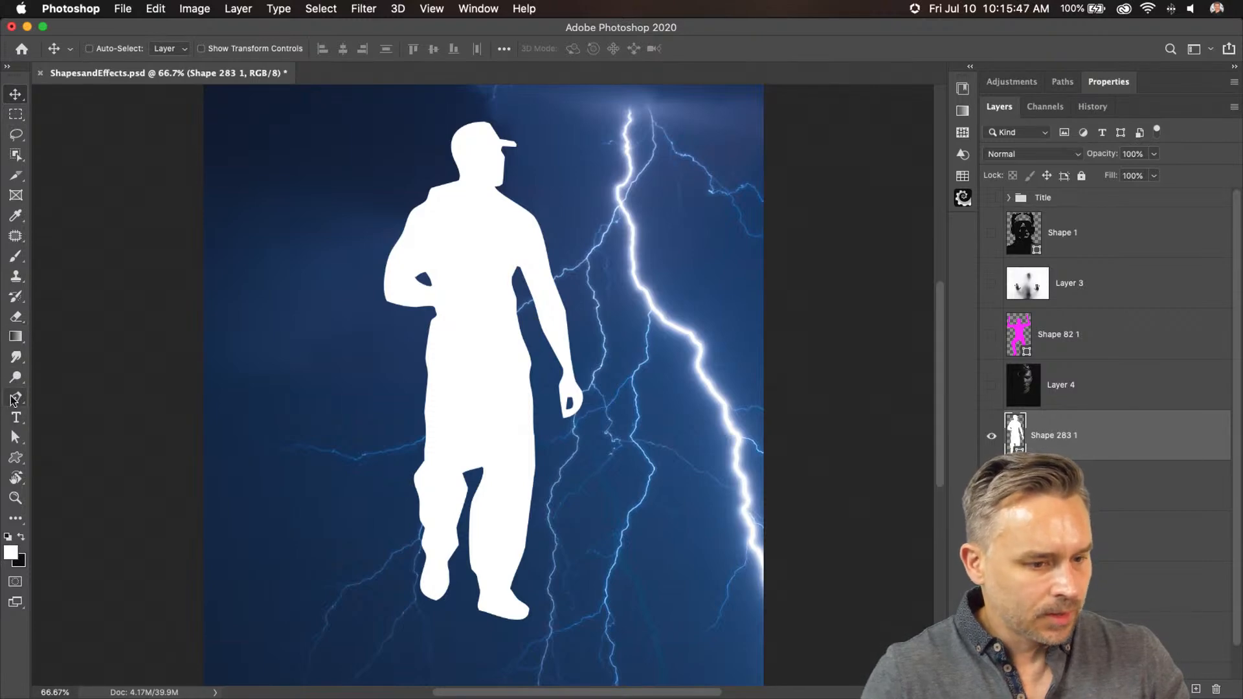
Delete the capped figure's head, torso, bent arm and legs, keeping the hanging arm on the image's right side
{"action": "left_click_drag", "start_coordinate": [16, 438], "coordinate": [49, 462]}
{"action": "left_click_drag", "start_coordinate": [357, 93], "coordinate": [510, 203]}
{"action": "key", "text": "BackSpace"}
{"action": "left_click_drag", "start_coordinate": [348, 188], "coordinate": [484, 637]}
{"action": "key", "text": "BackSpace"}
{"action": "left_click_drag", "start_coordinate": [513, 545], "coordinate": [456, 525]}
{"action": "key", "text": "BackSpace"}
{"action": "left_click_drag", "start_coordinate": [495, 594], "coordinate": [555, 646]}
{"action": "left_click_drag", "start_coordinate": [509, 389], "coordinate": [538, 489]}
{"action": "key", "text": "BackSpace"}
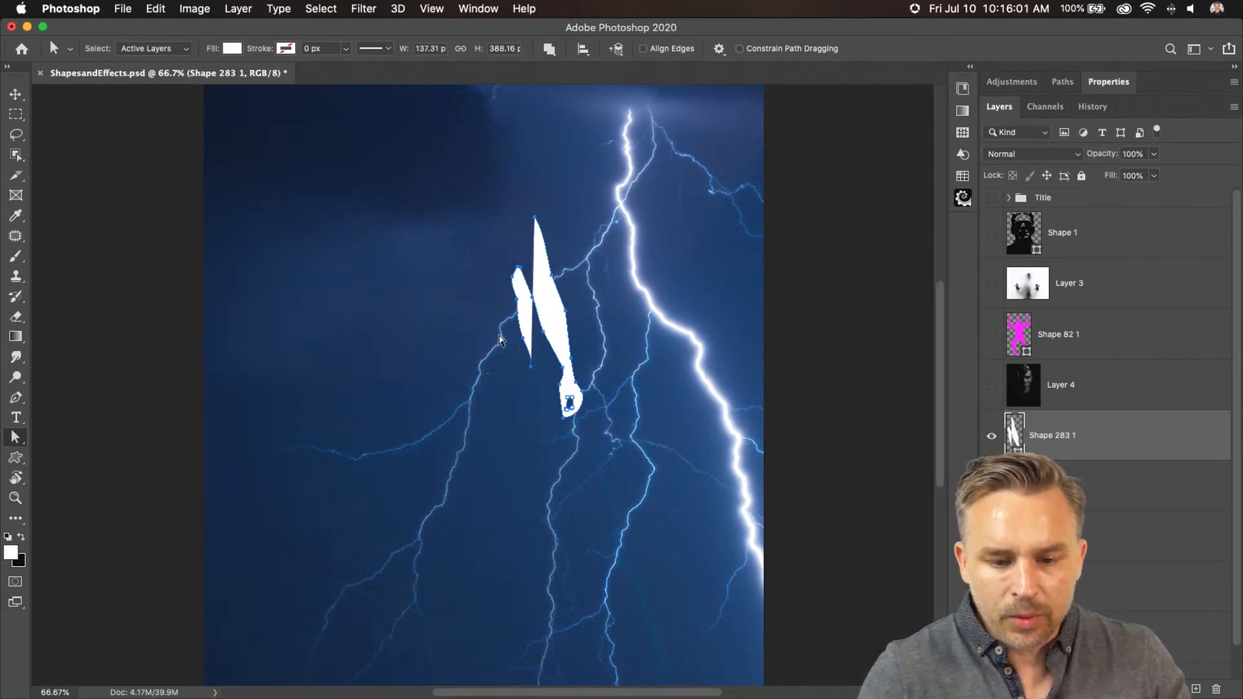
Remove the leftover torso sliver beside the hanging arm and reposition the anchor point at its upper inner edge
{"action": "left_click_drag", "start_coordinate": [530, 361], "coordinate": [516, 335]}
{"action": "key", "text": "BackSpace"}
{"action": "key", "text": "BackSpace"}
{"action": "left_click_drag", "start_coordinate": [512, 269], "coordinate": [516, 249]}
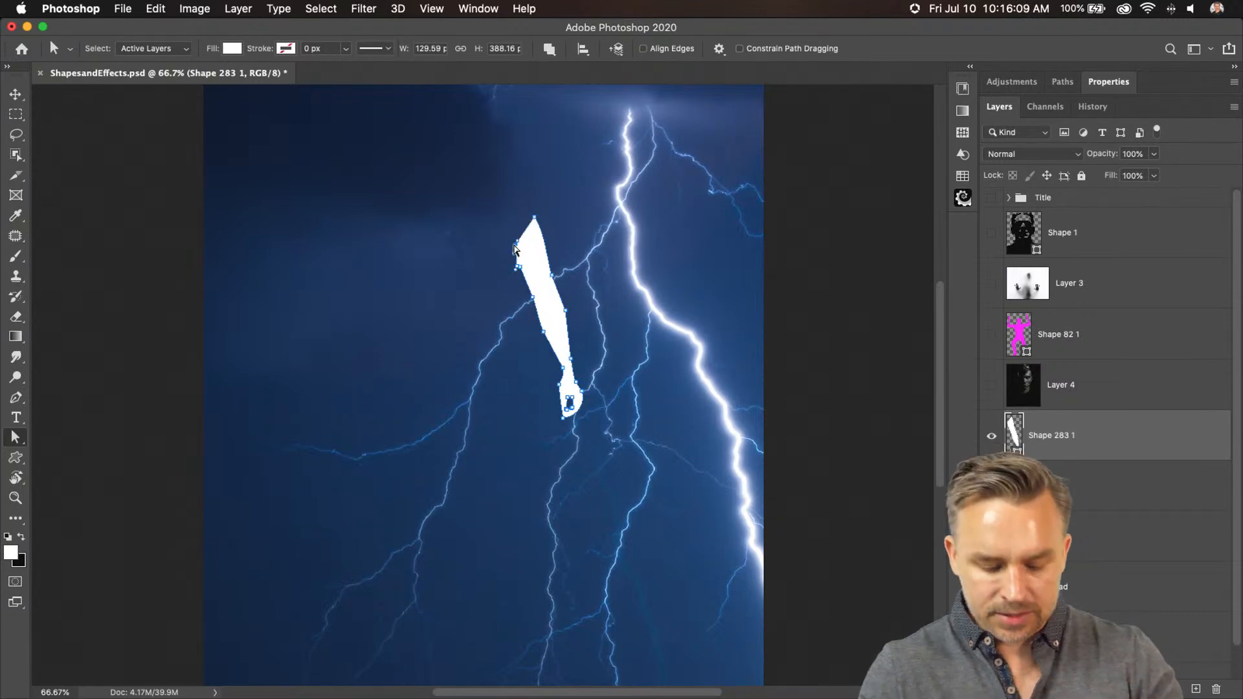
Round the pointed upper end of the hanging arm with the Pen tool by pulling curve handles from its anchor points
{"action": "key", "text": "super+equal"}
{"action": "key", "text": "super+equal"}
{"action": "key", "text": "super+equal"}
{"action": "key", "text": "space"}
{"action": "left_click_drag", "start_coordinate": [513, 244], "coordinate": [389, 638]}
{"action": "left_click_drag", "start_coordinate": [508, 386], "coordinate": [502, 480]}
{"action": "left_click_drag", "start_coordinate": [556, 344], "coordinate": [571, 499]}
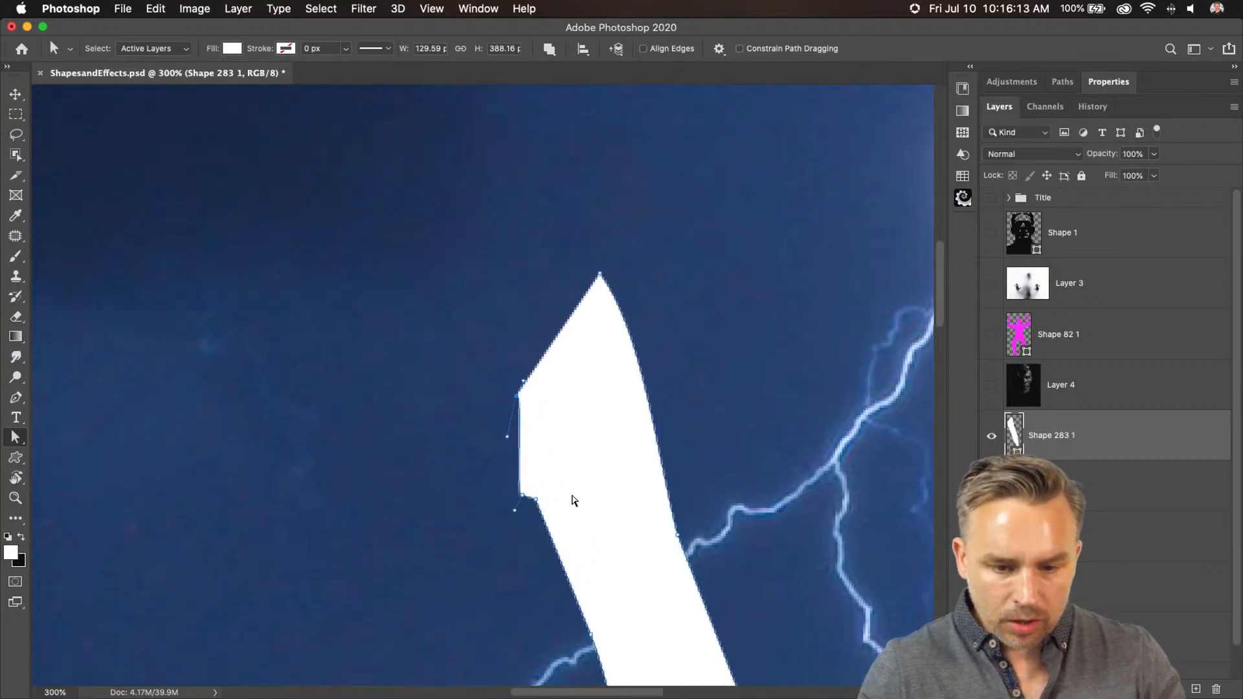
{"action": "key", "text": "super+equal"}
{"action": "key", "text": "p"}
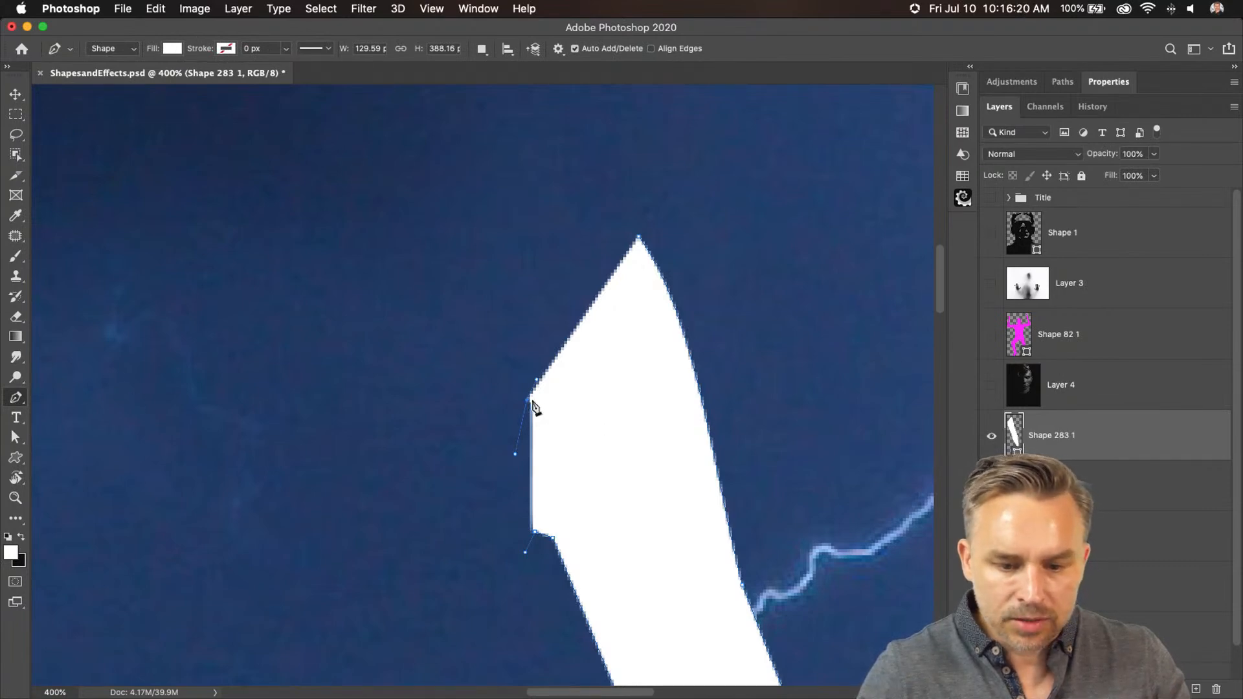
{"action": "left_click_drag", "start_coordinate": [535, 408], "coordinate": [524, 251]}
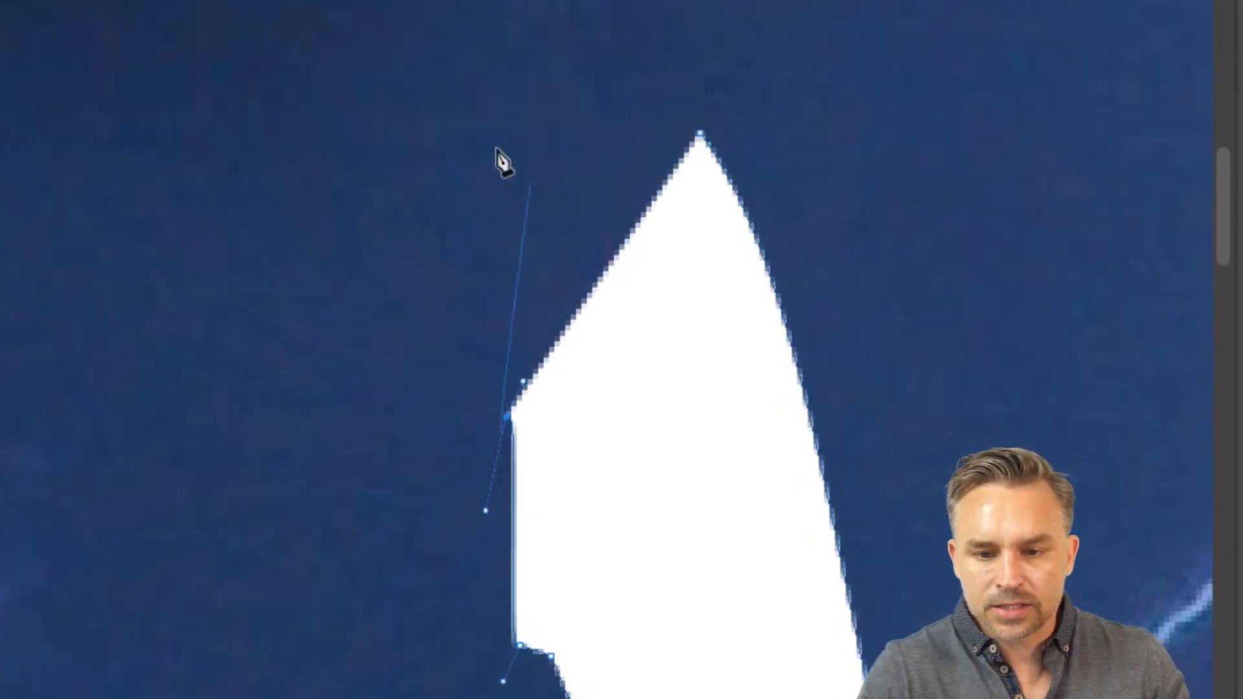
{"action": "left_click_drag", "start_coordinate": [699, 134], "coordinate": [787, 233]}
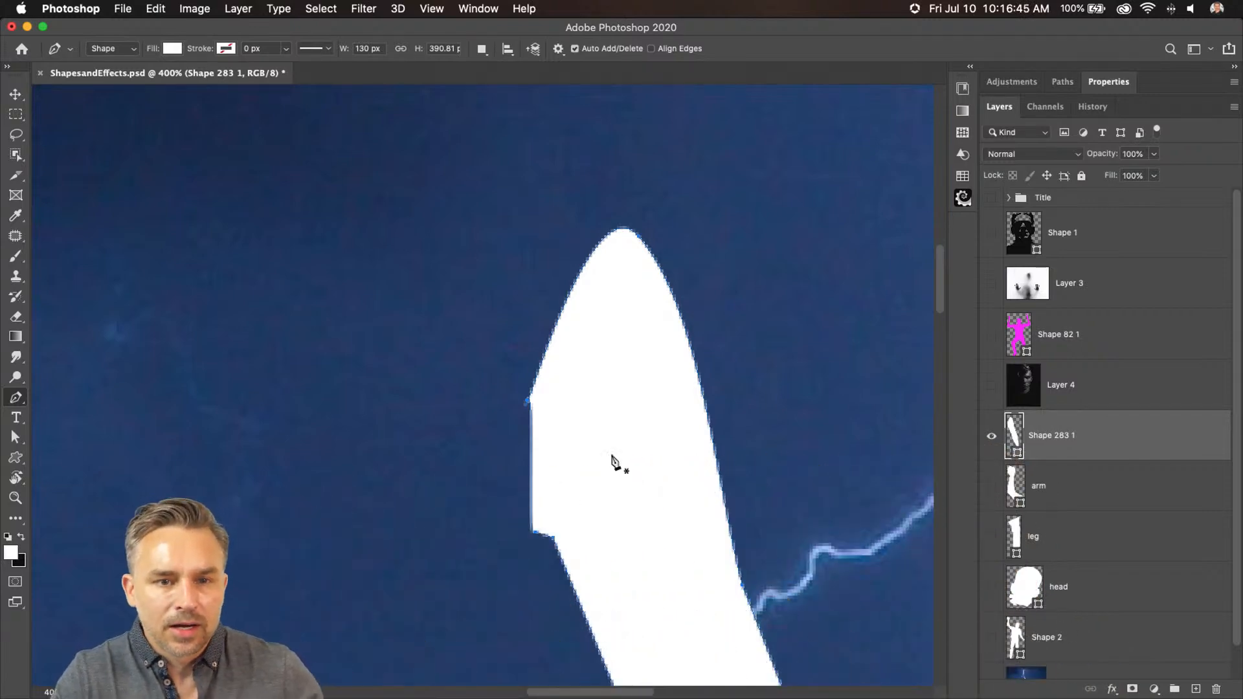
Set the path display options to a thickness of 3 px and the colour Magenta
{"action": "scroll", "coordinate": [636, 372], "scroll_direction": "down", "scroll_amount": 10}
{"action": "scroll", "coordinate": [636, 372], "scroll_direction": "right", "scroll_amount": 3}
{"action": "scroll", "coordinate": [535, 244], "scroll_direction": "up", "scroll_amount": 7}
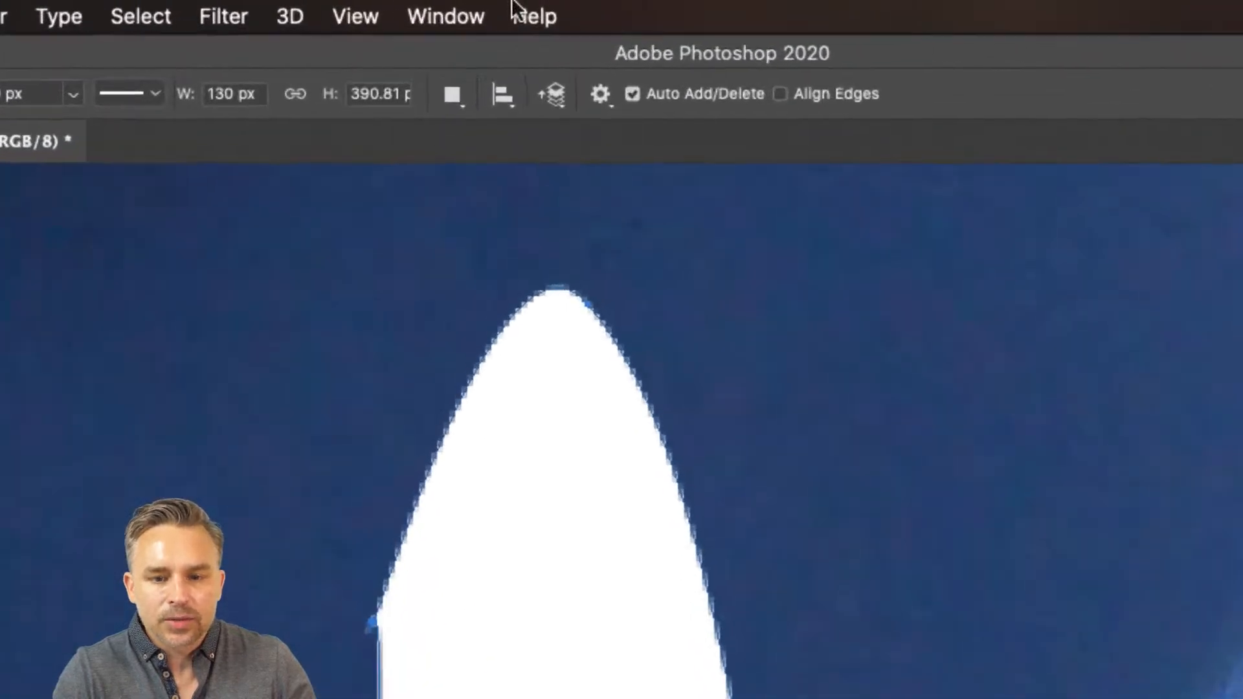
{"action": "left_click", "coordinate": [646, 143]}
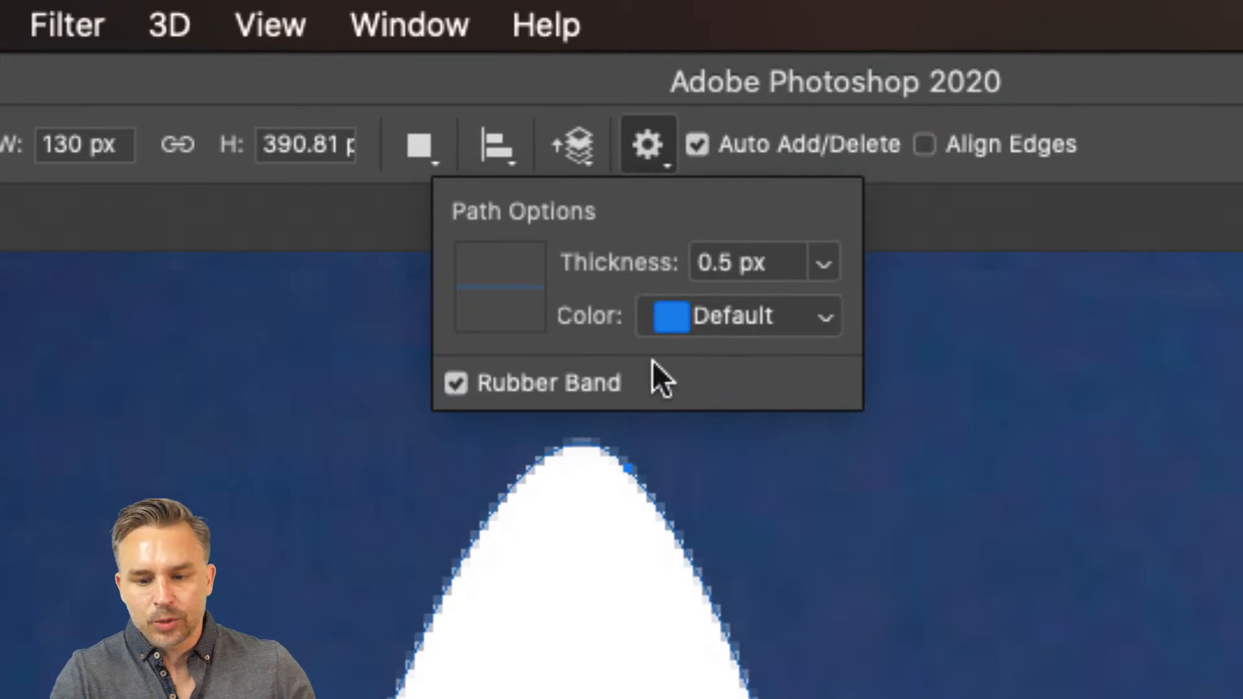
{"action": "left_click", "coordinate": [823, 263]}
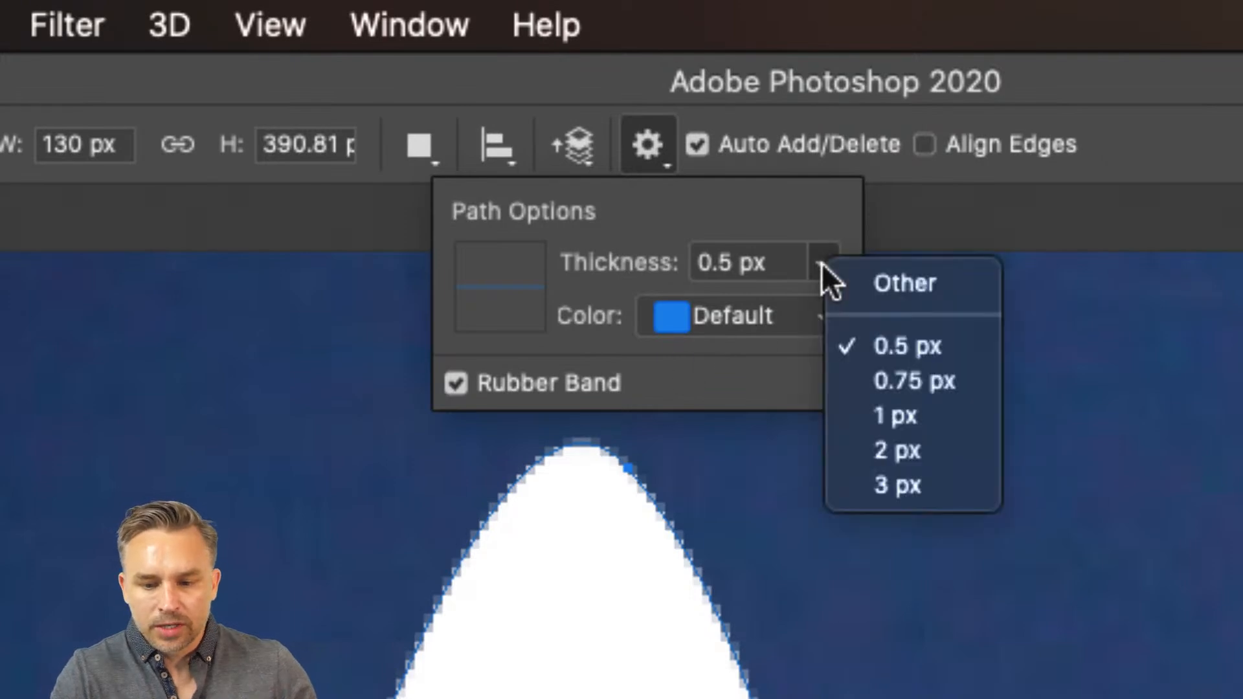
{"action": "left_click", "coordinate": [898, 480]}
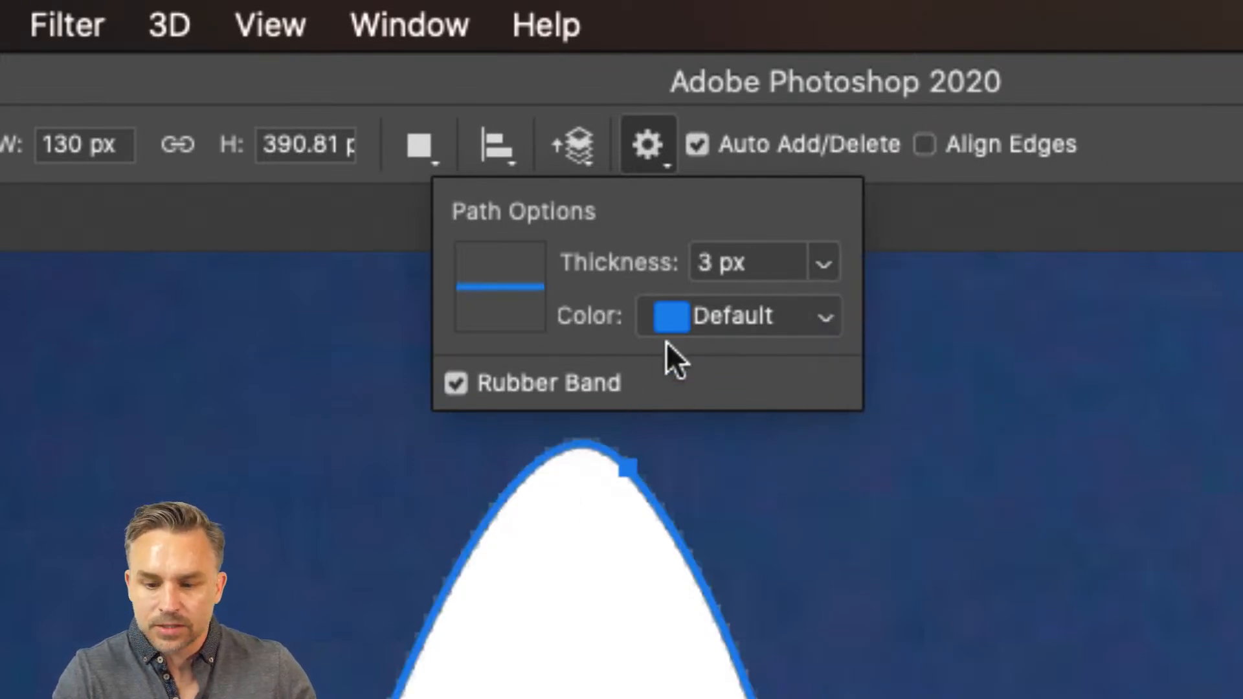
{"action": "left_click", "coordinate": [697, 315]}
{"action": "left_click", "coordinate": [745, 519]}
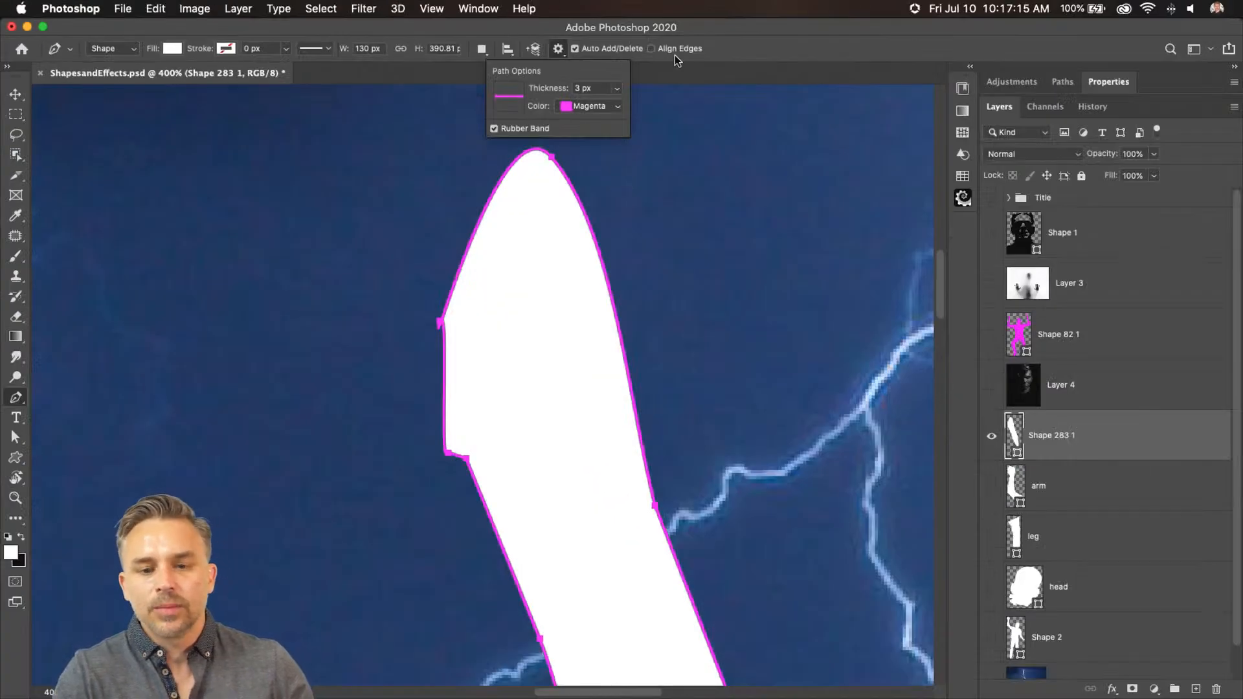
{"action": "left_click", "coordinate": [682, 30]}
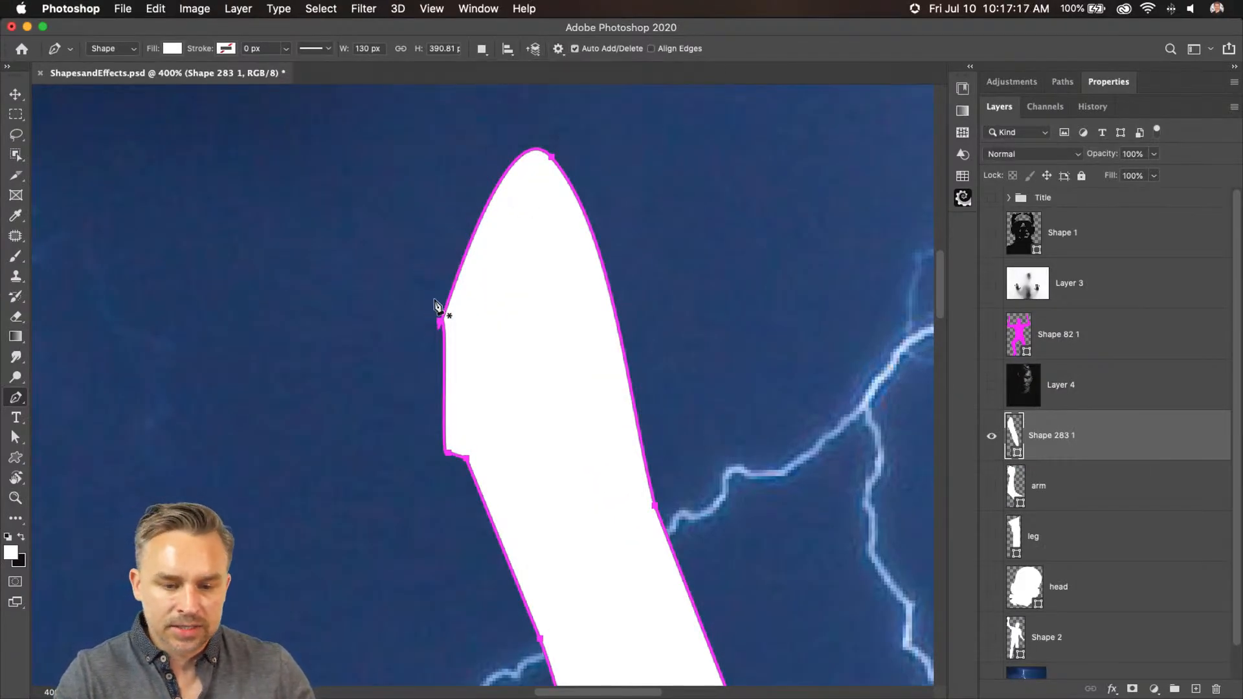
Select and show the arm layer, hide the Shape 283 1 layer, and bring the raised arm's cut shoulder end into view
{"action": "key", "text": "super+minus"}
{"action": "key", "text": "super+minus"}
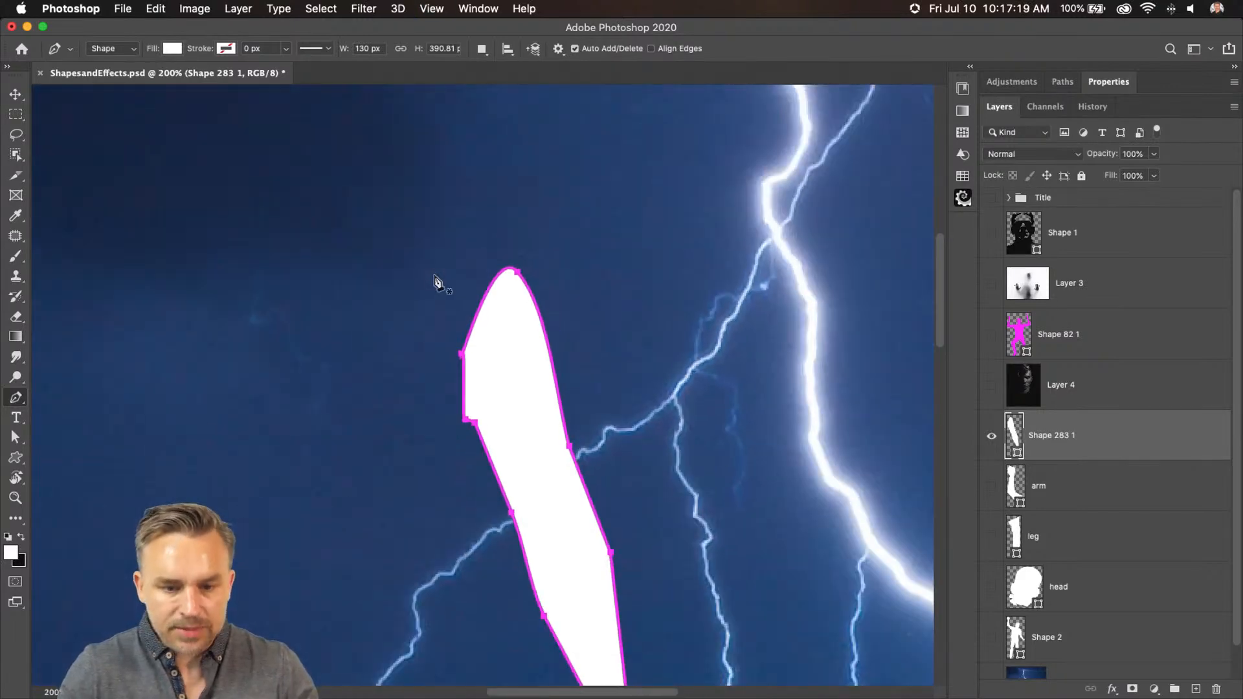
{"action": "left_click", "coordinate": [1057, 494]}
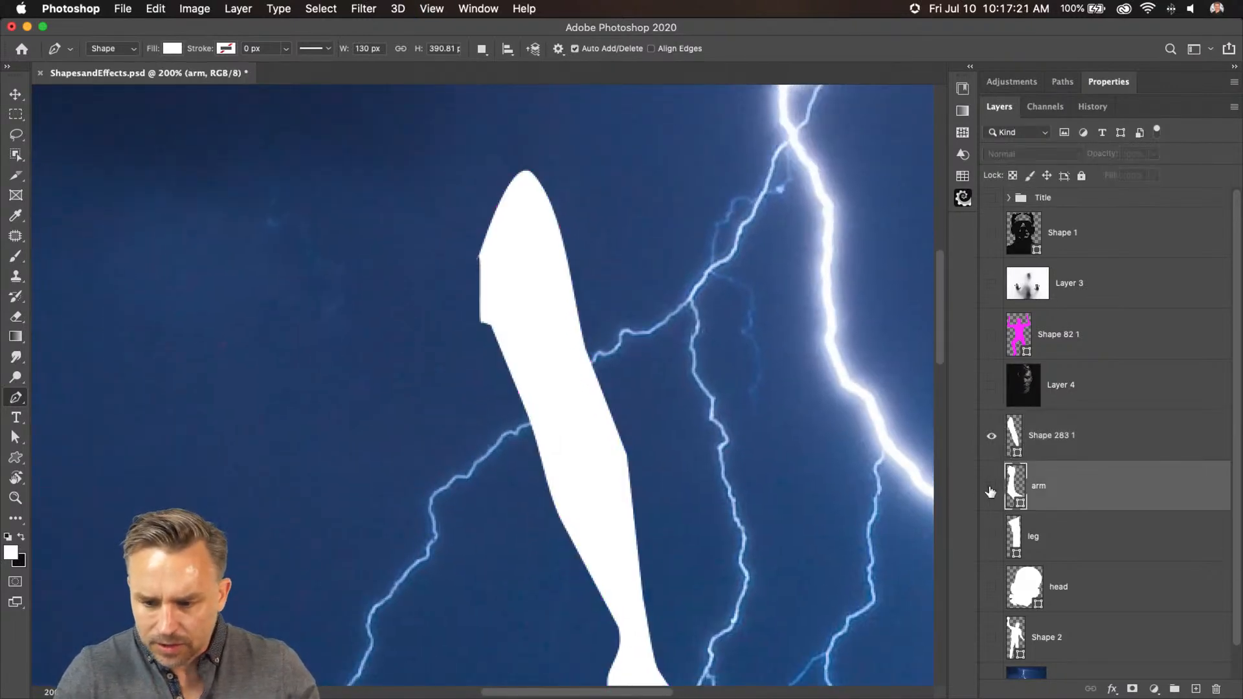
{"action": "left_click", "coordinate": [987, 485]}
{"action": "left_click", "coordinate": [986, 453]}
{"action": "left_click_drag", "start_coordinate": [156, 265], "coordinate": [432, 505]}
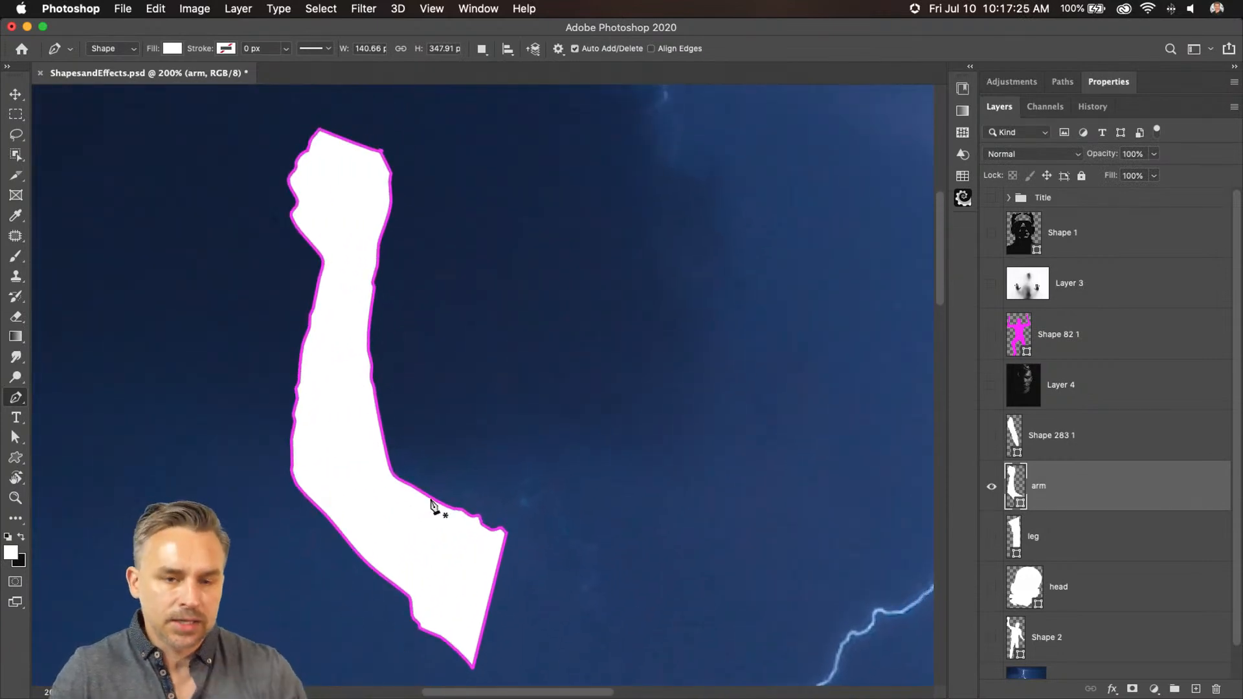
{"action": "left_click_drag", "start_coordinate": [547, 513], "coordinate": [418, 310]}
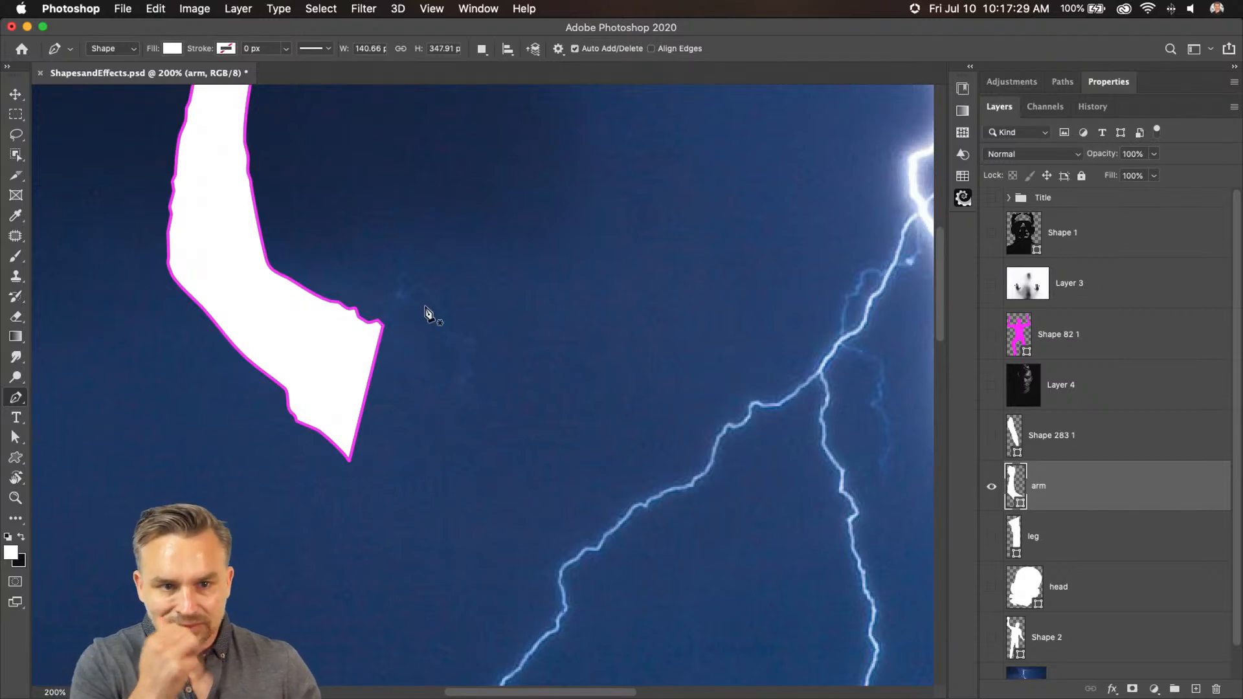
Show and select the Shape 2 layer, leaving the Shape 283 1, arm, leg and head layers hidden
{"action": "left_click", "coordinate": [991, 435]}
{"action": "left_click", "coordinate": [992, 537]}
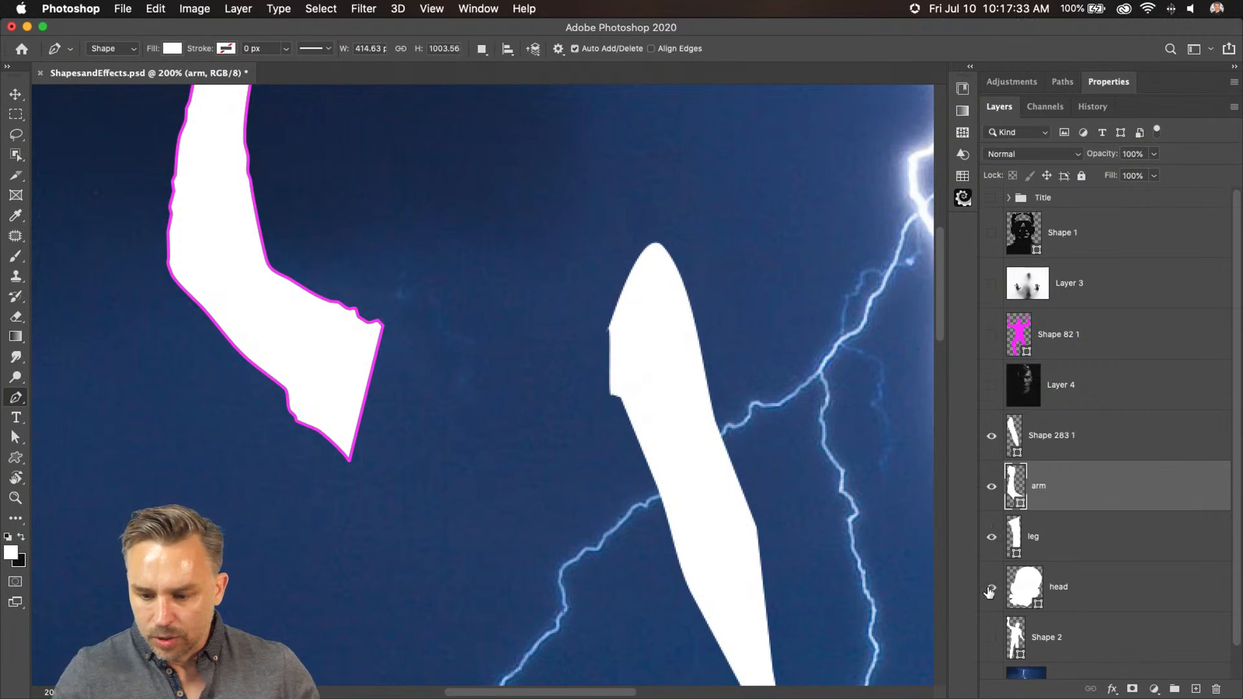
{"action": "left_click", "coordinate": [991, 588]}
{"action": "left_click", "coordinate": [991, 637]}
{"action": "left_click", "coordinate": [1069, 635]}
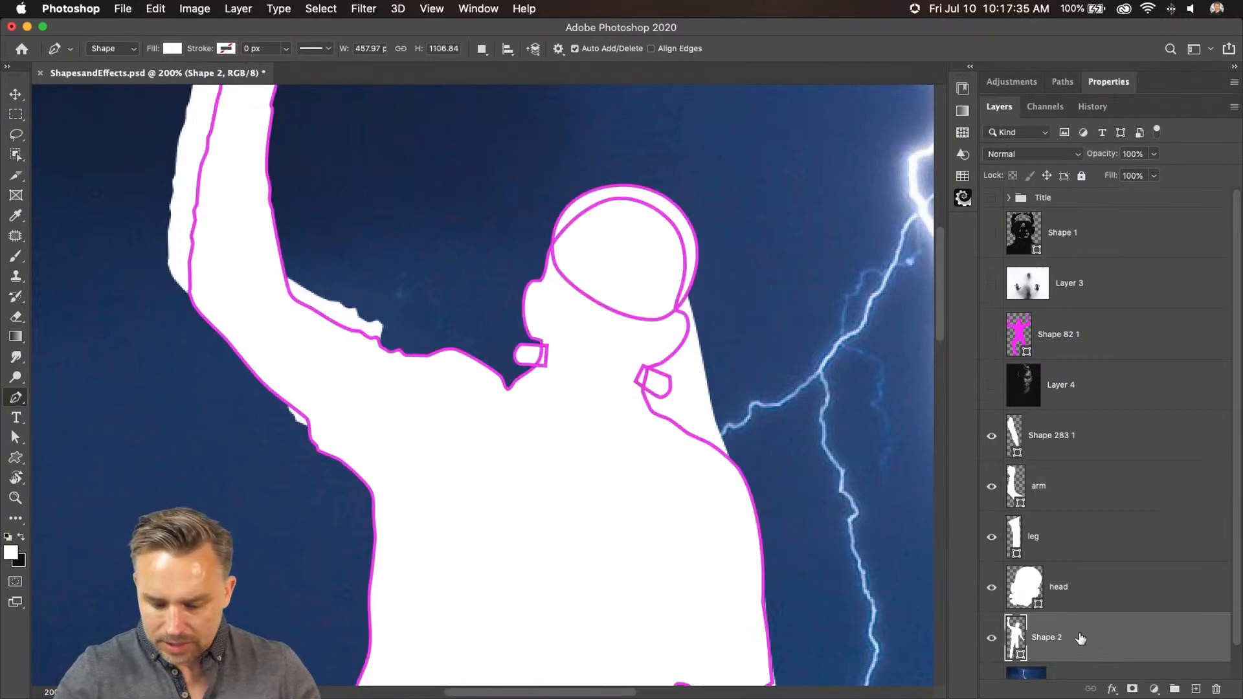
{"action": "left_click_drag", "start_coordinate": [989, 591], "coordinate": [987, 437]}
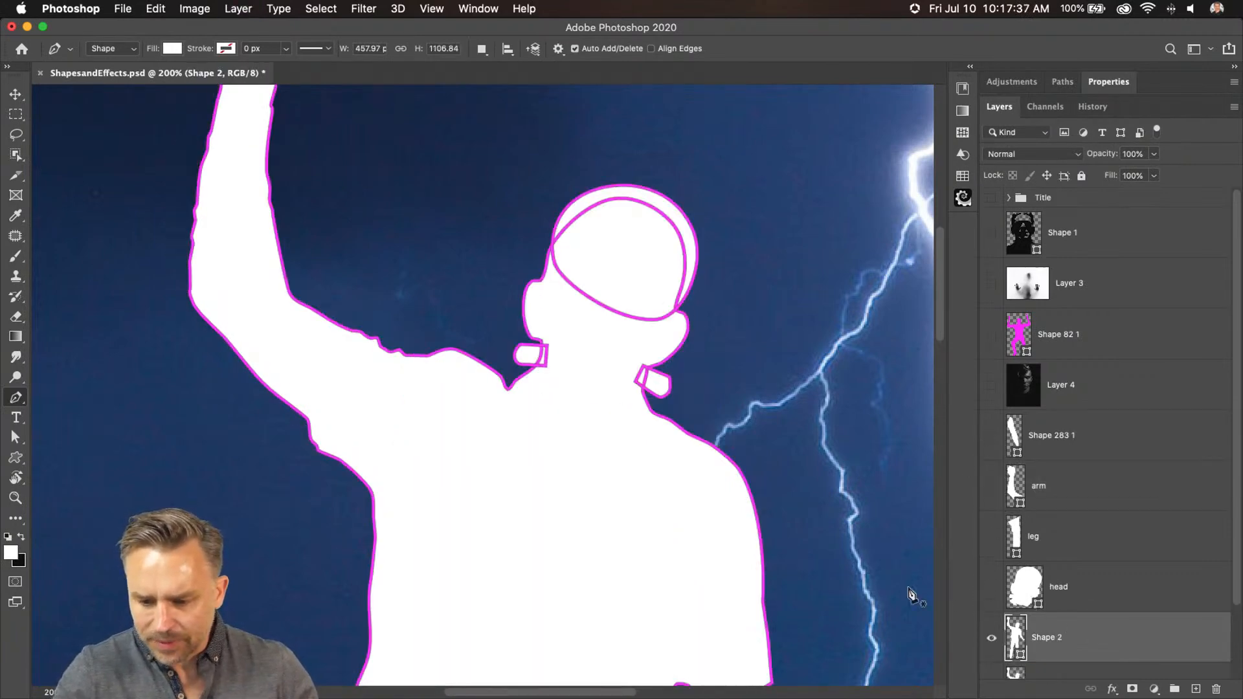
Duplicate the Shape 2 layer and hide the original figure beneath the copy
{"action": "left_click_drag", "start_coordinate": [608, 518], "coordinate": [613, 167]}
{"action": "key", "text": "super+minus"}
{"action": "key", "text": "super+minus"}
{"action": "scroll", "coordinate": [1101, 566], "scroll_direction": "down", "scroll_amount": 3}
{"action": "scroll", "coordinate": [479, 129], "scroll_direction": "down", "scroll_amount": 2}
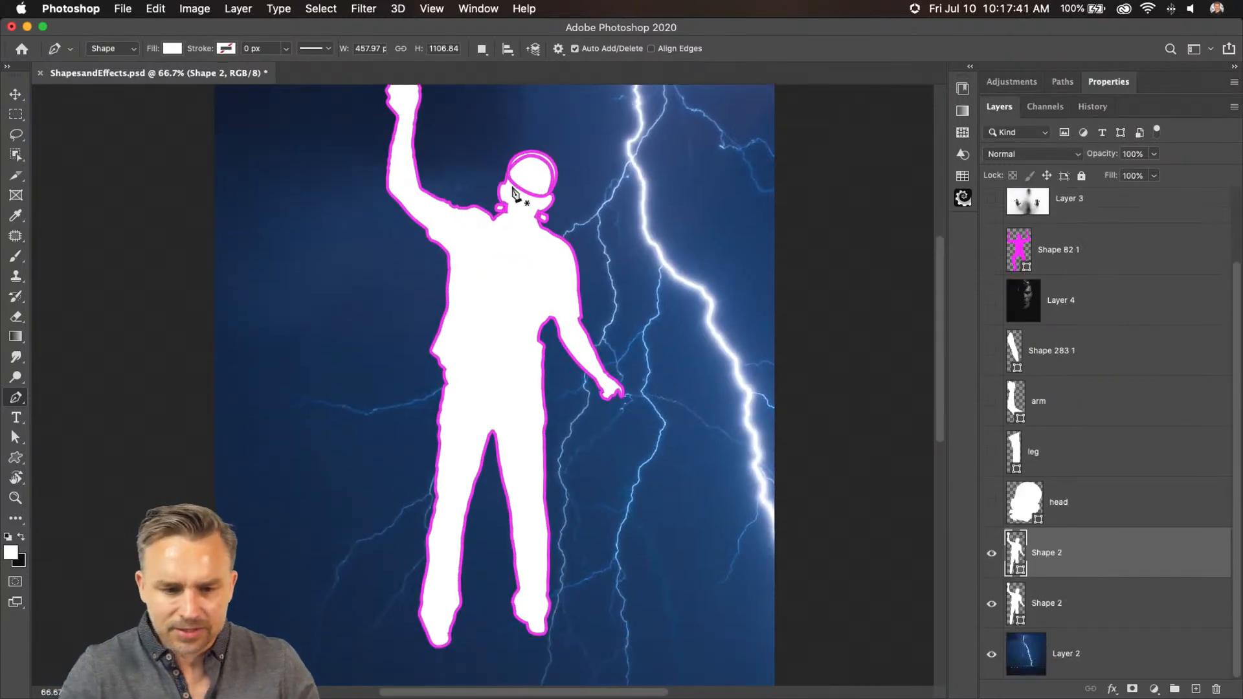
{"action": "left_click", "coordinate": [991, 604]}
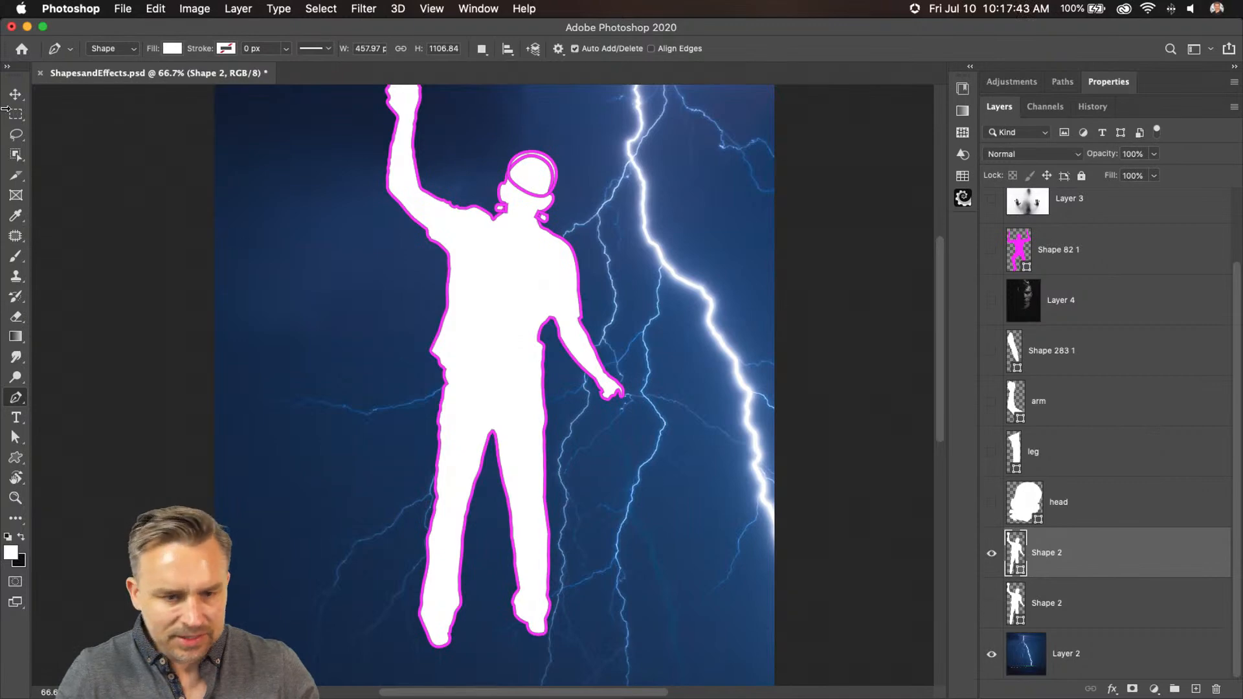
{"action": "left_click_drag", "start_coordinate": [291, 308], "coordinate": [327, 368]}
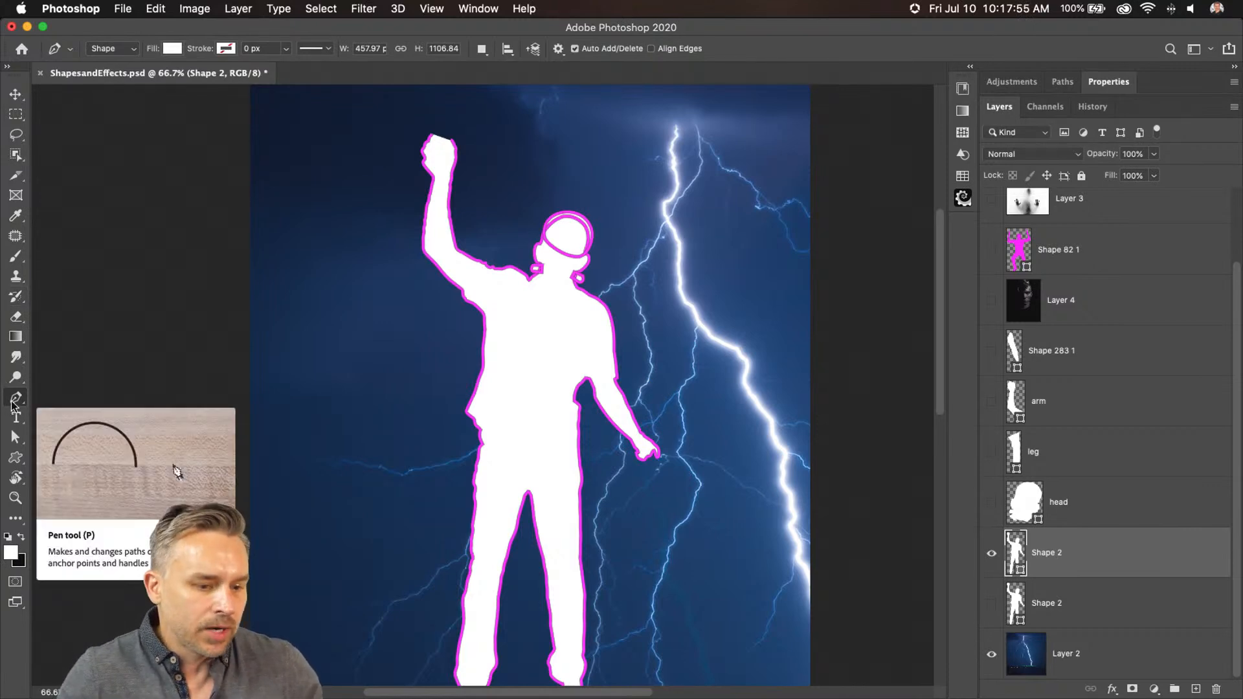
Delete the head and raised arm from the copied Shape 2 figure with the Direct Selection tool
{"action": "left_click", "coordinate": [14, 440]}
{"action": "right_click", "coordinate": [12, 436]}
{"action": "left_click", "coordinate": [68, 452]}
{"action": "left_click_drag", "start_coordinate": [354, 124], "coordinate": [644, 293]}
{"action": "key", "text": "BackSpace"}
{"action": "left_click_drag", "start_coordinate": [391, 236], "coordinate": [474, 318]}
{"action": "key", "text": "BackSpace"}
Delete the legs and the hanging arm from the copied figure's path, keeping the torso's side outlines
{"action": "scroll", "coordinate": [416, 581], "scroll_direction": "down", "scroll_amount": 5}
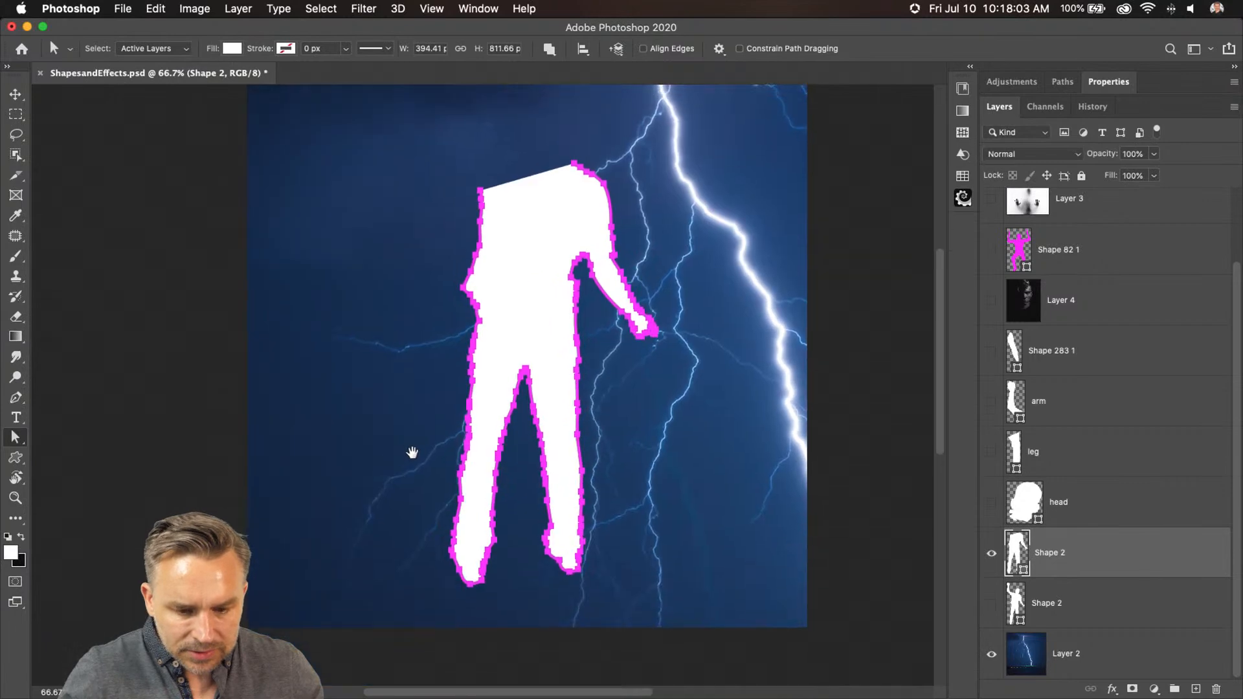
{"action": "left_click_drag", "start_coordinate": [618, 616], "coordinate": [320, 354]}
{"action": "left_click_drag", "start_coordinate": [353, 382], "coordinate": [354, 382]}
{"action": "key", "text": "Delete"}
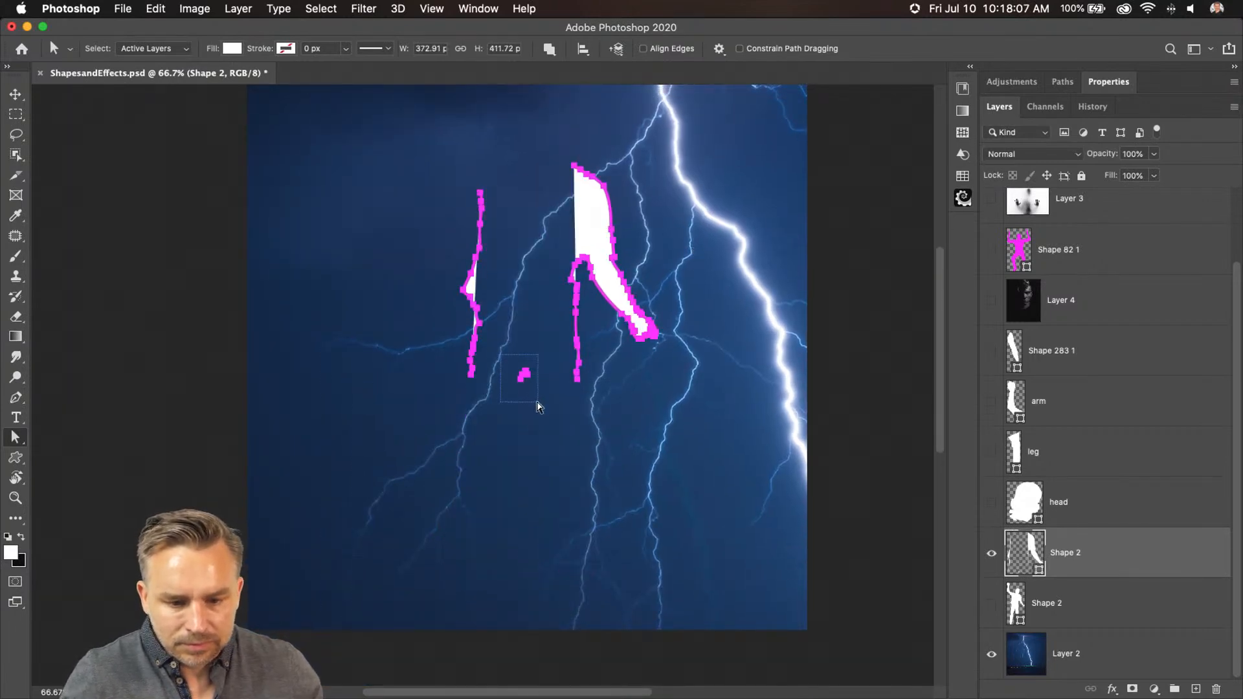
{"action": "left_click", "coordinate": [542, 415]}
{"action": "left_click_drag", "start_coordinate": [705, 386], "coordinate": [602, 146]}
{"action": "key", "text": "Delete"}
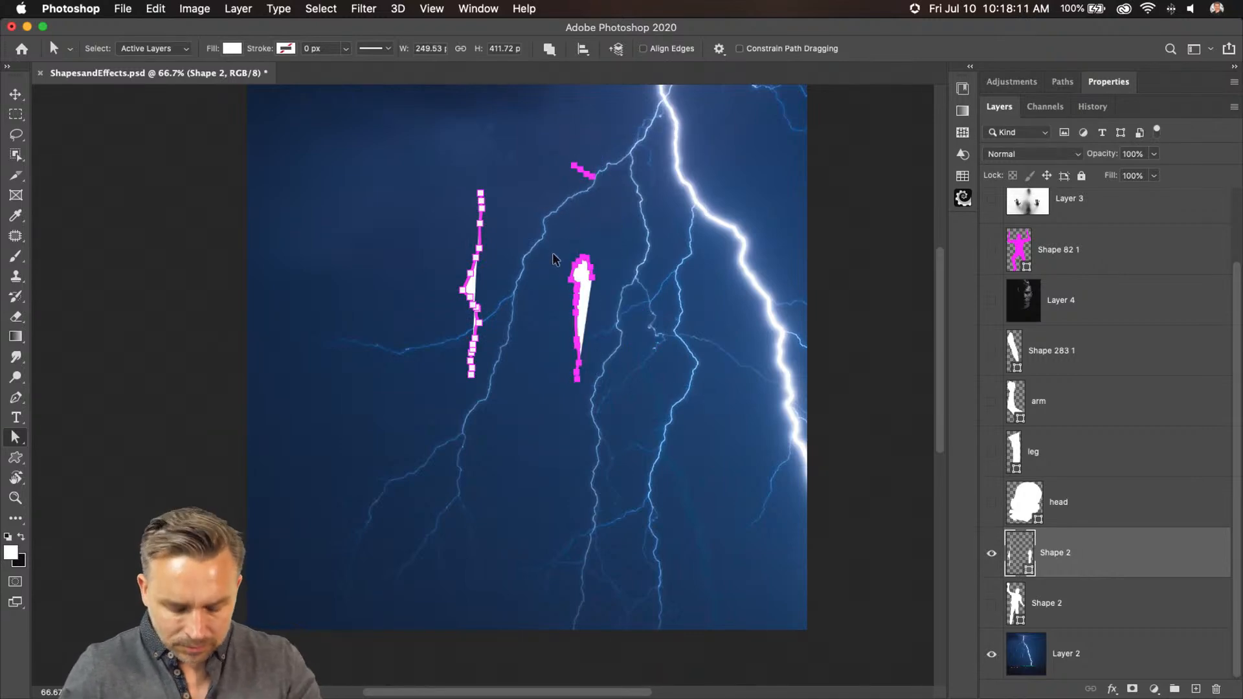
Join the lower ends of the two torso outlines with a waist edge using the Pen tool
{"action": "key", "text": "super+plus"}
{"action": "key", "text": "p"}
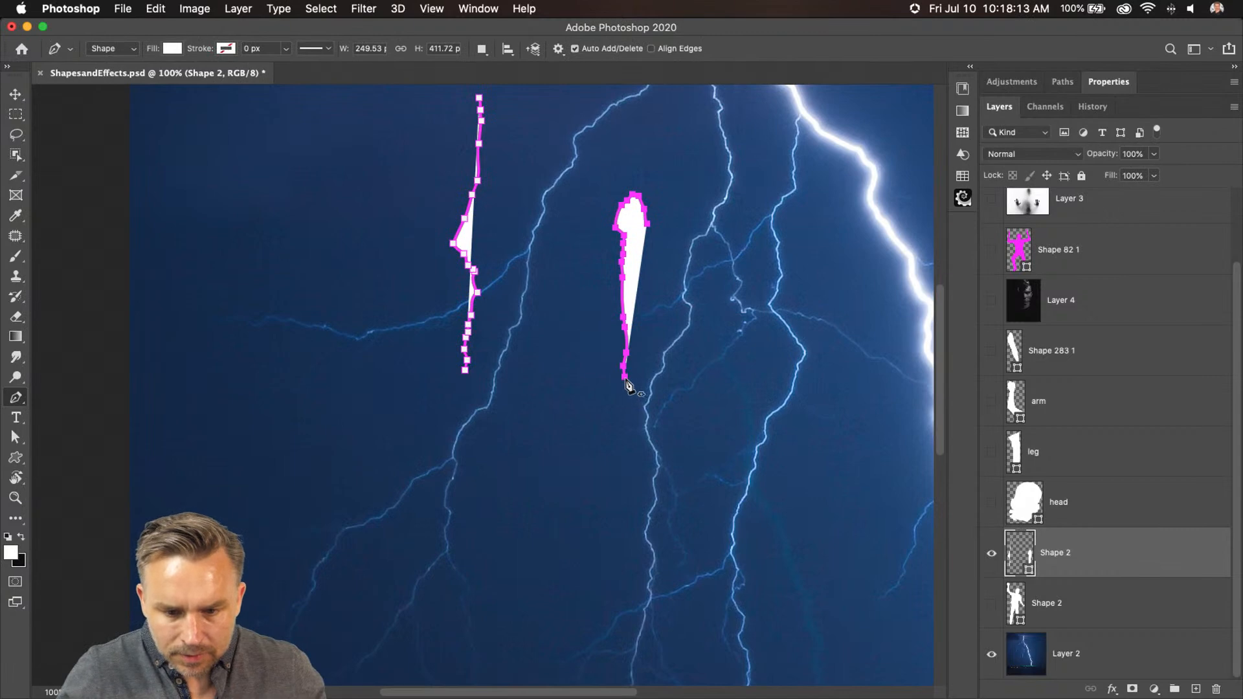
{"action": "left_click", "coordinate": [624, 379]}
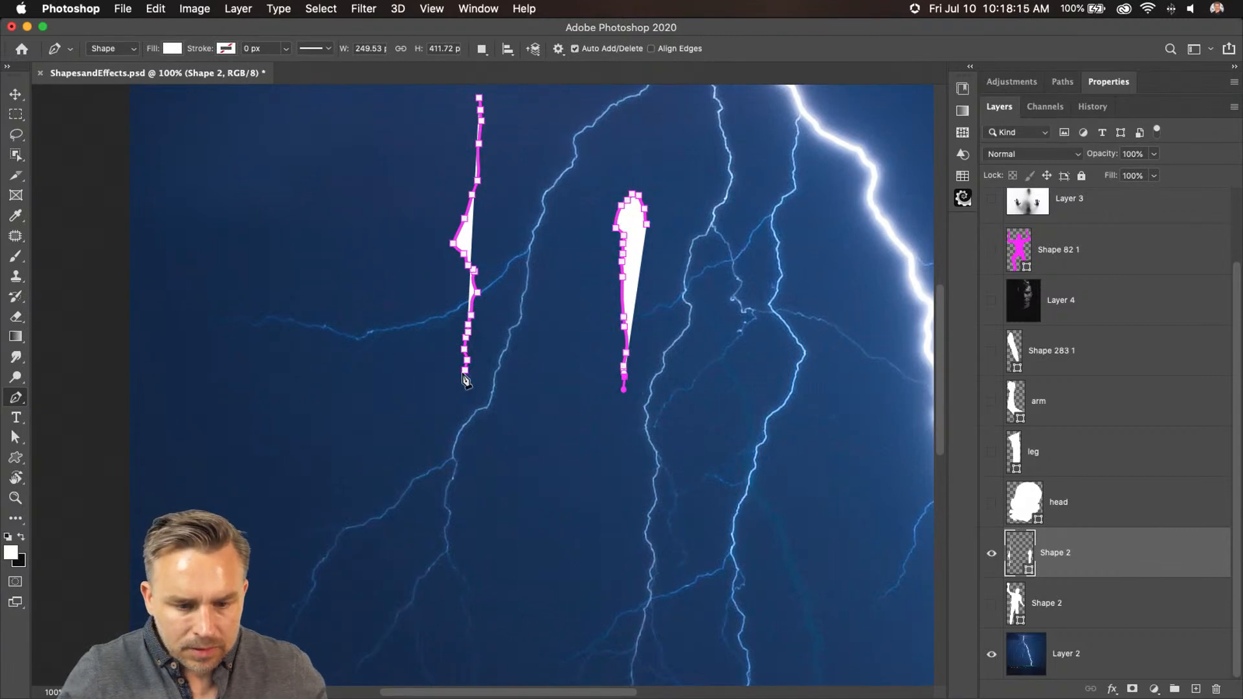
{"action": "left_click", "coordinate": [465, 372]}
{"action": "scroll", "coordinate": [486, 336], "scroll_direction": "up", "scroll_amount": 5}
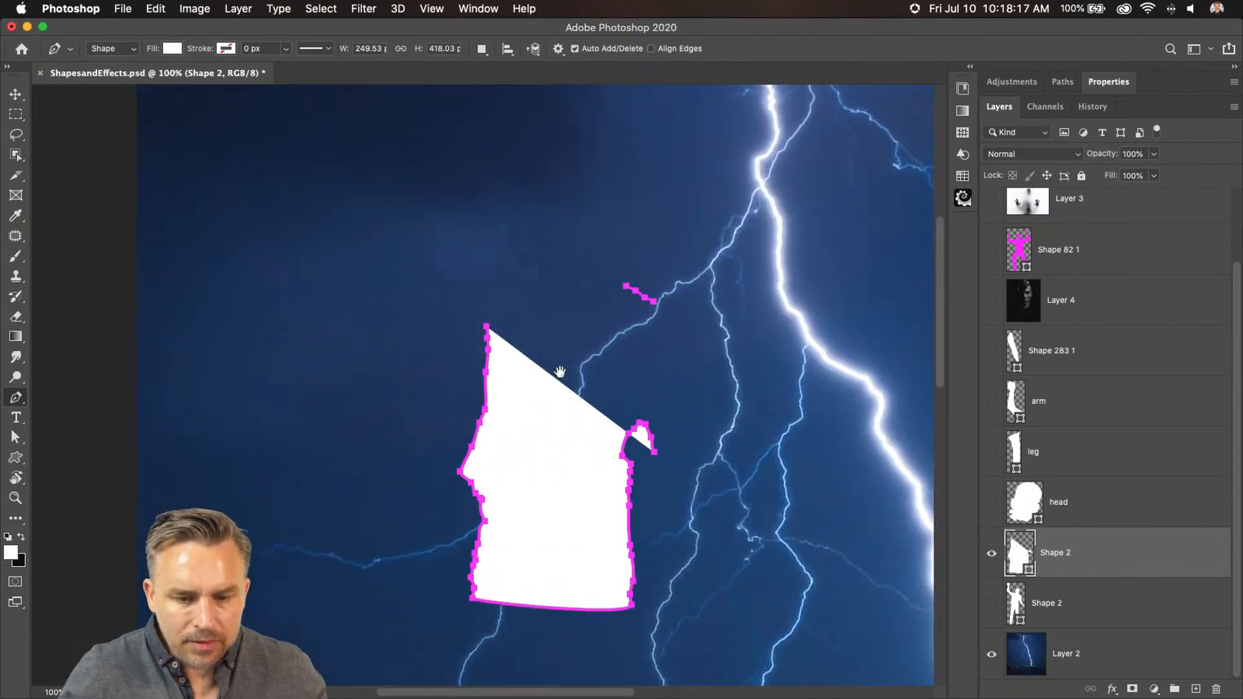
Bridge the torso's open top with a curved edge and draw an irregular arm-side edge down to the armpit, closing the path
{"action": "left_click", "coordinate": [486, 335]}
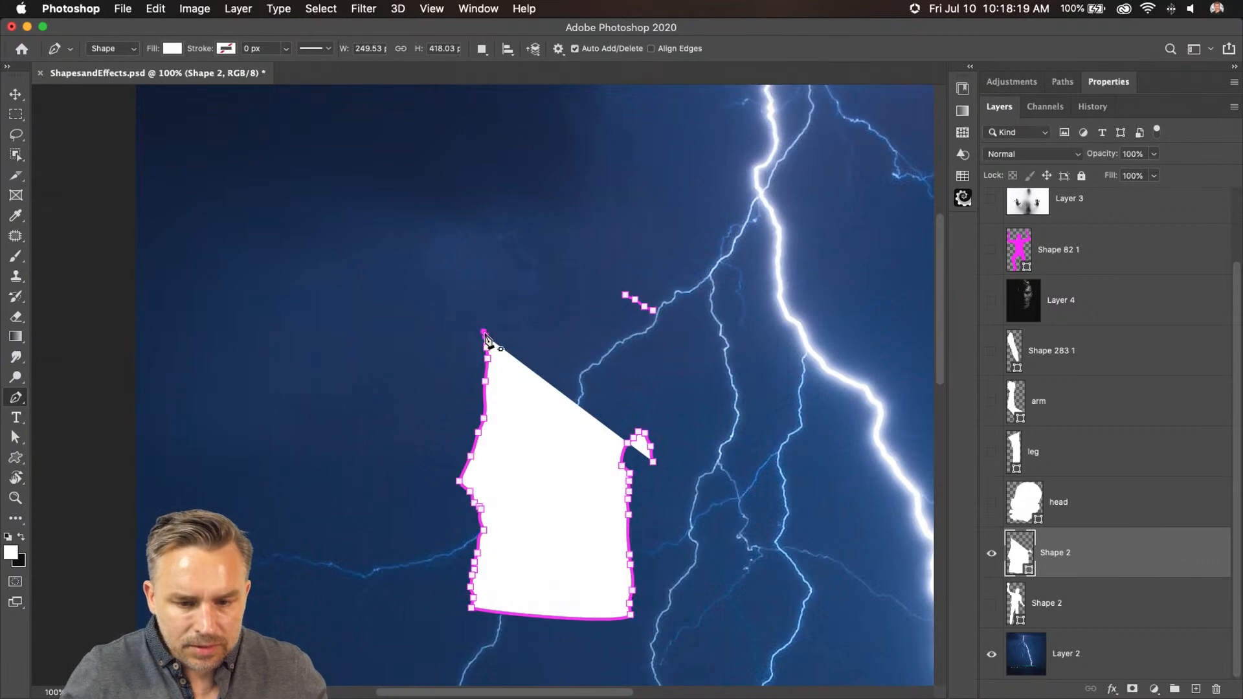
{"action": "left_click_drag", "start_coordinate": [623, 298], "coordinate": [673, 317]}
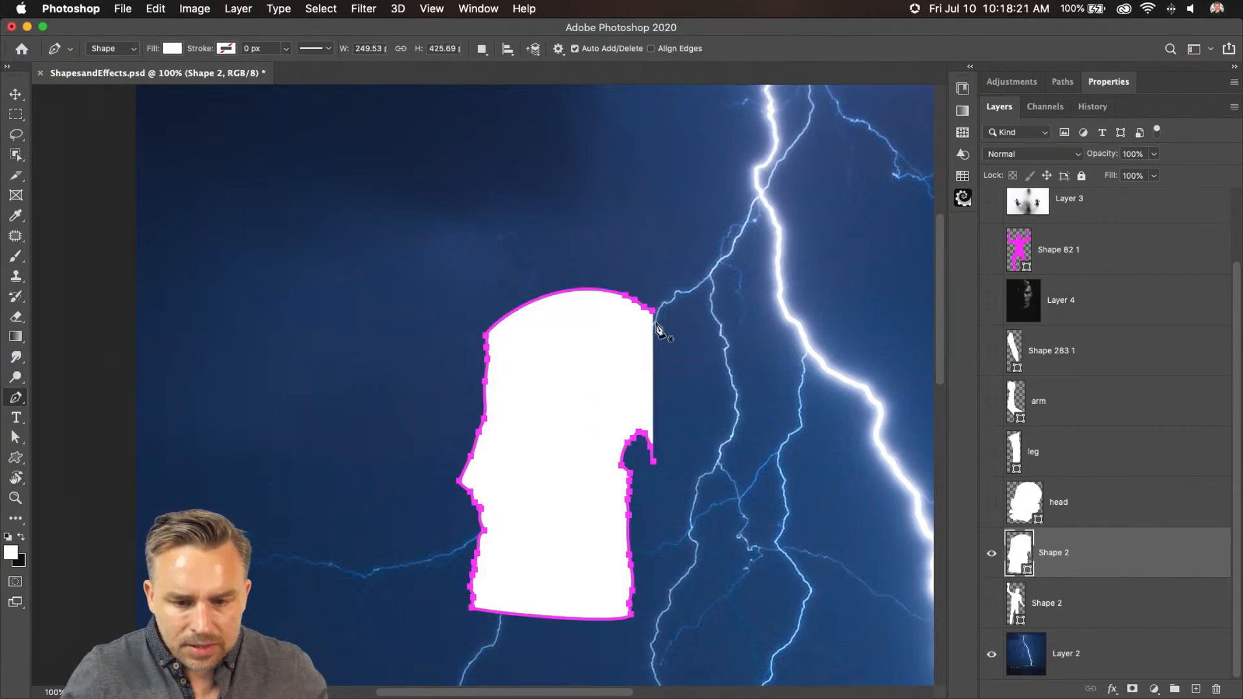
{"action": "left_click", "coordinate": [672, 348]}
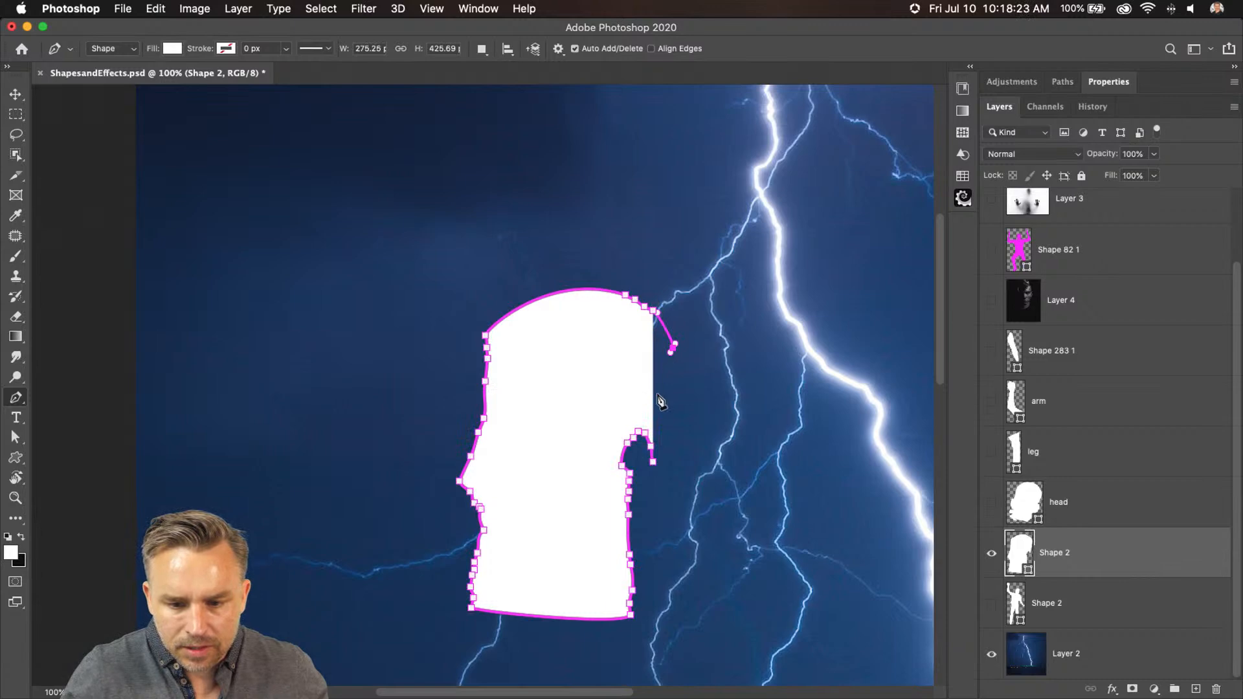
{"action": "left_click_drag", "start_coordinate": [664, 393], "coordinate": [671, 404]}
{"action": "left_click", "coordinate": [668, 415]}
{"action": "left_click", "coordinate": [660, 441]}
{"action": "left_click", "coordinate": [660, 462]}
{"action": "left_click_drag", "start_coordinate": [654, 462], "coordinate": [648, 461]}
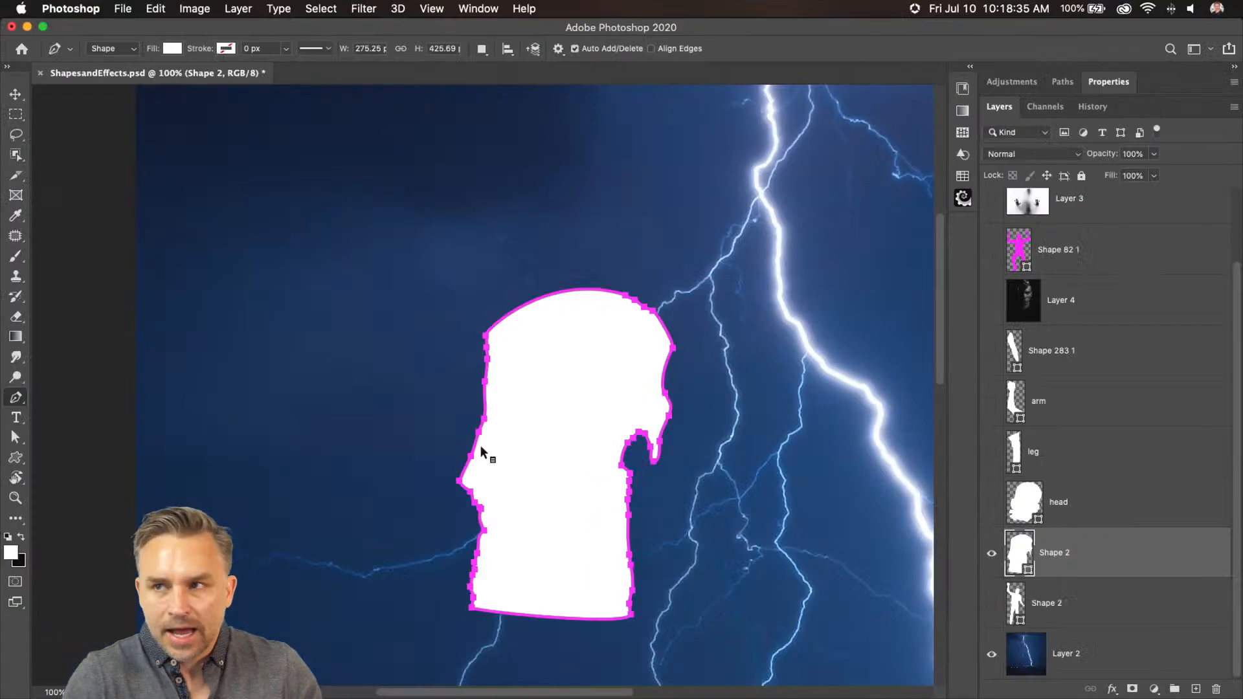
Add anchor points along the torso's curved upper edge with the Pen tool
{"action": "left_click", "coordinate": [14, 398]}
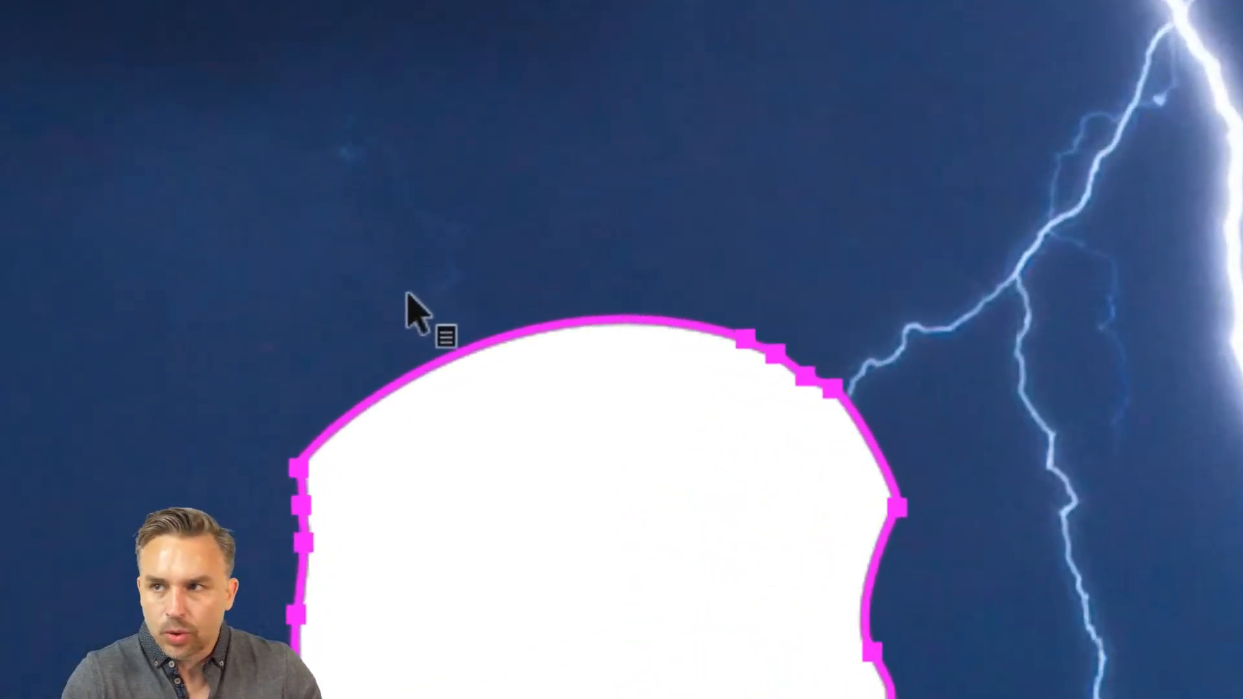
{"action": "left_click", "coordinate": [531, 336]}
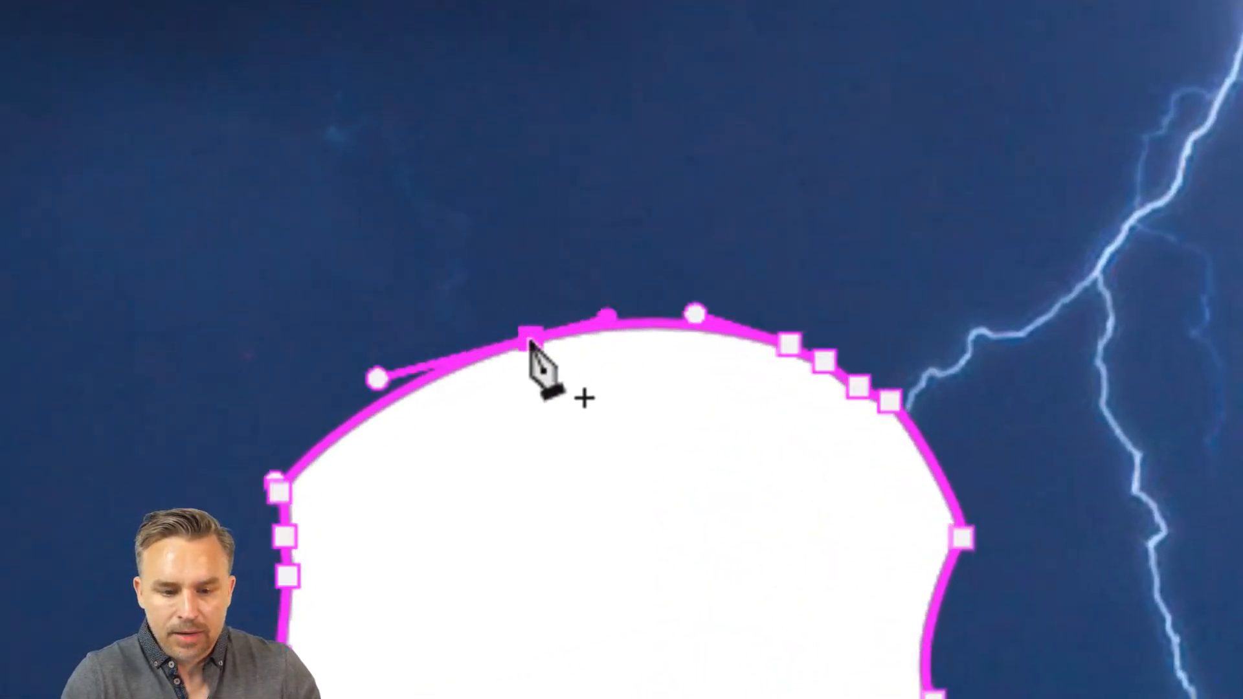
{"action": "left_click", "coordinate": [403, 389]}
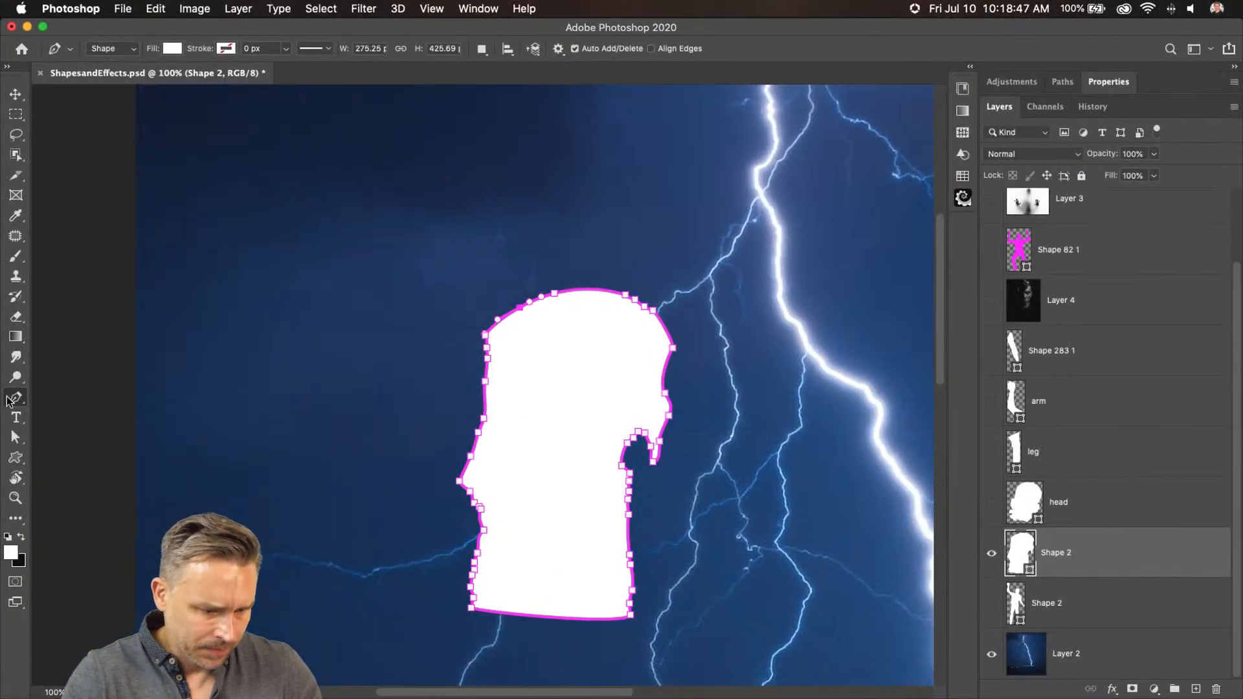
Reshape the torso's curved upper edge by moving its added anchor points with the Direct Selection tool
{"action": "left_click", "coordinate": [7, 400]}
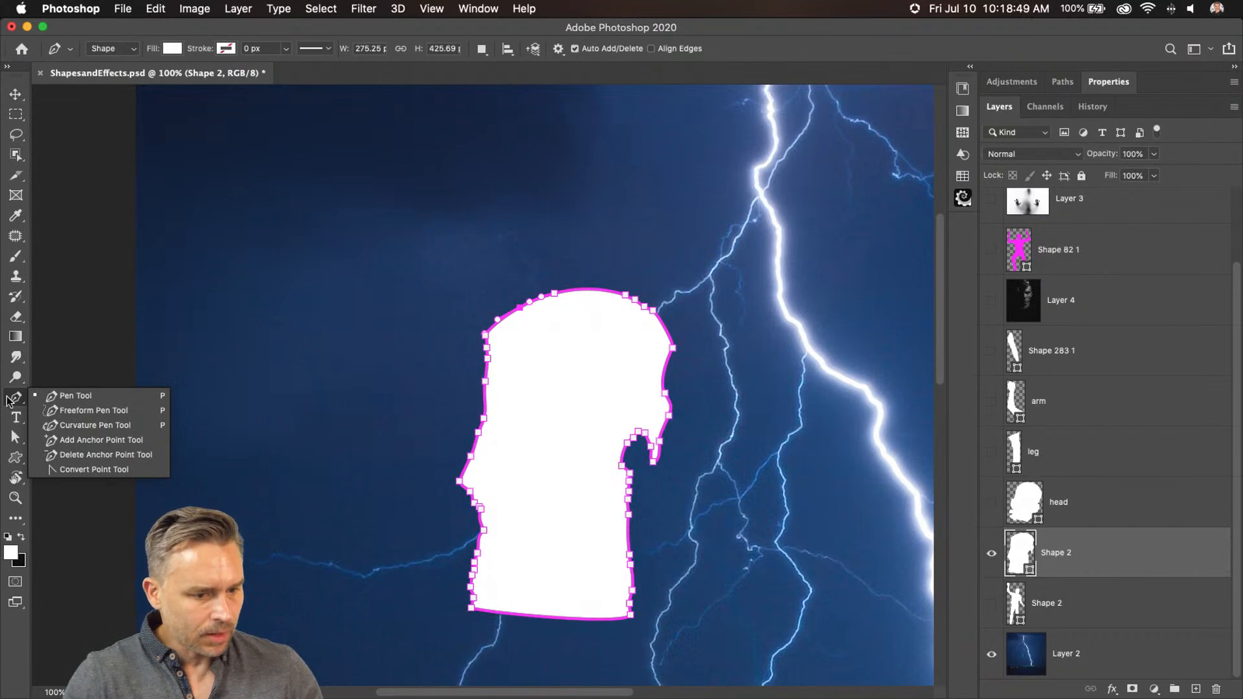
{"action": "left_click", "coordinate": [9, 437]}
{"action": "left_click", "coordinate": [9, 439]}
{"action": "left_click", "coordinate": [78, 451]}
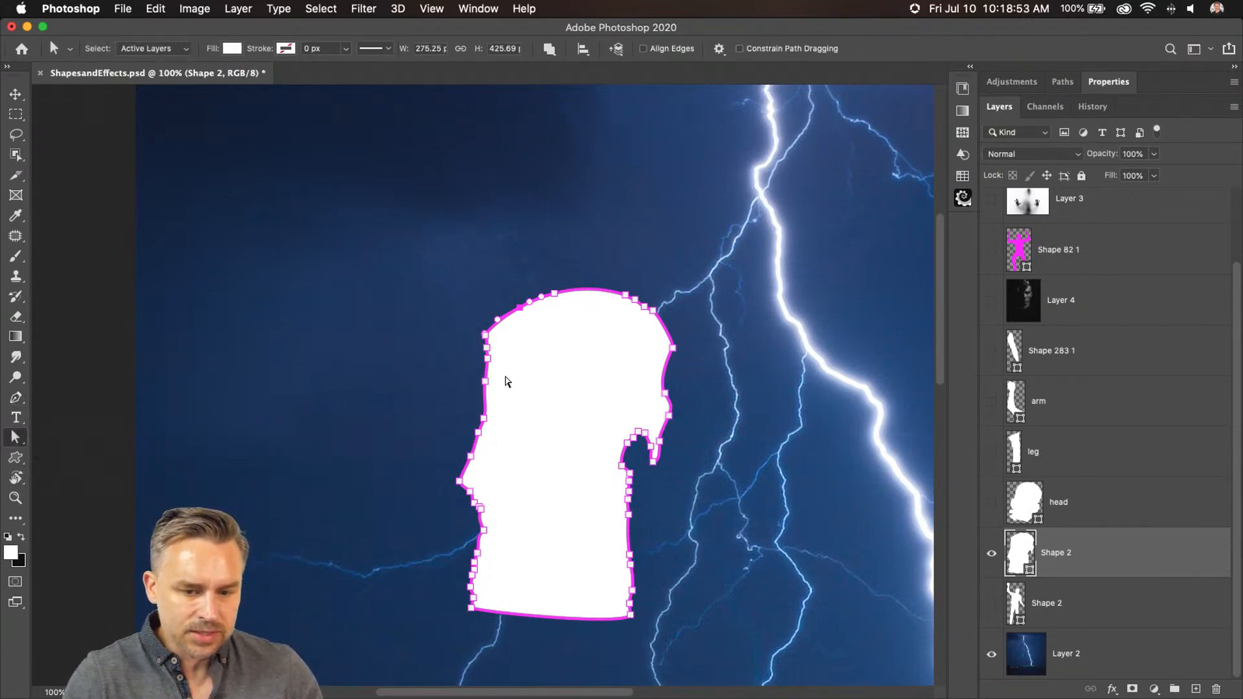
{"action": "left_click_drag", "start_coordinate": [521, 312], "coordinate": [488, 303]}
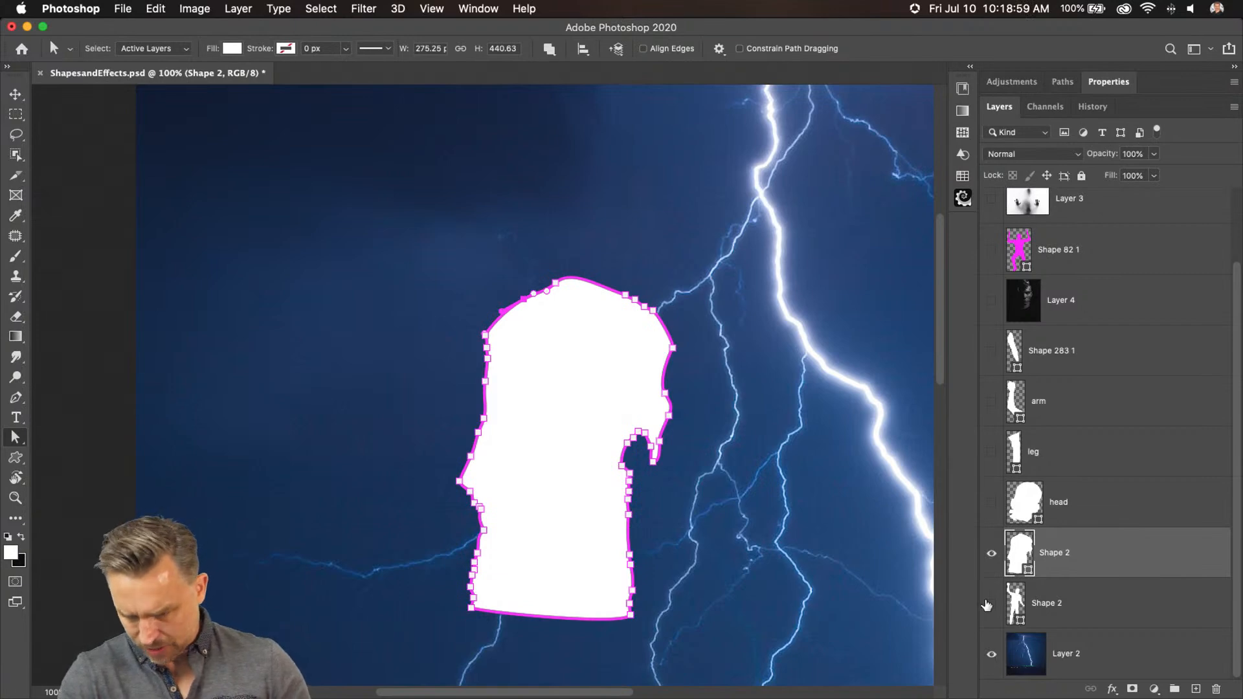
Hide the torso copy, show and select the original Shape 2 layer, and place the Shape 81 figure from the People shapes
{"action": "left_click", "coordinate": [991, 603]}
{"action": "left_click", "coordinate": [991, 554]}
{"action": "left_click", "coordinate": [1057, 602]}
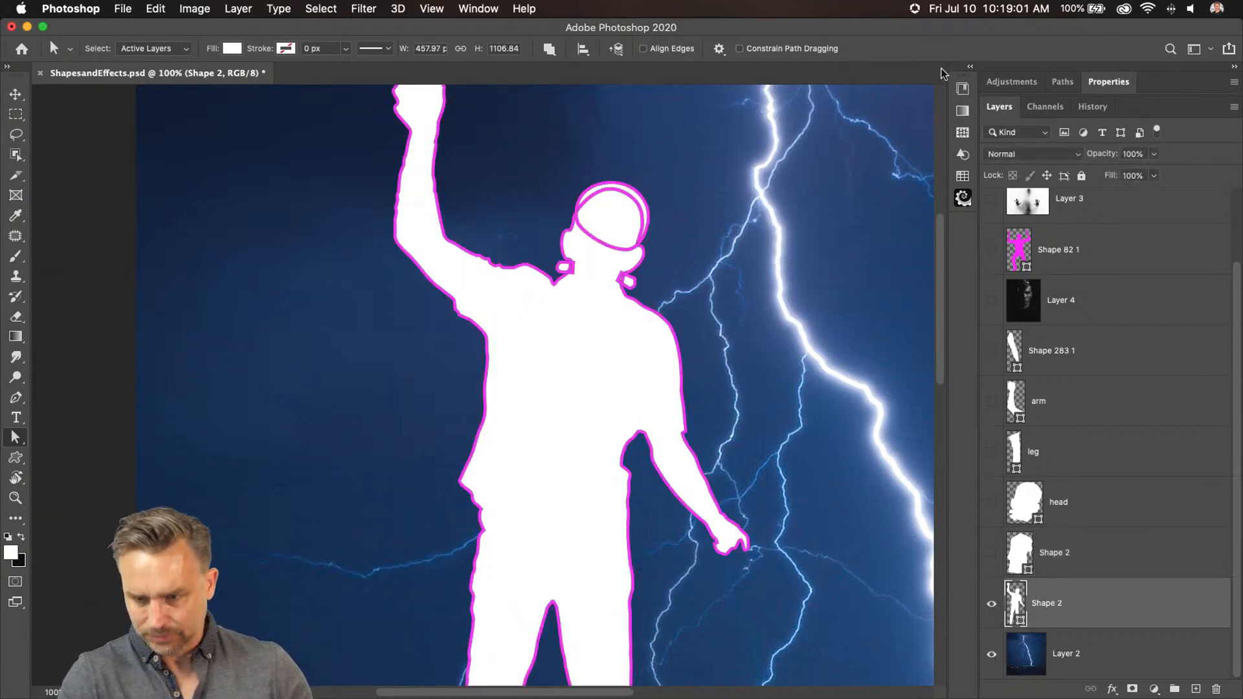
{"action": "left_click", "coordinate": [969, 68]}
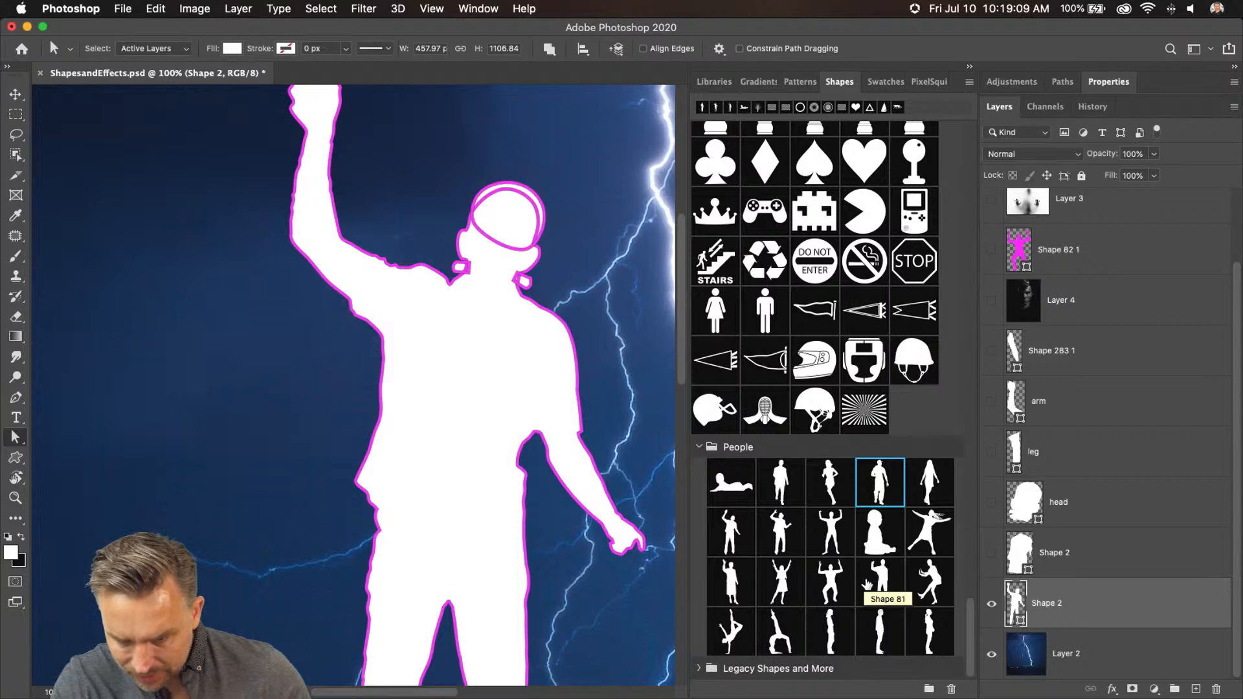
{"action": "left_click_drag", "start_coordinate": [867, 582], "coordinate": [293, 410]}
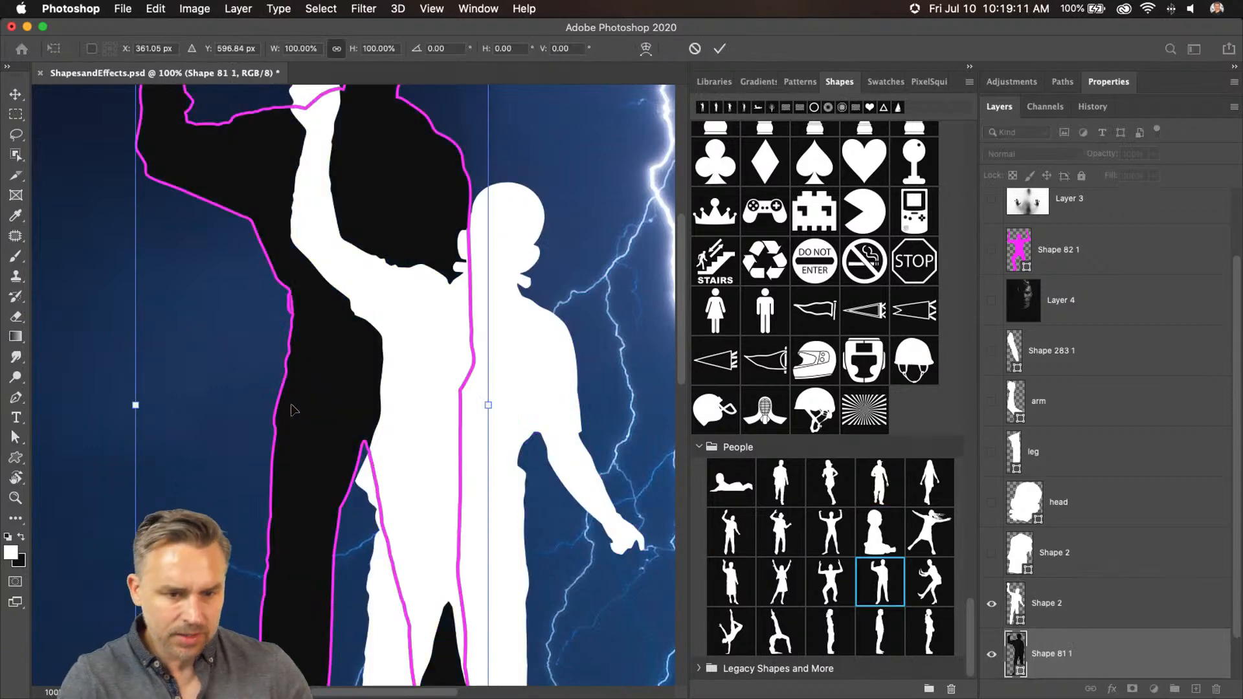
{"action": "scroll", "coordinate": [1098, 630], "scroll_direction": "down", "scroll_amount": 1}
{"action": "key", "text": "Return"}
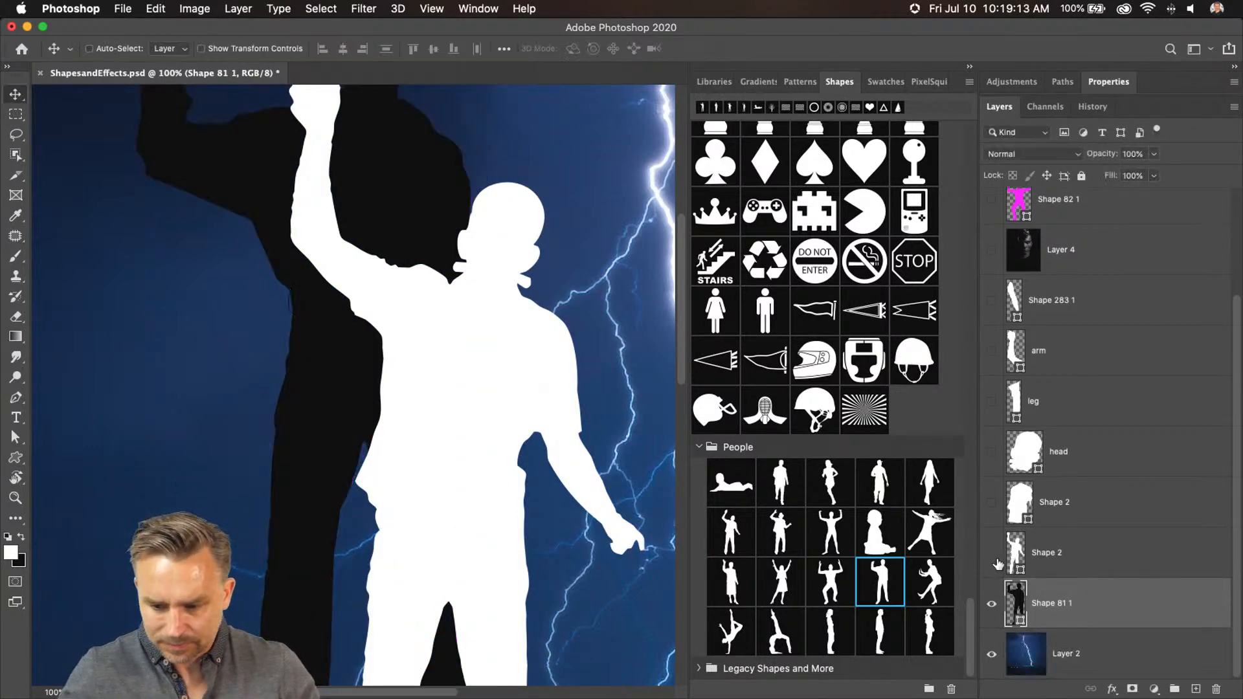
Hide the original Shape 2 layer and change the Shape 81 figure's fill to white
{"action": "left_click", "coordinate": [991, 554]}
{"action": "double_click", "coordinate": [1015, 600]}
{"action": "left_click_drag", "start_coordinate": [922, 484], "coordinate": [826, 373]}
{"action": "key", "text": "Return"}
Isolate the Shape 81 figure's leg below its raised arm by deleting the rest of the path with the Direct Selection tool
{"action": "left_click_drag", "start_coordinate": [184, 238], "coordinate": [285, 394]}
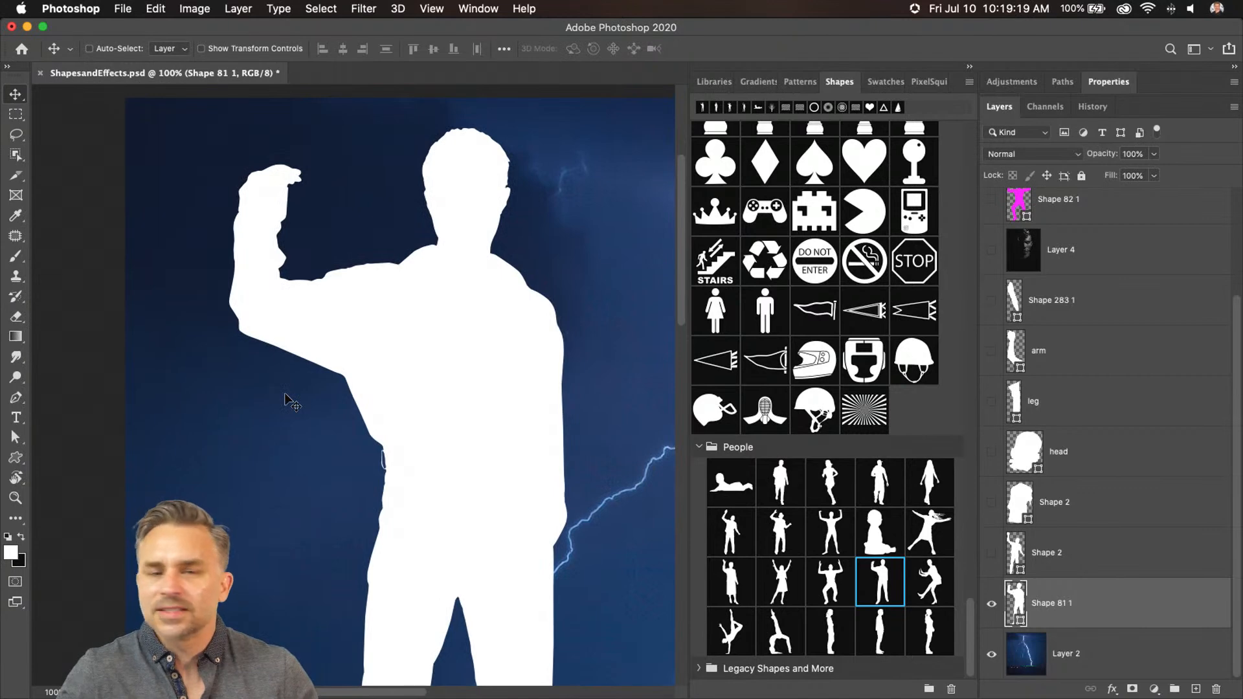
{"action": "scroll", "coordinate": [304, 444], "scroll_direction": "down", "scroll_amount": 1}
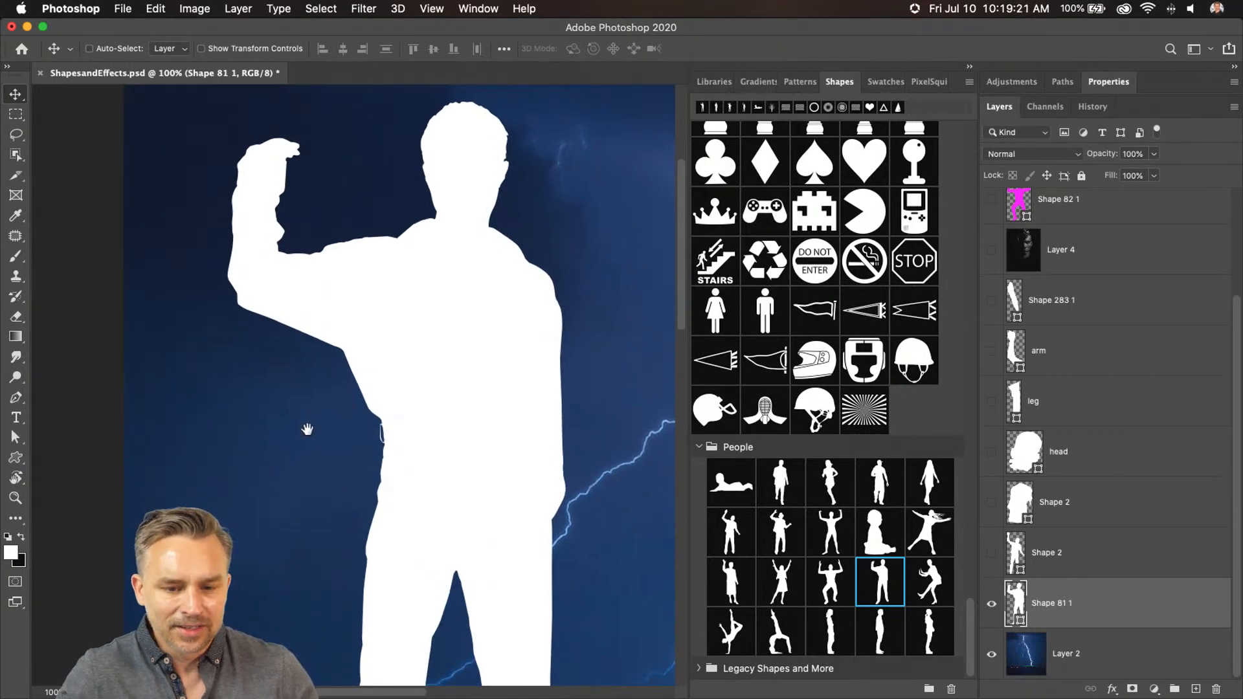
{"action": "key", "text": "super+minus"}
{"action": "key", "text": "super+minus"}
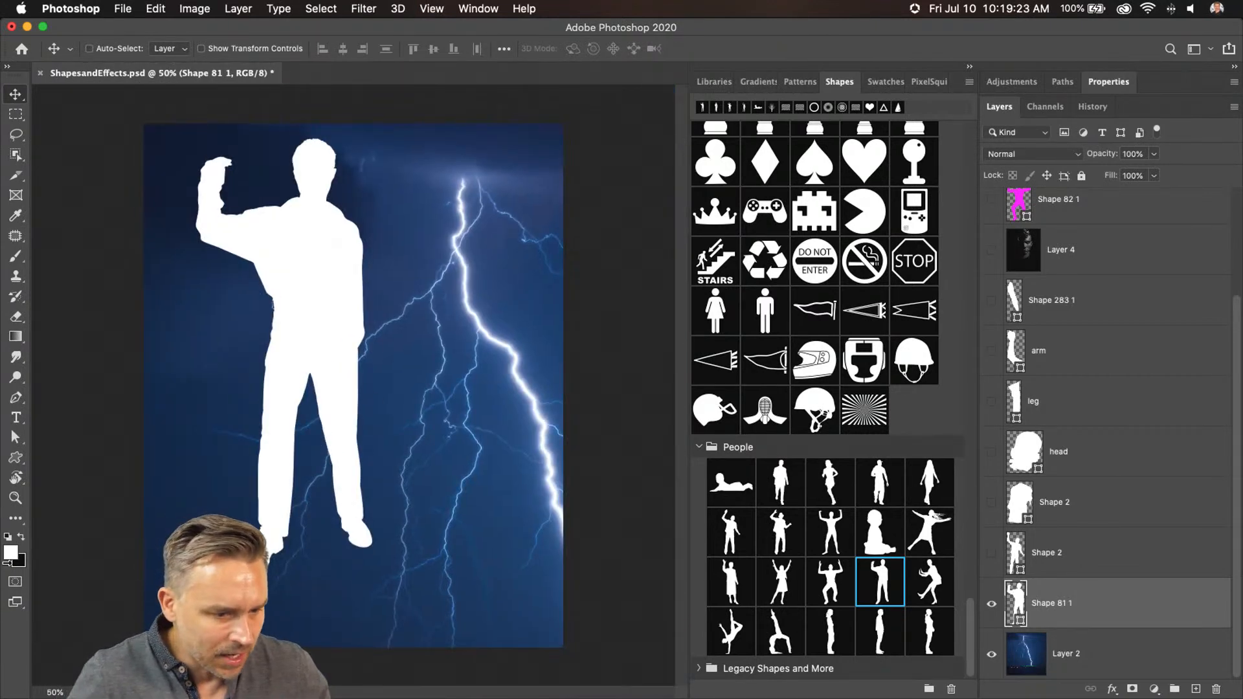
{"action": "left_click", "coordinate": [13, 439]}
{"action": "left_click", "coordinate": [17, 441]}
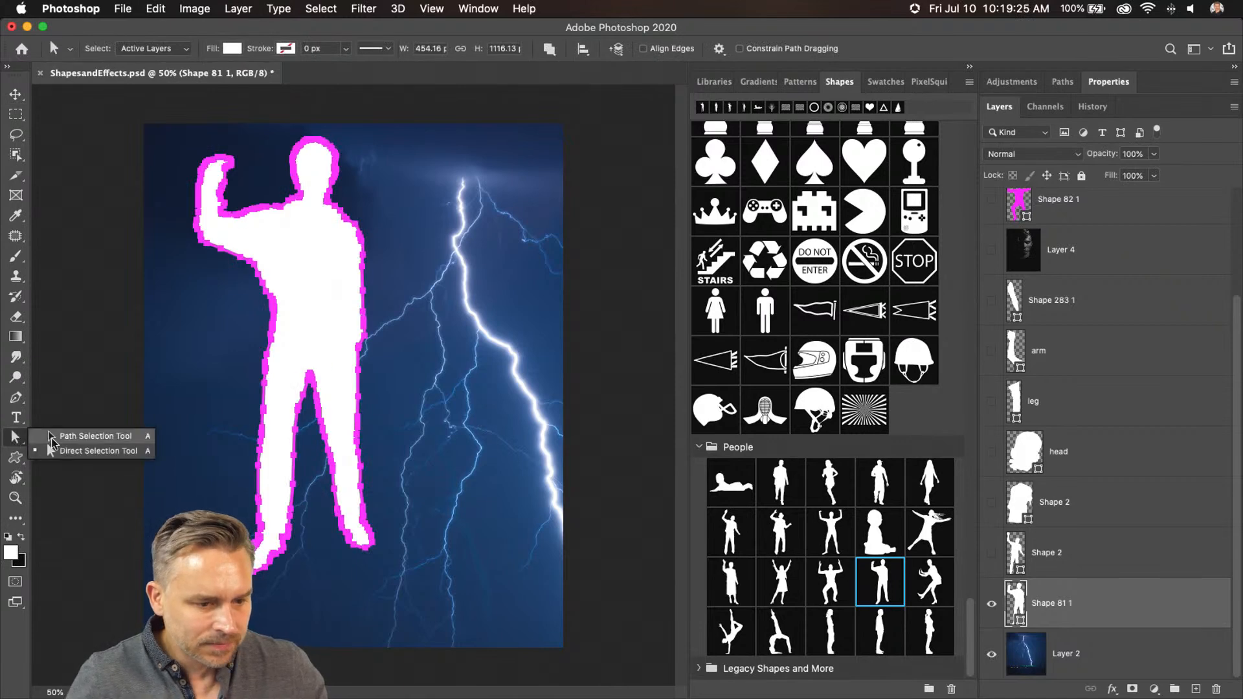
{"action": "left_click", "coordinate": [76, 439]}
{"action": "left_click_drag", "start_coordinate": [177, 111], "coordinate": [304, 644]}
{"action": "key", "text": "Delete"}
{"action": "key", "text": "Delete"}
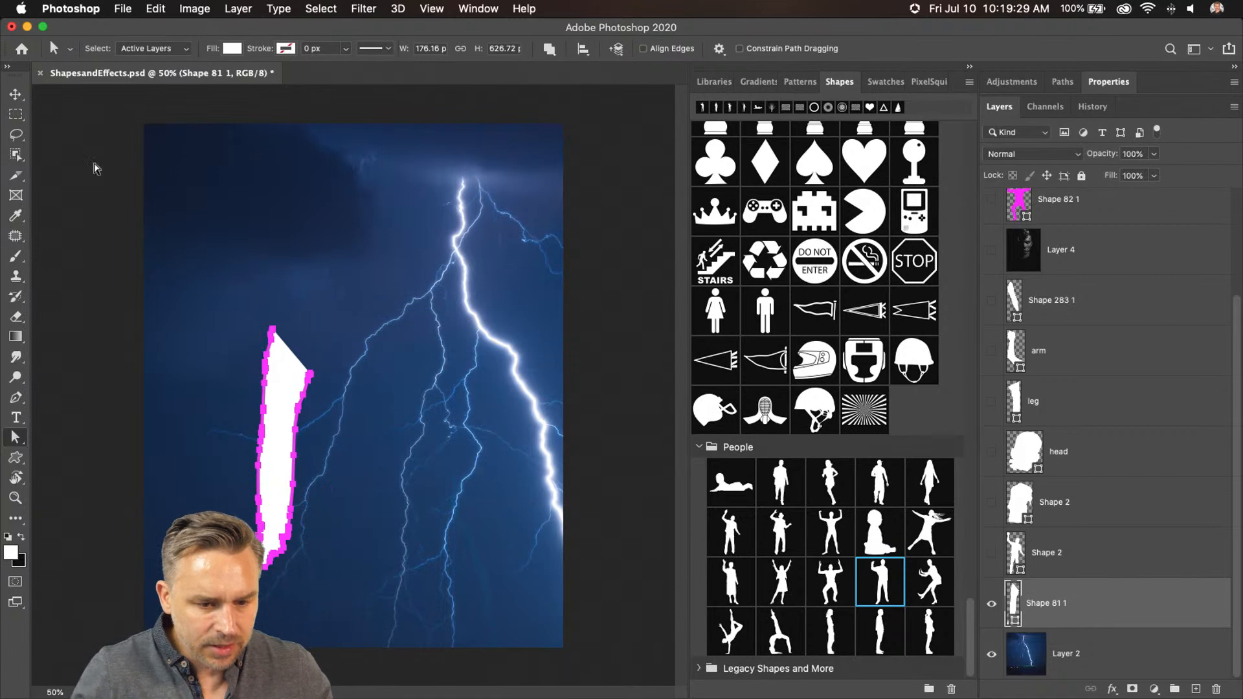
Move the isolated leg's layer above Shape 2 and rename it "leg"
{"action": "key", "text": "v"}
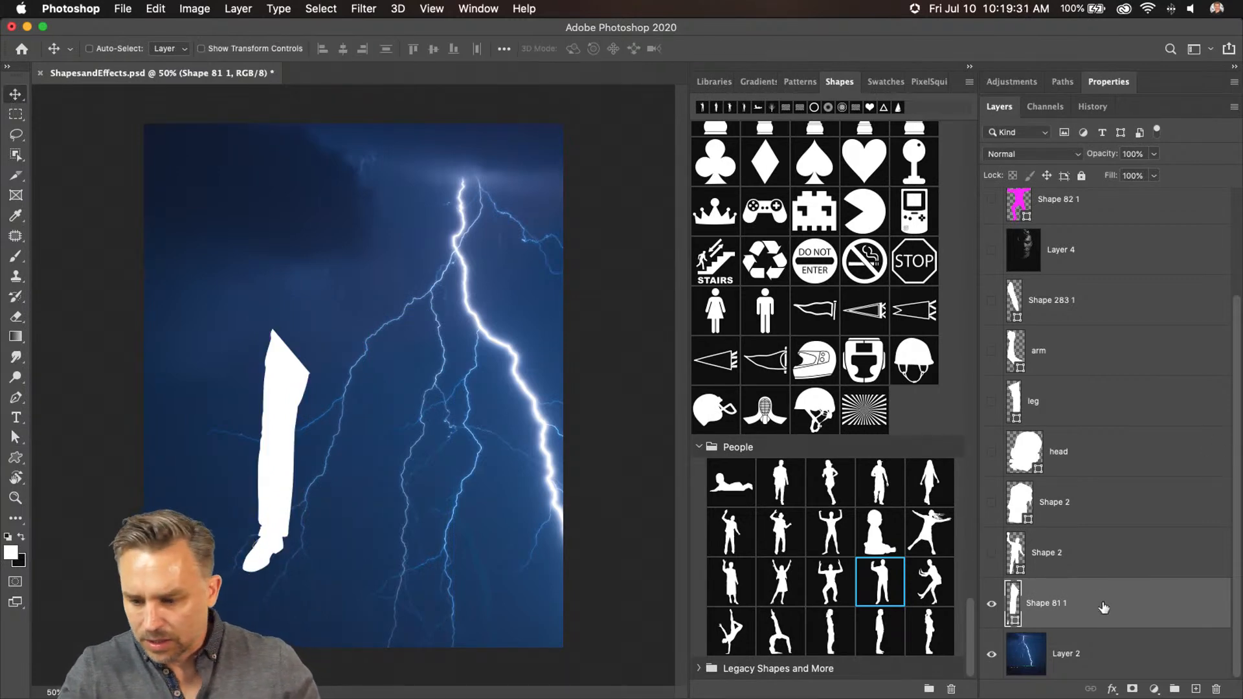
{"action": "left_click_drag", "start_coordinate": [1105, 614], "coordinate": [1100, 528]}
{"action": "double_click", "coordinate": [1040, 553]}
{"action": "type", "text": "leg"}
{"action": "key", "text": "Return"}
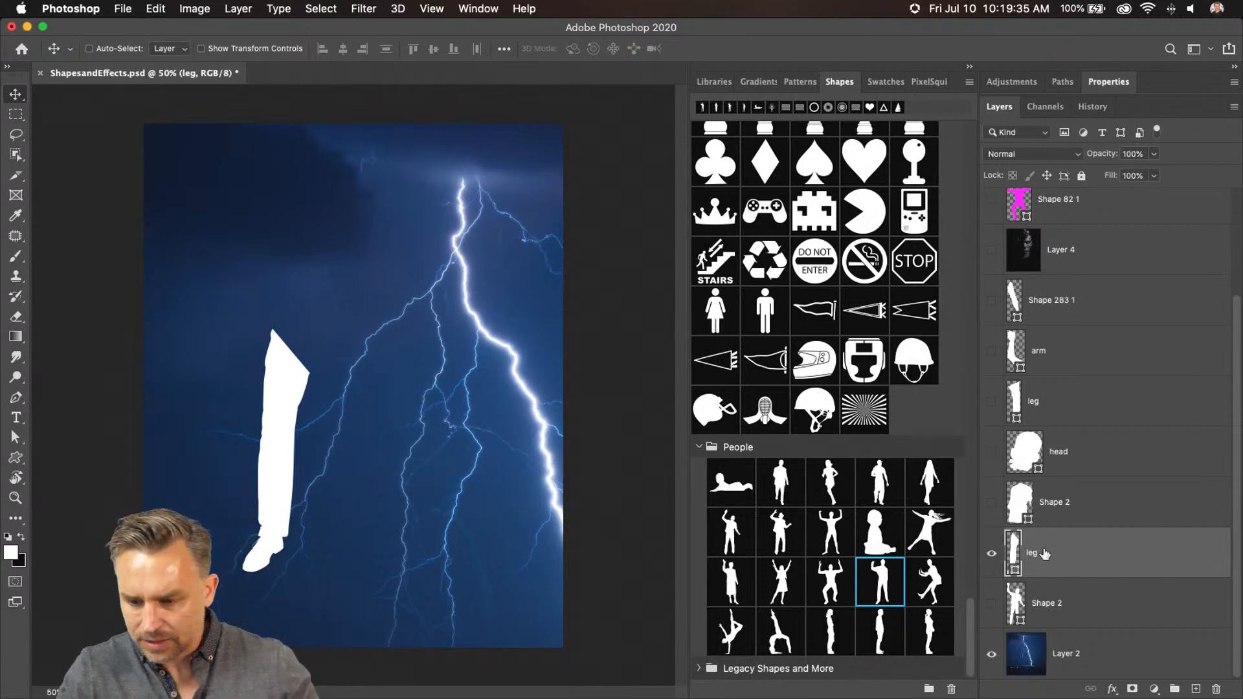
Rename the torso layer "body", show all body-part layers up to Shape 283 1, and select Shape 283 1
{"action": "double_click", "coordinate": [1054, 503]}
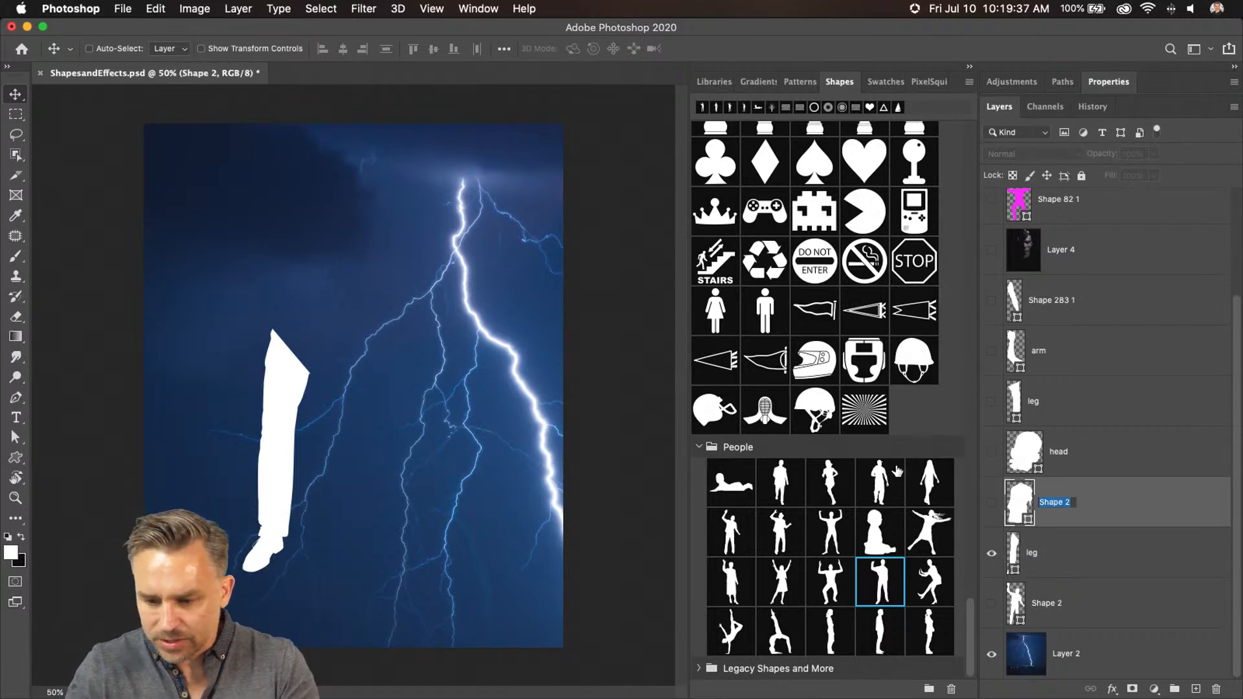
{"action": "type", "text": "body"}
{"action": "key", "text": "Return"}
{"action": "left_click_drag", "start_coordinate": [991, 502], "coordinate": [992, 302]}
{"action": "left_click", "coordinate": [1062, 305]}
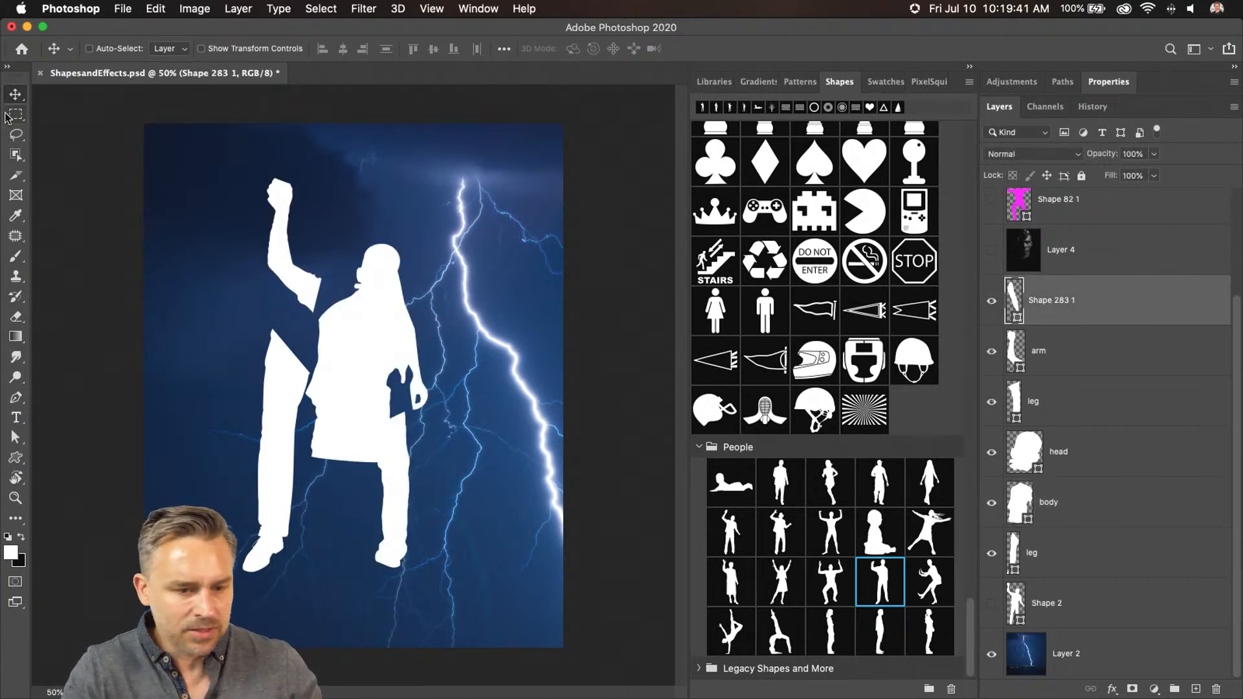
Move the lowered arm away from the torso, and shift and rotate the leg beneath the torso outward
{"action": "left_click_drag", "start_coordinate": [406, 332], "coordinate": [460, 365]}
{"action": "left_click_drag", "start_coordinate": [398, 495], "coordinate": [414, 530]}
{"action": "key", "text": "super+t"}
{"action": "left_click_drag", "start_coordinate": [382, 438], "coordinate": [357, 462]}
{"action": "key", "text": "Return"}
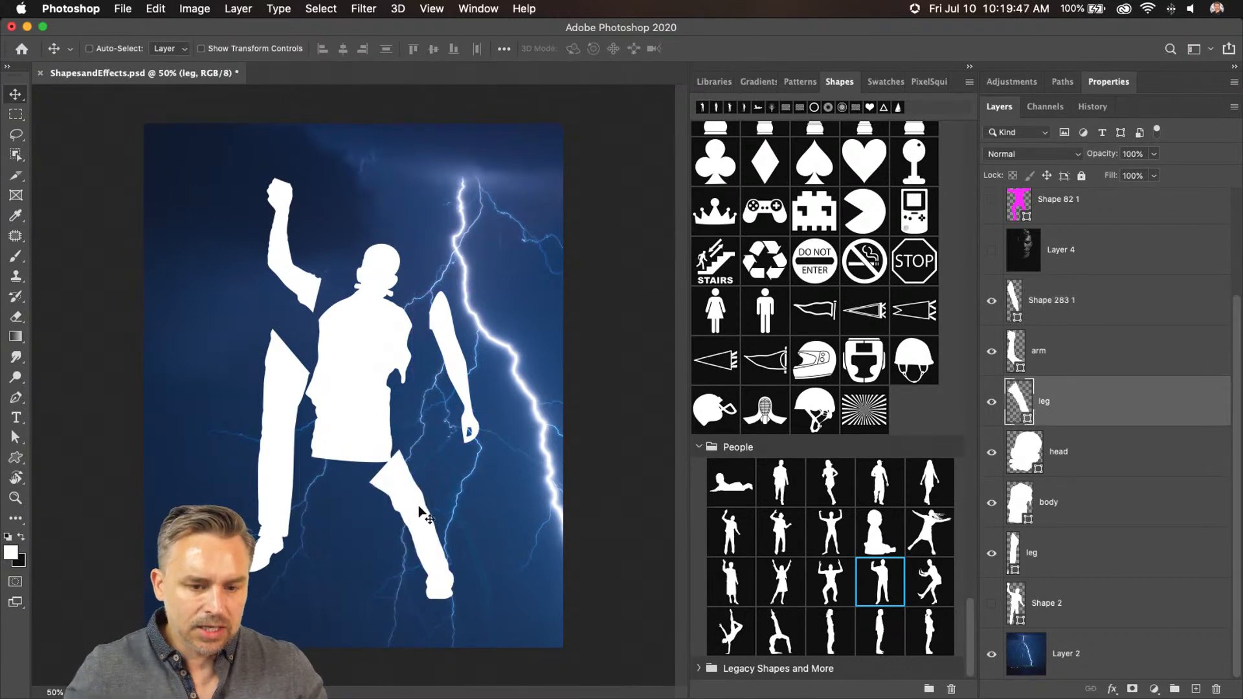
Shift the torso and head up and to the right, and place the other leg beneath the torso, rotated outward
{"action": "left_click_drag", "start_coordinate": [360, 409], "coordinate": [371, 391]}
{"action": "left_click_drag", "start_coordinate": [383, 260], "coordinate": [394, 232]}
{"action": "left_click", "coordinate": [279, 391]}
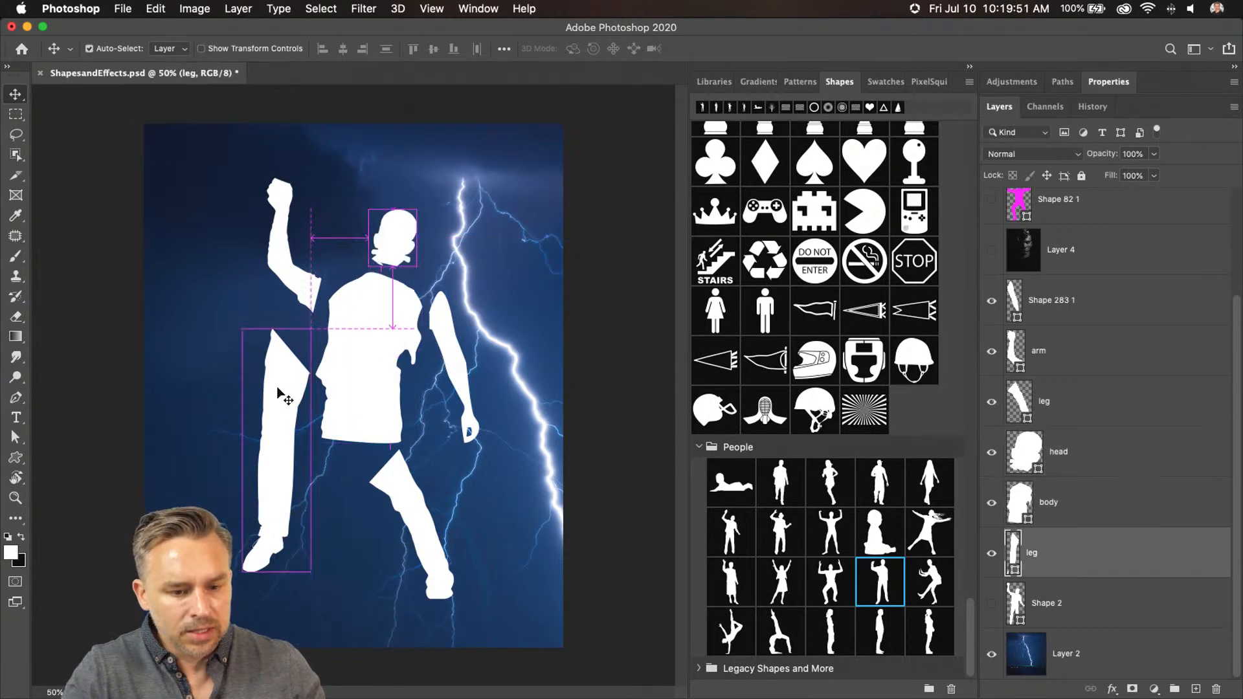
{"action": "left_click_drag", "start_coordinate": [277, 365], "coordinate": [274, 394]}
{"action": "key", "text": "super+t"}
{"action": "left_click_drag", "start_coordinate": [240, 355], "coordinate": [274, 366]}
{"action": "left_click_drag", "start_coordinate": [286, 476], "coordinate": [290, 501]}
{"action": "key", "text": "Return"}
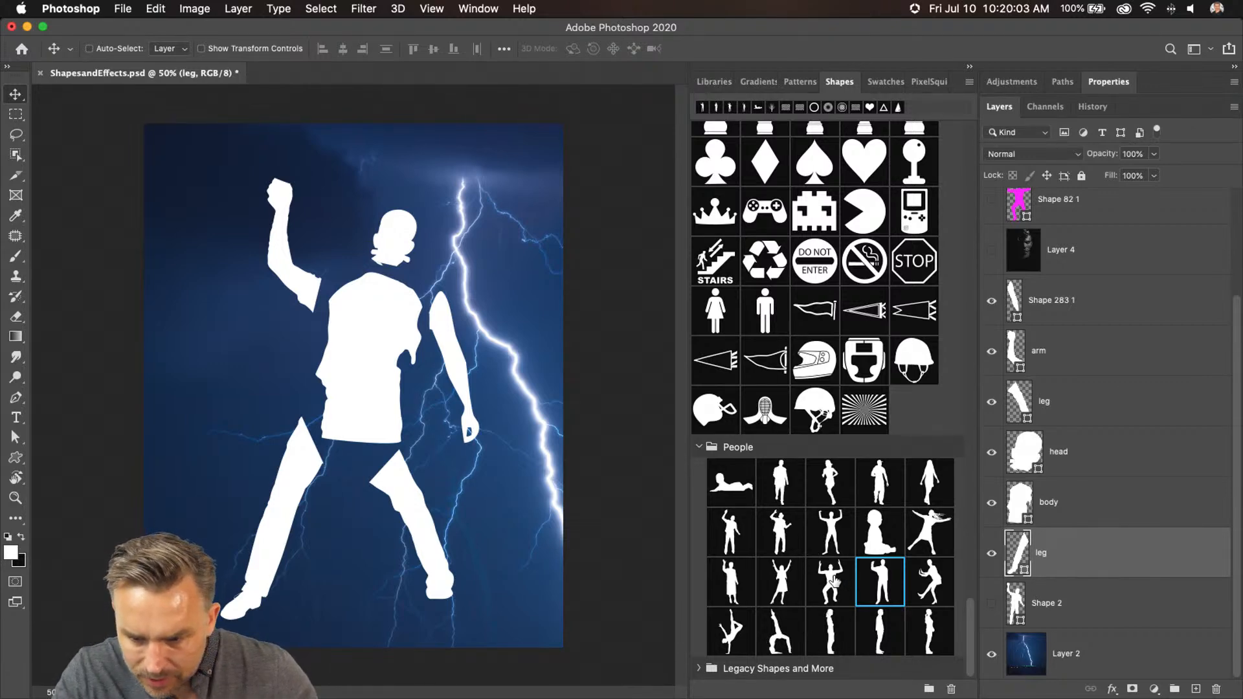
Place the People figure with both arms raised over the body parts at about 643 by 1152 px
{"action": "left_click_drag", "start_coordinate": [830, 583], "coordinate": [241, 332]}
{"action": "left_click_drag", "start_coordinate": [264, 374], "coordinate": [515, 603]}
{"action": "left_click_drag", "start_coordinate": [340, 527], "coordinate": [384, 432]}
{"action": "key", "text": "Return"}
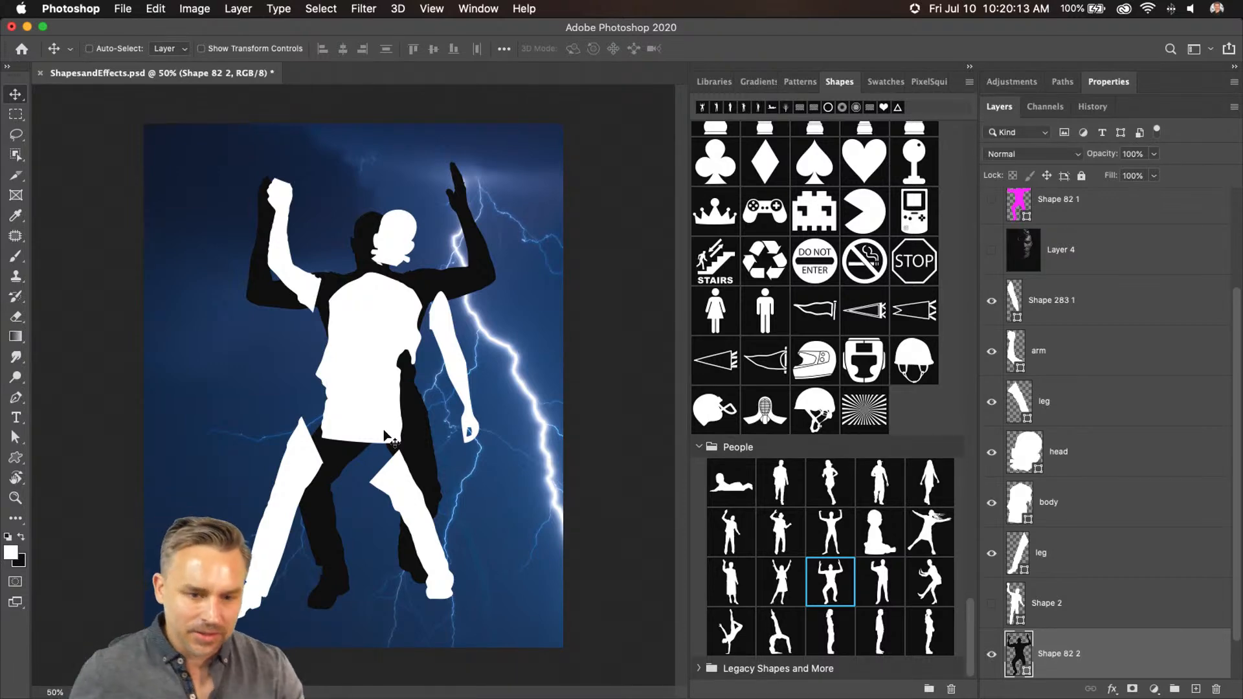
{"action": "left_click_drag", "start_coordinate": [269, 323], "coordinate": [238, 336]}
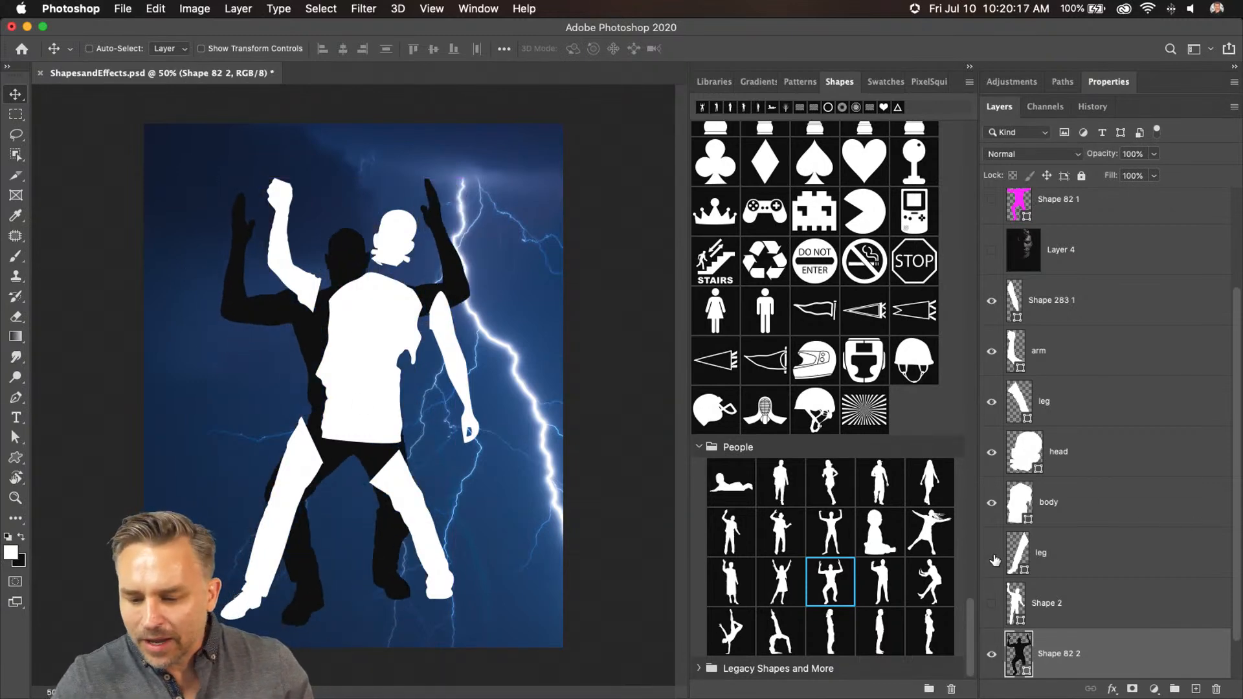
Hide the other body-part layers and change the Shape 82 2 figure's fill to white
{"action": "left_click", "coordinate": [991, 653], "text": "alt"}
{"action": "double_click", "coordinate": [1021, 655]}
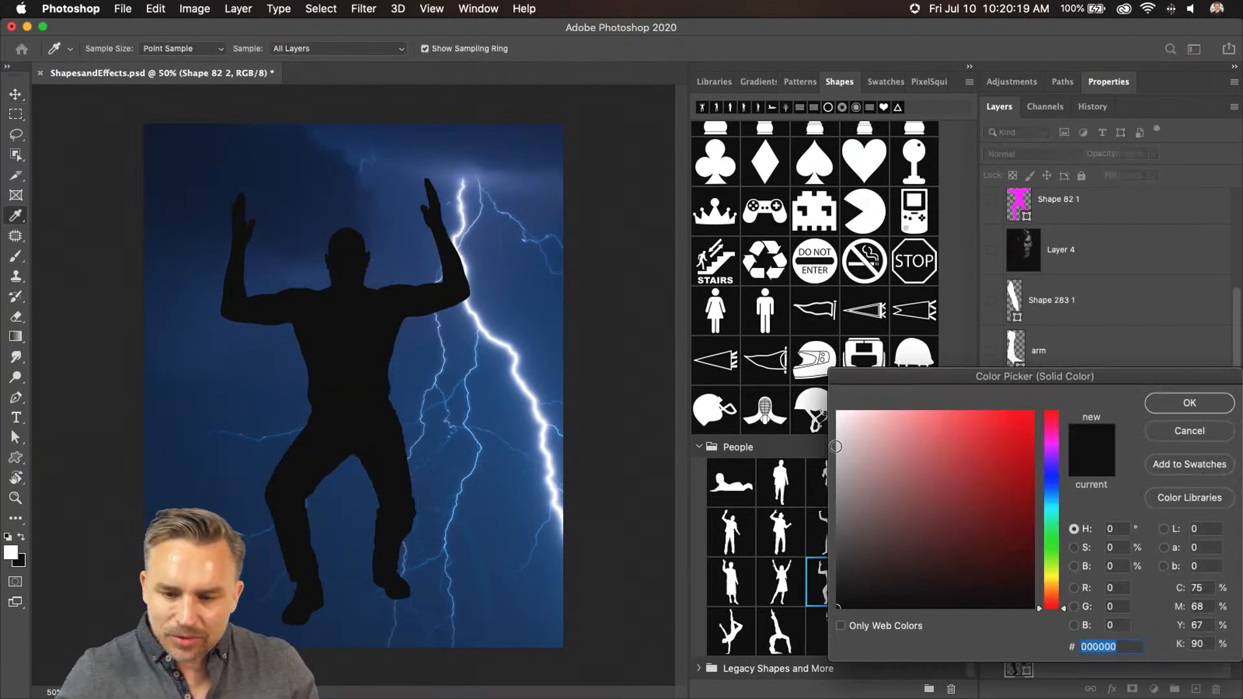
{"action": "left_click_drag", "start_coordinate": [840, 420], "coordinate": [785, 372]}
{"action": "key", "text": "Return"}
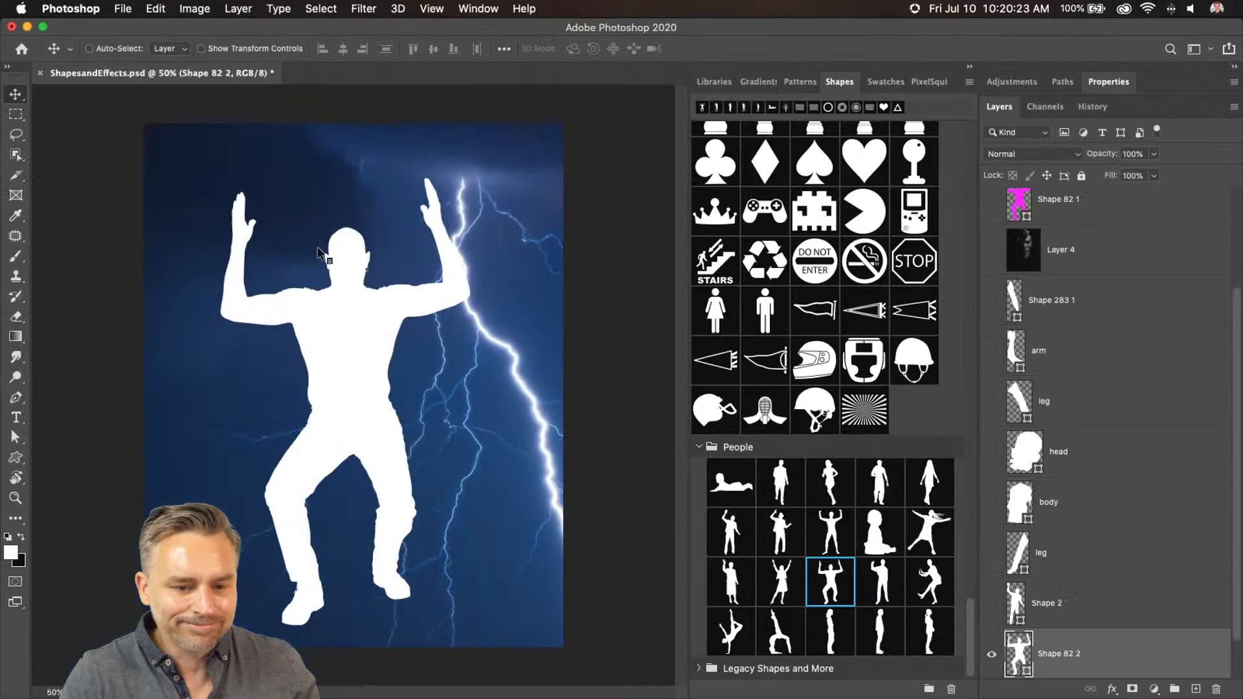
Isolate the raised arm on the Shape 82 2 figure's left side by deleting the rest of its path
{"action": "key", "text": "a"}
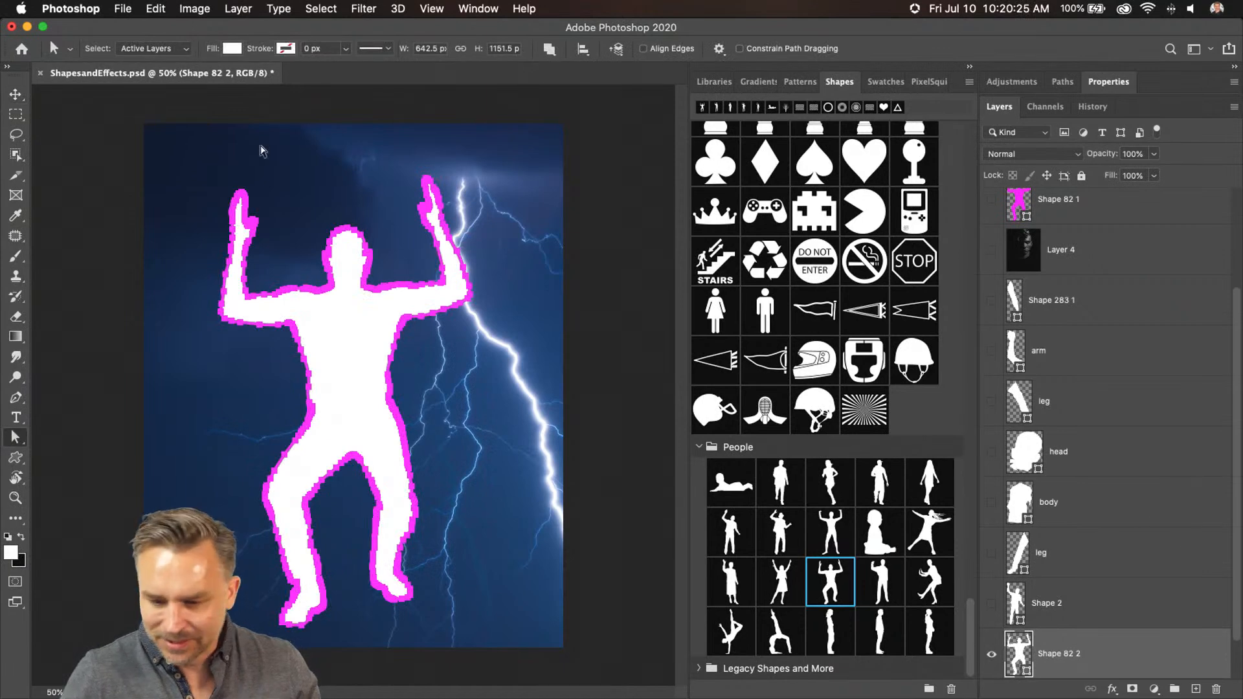
{"action": "left_click_drag", "start_coordinate": [331, 163], "coordinate": [471, 343]}
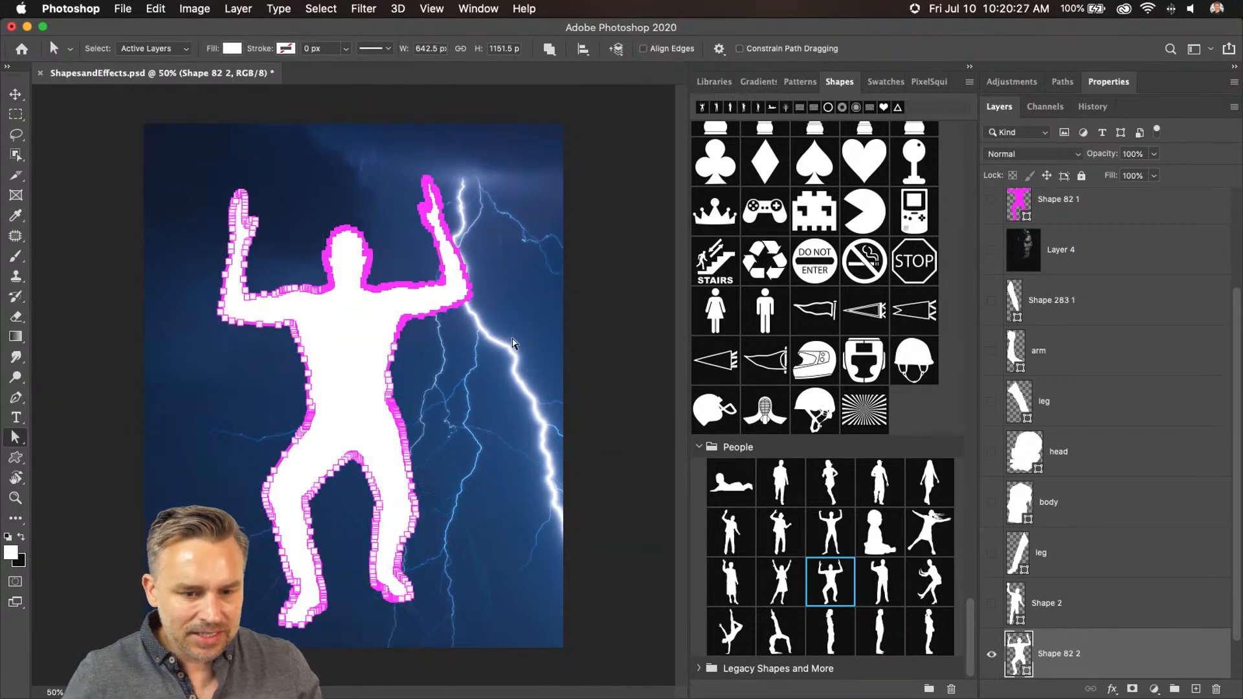
{"action": "key", "text": "Delete"}
{"action": "left_click_drag", "start_coordinate": [255, 658], "coordinate": [485, 363]}
{"action": "key", "text": "Delete"}
{"action": "left_click_drag", "start_coordinate": [366, 317], "coordinate": [415, 366]}
{"action": "key", "text": "Delete"}
{"action": "key", "text": "v"}
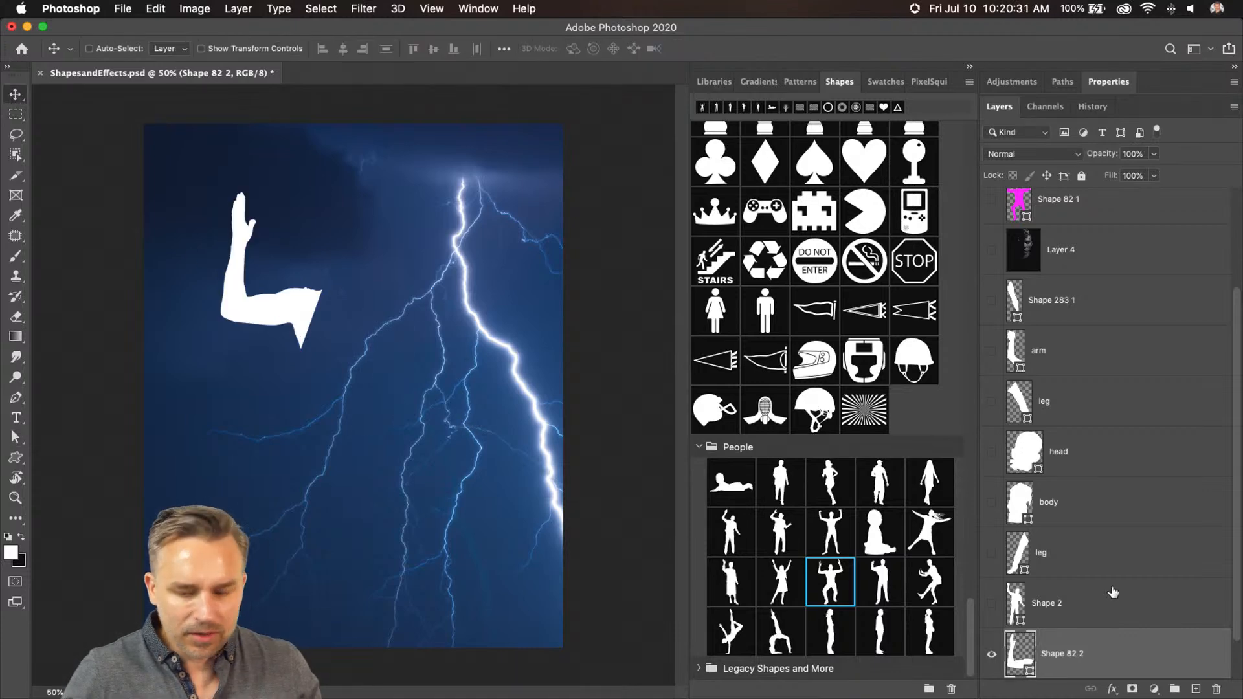
Show the body-part layers up to Shape 283 1 and move the Shape 82 2 layer above Shape 2
{"action": "left_click_drag", "start_coordinate": [995, 559], "coordinate": [992, 302]}
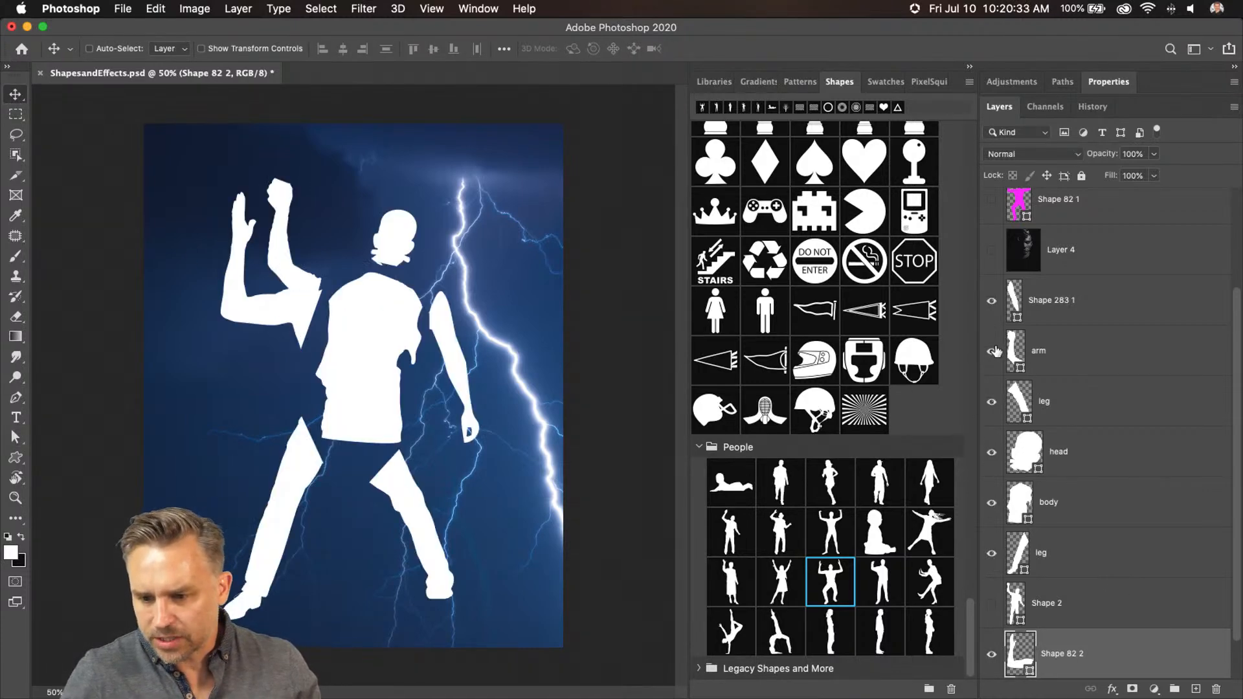
{"action": "left_click", "coordinate": [994, 350]}
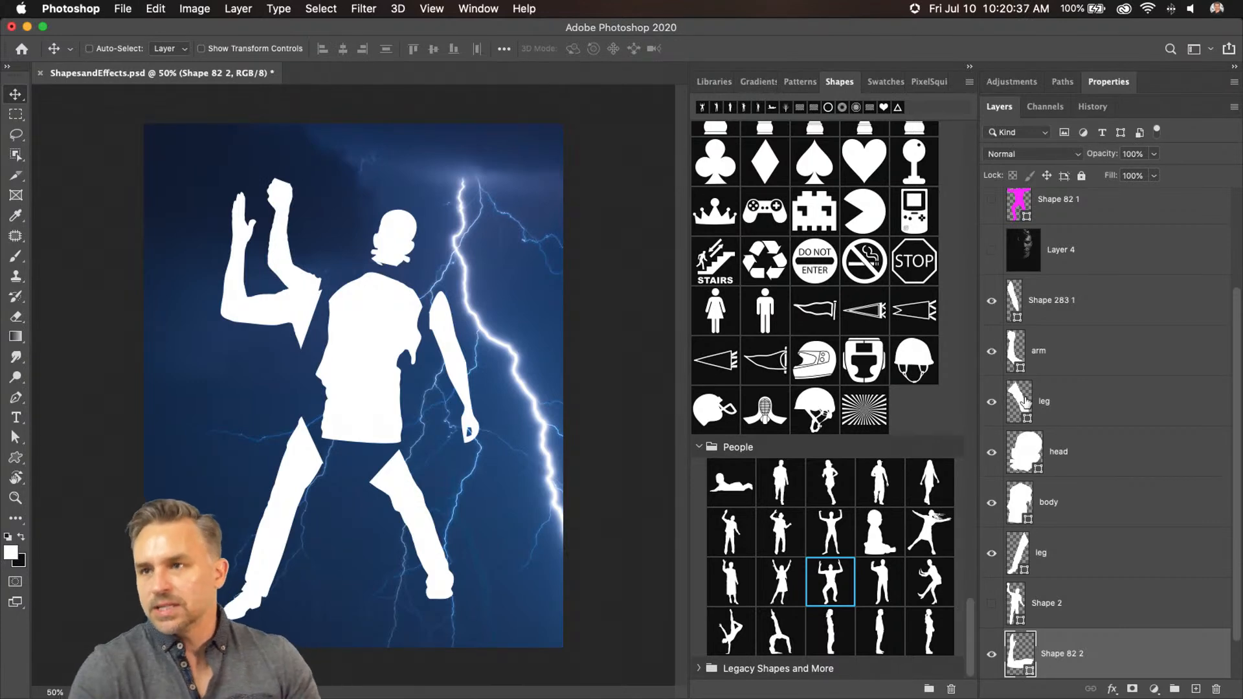
{"action": "left_click_drag", "start_coordinate": [1098, 645], "coordinate": [1105, 584]}
{"action": "scroll", "coordinate": [1083, 477], "scroll_direction": "down", "scroll_amount": 3}
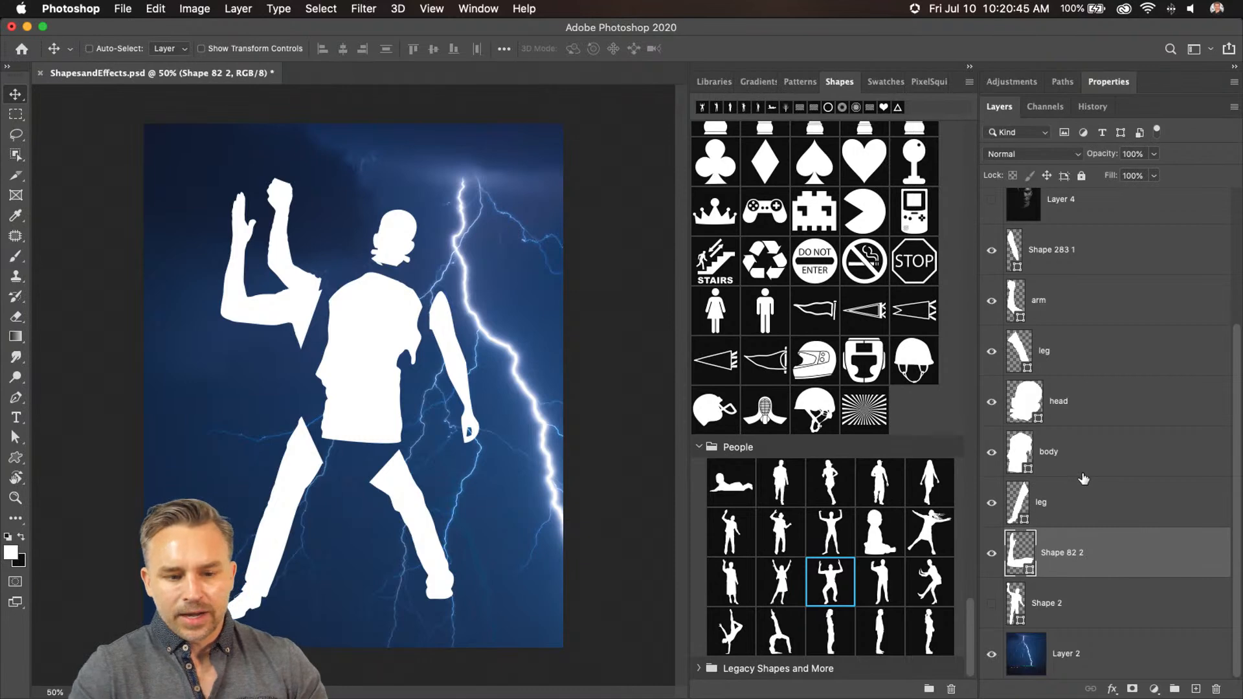
Check the Shape 82 2 arm's fill color and apply a magenta-to-cyan gradient to it
{"action": "double_click", "coordinate": [1024, 552]}
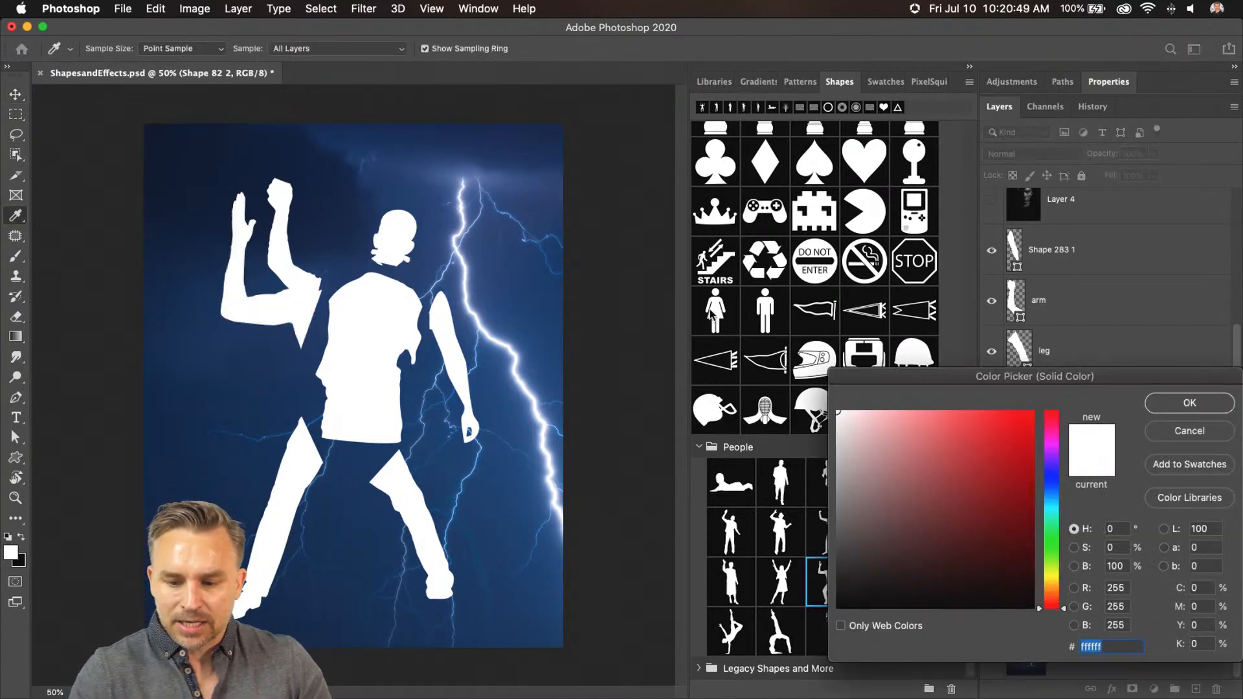
{"action": "left_click", "coordinate": [1149, 404]}
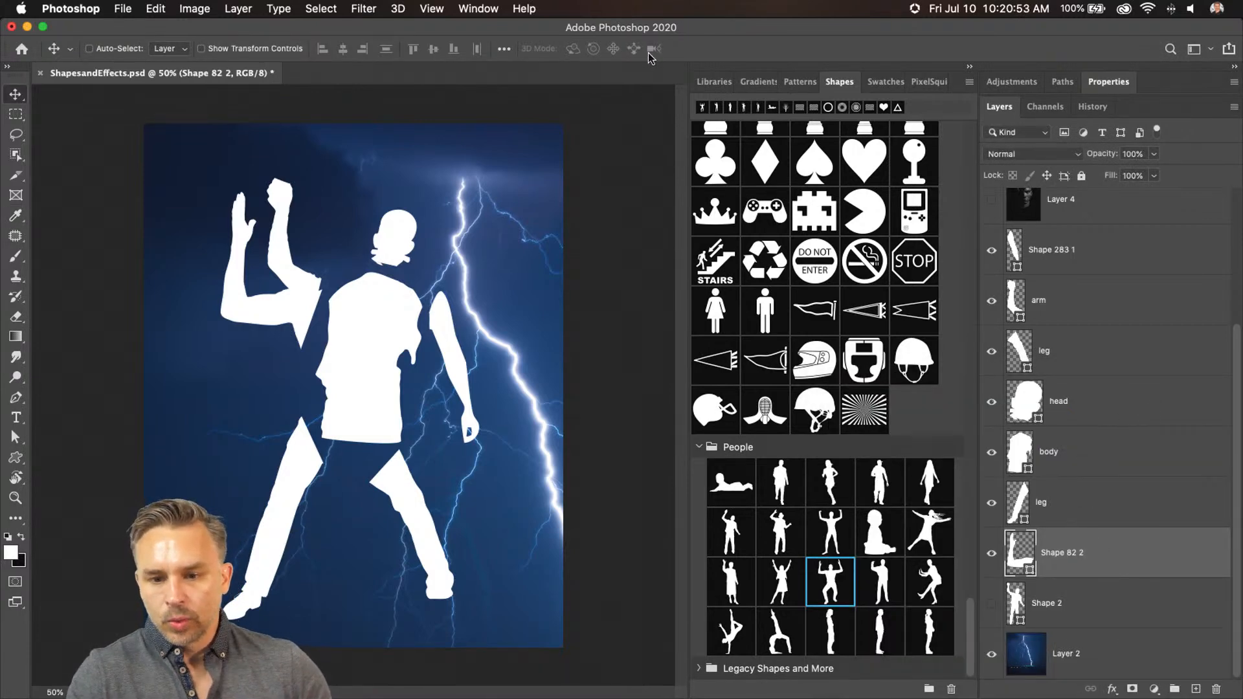
{"action": "left_click", "coordinate": [790, 81]}
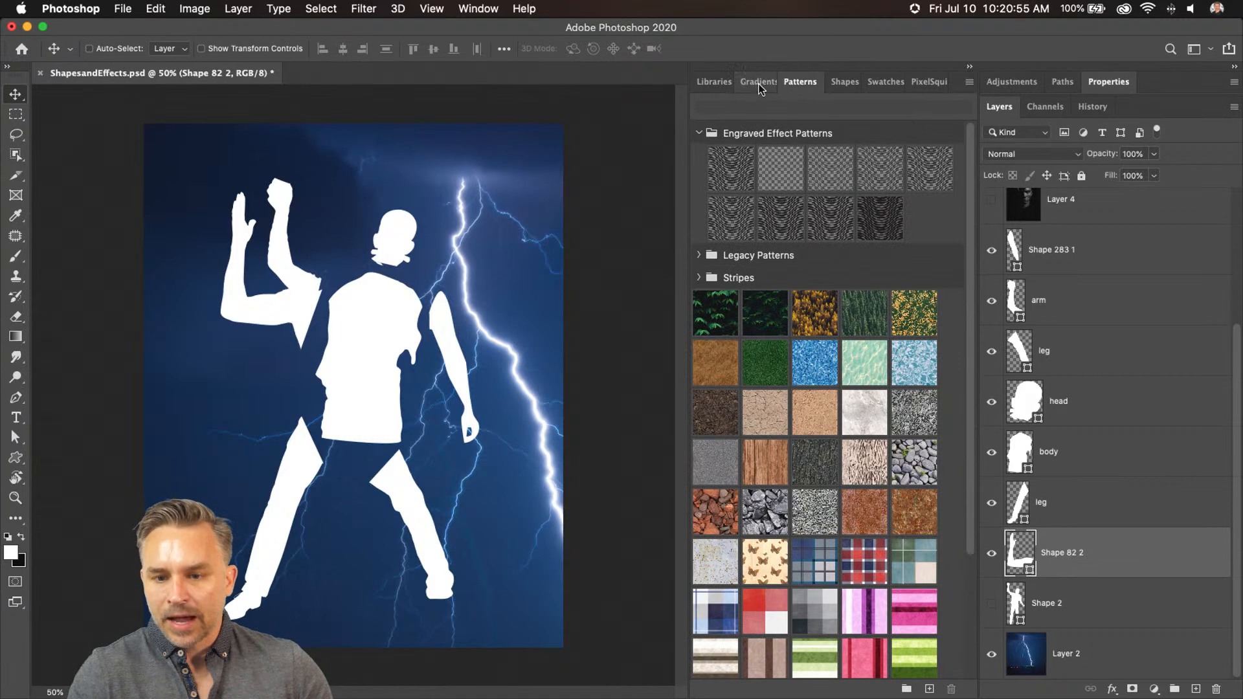
{"action": "left_click", "coordinate": [758, 84]}
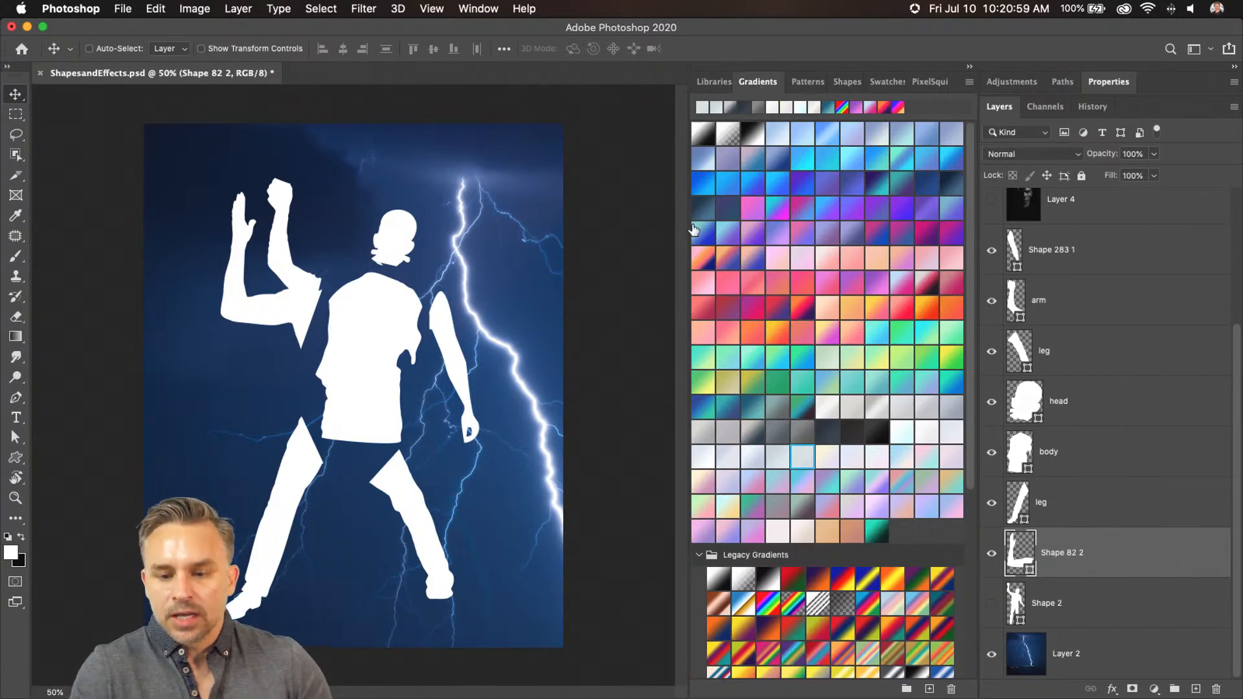
{"action": "left_click", "coordinate": [772, 206]}
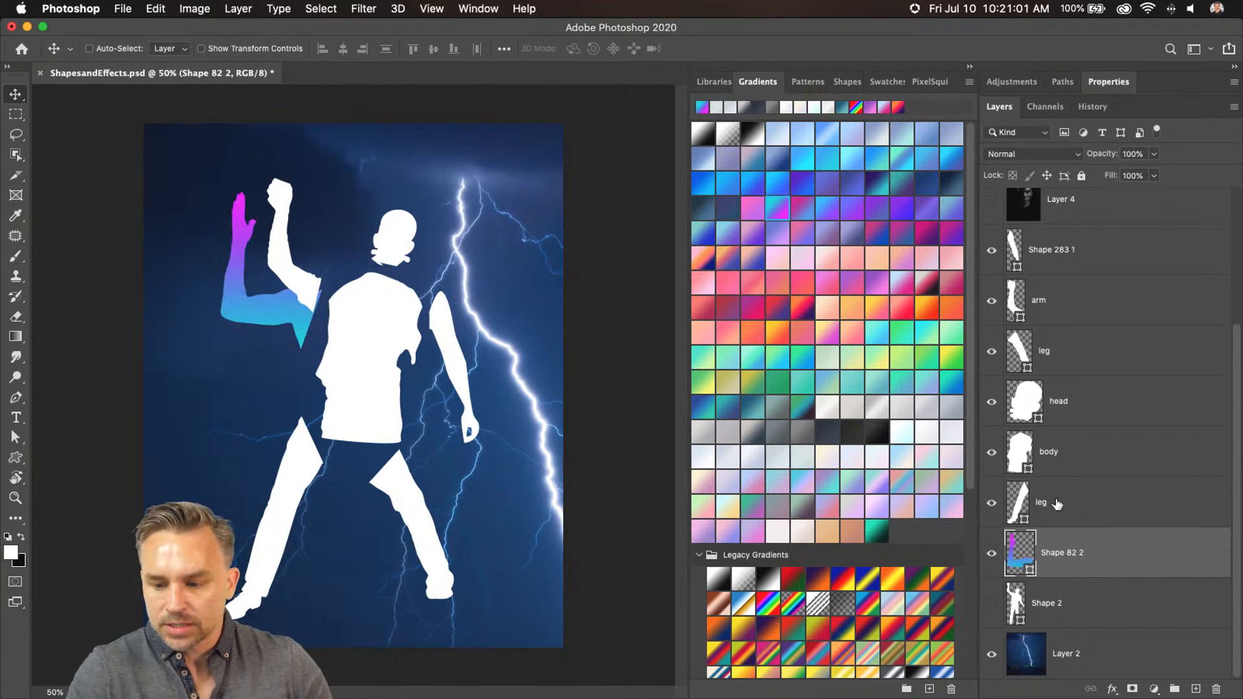
Fill the lower leg layer with a purple-to-orange gradient, the body with purple-red-orange, and the head with pink-to-purple
{"action": "left_click", "coordinate": [1057, 503]}
{"action": "left_click", "coordinate": [728, 258]}
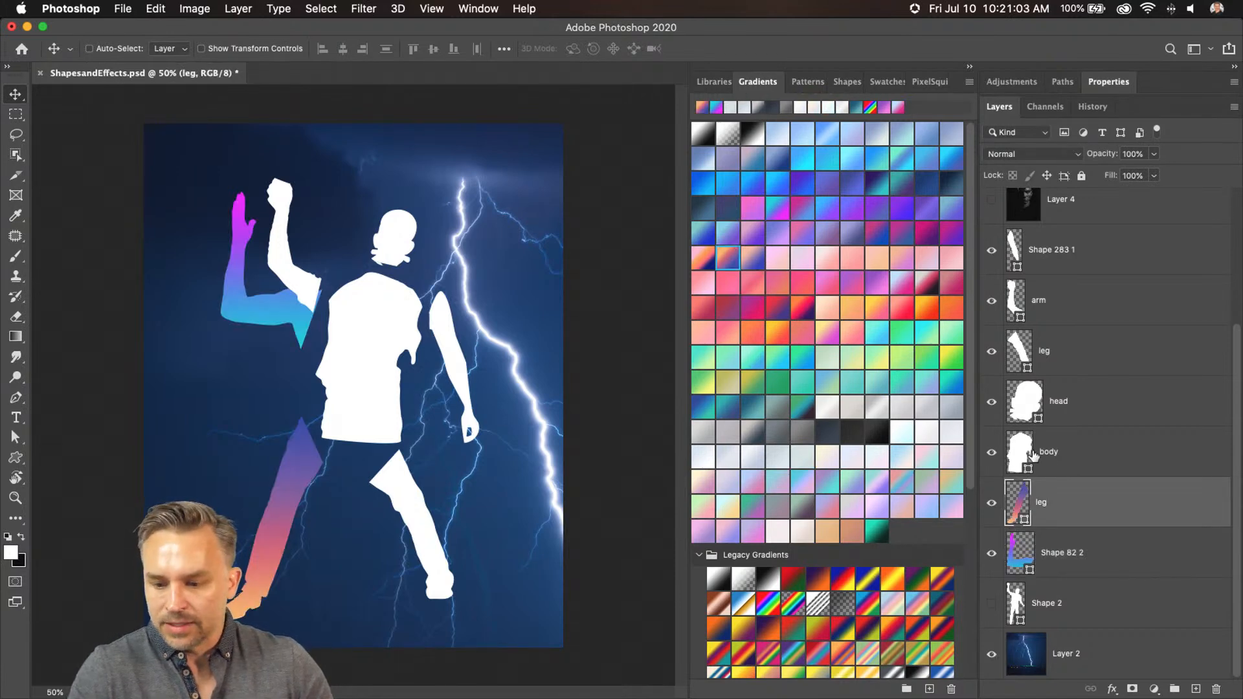
{"action": "left_click", "coordinate": [1034, 455]}
{"action": "left_click", "coordinate": [811, 316]}
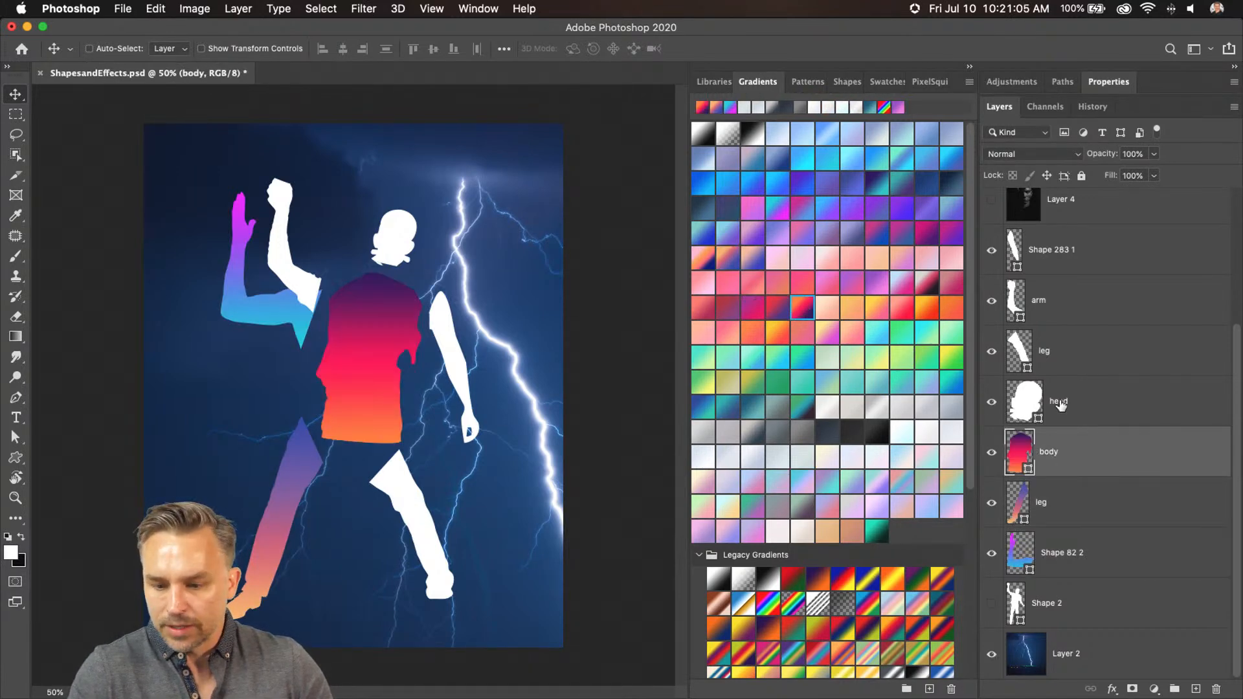
{"action": "left_click", "coordinate": [1059, 403]}
{"action": "left_click", "coordinate": [852, 279]}
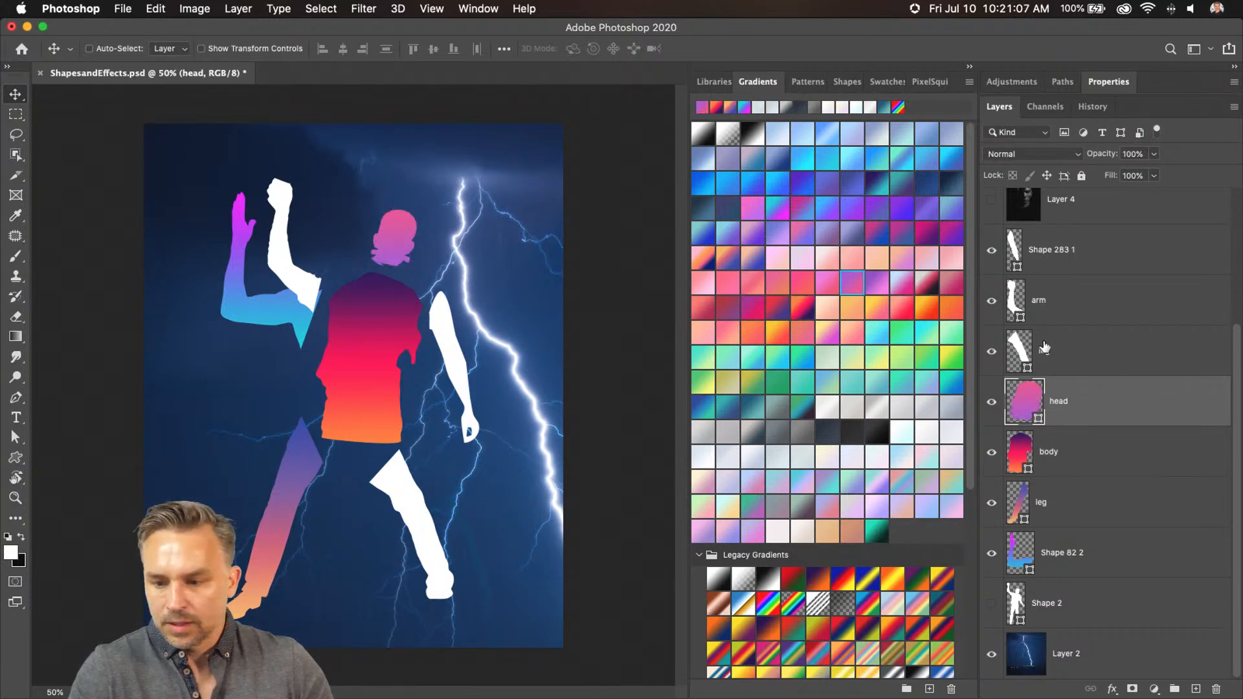
Fill the upper leg layer with a purple-to-red gradient, the arm with blue-to-magenta, and Shape 283 1 with pink-to-yellow
{"action": "left_click", "coordinate": [1042, 343]}
{"action": "left_click", "coordinate": [780, 311]}
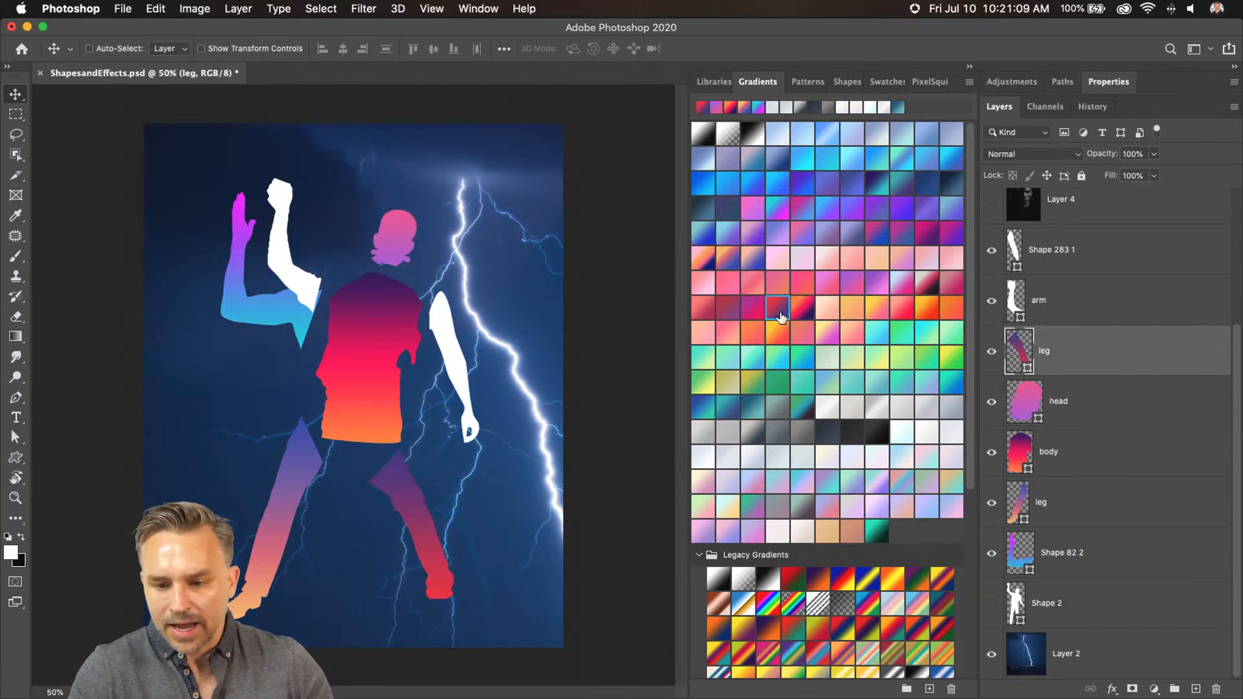
{"action": "left_click", "coordinate": [1079, 314]}
{"action": "left_click", "coordinate": [876, 233]}
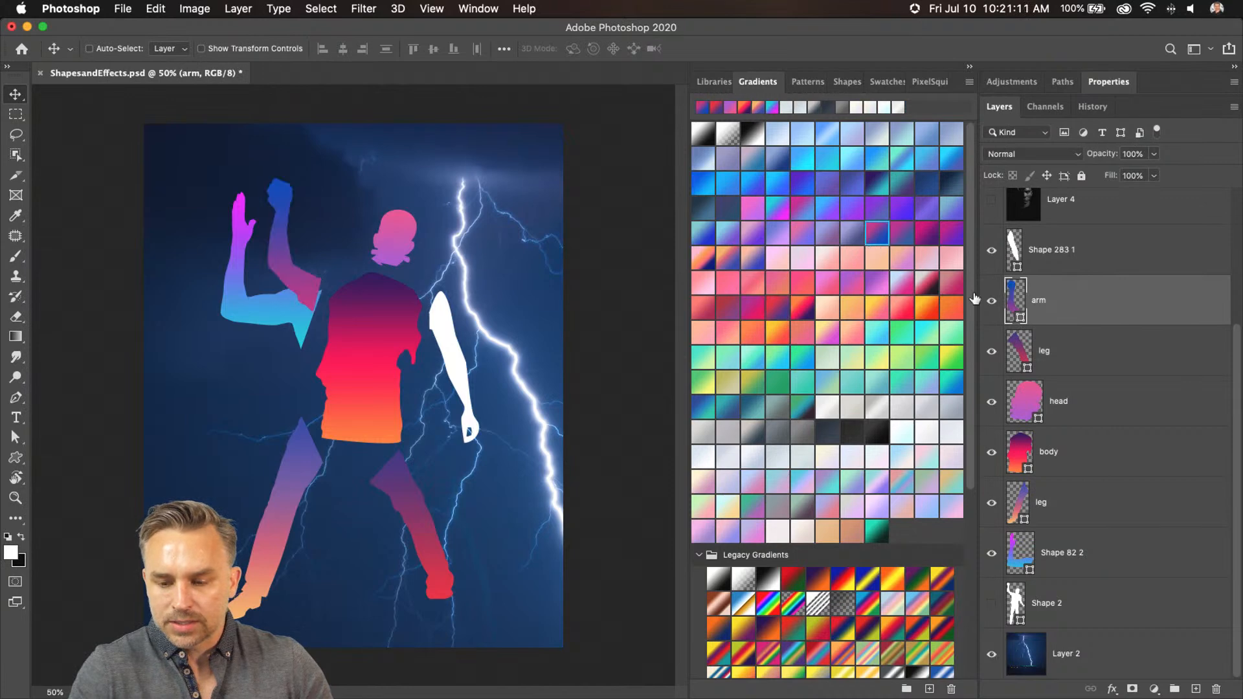
{"action": "left_click", "coordinate": [1064, 252]}
{"action": "left_click", "coordinate": [879, 309]}
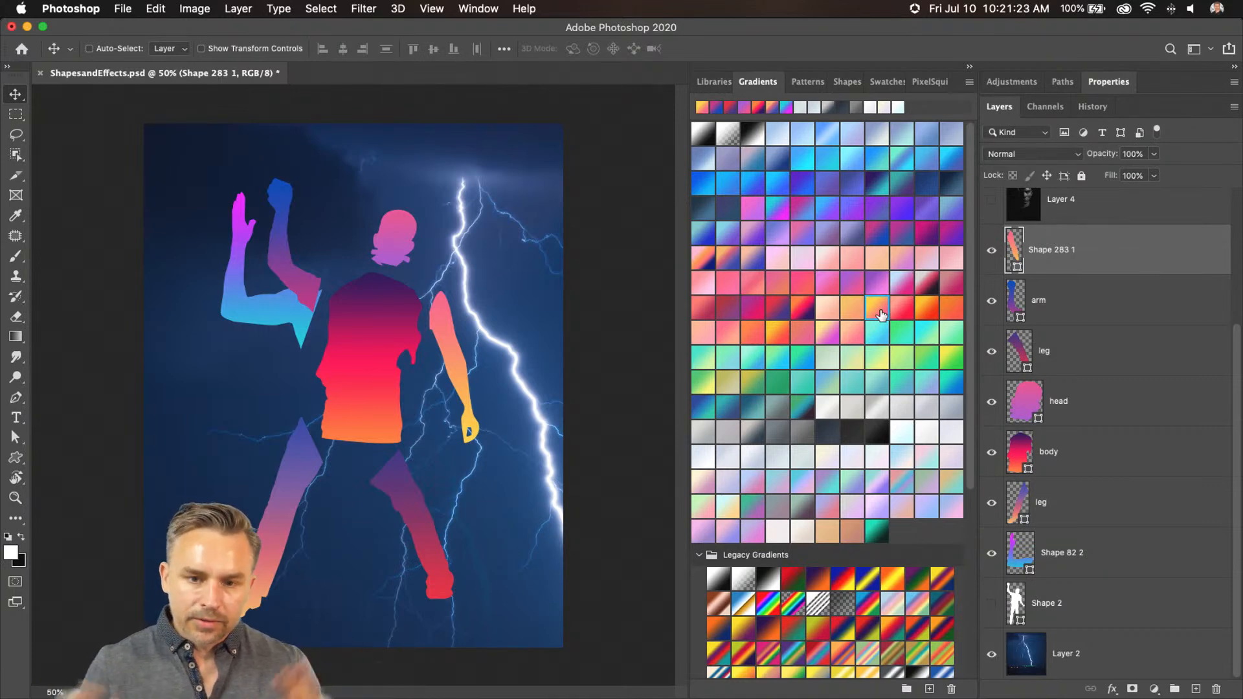
Undo the gradient fills on all body-part layers
{"action": "key", "text": "super+z"}
{"action": "key", "text": "super+z"}
{"action": "key", "text": "super+z"}
{"action": "key", "text": "super+z"}
{"action": "key", "text": "super+z"}
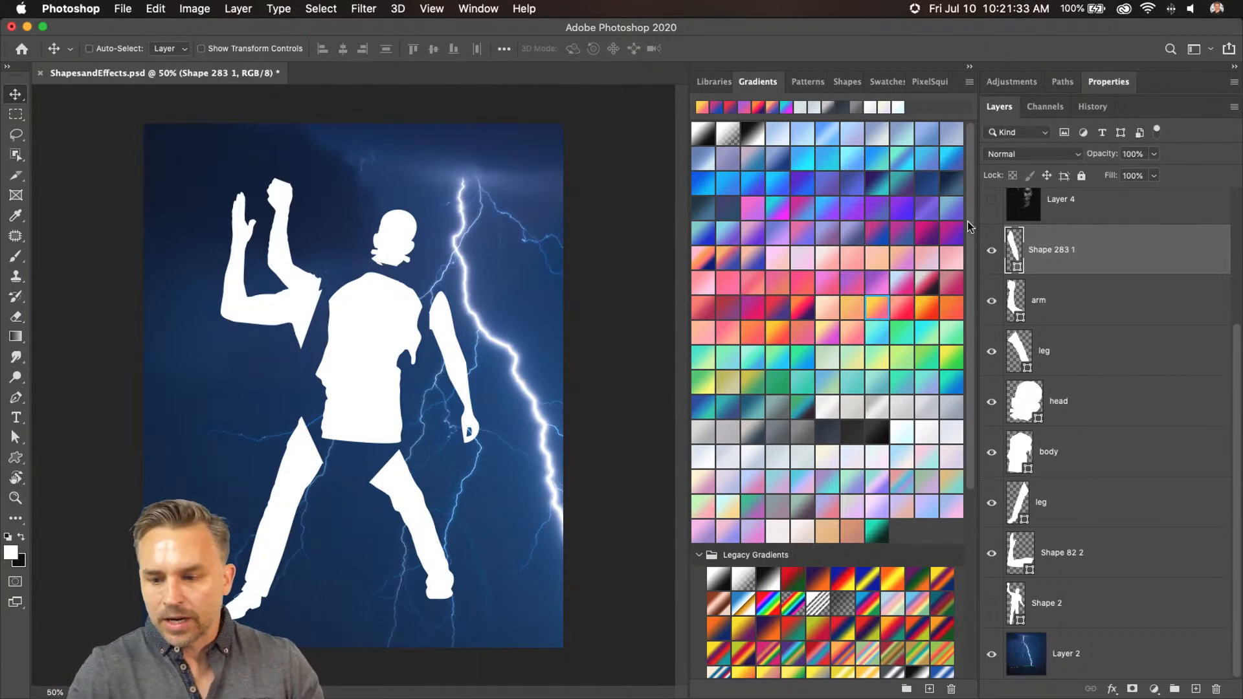
Group the layers from Shape 283 1 to Shape 82 2 and rename the group "Monster"
{"action": "left_click", "coordinate": [1099, 552], "text": "shift"}
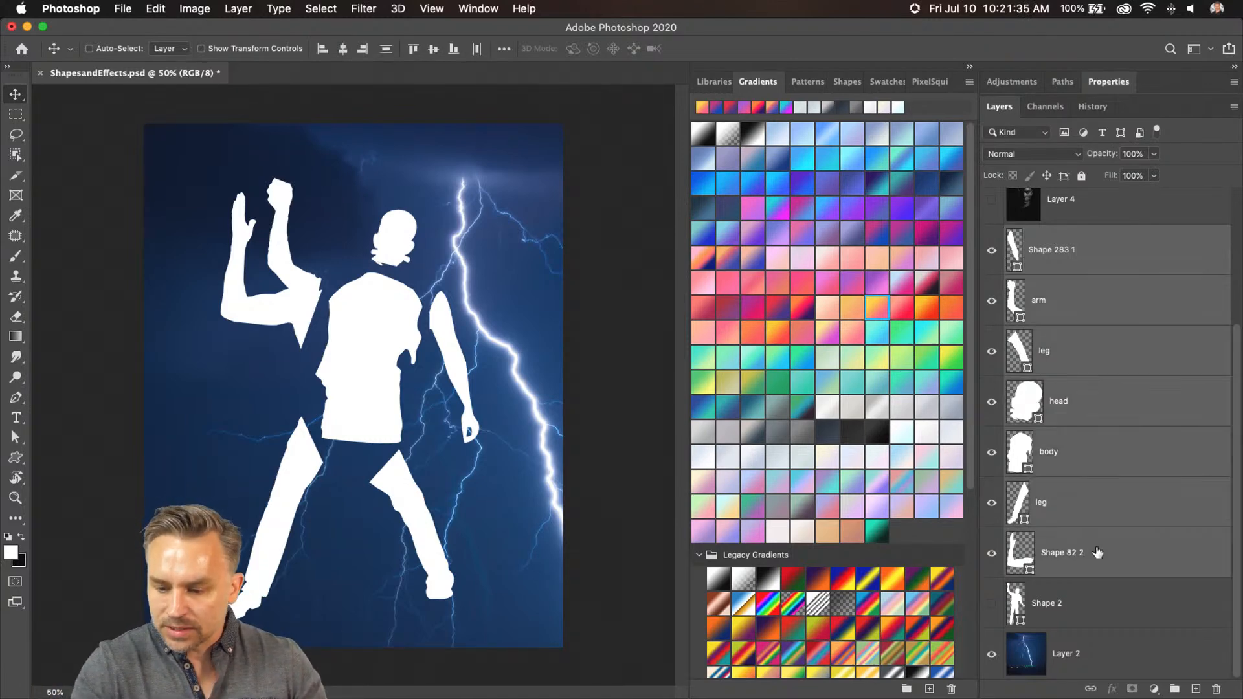
{"action": "right_click", "coordinate": [1095, 548]}
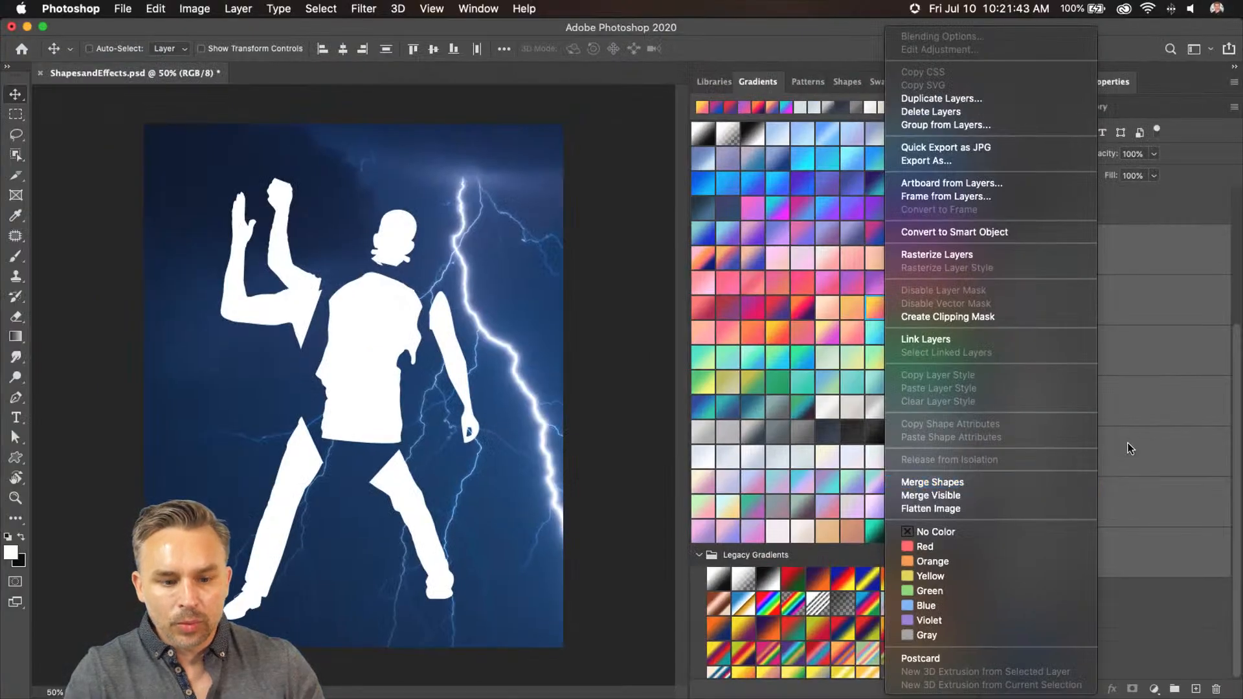
{"action": "left_click", "coordinate": [1134, 433]}
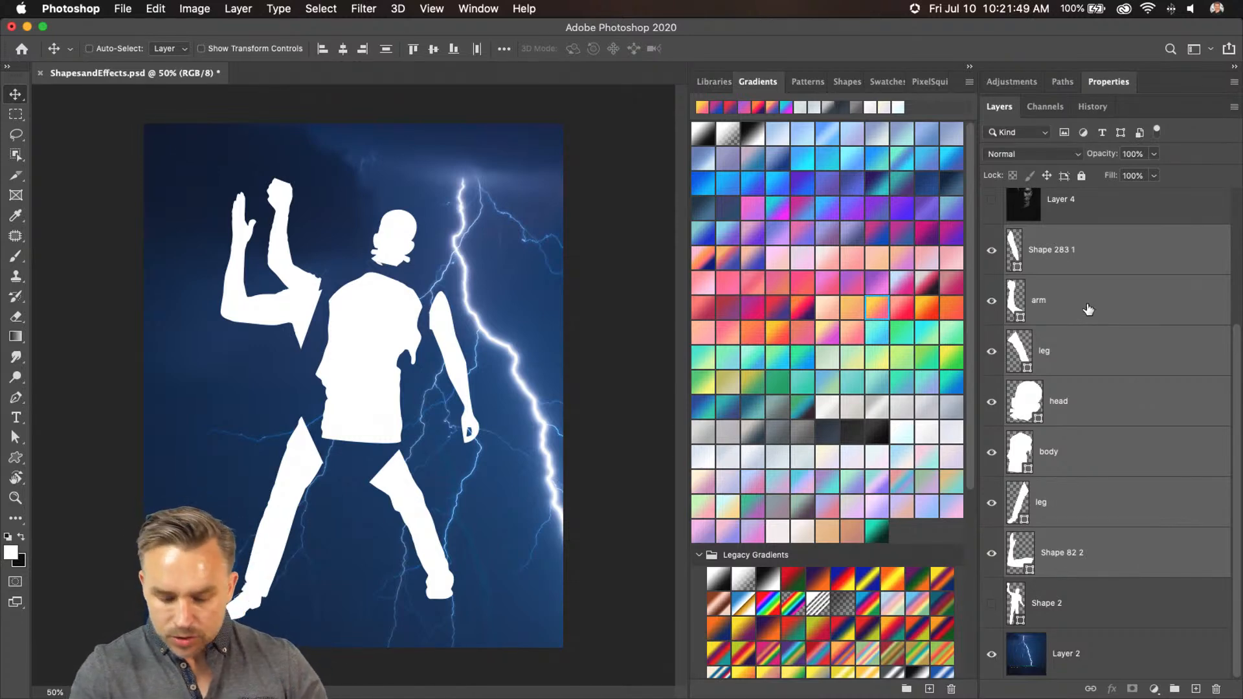
{"action": "key", "text": "super+g"}
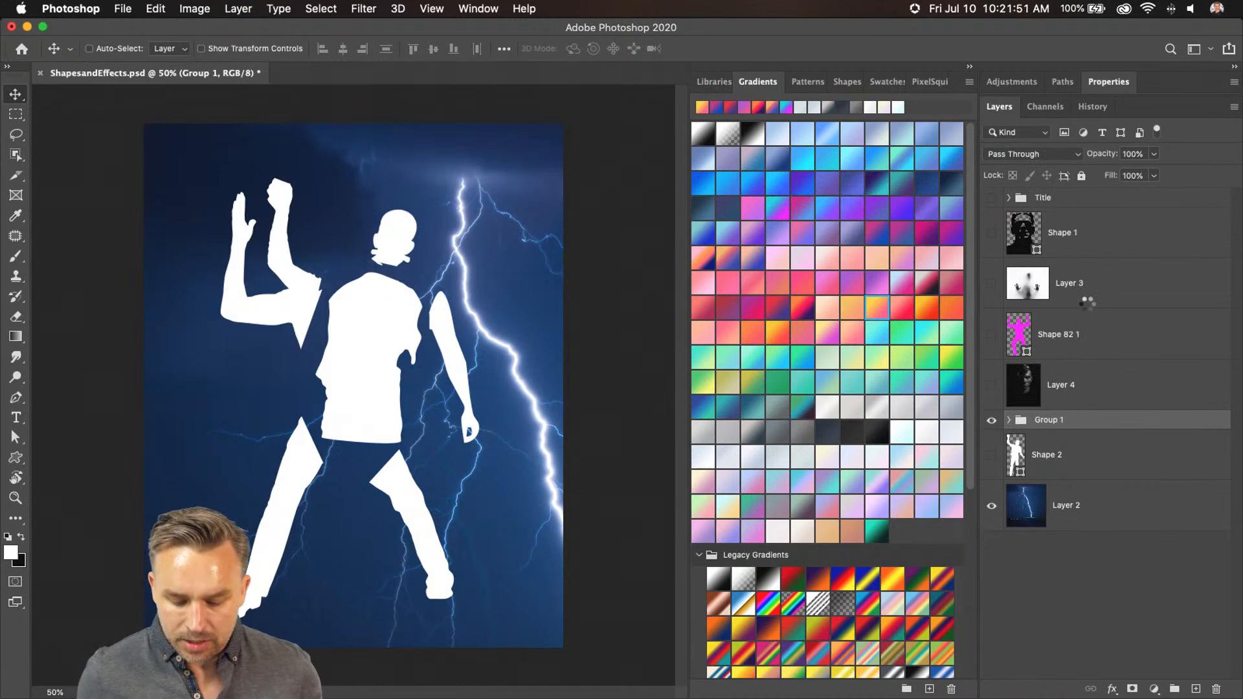
{"action": "double_click", "coordinate": [1041, 419]}
{"action": "type", "text": "Mo"}
{"action": "key", "text": "Return"}
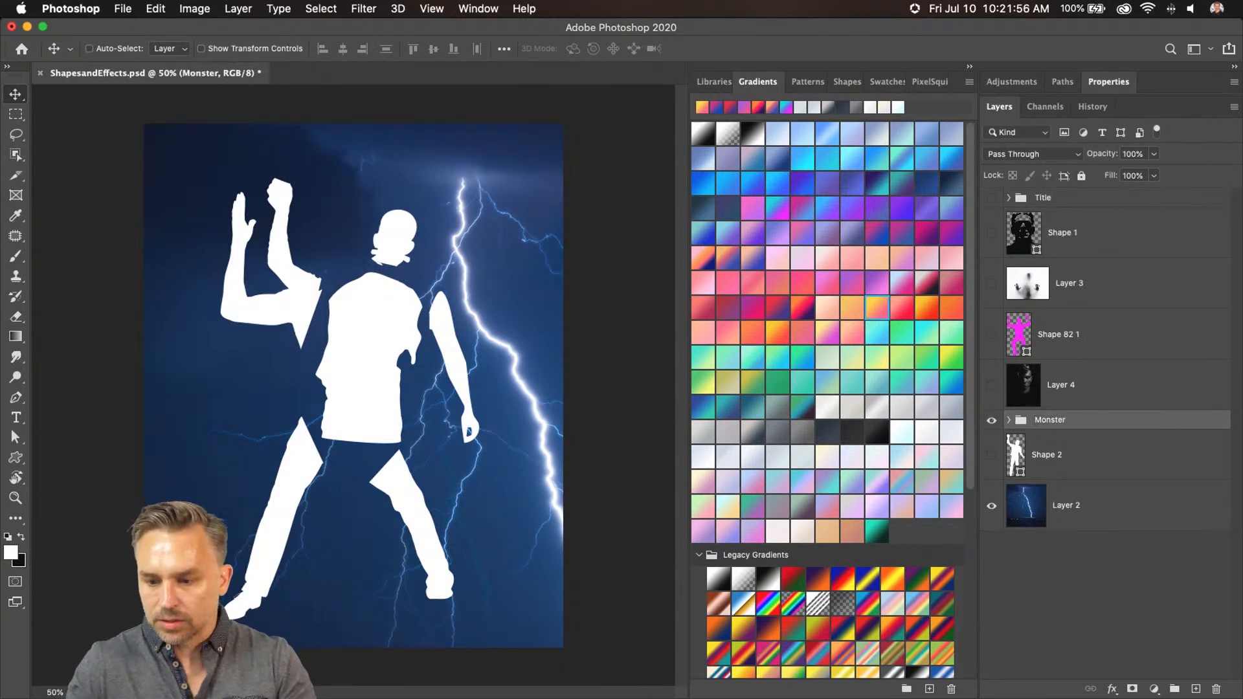
Add a Gradient Overlay to the Monster group and place the Layer Style dialog clear of the figure
{"action": "double_click", "coordinate": [1080, 420]}
{"action": "left_click_drag", "start_coordinate": [932, 236], "coordinate": [677, 246]}
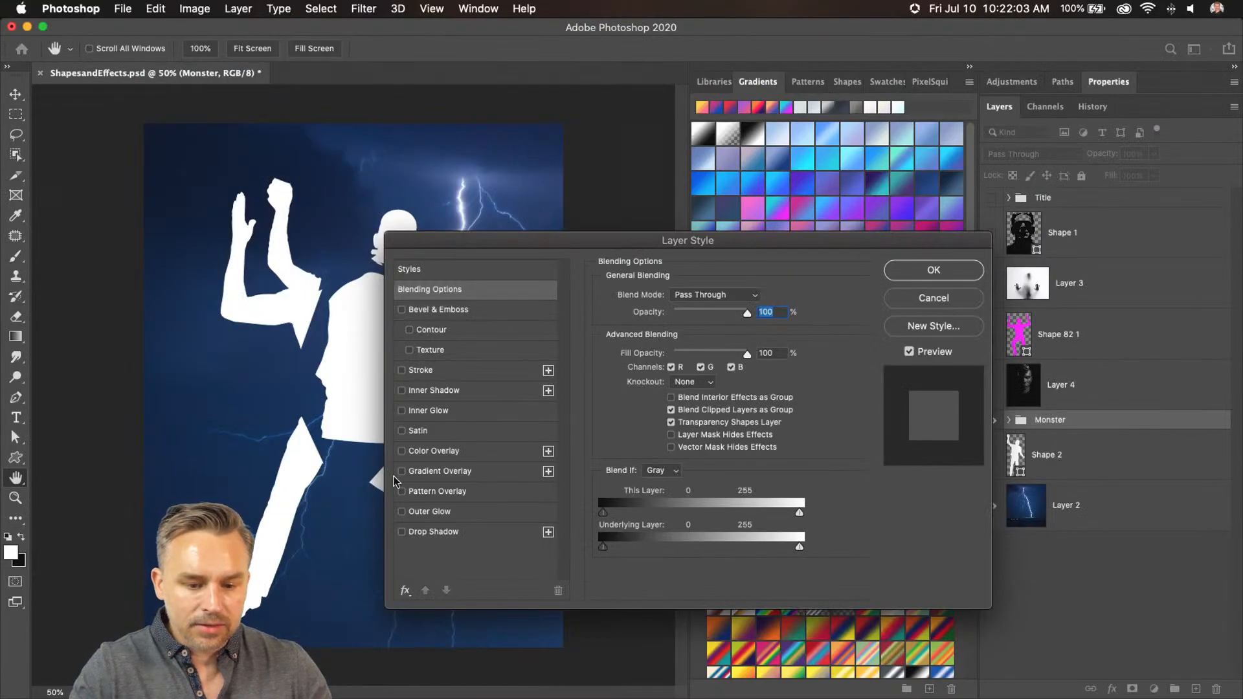
{"action": "left_click", "coordinate": [401, 472]}
{"action": "left_click", "coordinate": [432, 474]}
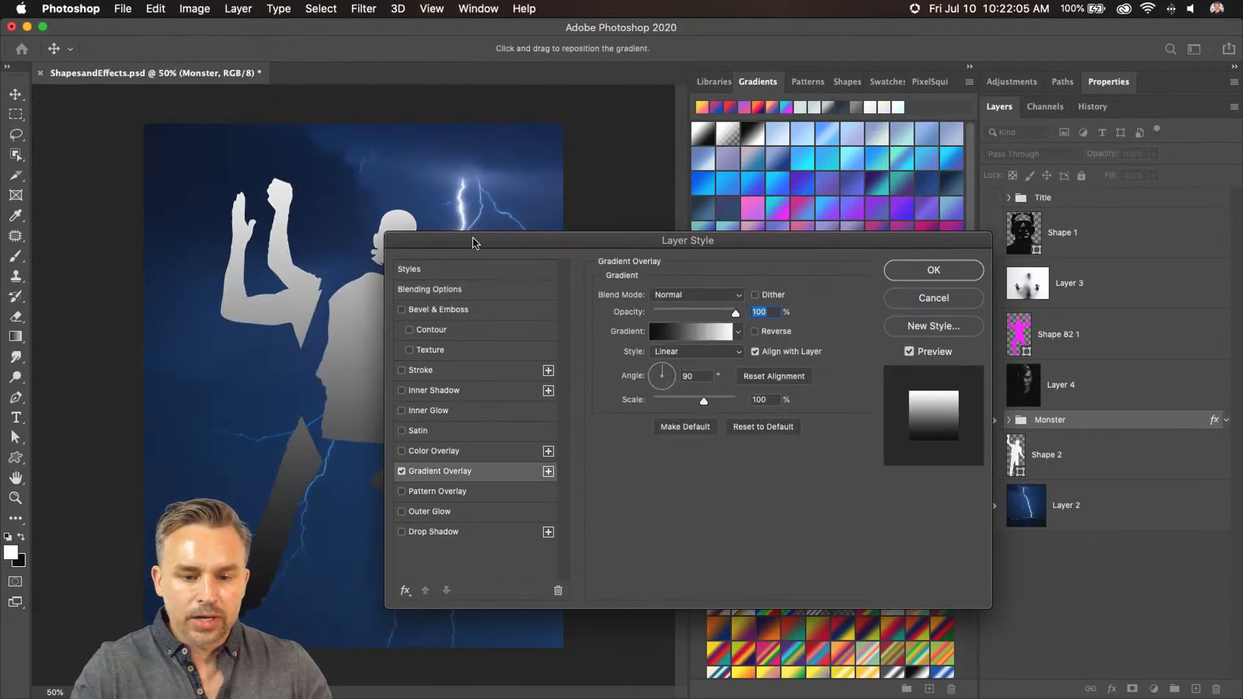
{"action": "left_click_drag", "start_coordinate": [472, 238], "coordinate": [632, 117]}
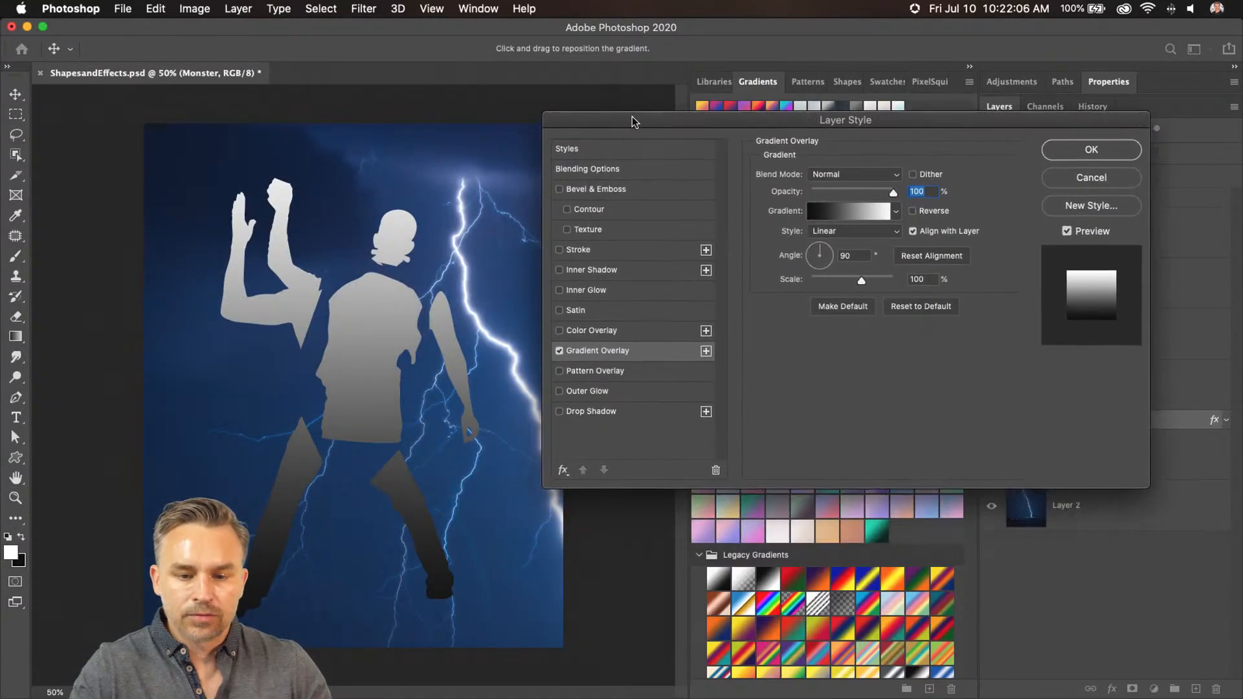
Add a Color Overlay to the Monster group, sample white (ffffff) from the lightning bolt as its color, and apply the layer style
{"action": "left_click", "coordinate": [561, 329]}
{"action": "left_click", "coordinate": [583, 330]}
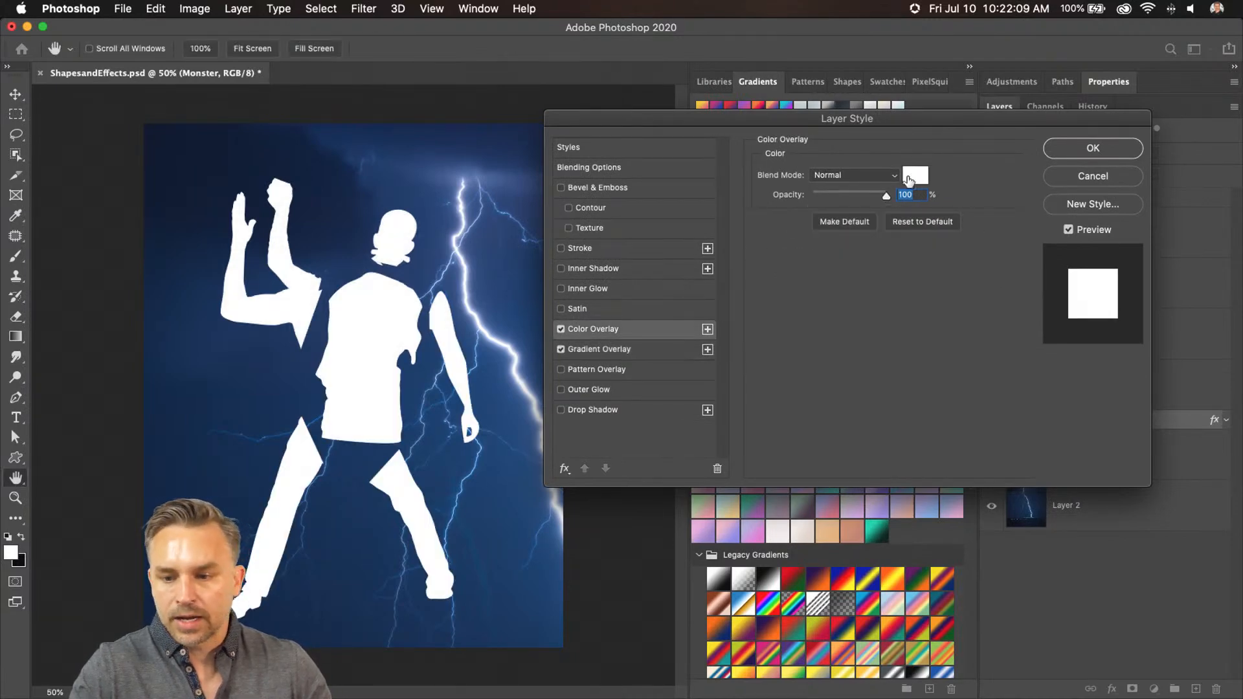
{"action": "left_click", "coordinate": [909, 181]}
{"action": "left_click_drag", "start_coordinate": [991, 472], "coordinate": [1030, 412]}
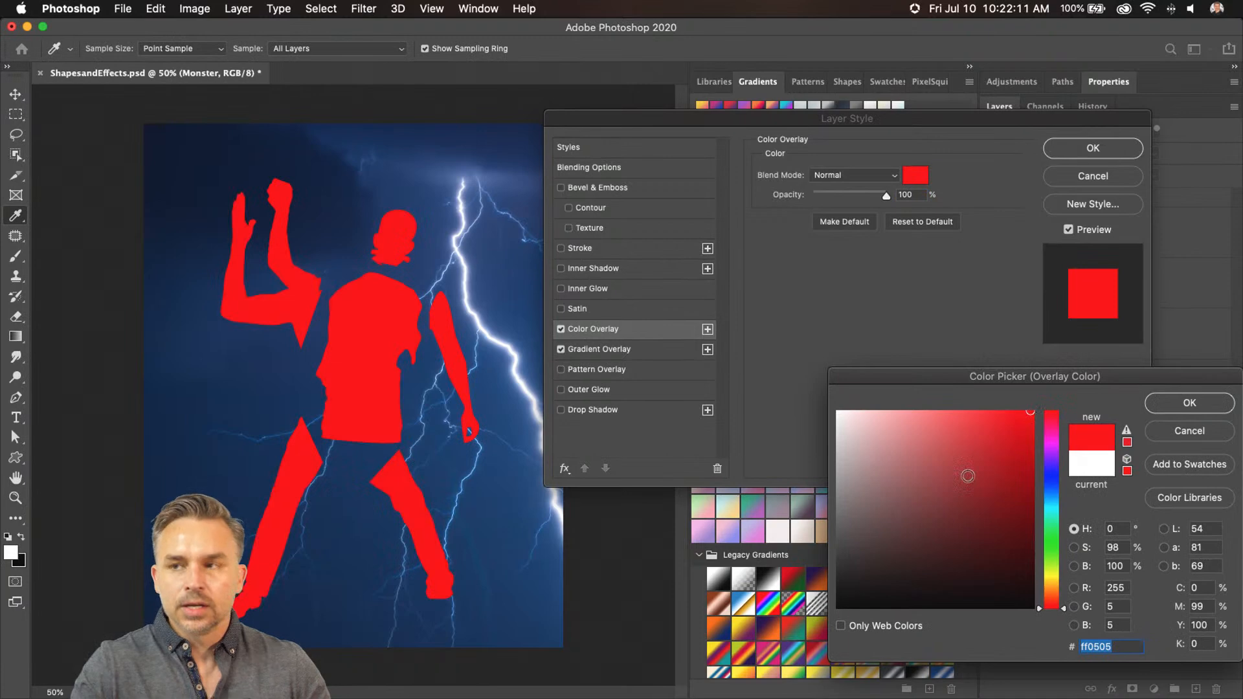
{"action": "left_click", "coordinate": [418, 305]}
{"action": "left_click", "coordinate": [477, 322]}
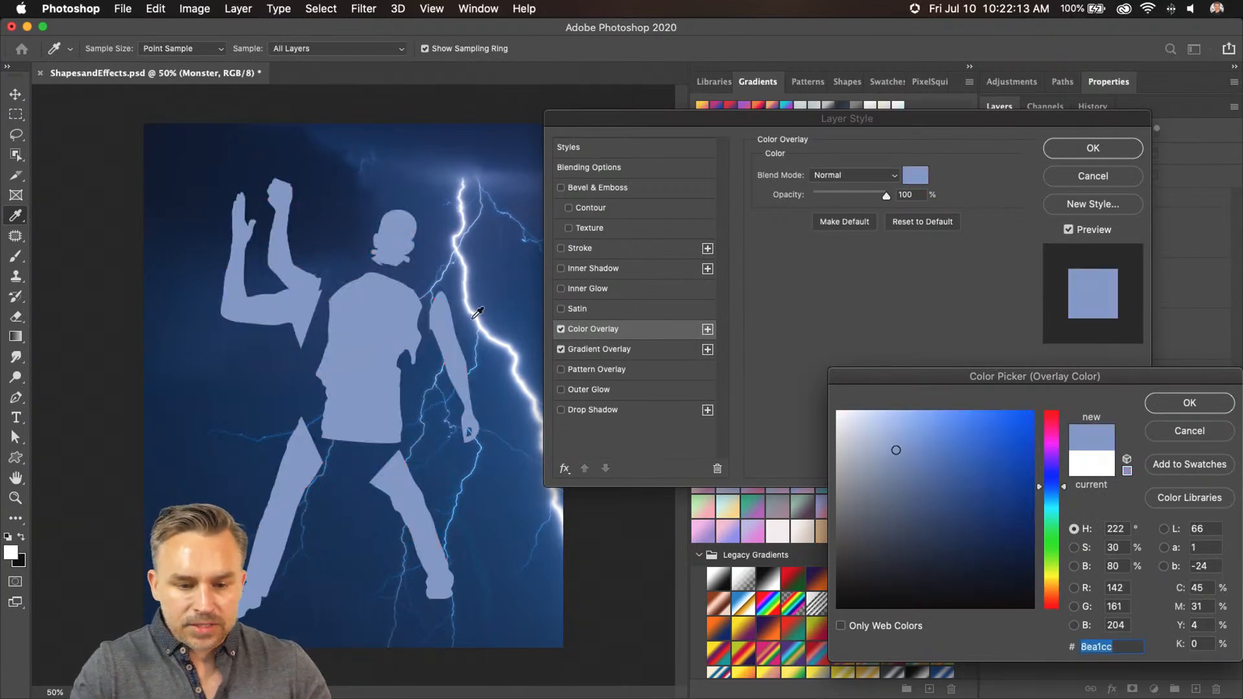
{"action": "left_click", "coordinate": [476, 314]}
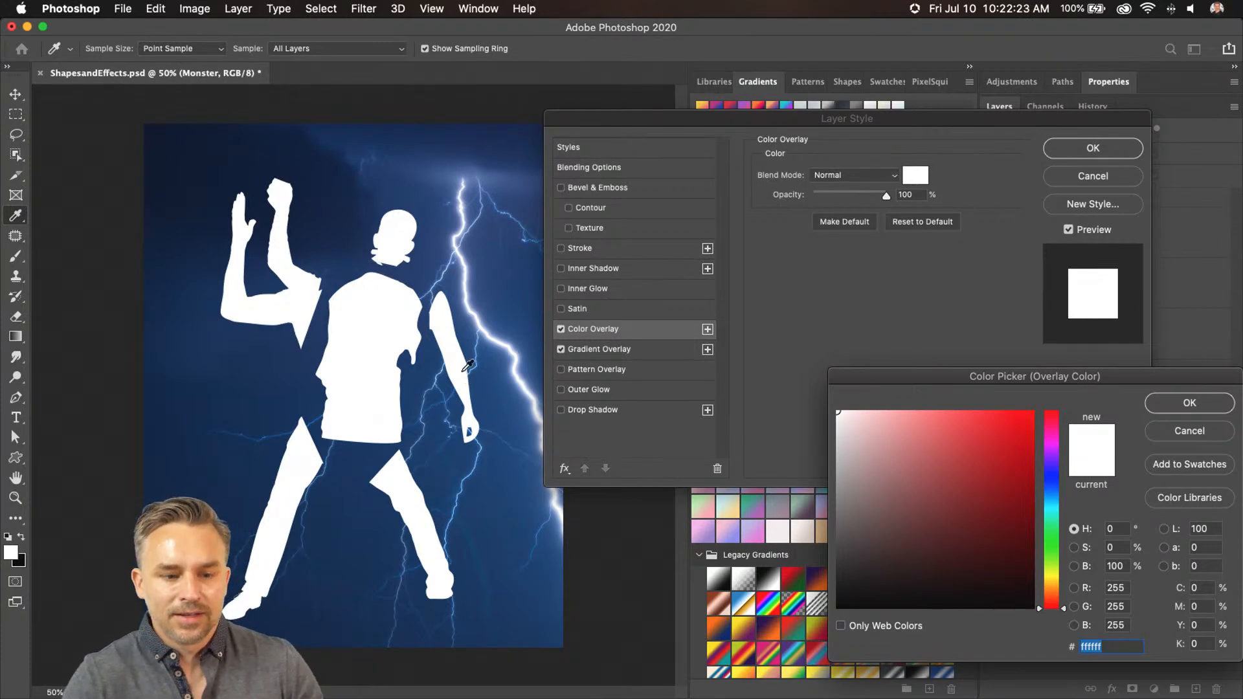
{"action": "left_click", "coordinate": [1172, 403]}
{"action": "left_click", "coordinate": [1092, 147]}
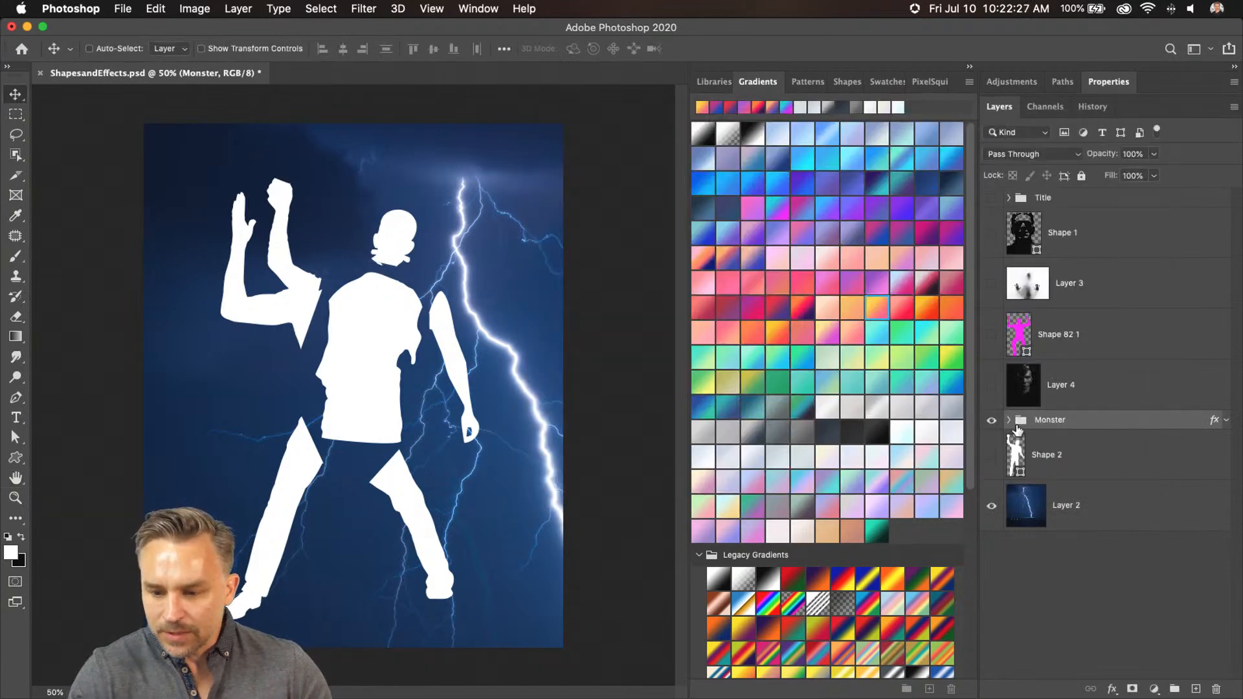
Move the arm layer inside the Monster group slightly upward, away from the other raised arm
{"action": "left_click", "coordinate": [1010, 420]}
{"action": "scroll", "coordinate": [1114, 511], "scroll_direction": "down", "scroll_amount": 5}
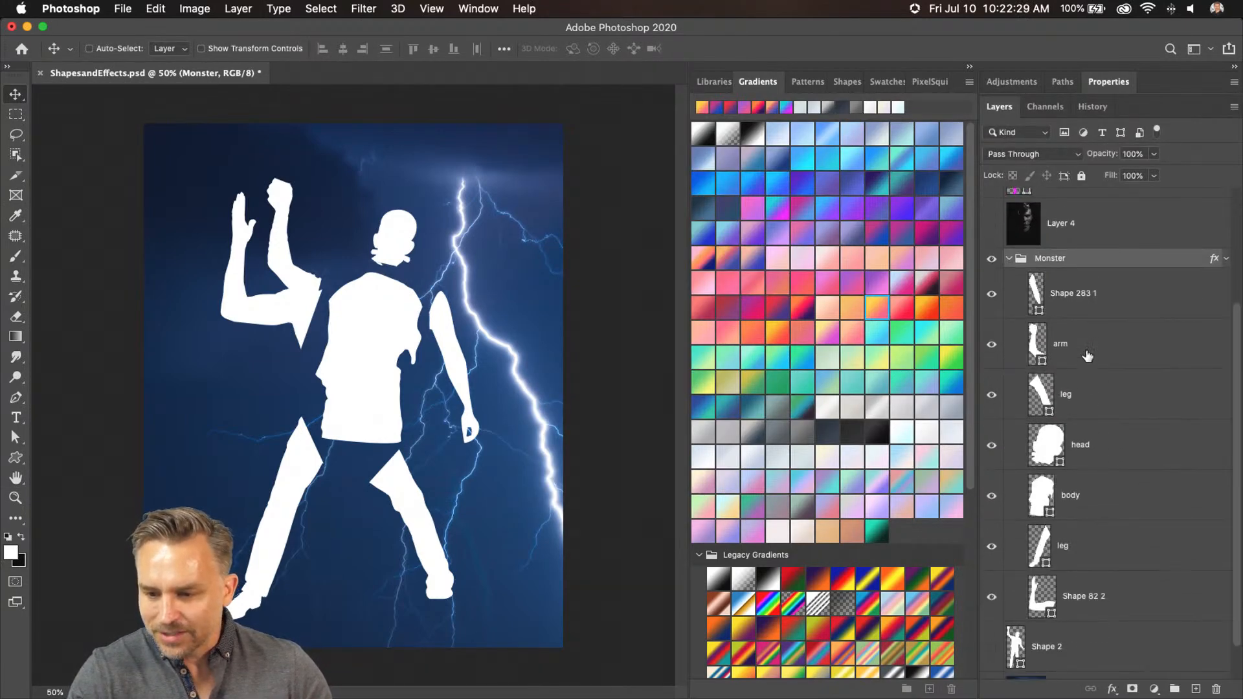
{"action": "left_click", "coordinate": [1086, 358]}
{"action": "left_click_drag", "start_coordinate": [202, 210], "coordinate": [208, 183]}
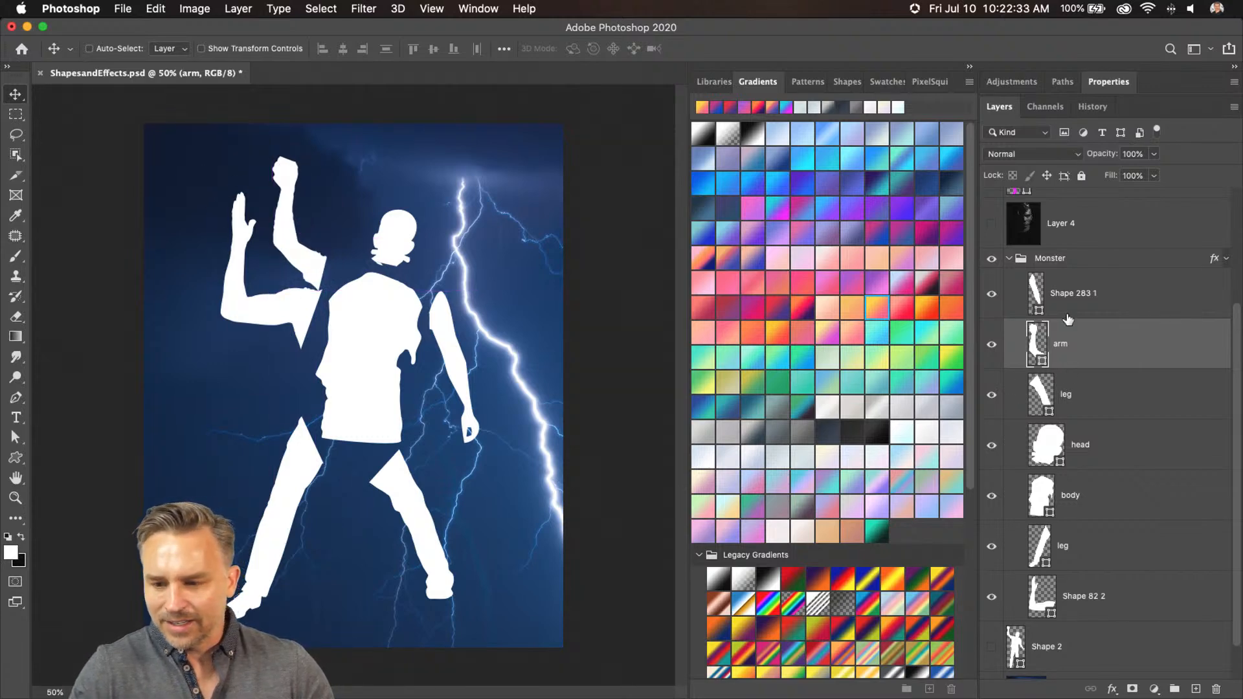
Rotate the Shape 82 2 arm counterclockwise, reposition it against the shoulder, and collapse the Monster group
{"action": "left_click", "coordinate": [272, 314], "text": "super"}
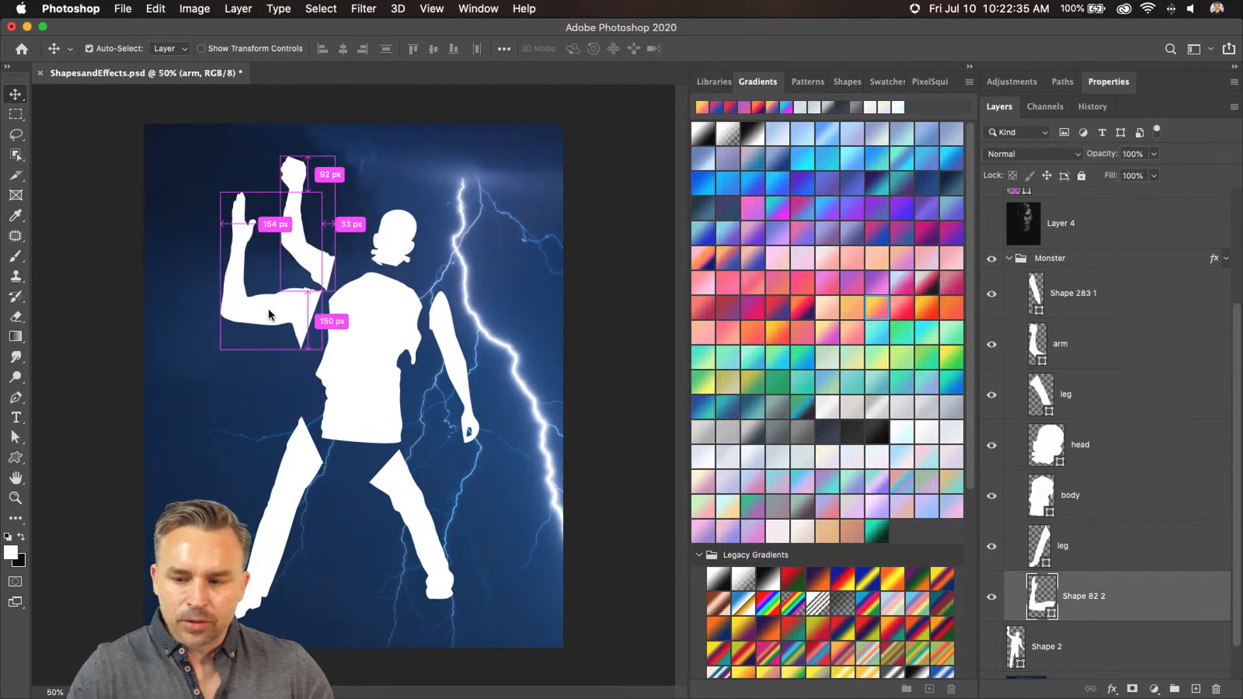
{"action": "key", "text": "super+t"}
{"action": "left_click_drag", "start_coordinate": [183, 195], "coordinate": [159, 243]}
{"action": "key", "text": "Return"}
{"action": "left_click_drag", "start_coordinate": [264, 313], "coordinate": [257, 345]}
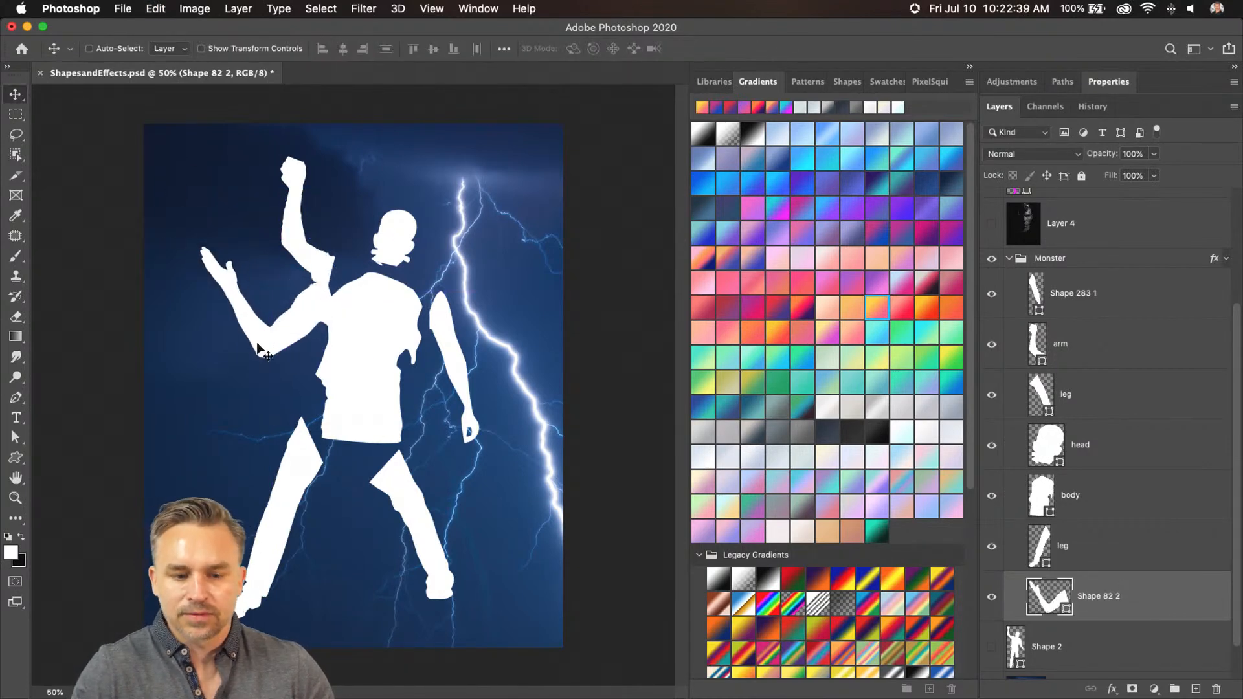
{"action": "left_click", "coordinate": [1117, 259]}
{"action": "left_click", "coordinate": [1008, 258]}
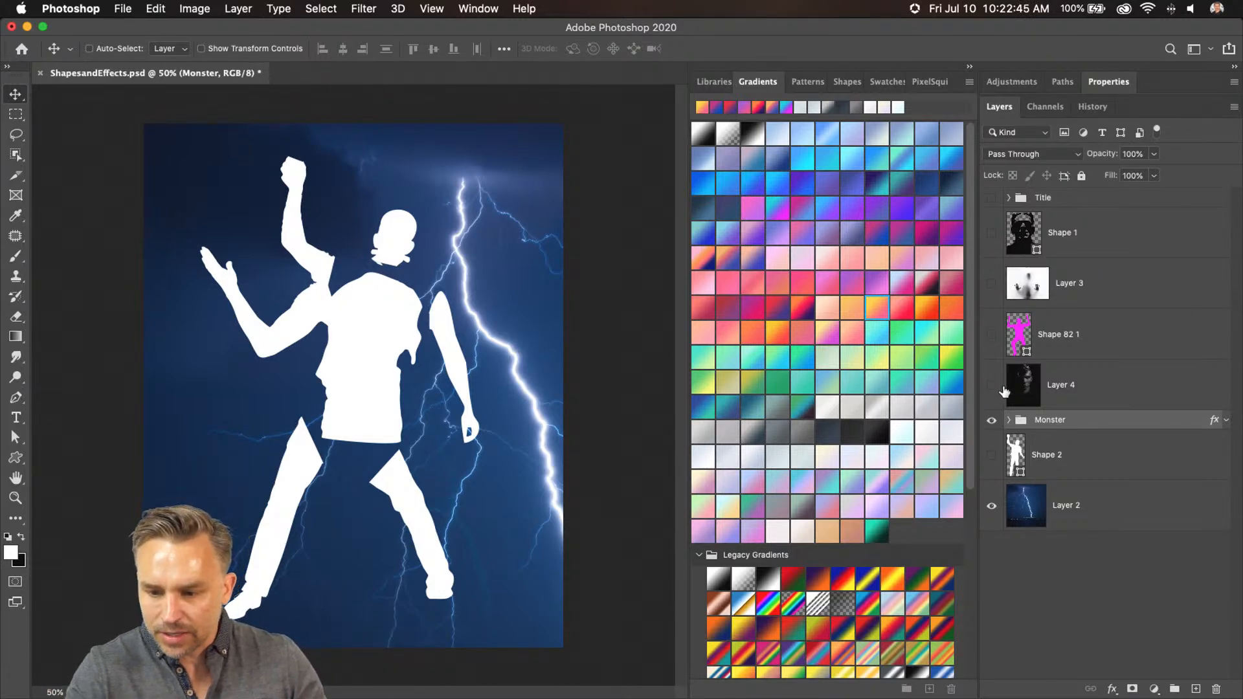
Show the Layer 4 portrait and clip it to the Monster group
{"action": "left_click", "coordinate": [1007, 391]}
{"action": "left_click", "coordinate": [990, 386]}
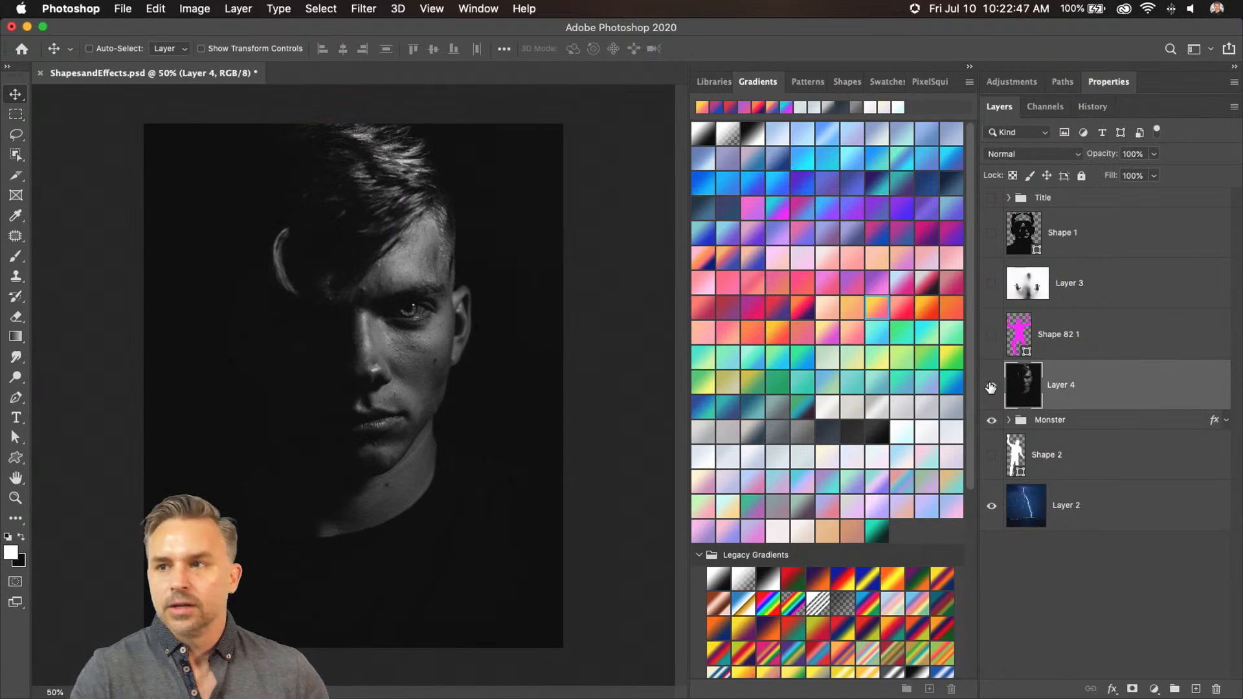
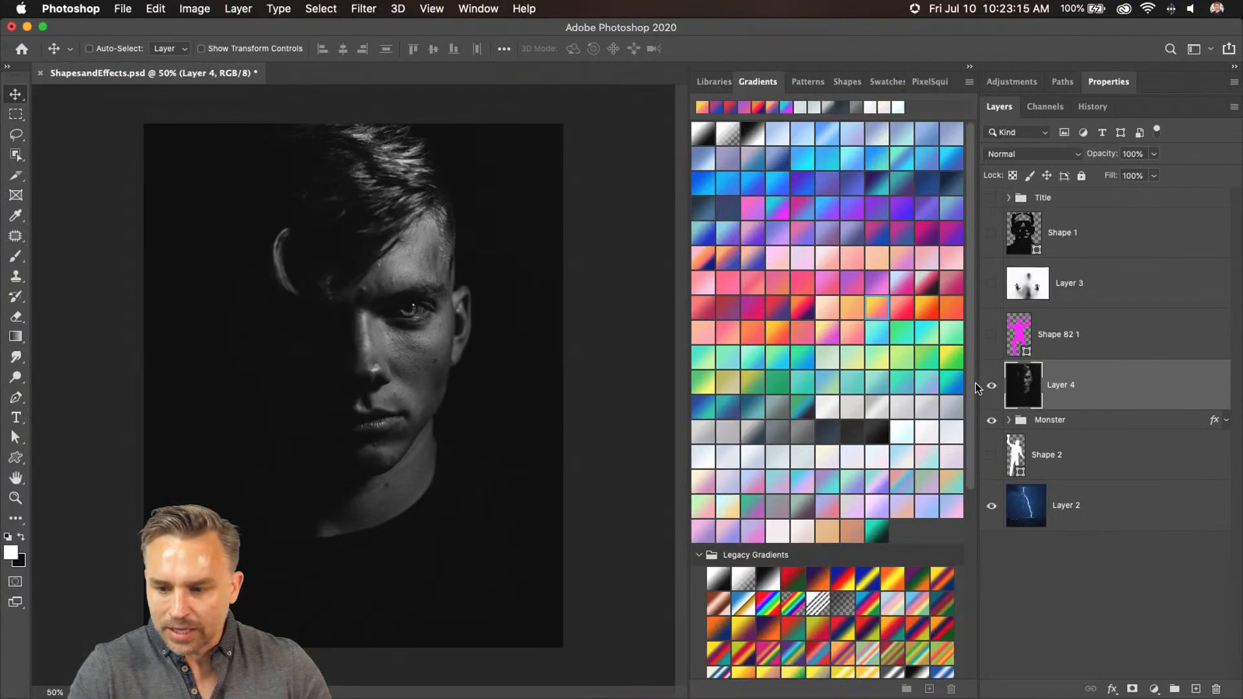
{"action": "left_click", "coordinate": [991, 387]}
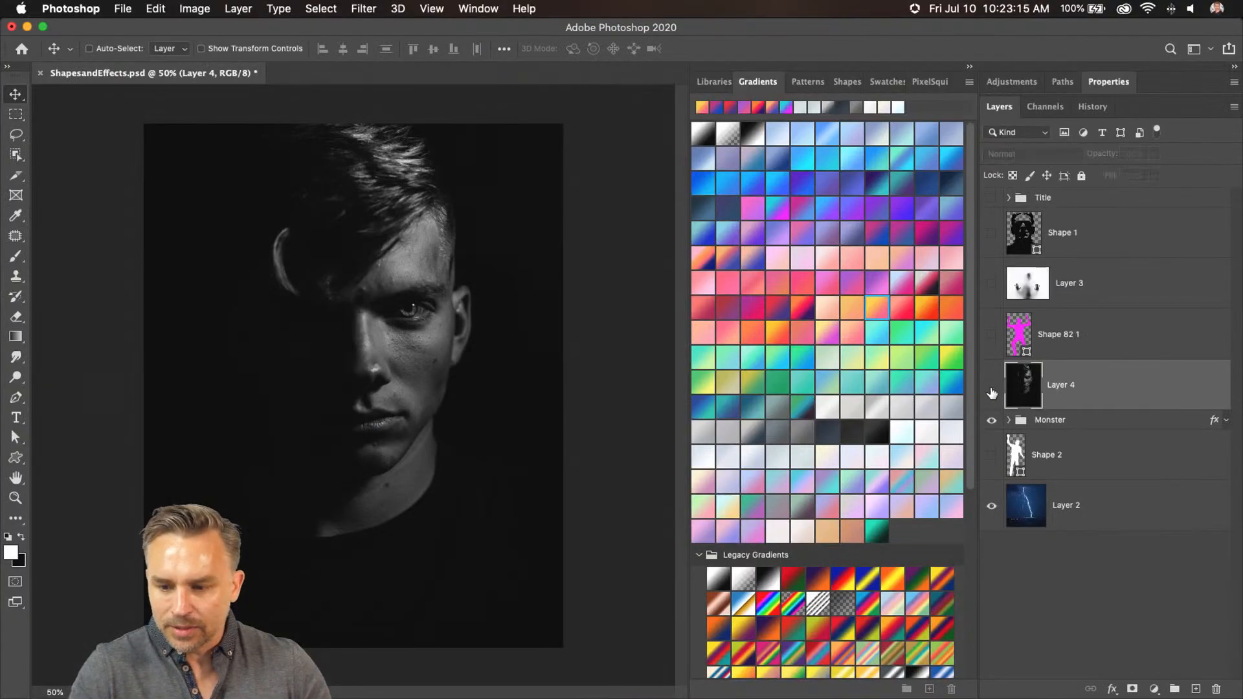
{"action": "left_click", "coordinate": [991, 388]}
{"action": "left_click", "coordinate": [991, 389]}
{"action": "left_click", "coordinate": [992, 389]}
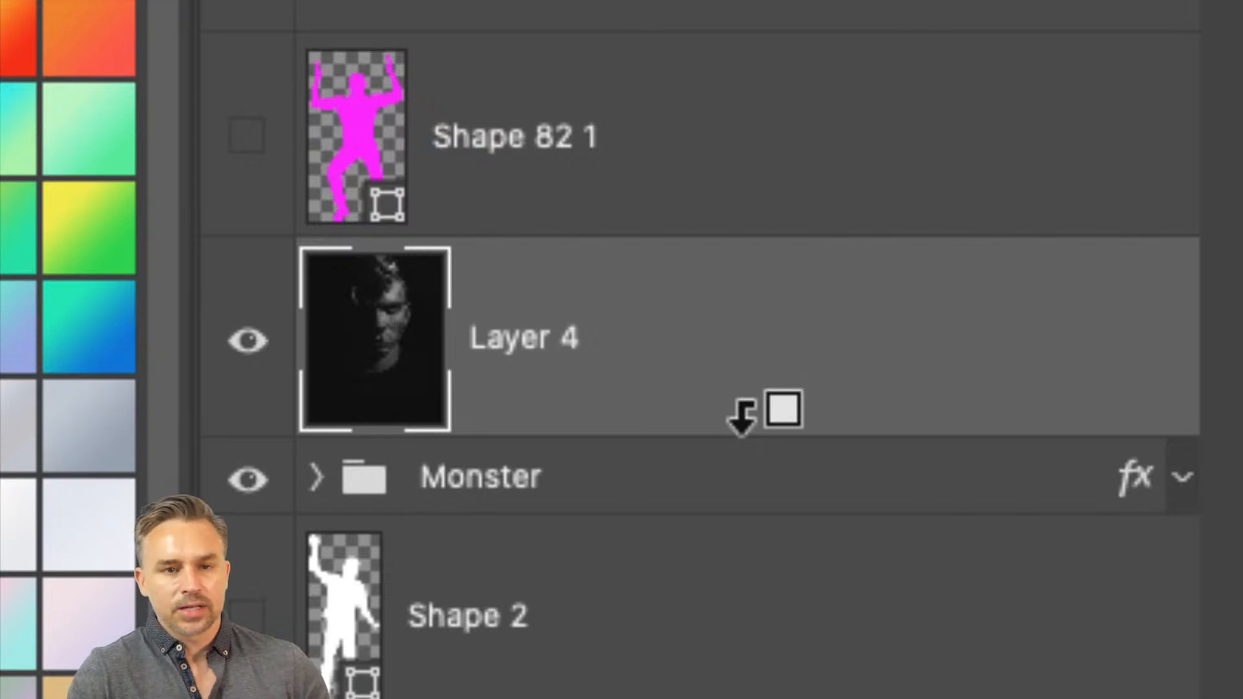
{"action": "left_click", "coordinate": [742, 424], "text": "alt"}
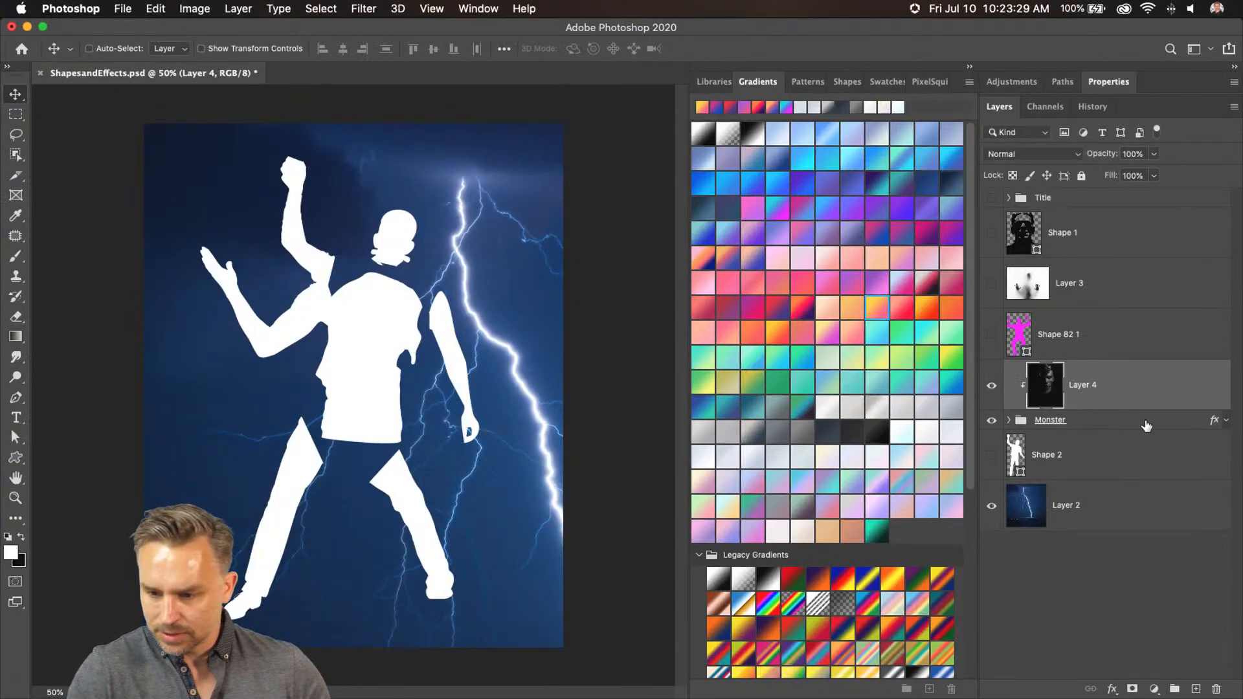
Hide the Monster group's Color Overlay and Gradient Overlay effects and shift the clipped portrait within the body parts
{"action": "left_click", "coordinate": [1225, 420]}
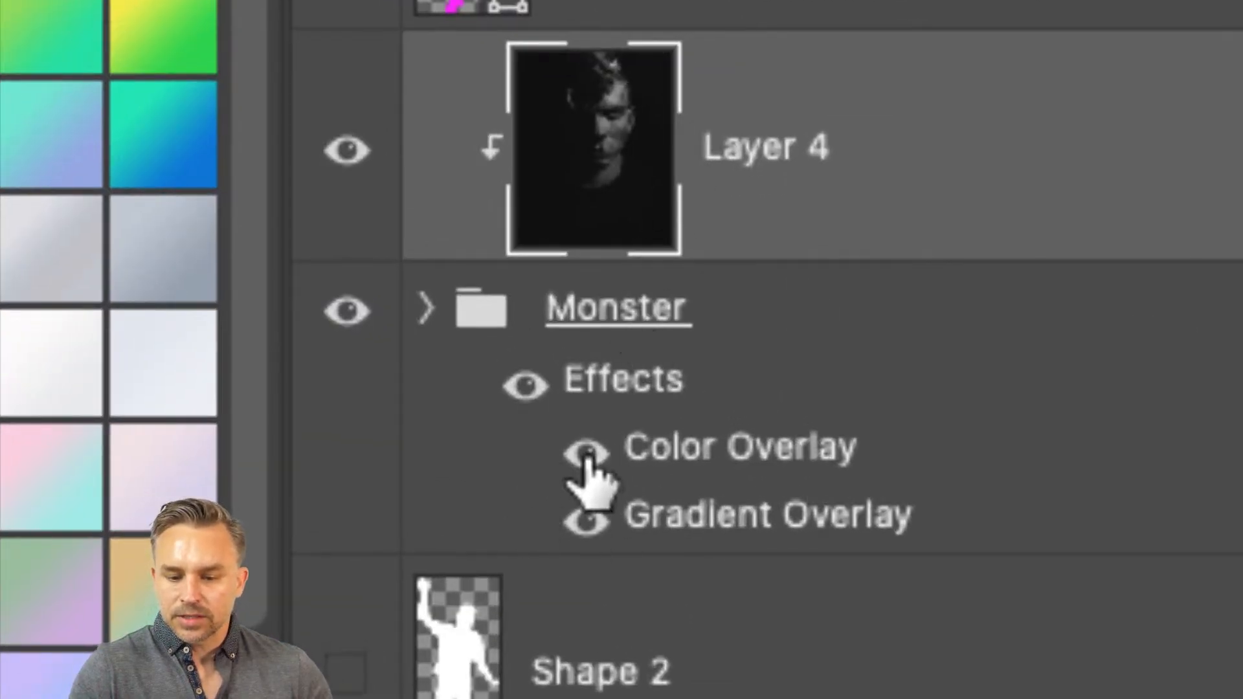
{"action": "left_click", "coordinate": [587, 453]}
{"action": "left_click", "coordinate": [584, 519]}
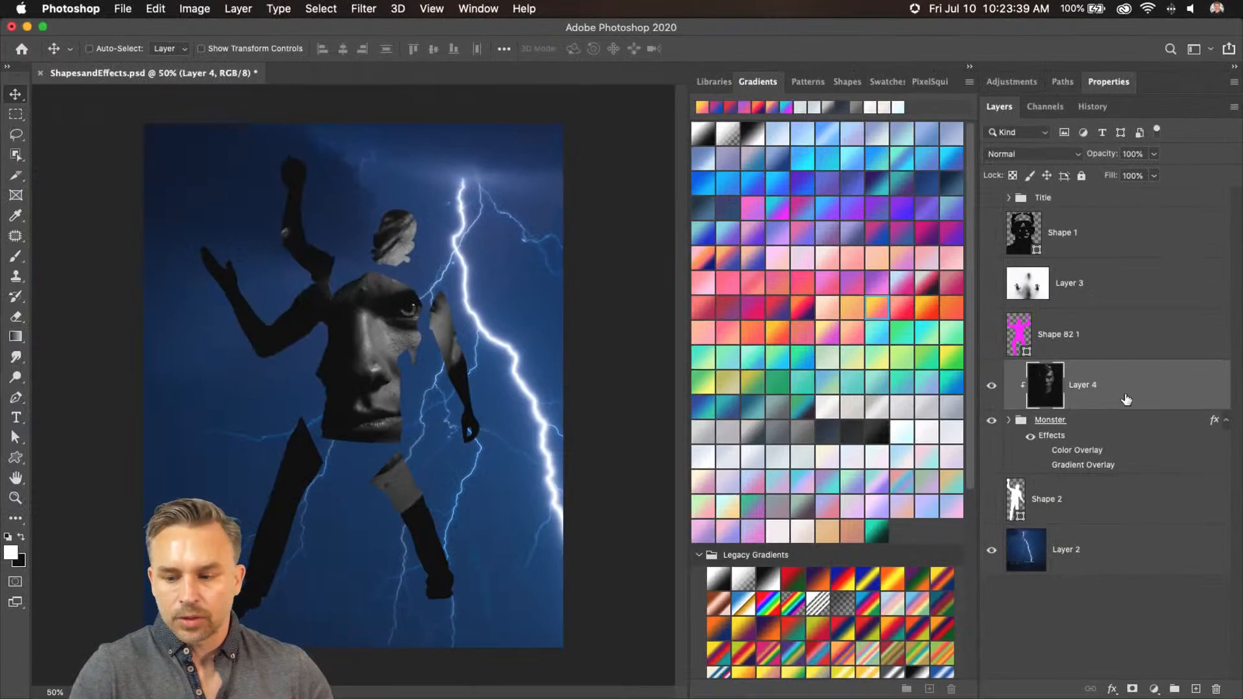
{"action": "left_click_drag", "start_coordinate": [303, 301], "coordinate": [269, 316]}
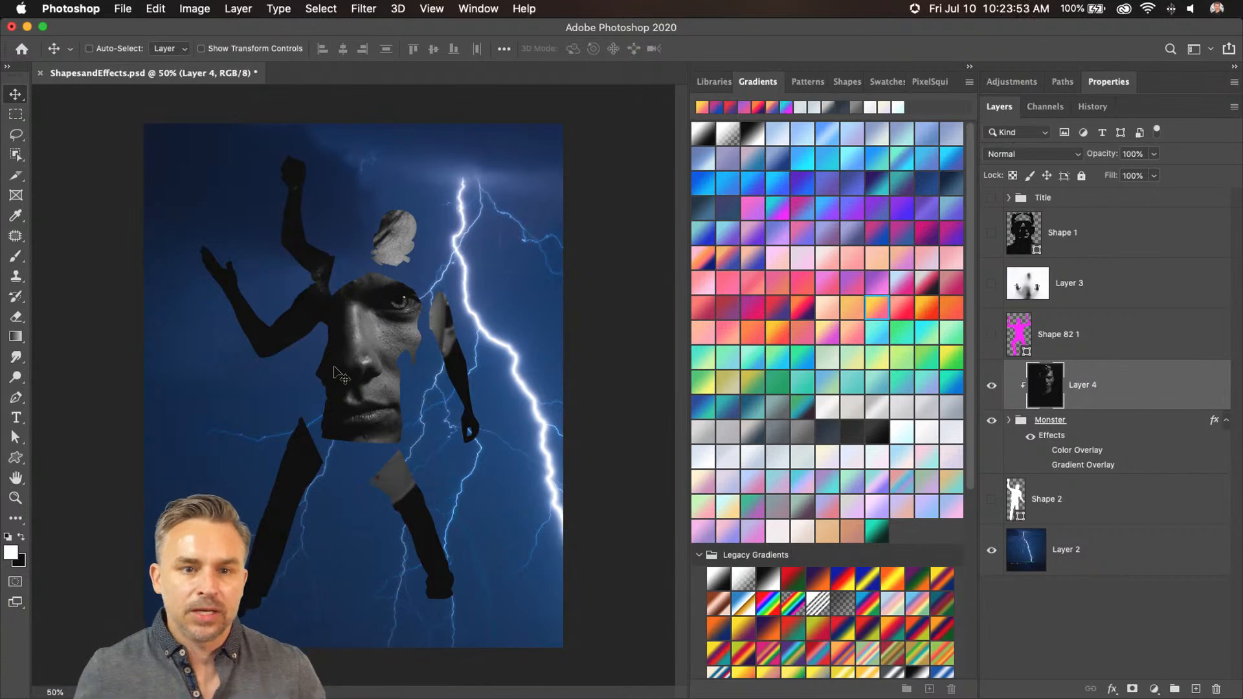
Duplicate Layer 4, place the copy directly above Layer 2, and enlarge and reposition it behind the figure
{"action": "key", "text": "super+j"}
{"action": "left_click_drag", "start_coordinate": [1080, 386], "coordinate": [1094, 555]}
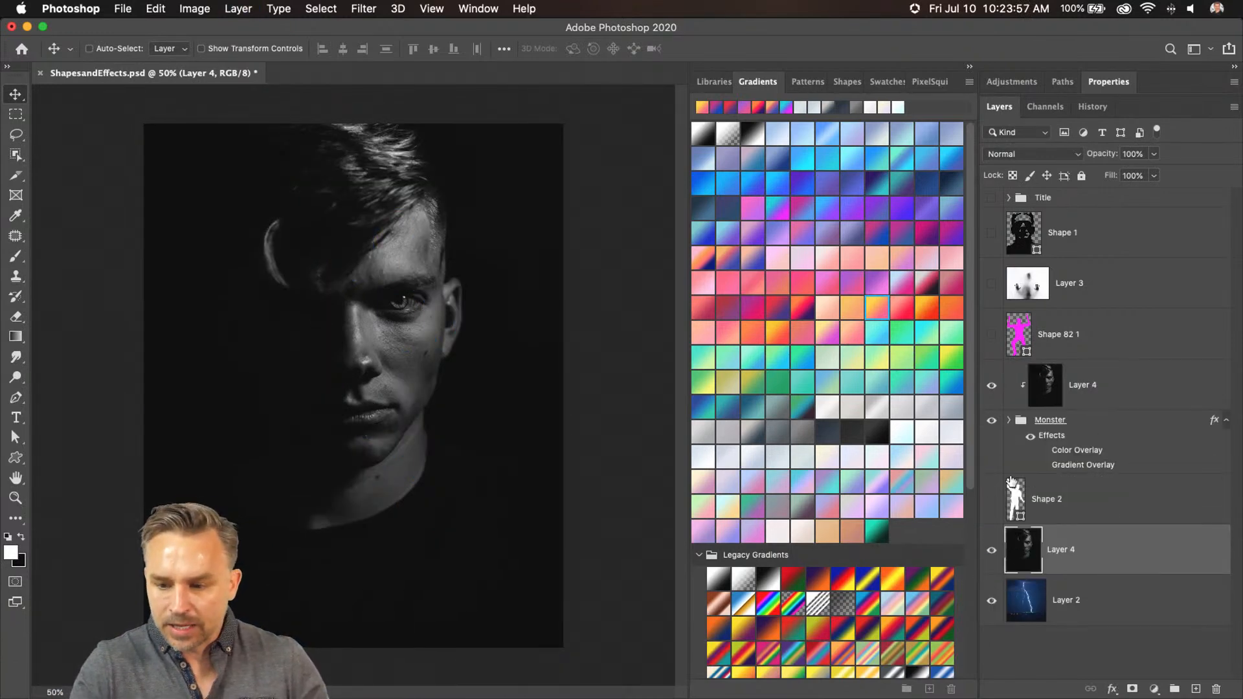
{"action": "left_click_drag", "start_coordinate": [117, 230], "coordinate": [299, 277]}
{"action": "key", "text": "super+t"}
{"action": "left_click_drag", "start_coordinate": [189, 125], "coordinate": [99, 16]}
{"action": "left_click_drag", "start_coordinate": [199, 323], "coordinate": [190, 365]}
{"action": "key", "text": "Return"}
Flip the lower Layer 4 portrait horizontally and position it behind the Monster figure so the two faces combine
{"action": "key", "text": "super+t"}
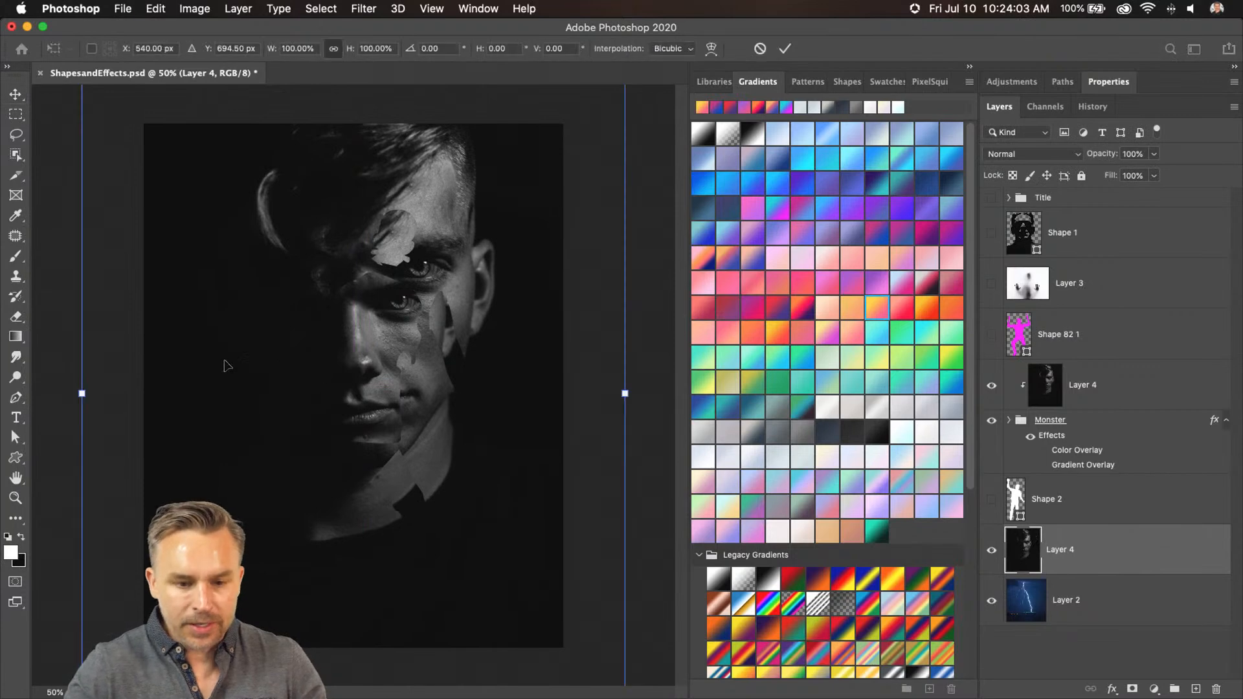
{"action": "right_click", "coordinate": [253, 381]}
{"action": "left_click", "coordinate": [321, 620]}
{"action": "mouse_move", "coordinate": [214, 374]}
{"action": "left_mouse_down"}
{"action": "mouse_move", "coordinate": [222, 330]}
{"action": "mouse_move", "coordinate": [221, 382]}
{"action": "left_mouse_up"}
{"action": "key", "text": "Return"}
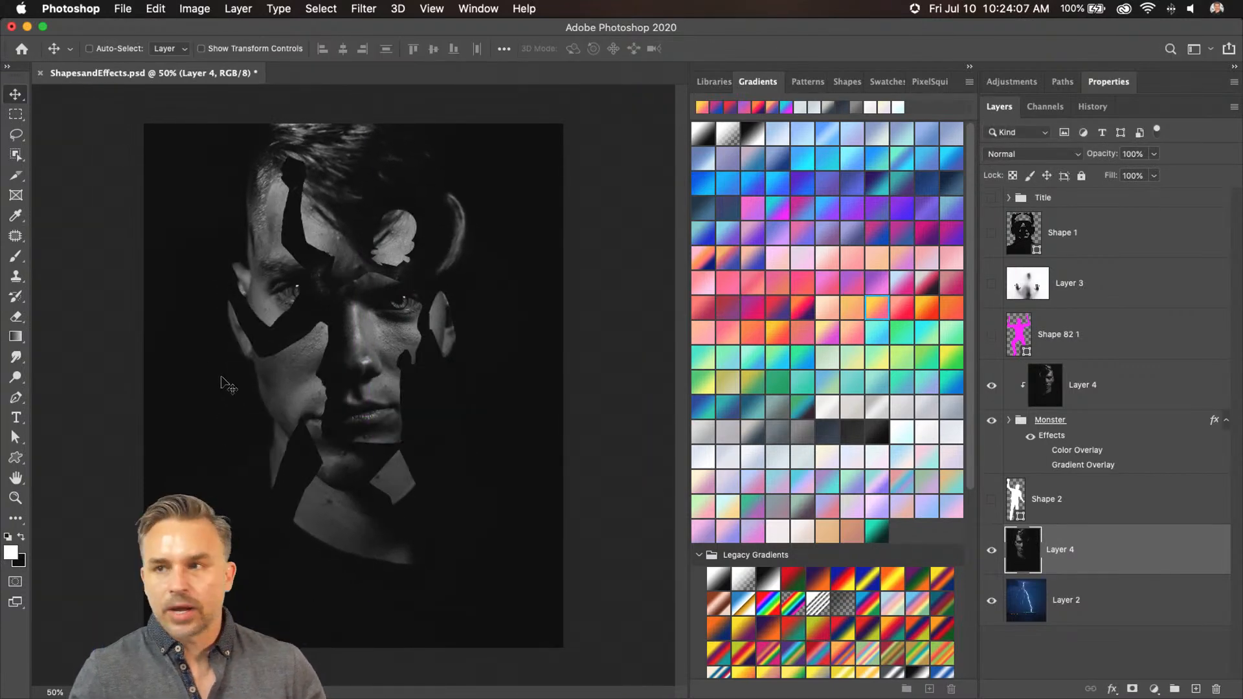
{"action": "mouse_move", "coordinate": [248, 429]}
{"action": "left_mouse_down"}
{"action": "mouse_move", "coordinate": [188, 416]}
{"action": "mouse_move", "coordinate": [262, 428]}
{"action": "mouse_move", "coordinate": [251, 446]}
{"action": "left_mouse_up"}
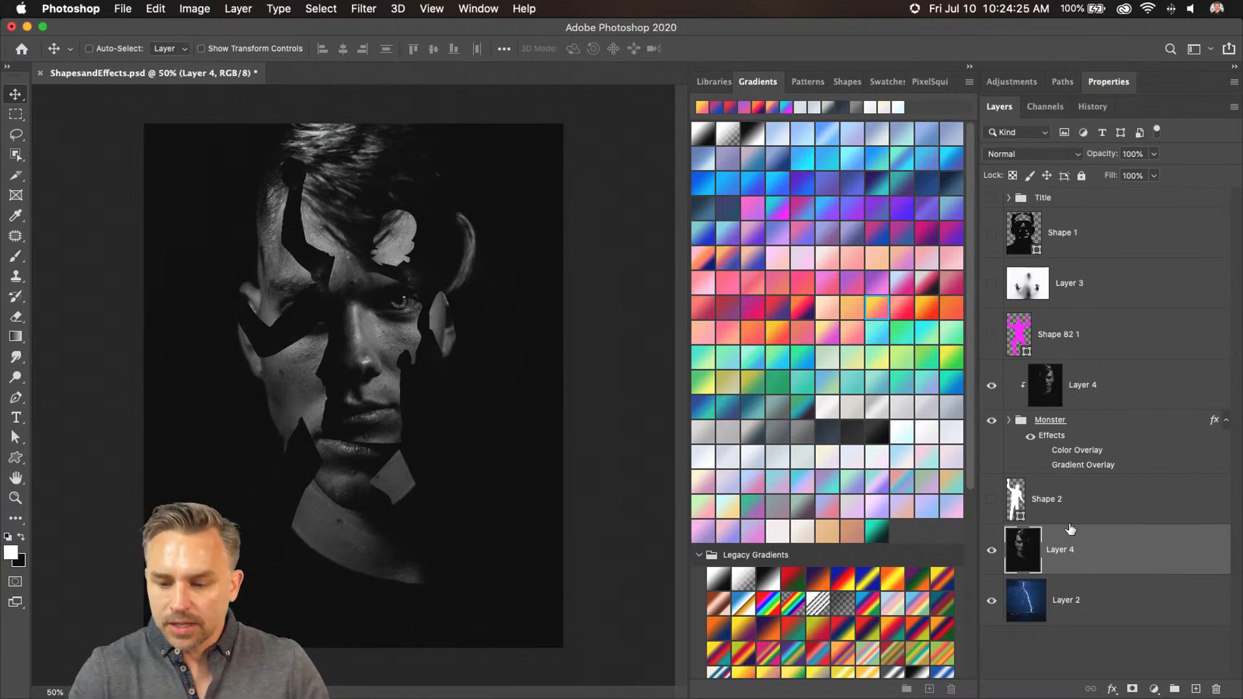
Add a new layer above the lower Layer 4 and try blue-green, pink, red and dark gradient fills on it
{"action": "left_click", "coordinate": [1195, 689]}
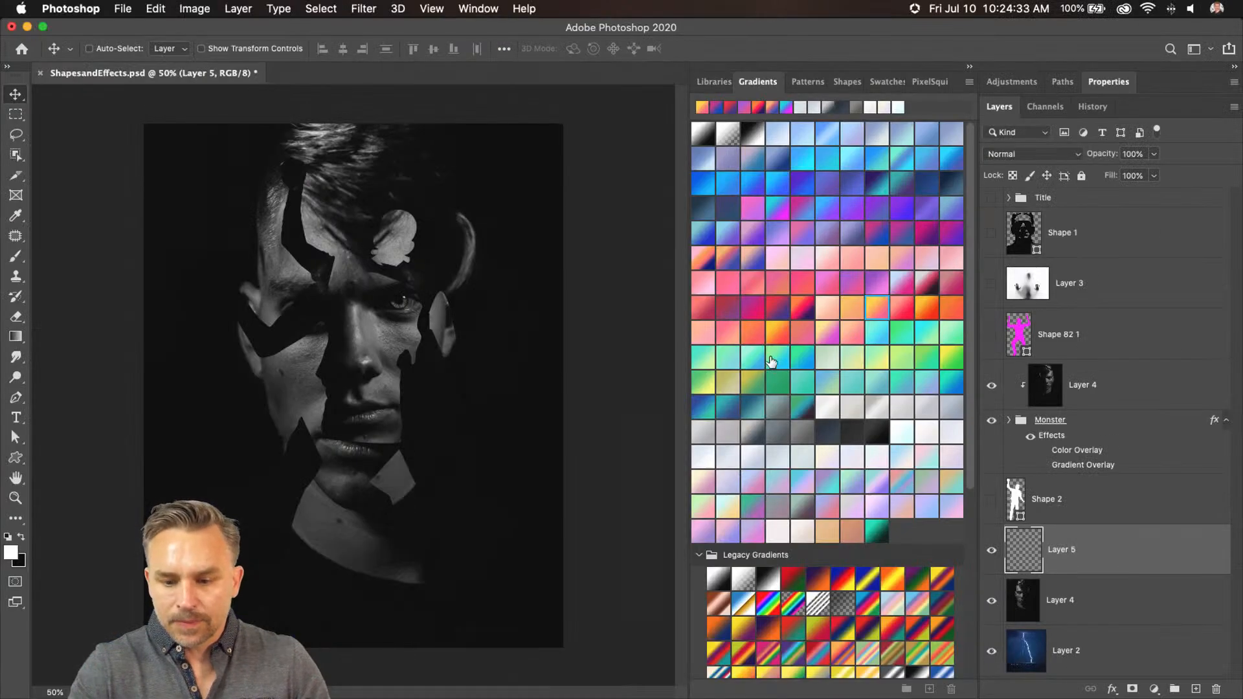
{"action": "left_click", "coordinate": [802, 358]}
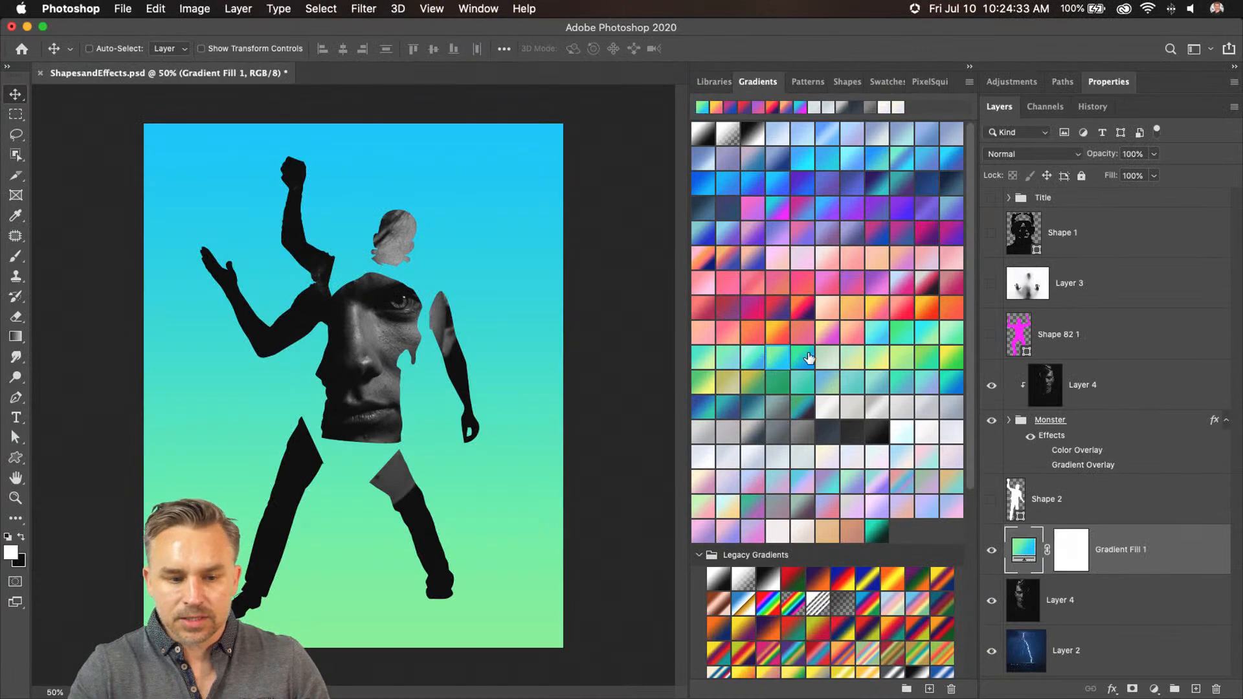
{"action": "left_click", "coordinate": [804, 317]}
{"action": "left_click", "coordinate": [832, 266]}
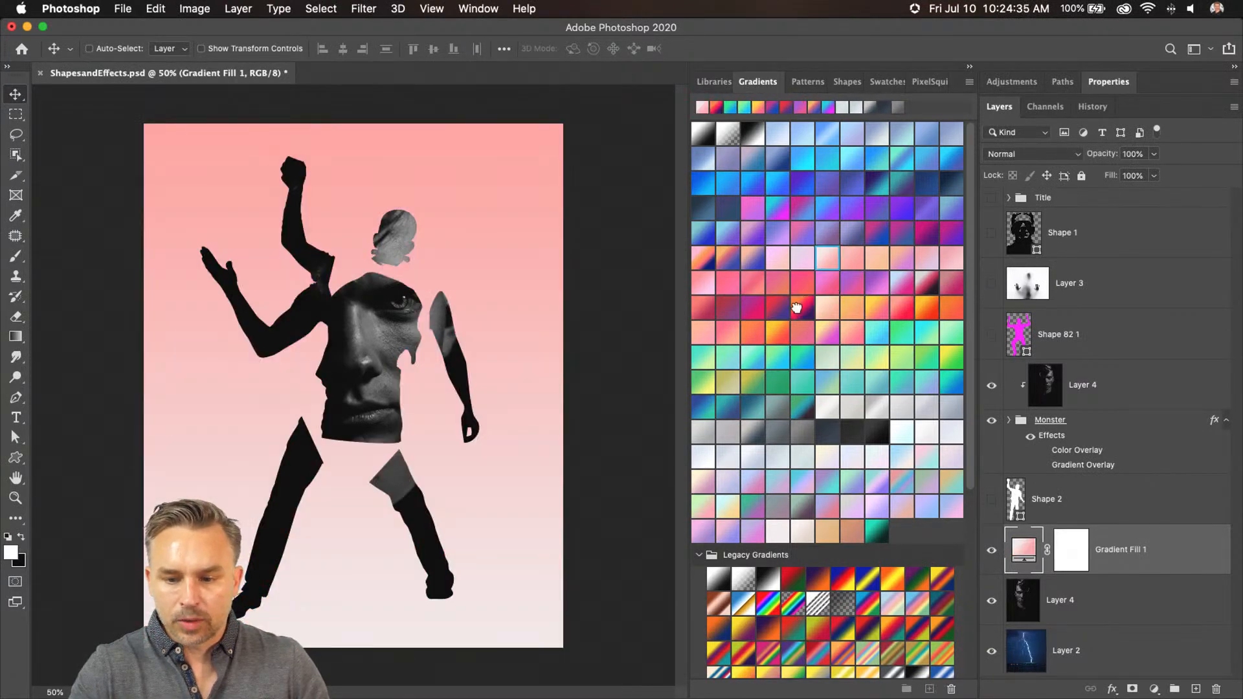
{"action": "left_click", "coordinate": [799, 316]}
{"action": "left_click", "coordinate": [799, 433]}
{"action": "left_click", "coordinate": [835, 435]}
{"action": "left_click", "coordinate": [874, 437]}
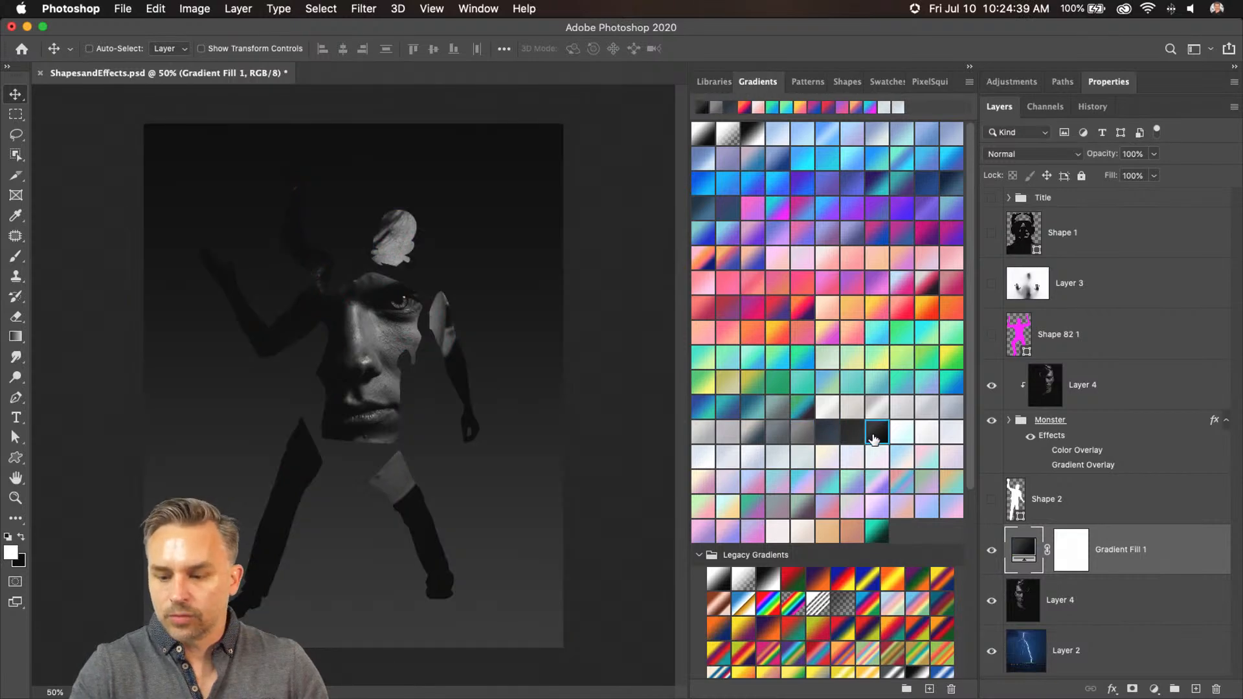
Try green gradients on Gradient Fill 1, settle on the beige-to-olive one, and set the layer's blend mode to Overlay
{"action": "left_click", "coordinate": [761, 381]}
{"action": "left_click", "coordinate": [781, 366]}
{"action": "left_click", "coordinate": [780, 386]}
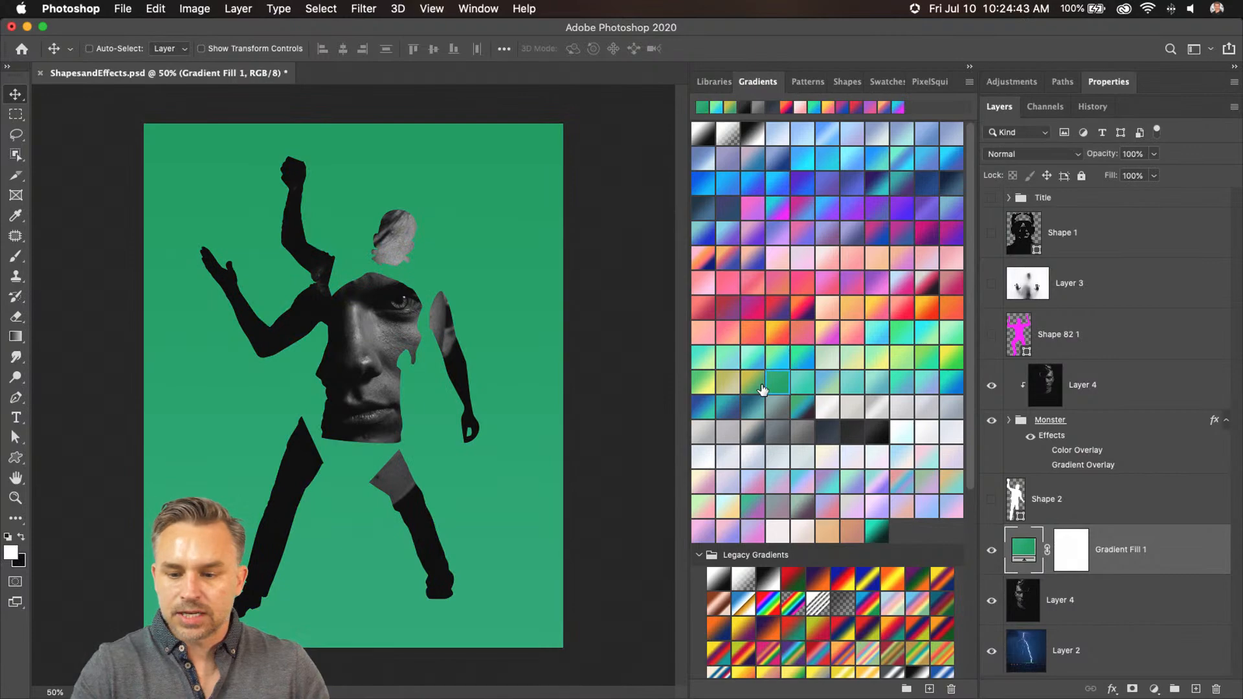
{"action": "left_click", "coordinate": [755, 384]}
{"action": "left_click", "coordinate": [736, 381]}
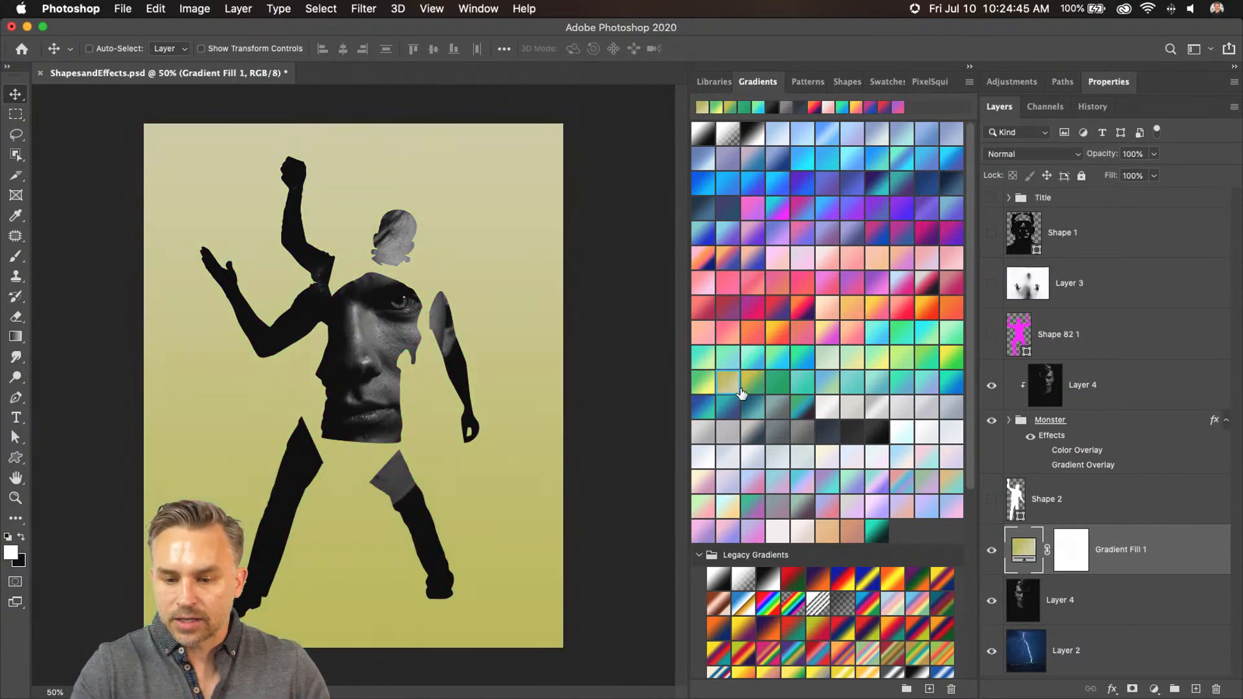
{"action": "left_click", "coordinate": [1055, 152]}
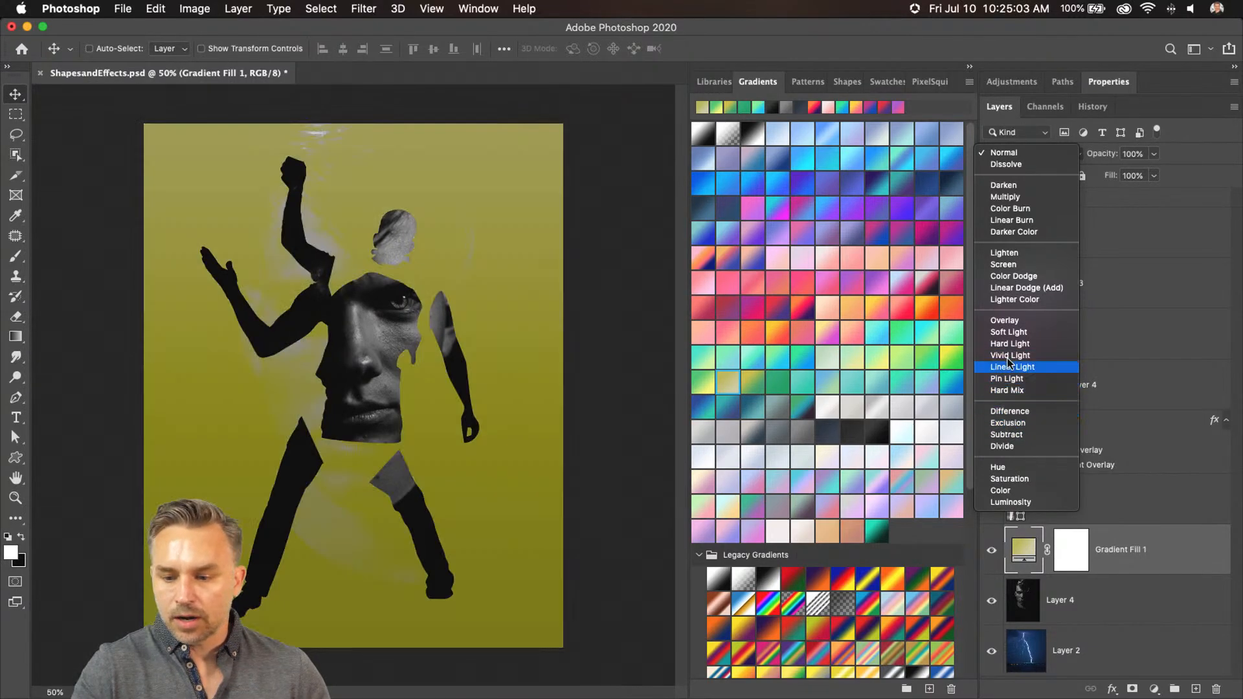
{"action": "left_click", "coordinate": [1006, 320]}
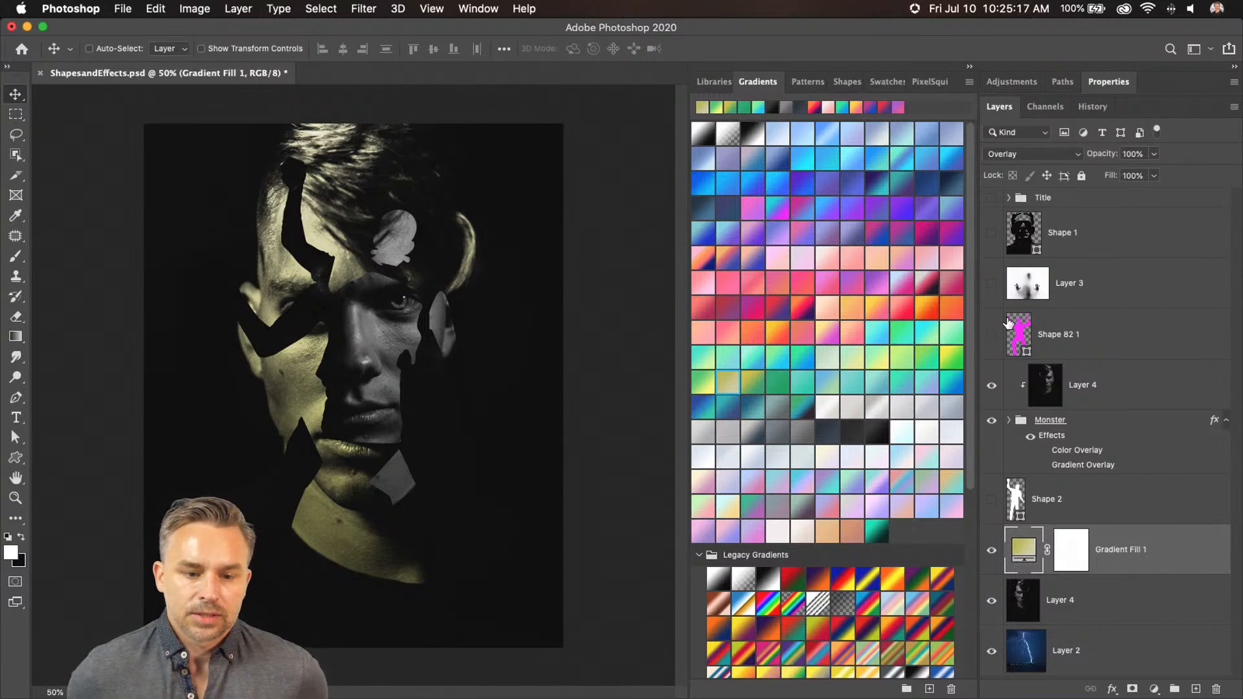
Show the Title group and move it down to the lower half of the cover
{"action": "left_click", "coordinate": [991, 198]}
{"action": "left_click", "coordinate": [1086, 205]}
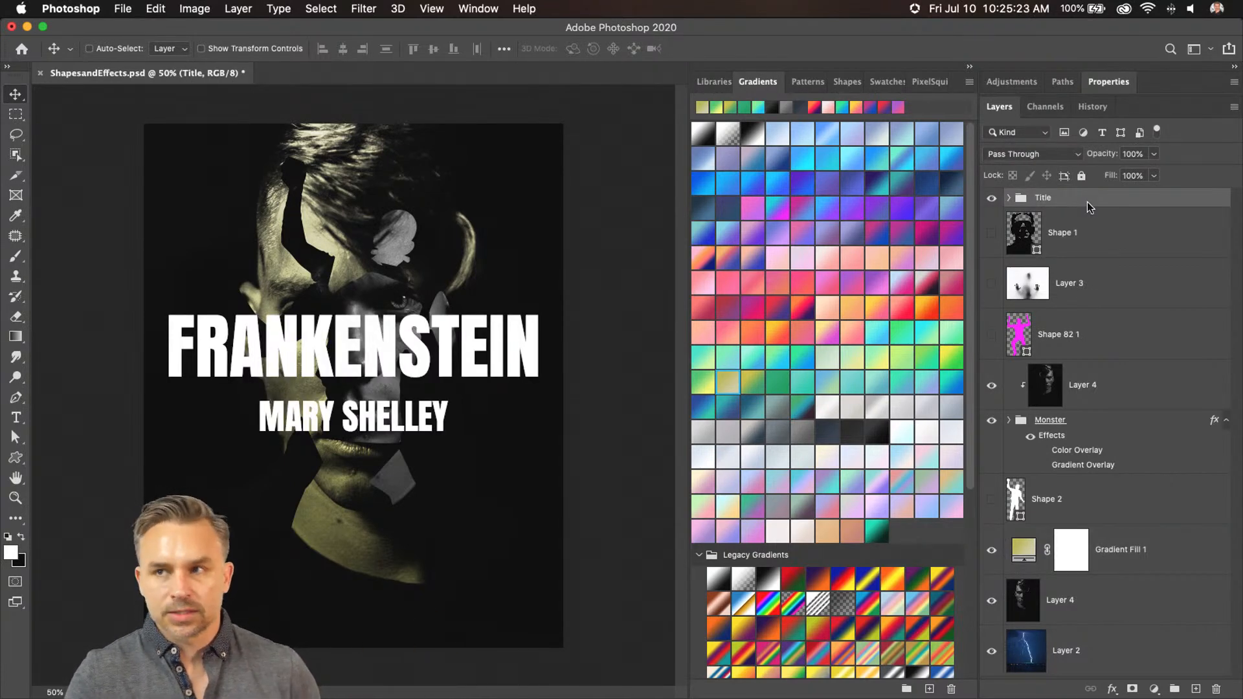
{"action": "left_click_drag", "start_coordinate": [285, 317], "coordinate": [285, 402]}
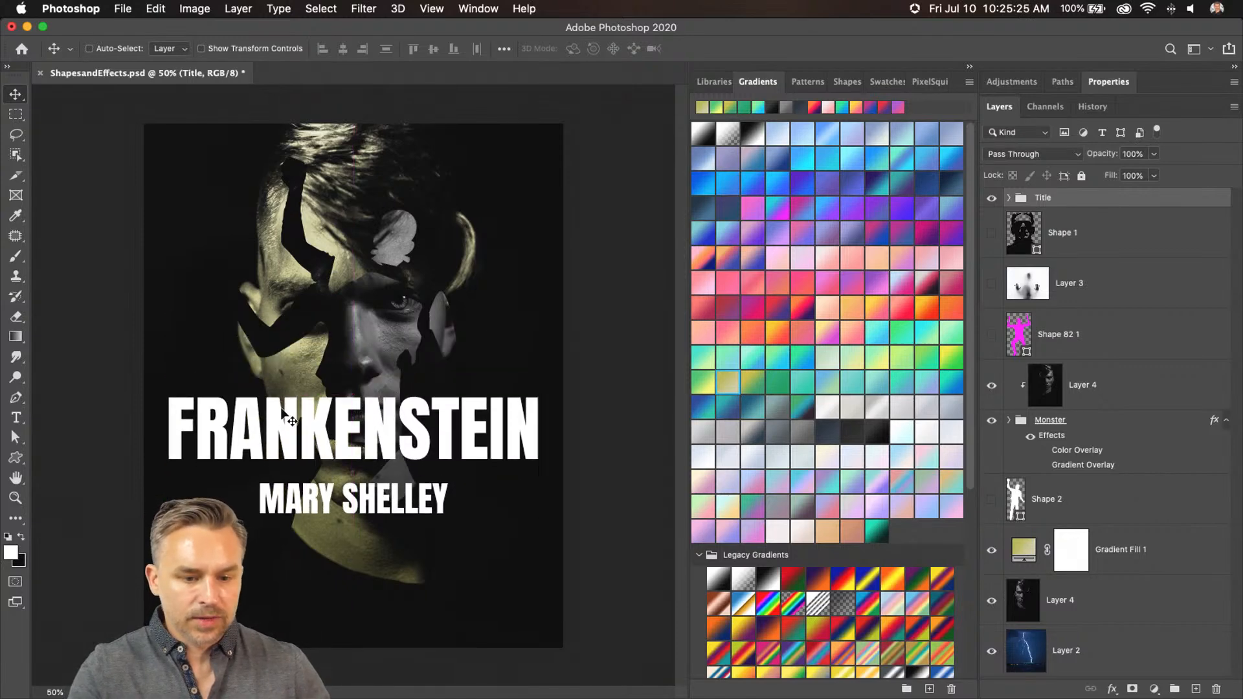
Hide the lower Layer 4 portrait and compare the lightning background with and without Gradient Fill 1
{"action": "left_click", "coordinate": [1155, 599]}
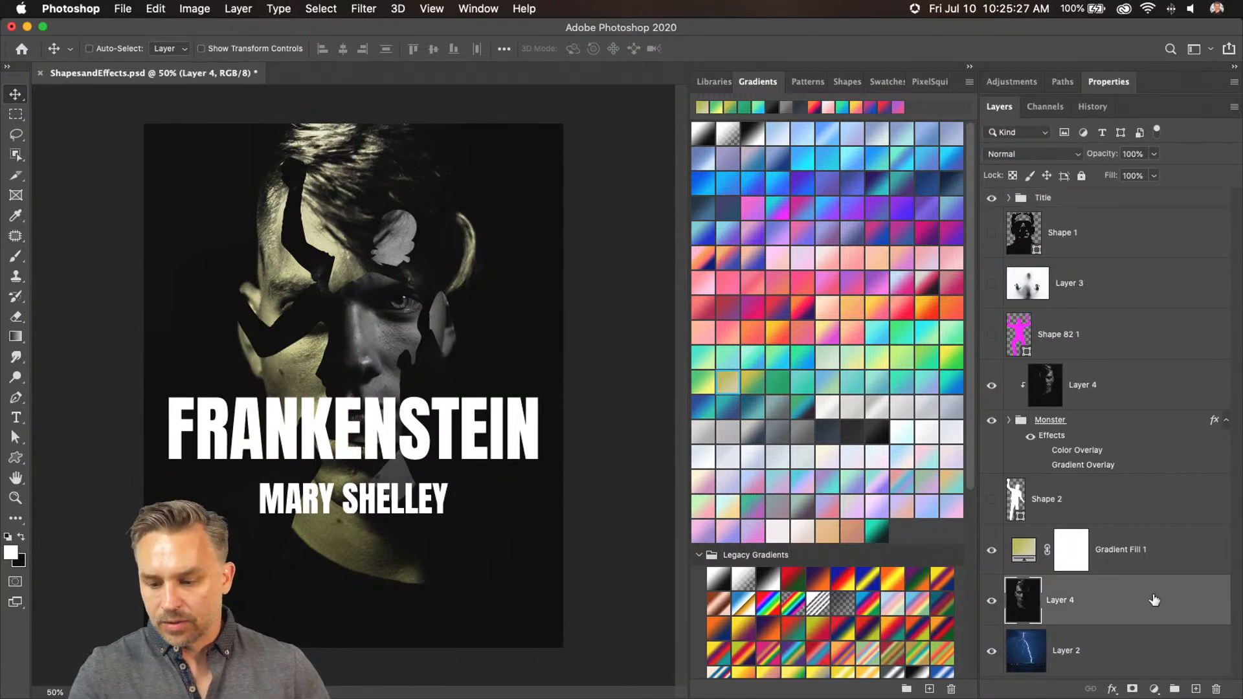
{"action": "left_click", "coordinate": [997, 607]}
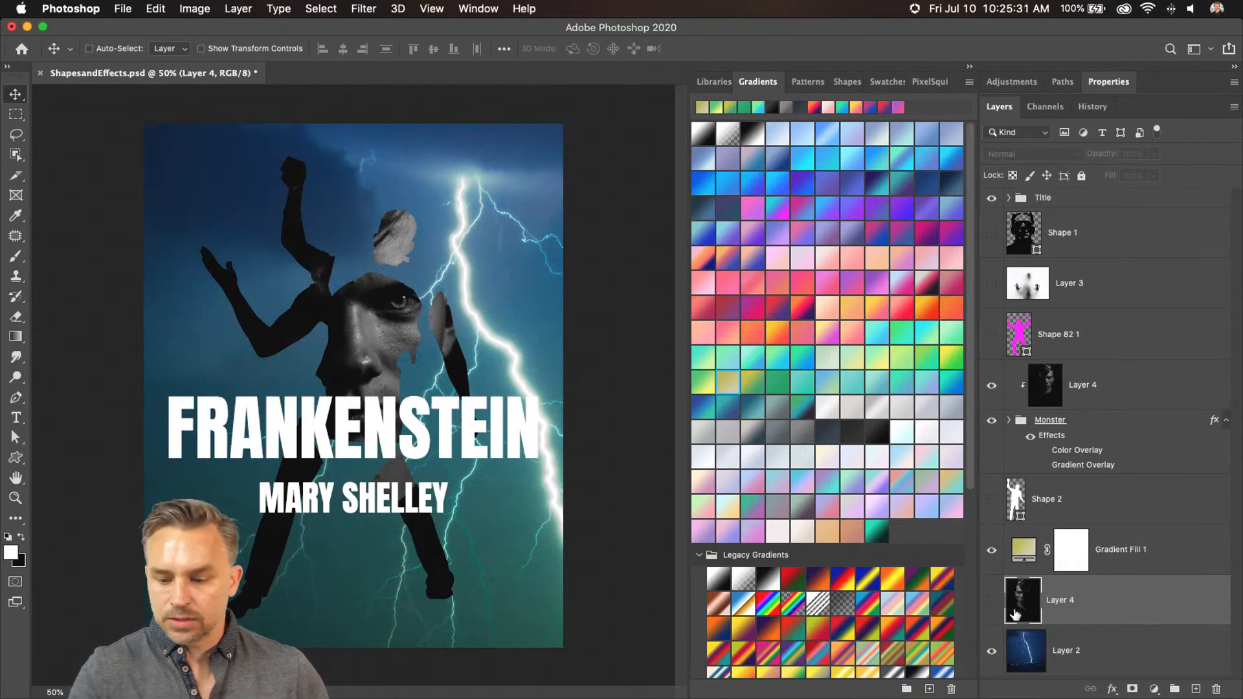
{"action": "left_click", "coordinate": [991, 561]}
{"action": "left_click", "coordinate": [991, 561]}
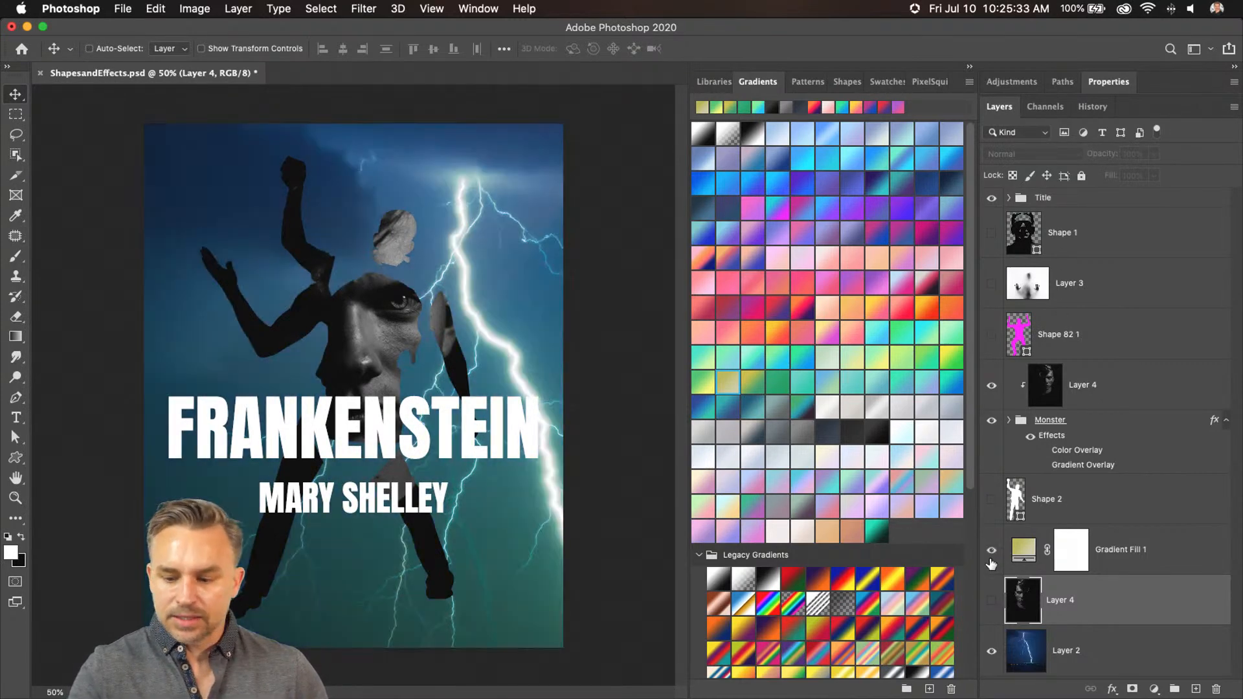
Try black, charcoal and several grey gradients on the Gradient Fill 1 layer over the lightning background, keeping its Overlay blend mode
{"action": "left_click", "coordinate": [1110, 561]}
{"action": "left_click", "coordinate": [878, 432]}
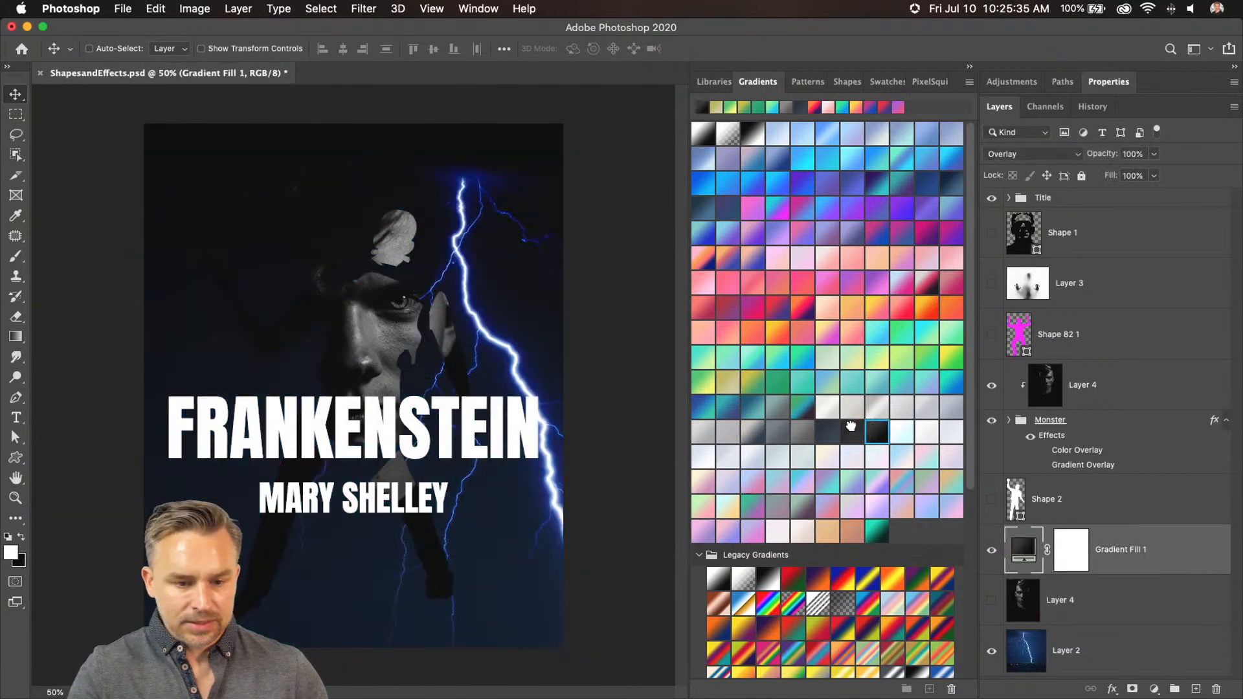
{"action": "left_click", "coordinate": [848, 432]}
{"action": "left_click", "coordinate": [828, 433]}
{"action": "left_click", "coordinate": [803, 432]}
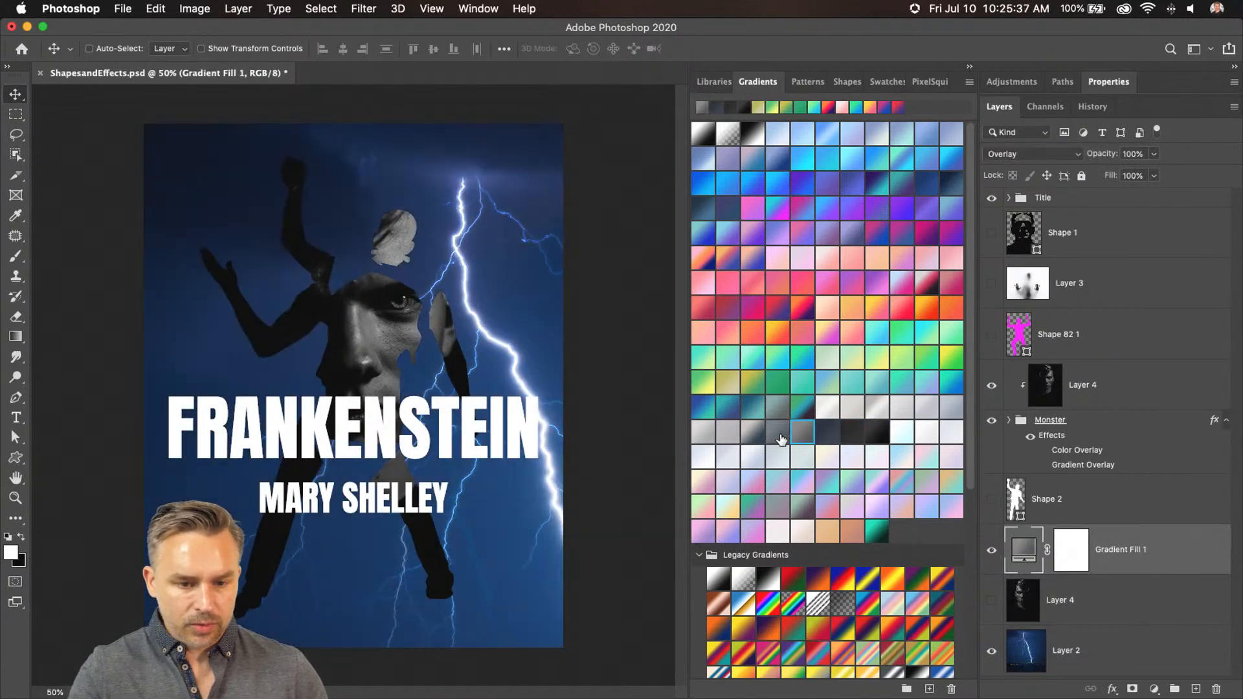
{"action": "left_click", "coordinate": [776, 434]}
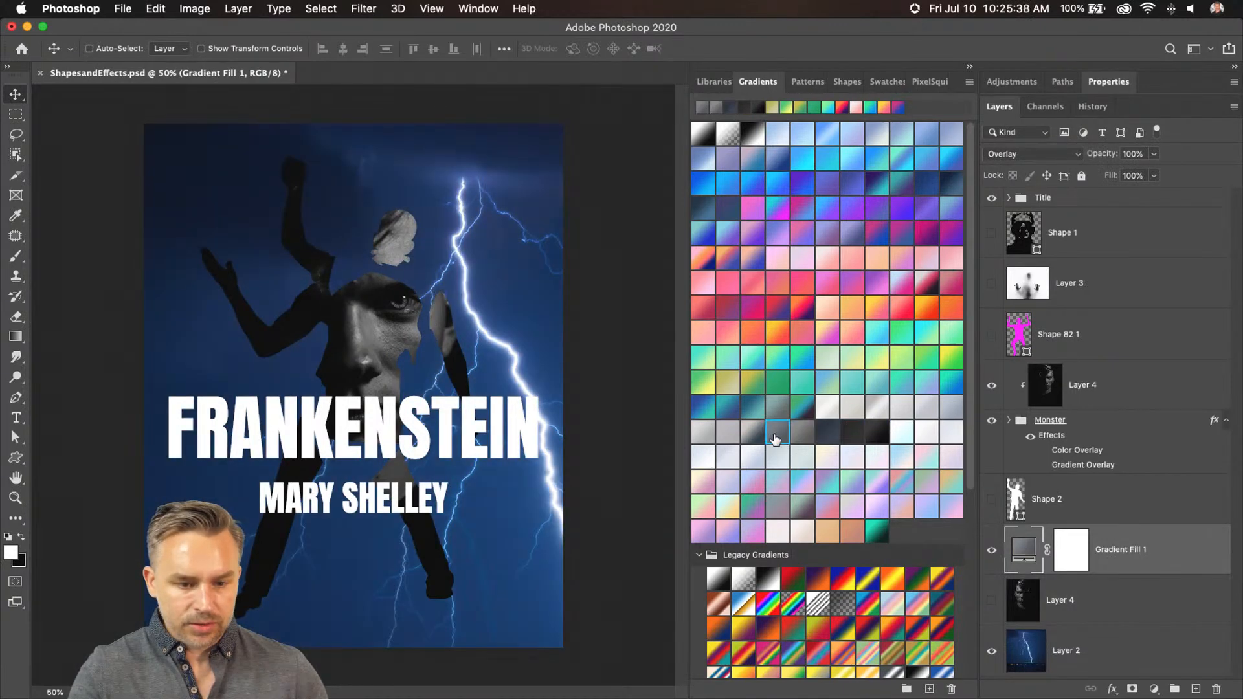
{"action": "left_click", "coordinate": [729, 434]}
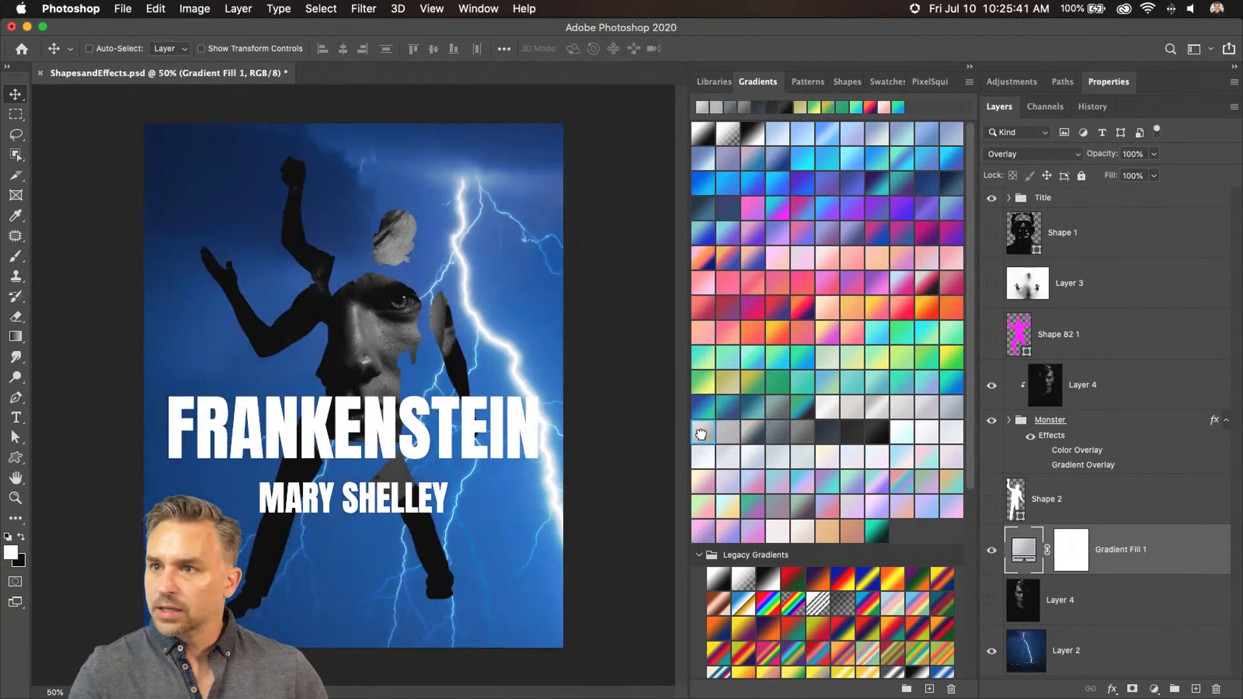
{"action": "left_click", "coordinate": [777, 431]}
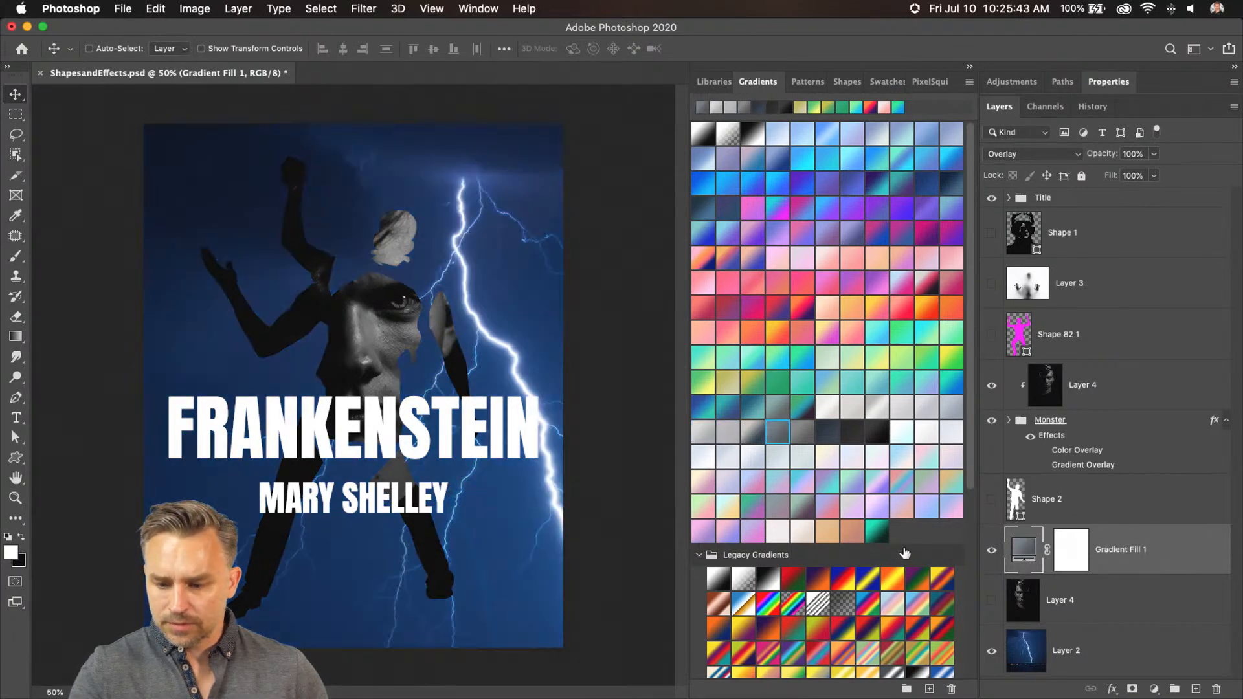
{"action": "left_click", "coordinate": [997, 155]}
{"action": "left_click", "coordinate": [1000, 153]}
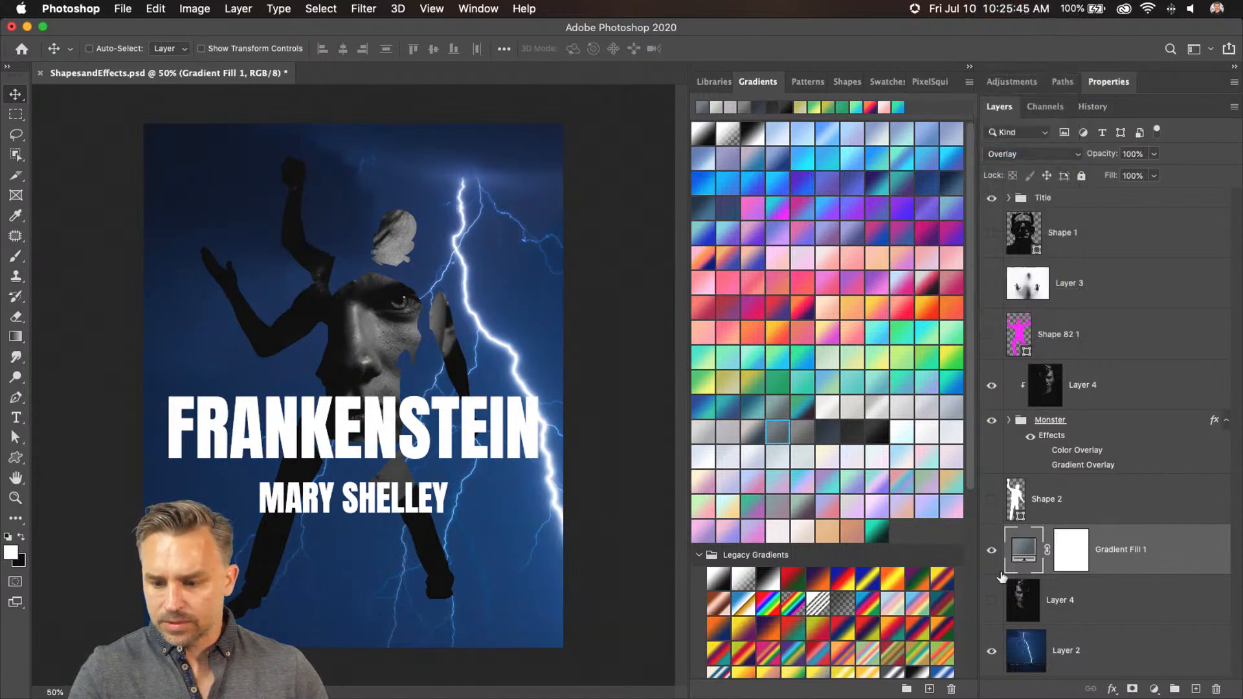
Show the lower Layer 4 portrait, try green and orange gradients on Gradient Fill 1, and settle on the magenta-to-red one
{"action": "left_click", "coordinate": [991, 600]}
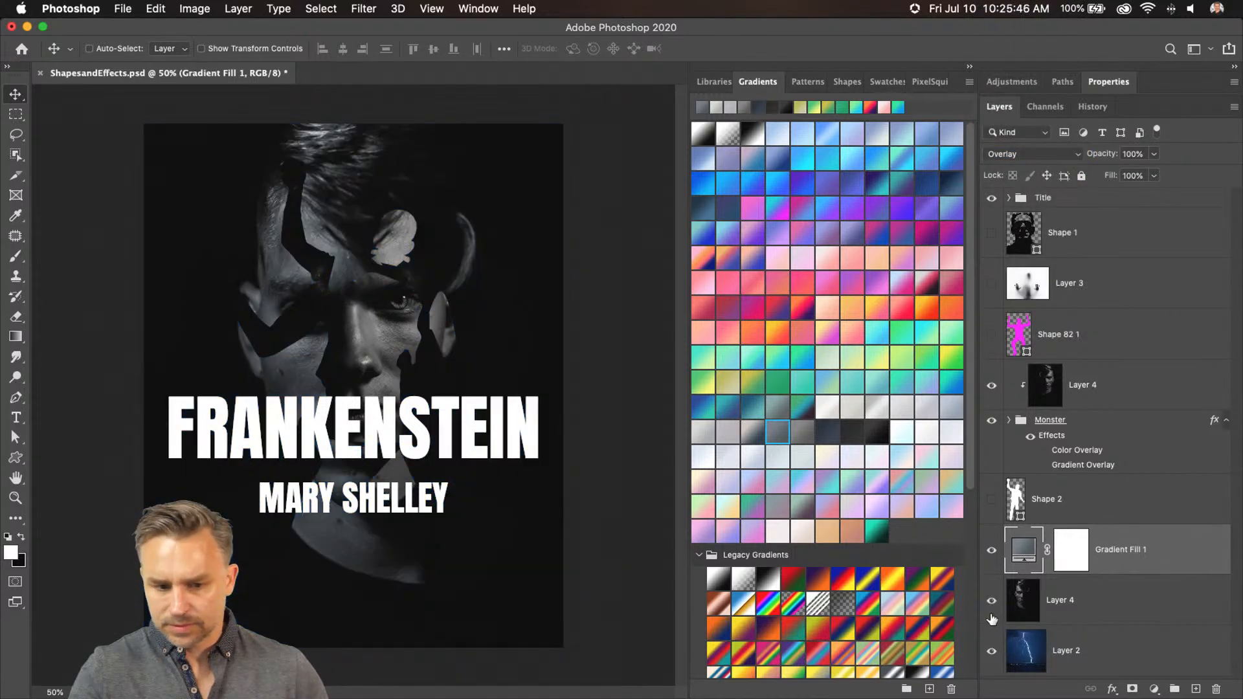
{"action": "left_click", "coordinate": [878, 538]}
{"action": "left_click", "coordinate": [854, 311]}
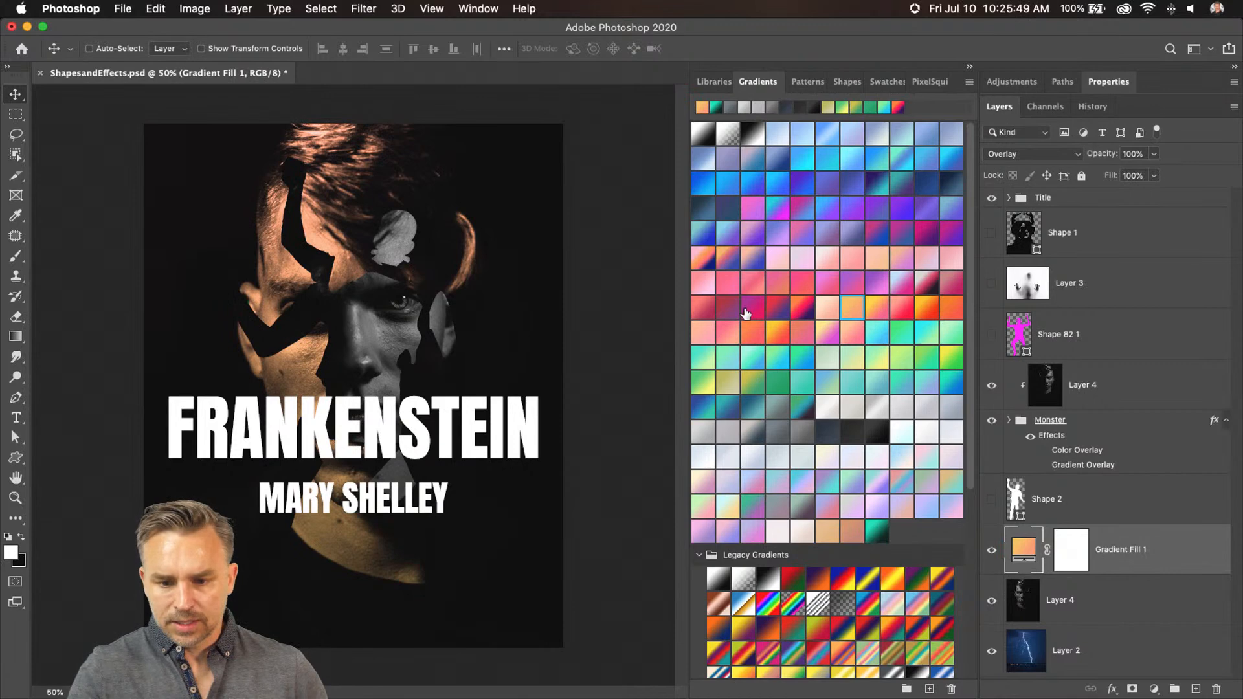
{"action": "left_click", "coordinate": [751, 309]}
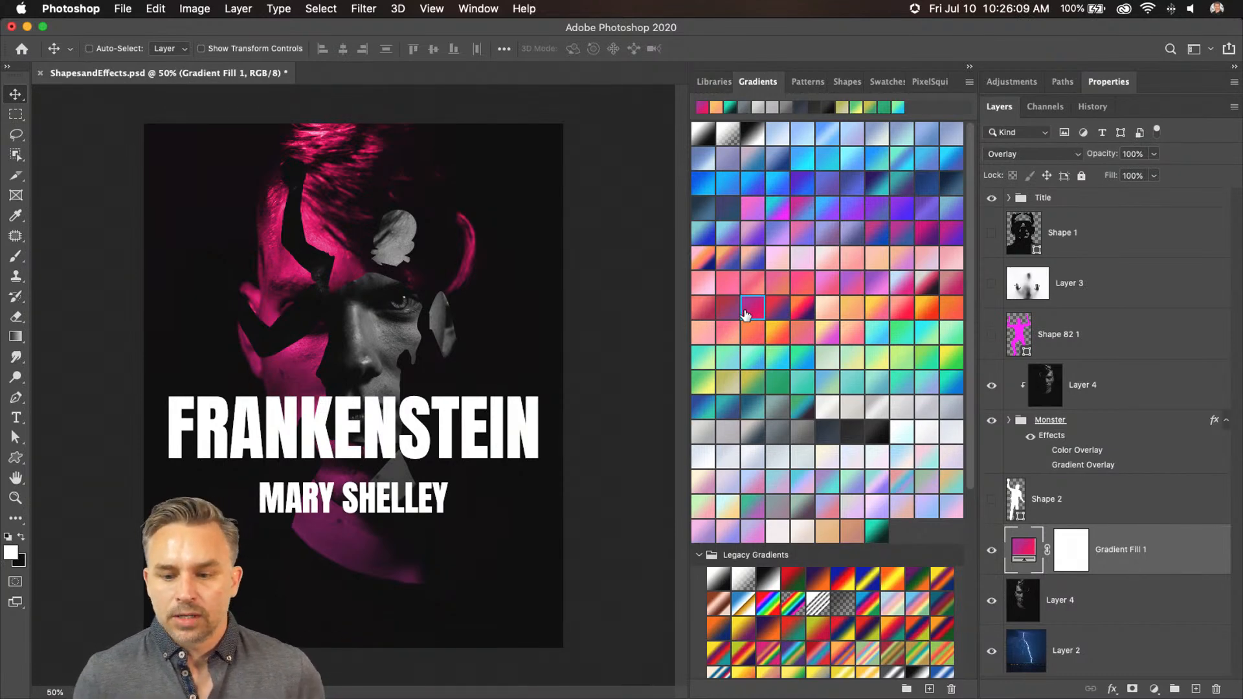
Quick-export the cover as a JPG named ShapesandEffects.jpg to the Desktop
{"action": "left_click", "coordinate": [121, 8]}
{"action": "mouse_move", "coordinate": [158, 222]}
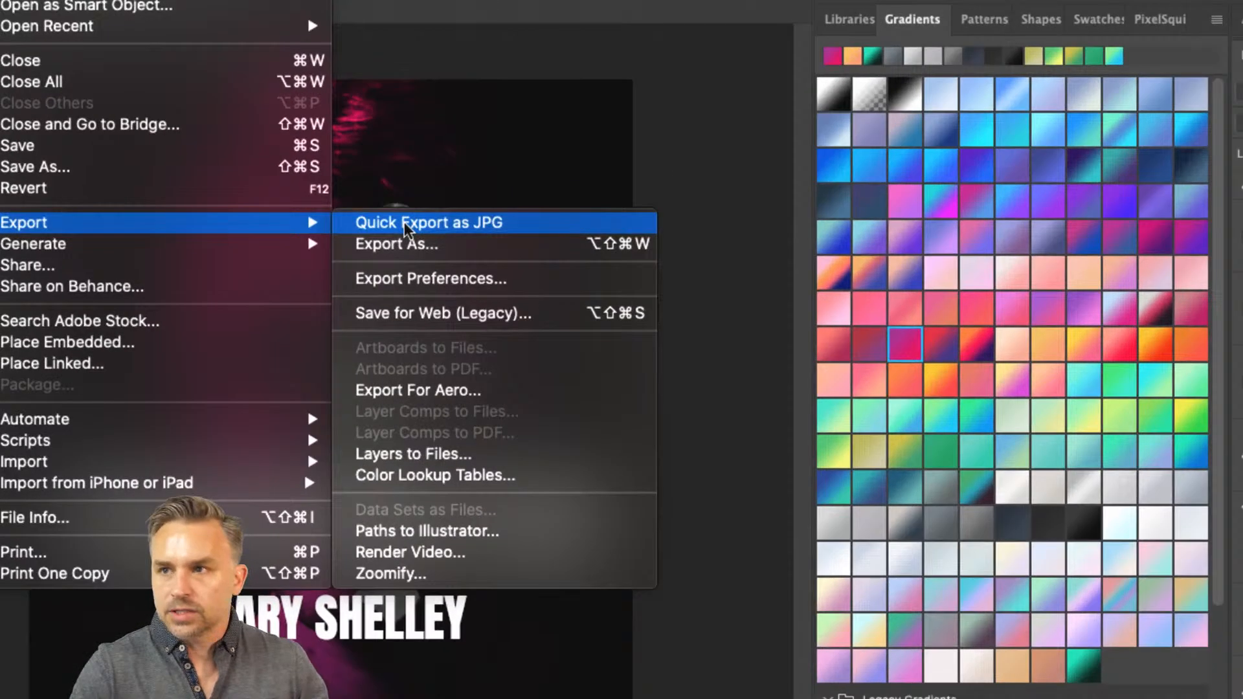
{"action": "left_click", "coordinate": [404, 224]}
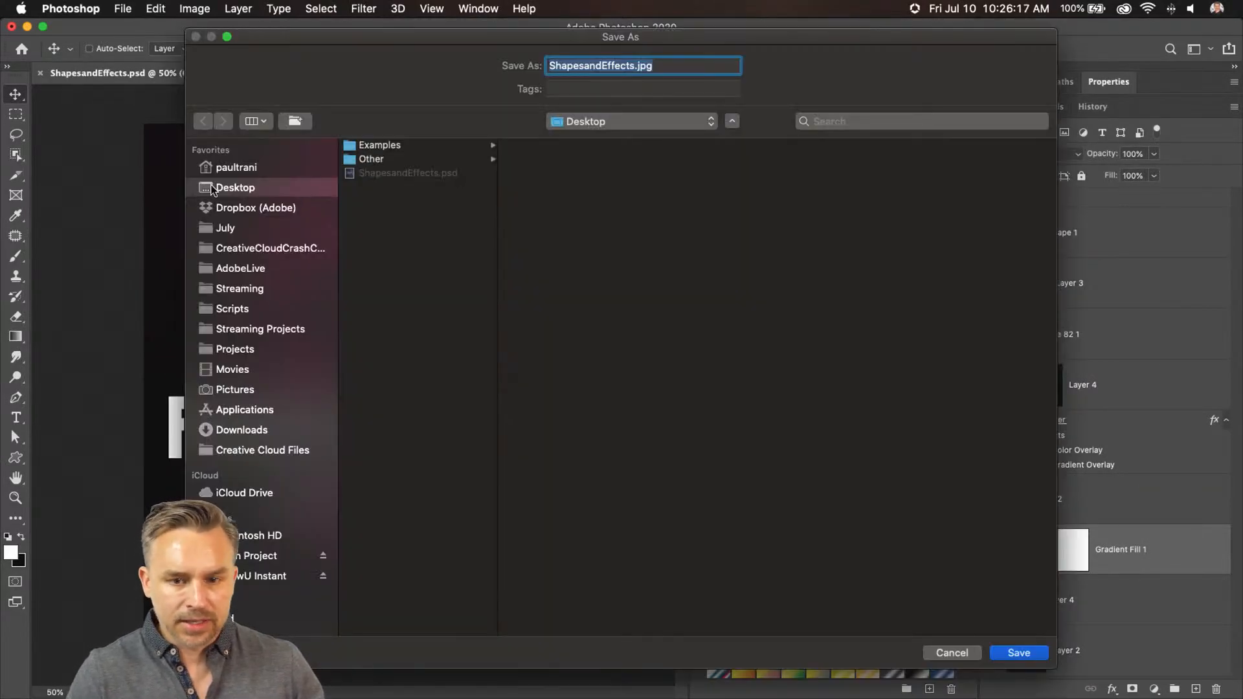
{"action": "key", "text": "Return"}
Minimize the Photoshop window, switch to Discord and open the current-challenge channel of the Adobe Photoshop server
{"action": "left_click", "coordinate": [27, 27]}
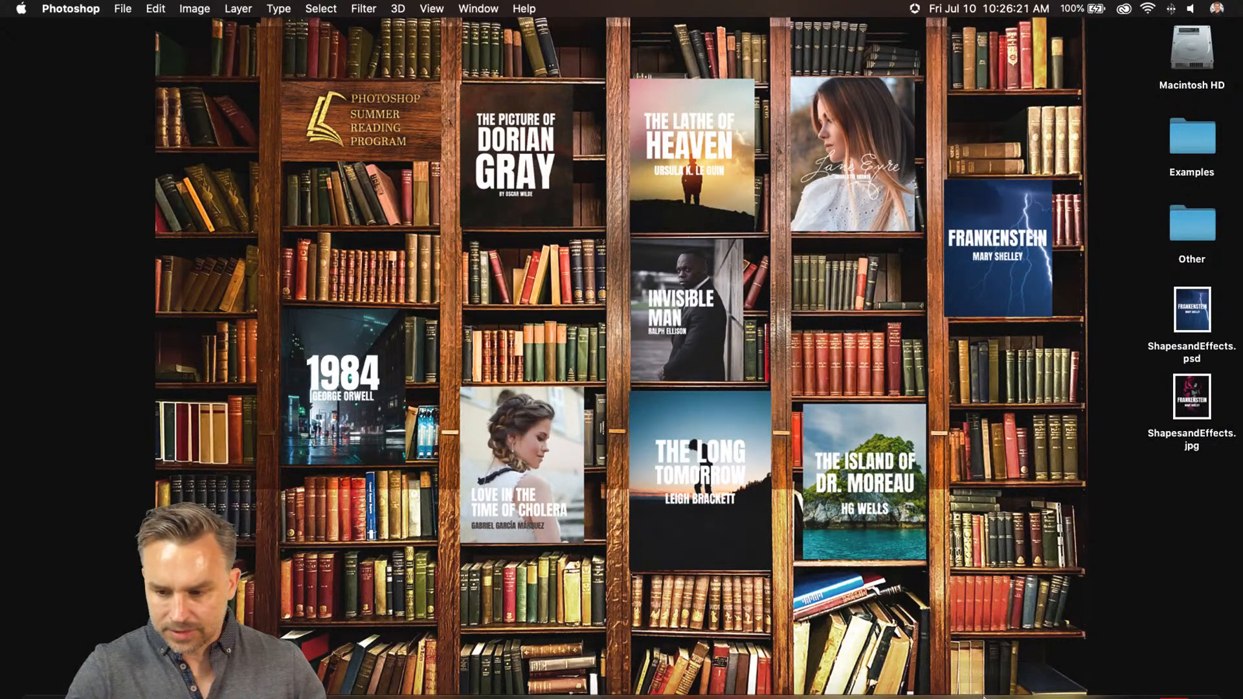
{"action": "left_click", "coordinate": [1042, 680]}
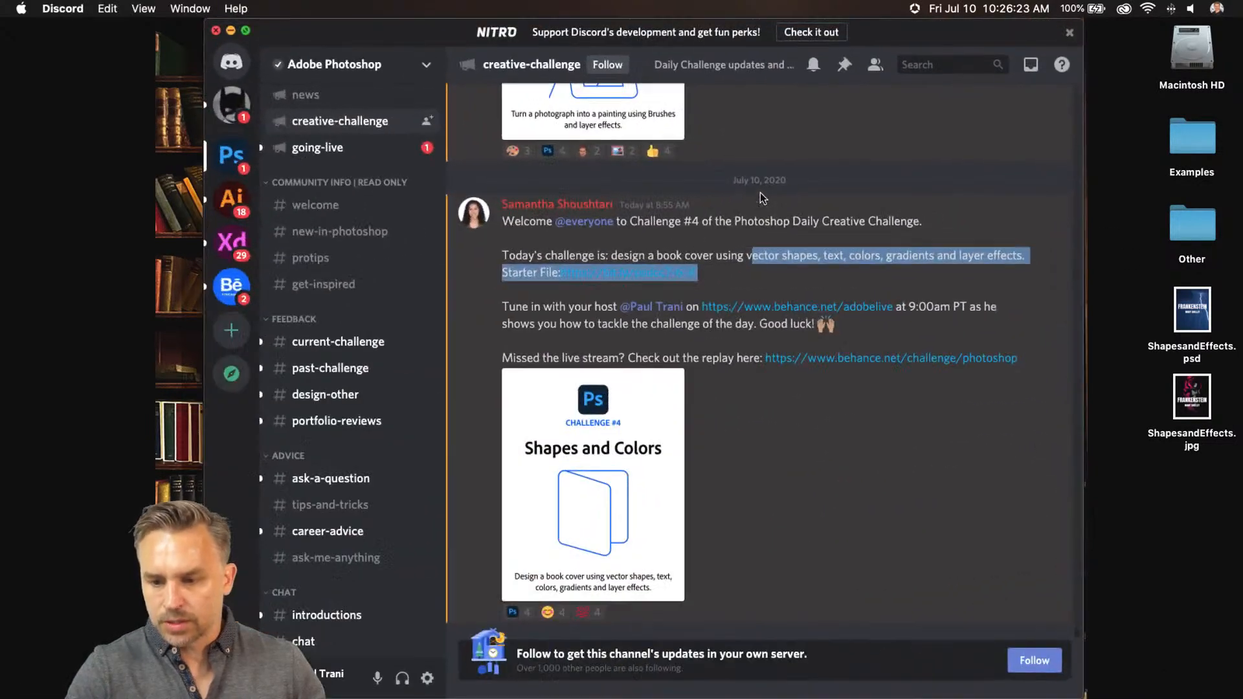
{"action": "left_click", "coordinate": [317, 343]}
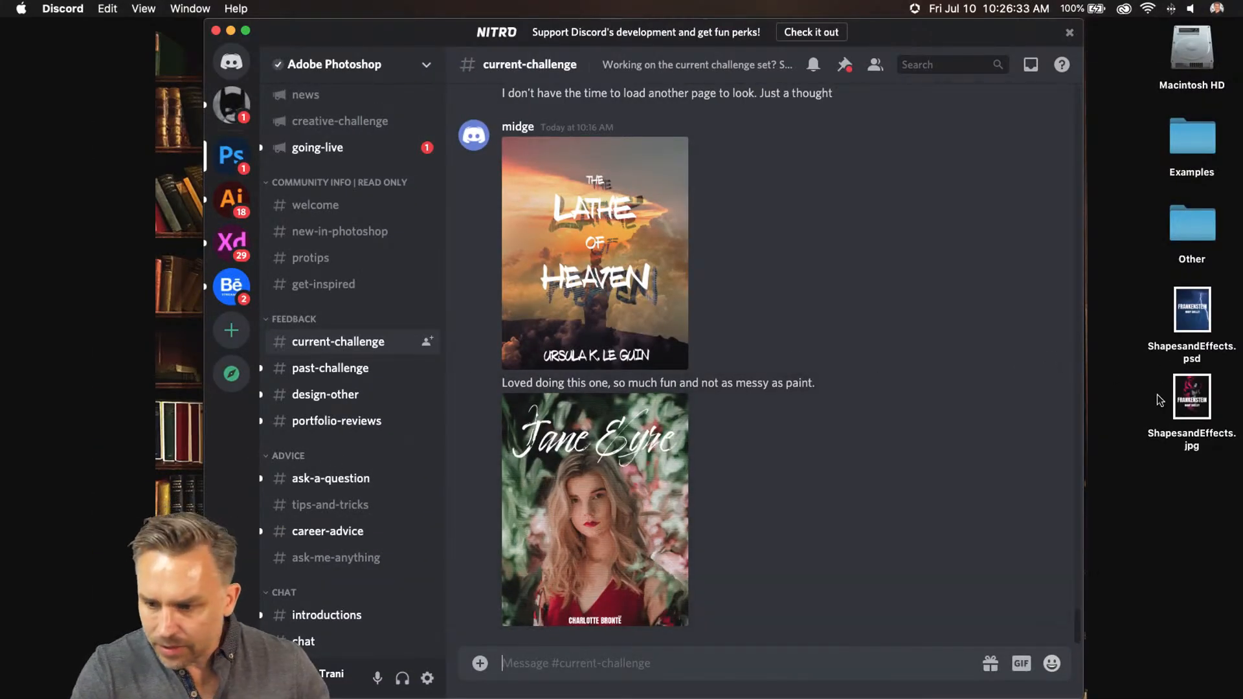
Upload ShapesandEffects.jpg from the desktop to the current-challenge channel with the comment "Shapes and Colors oh my"
{"action": "left_click_drag", "start_coordinate": [1182, 398], "coordinate": [715, 539]}
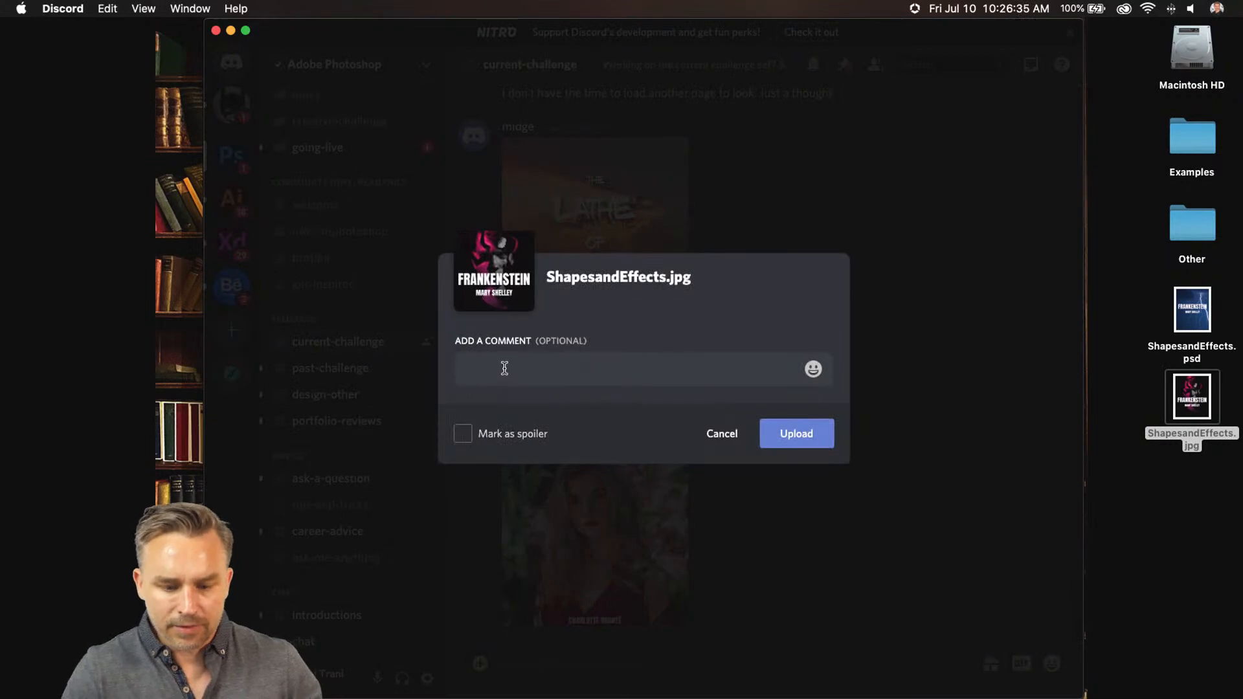
{"action": "type", "text": "h"}
{"action": "type", "text": "Shape"}
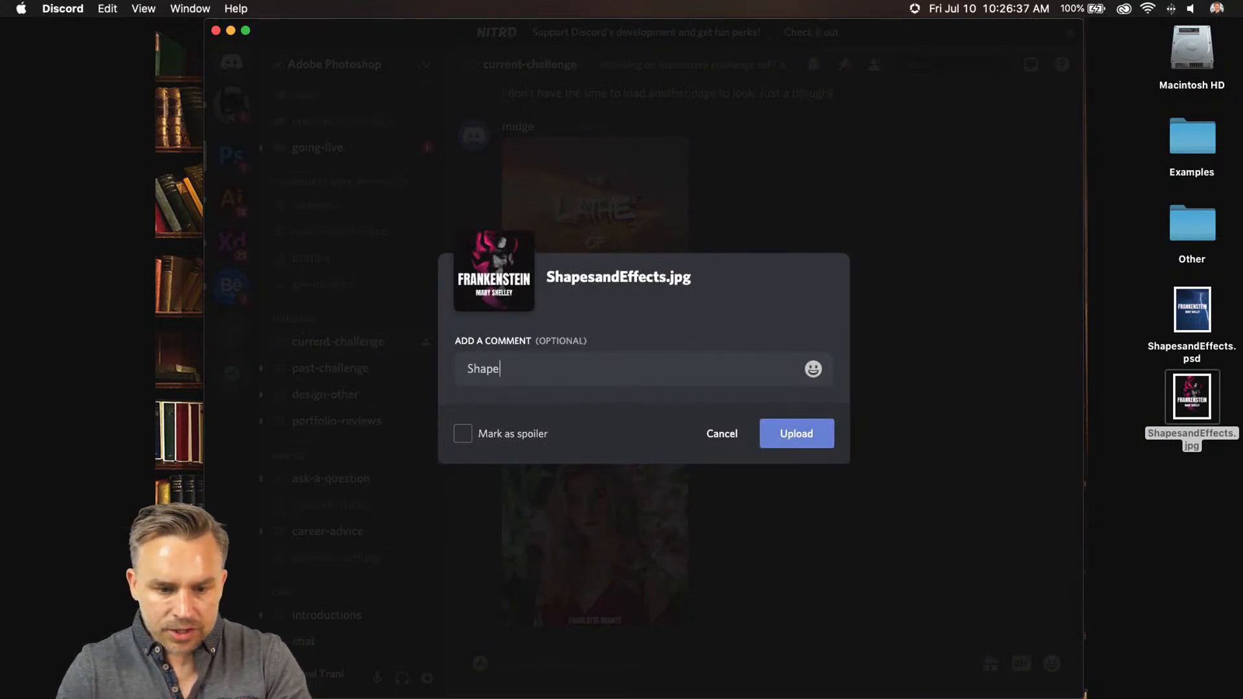
{"action": "type", "text": "s and Colors oh my"}
{"action": "key", "text": "Return"}
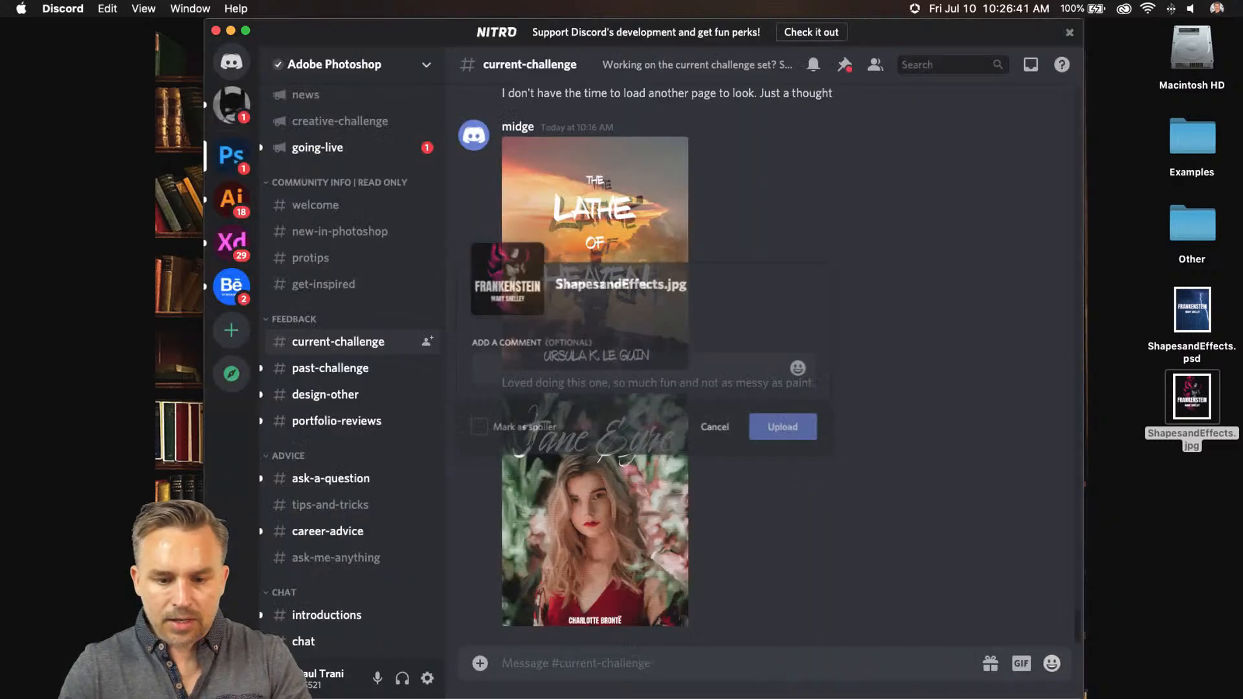